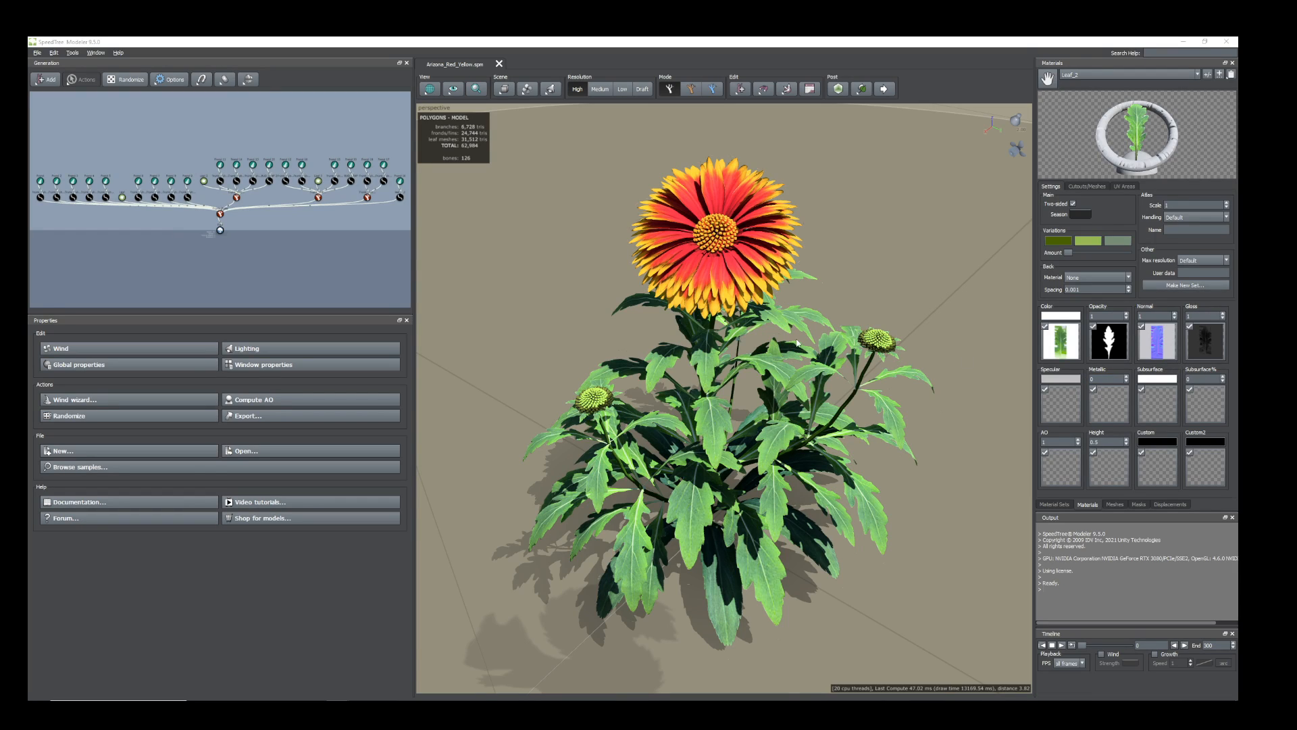
Hide all existing generators of the flower model above the Tree node.
scroll(88, 127, "down", 1)
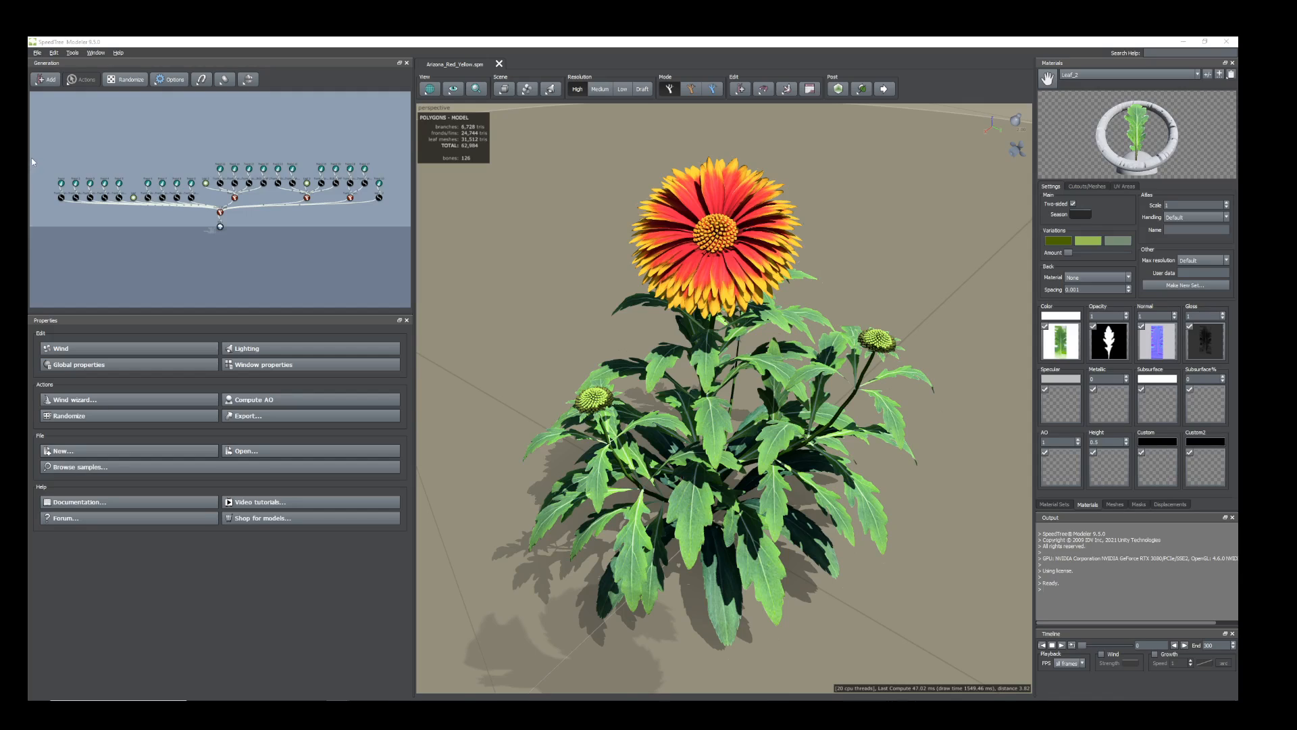
left_click_drag(36, 149, 411, 217)
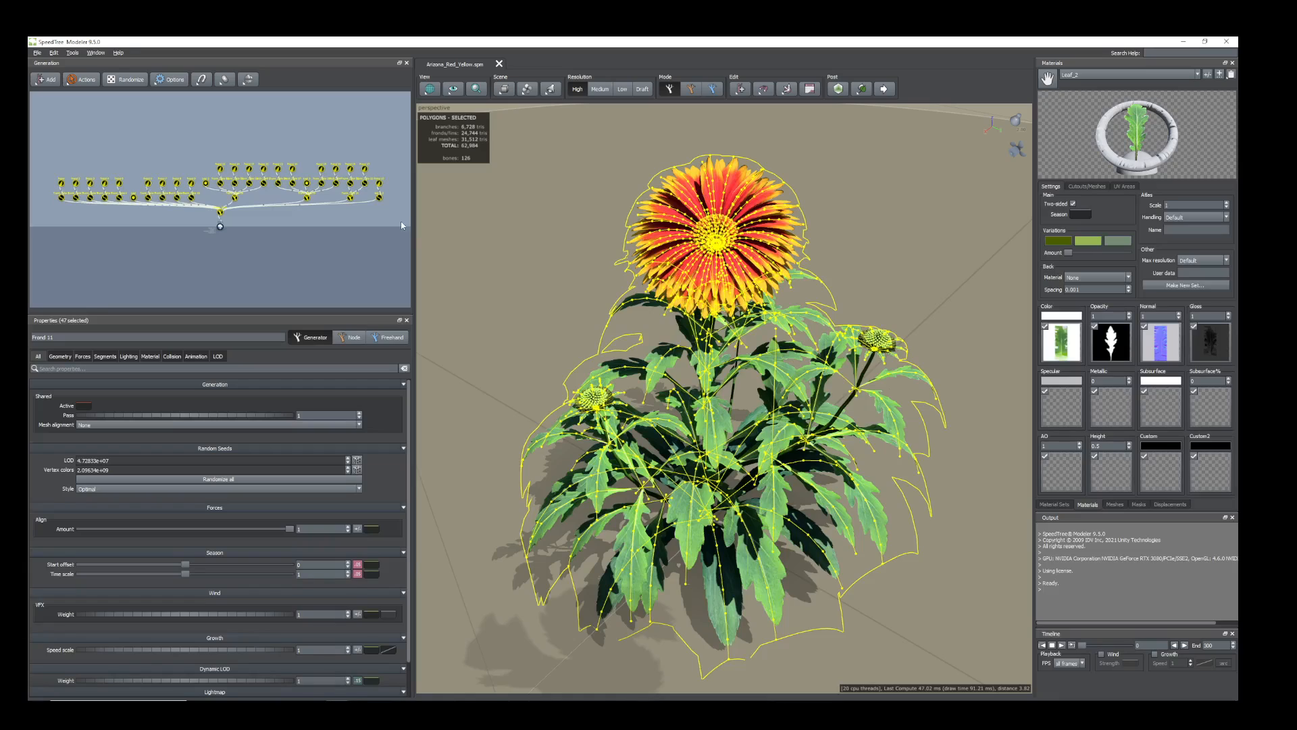
key("h")
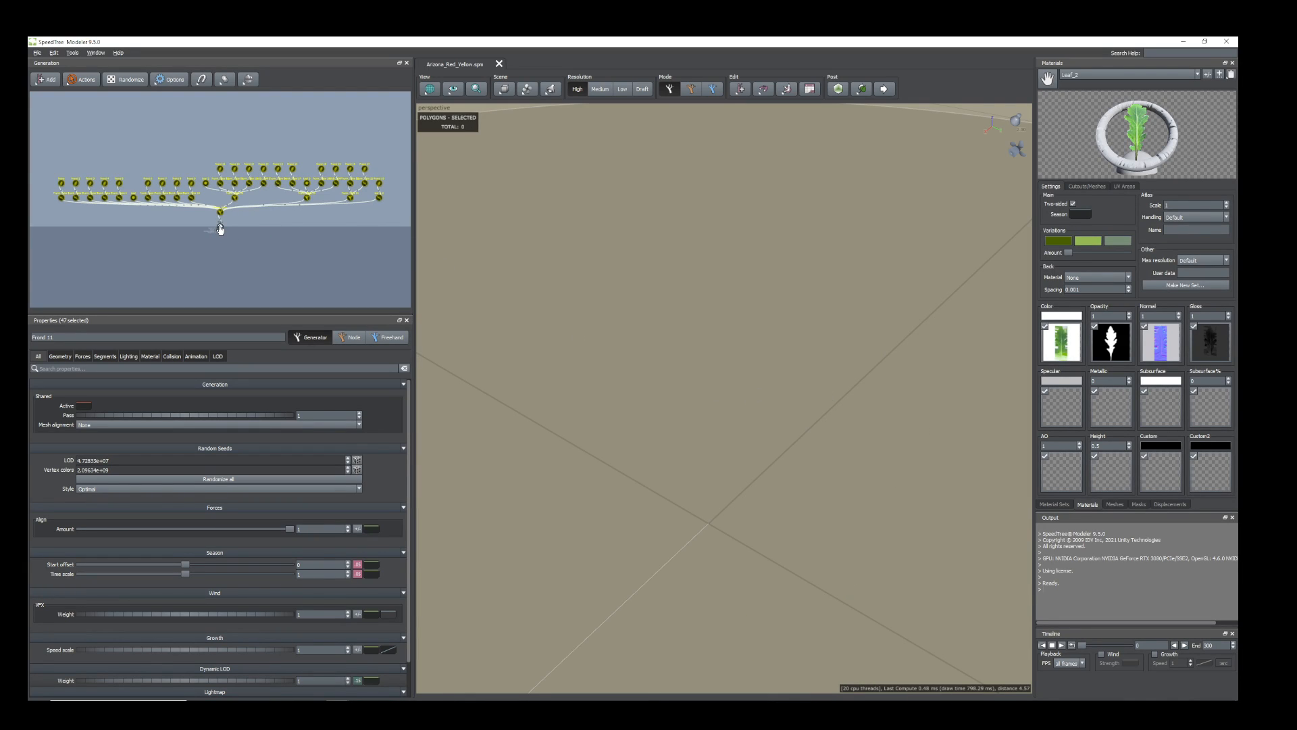
Move the hidden generators up in the generation graph to clear space above the Tree node.
scroll(220, 229, "up", 8)
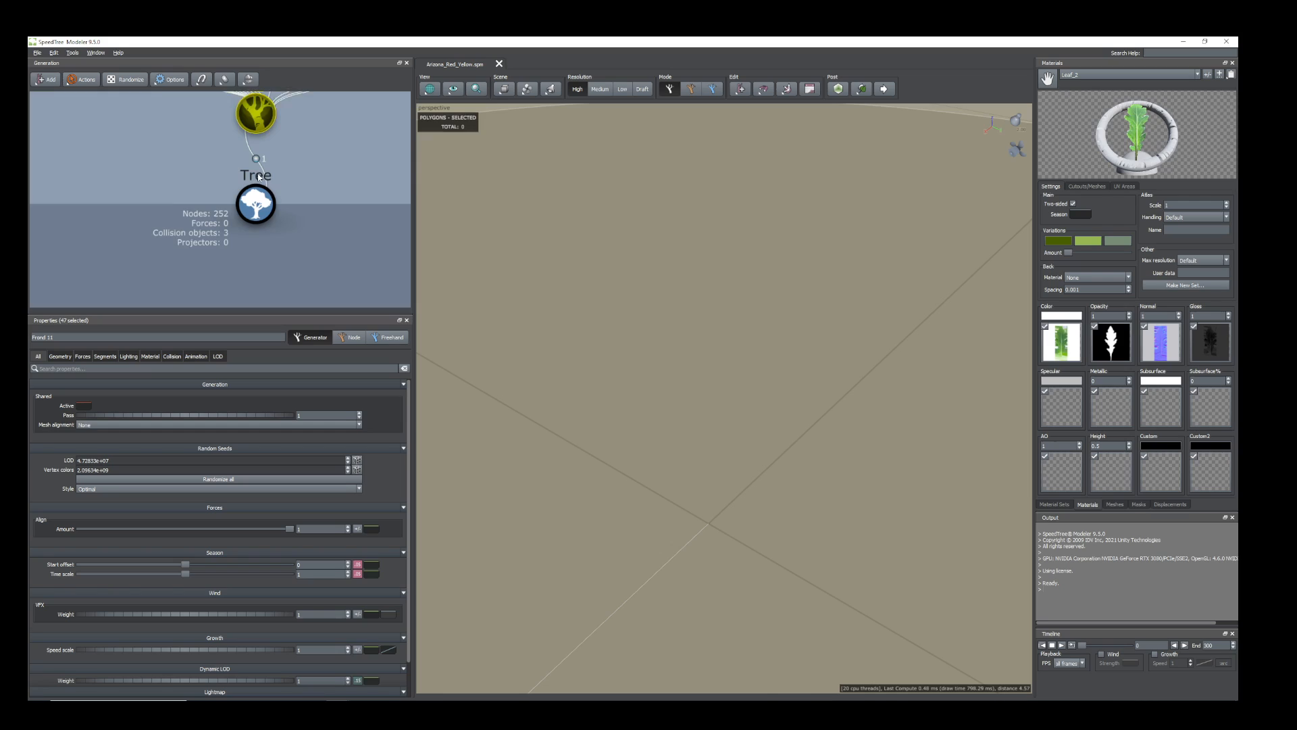
scroll(259, 177, "down", 8)
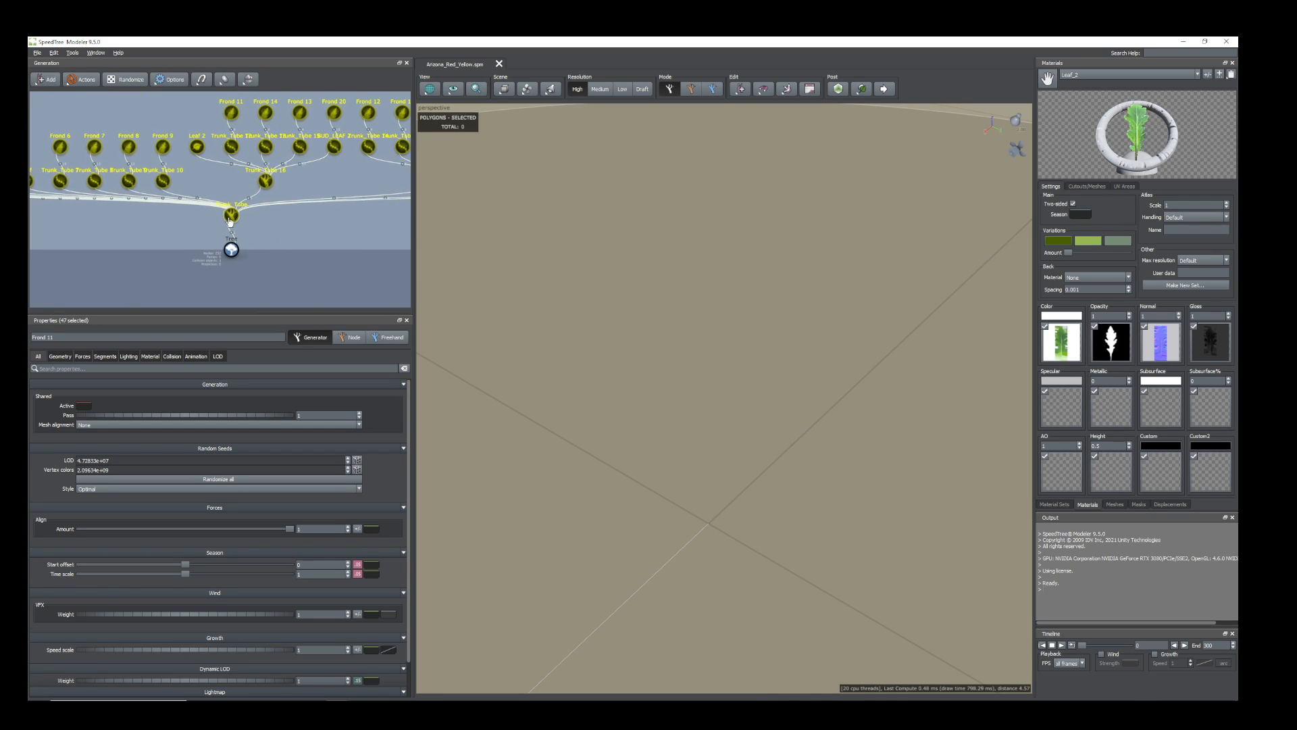
left_click_drag(230, 219, 235, 83)
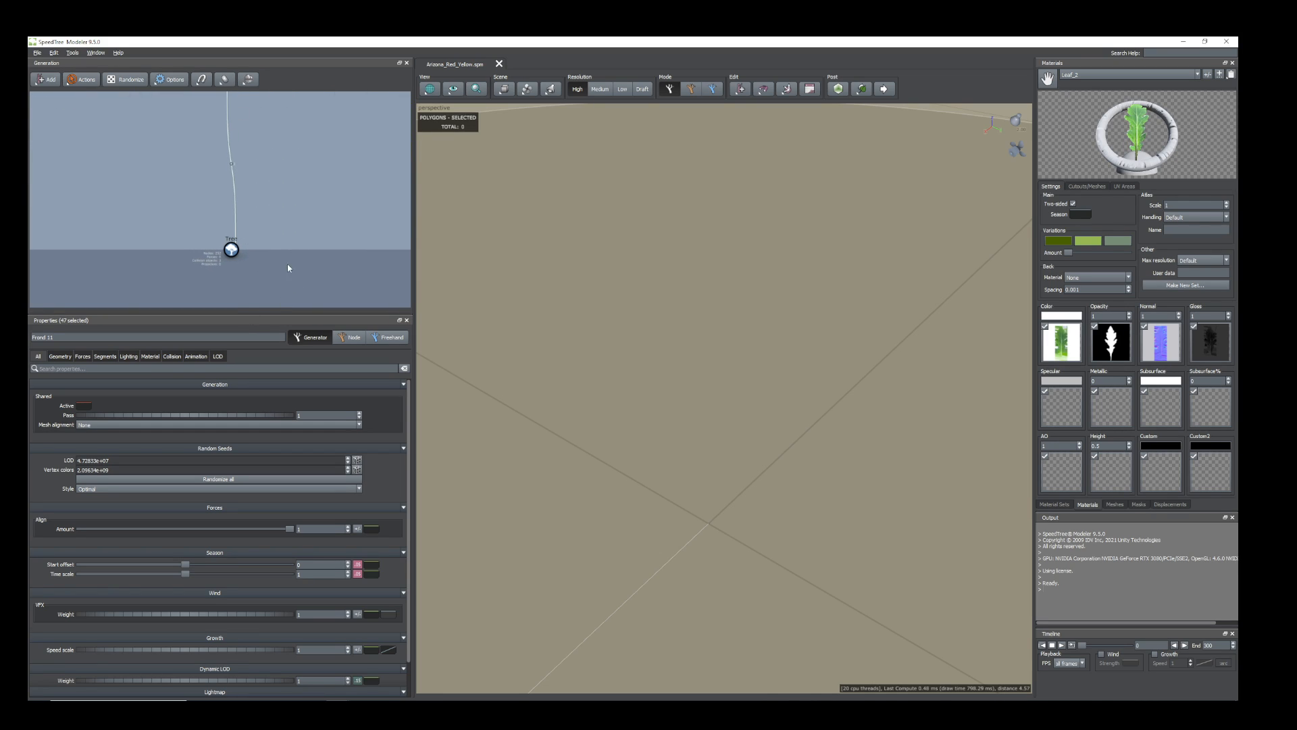
Add a new trunk generator directly to the Tree node.
scroll(289, 264, "up", 4)
middle_click_drag(285, 252, 295, 203)
scroll(294, 201, "up", 1)
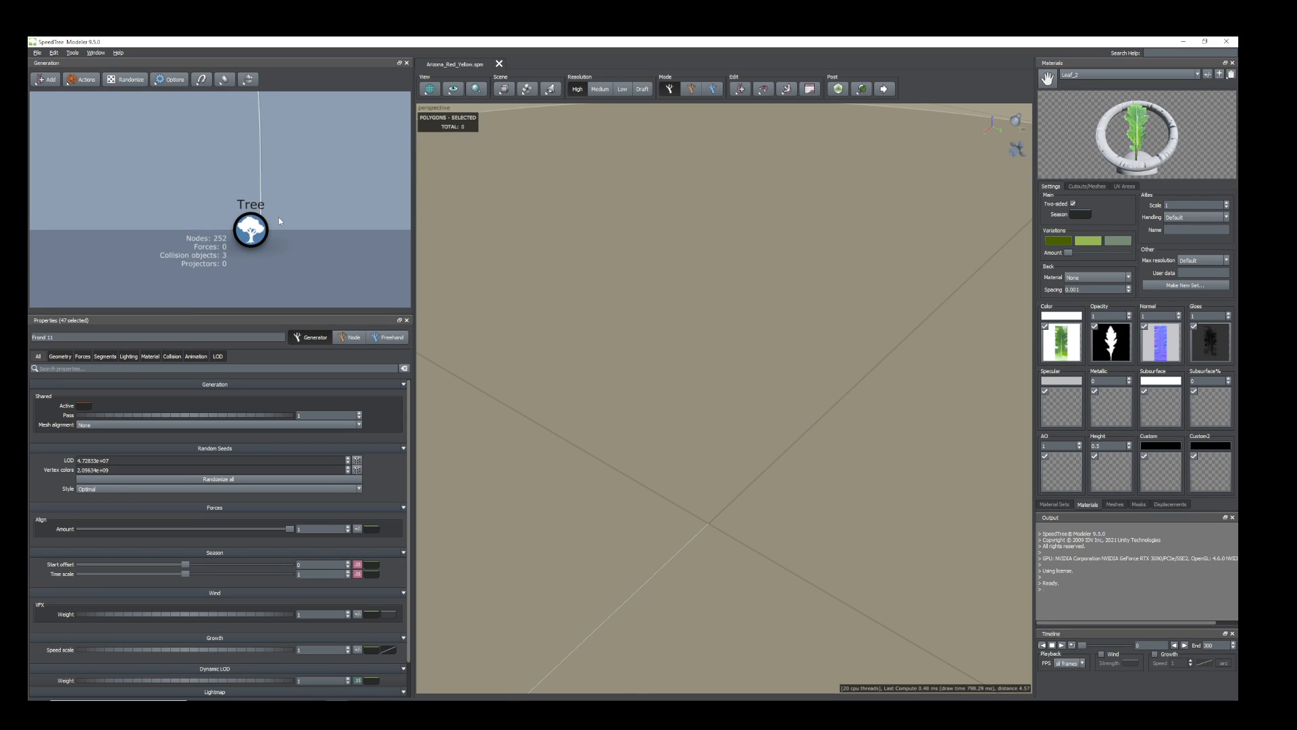
right_click(252, 223)
mouse_move(275, 229)
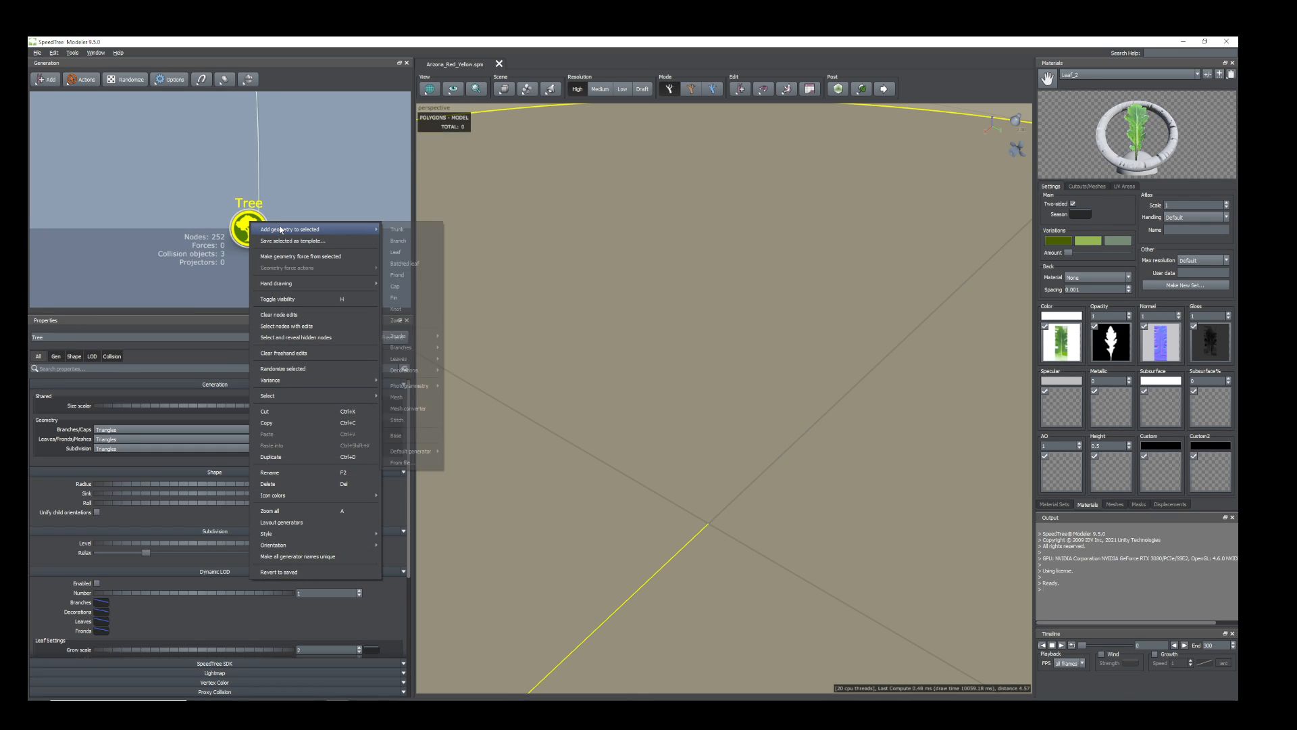
mouse_move(417, 359)
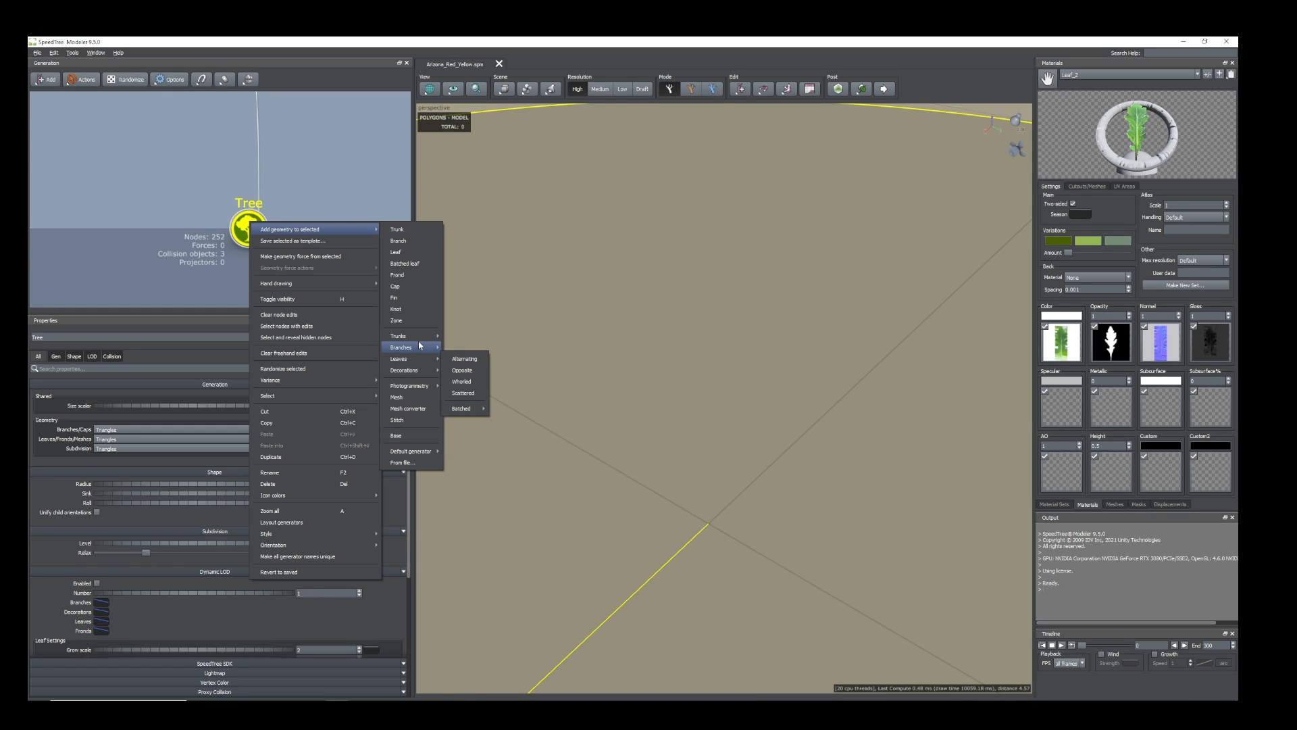
left_click(542, 410)
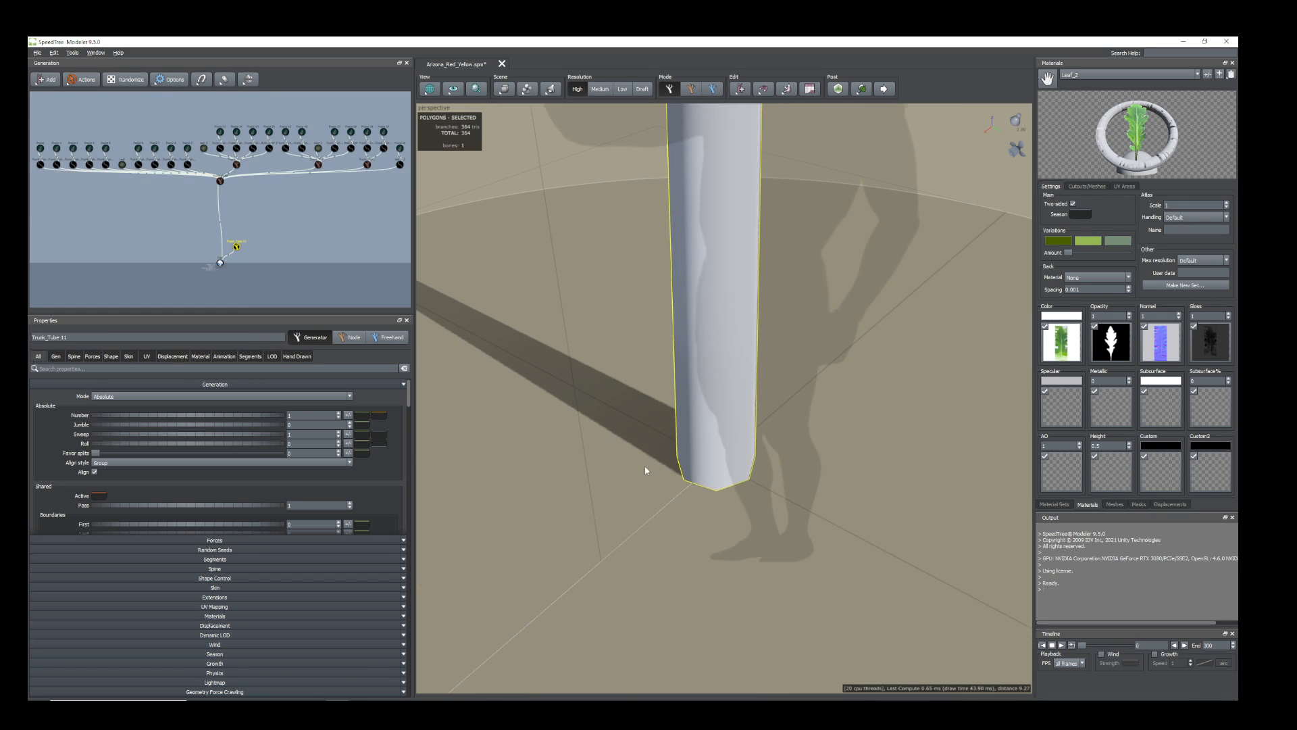
Set the new trunk's absolute spine length to 2.
scroll(784, 369, "down", 3)
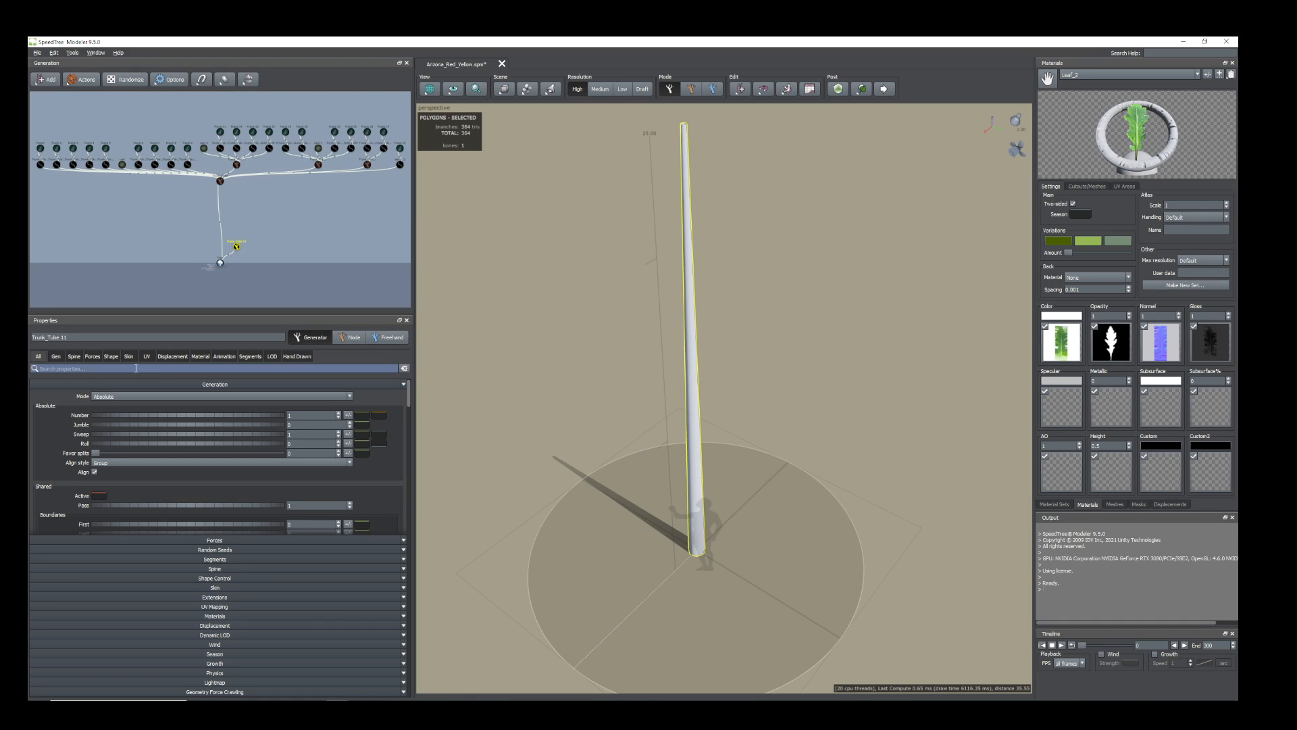
left_click(72, 357)
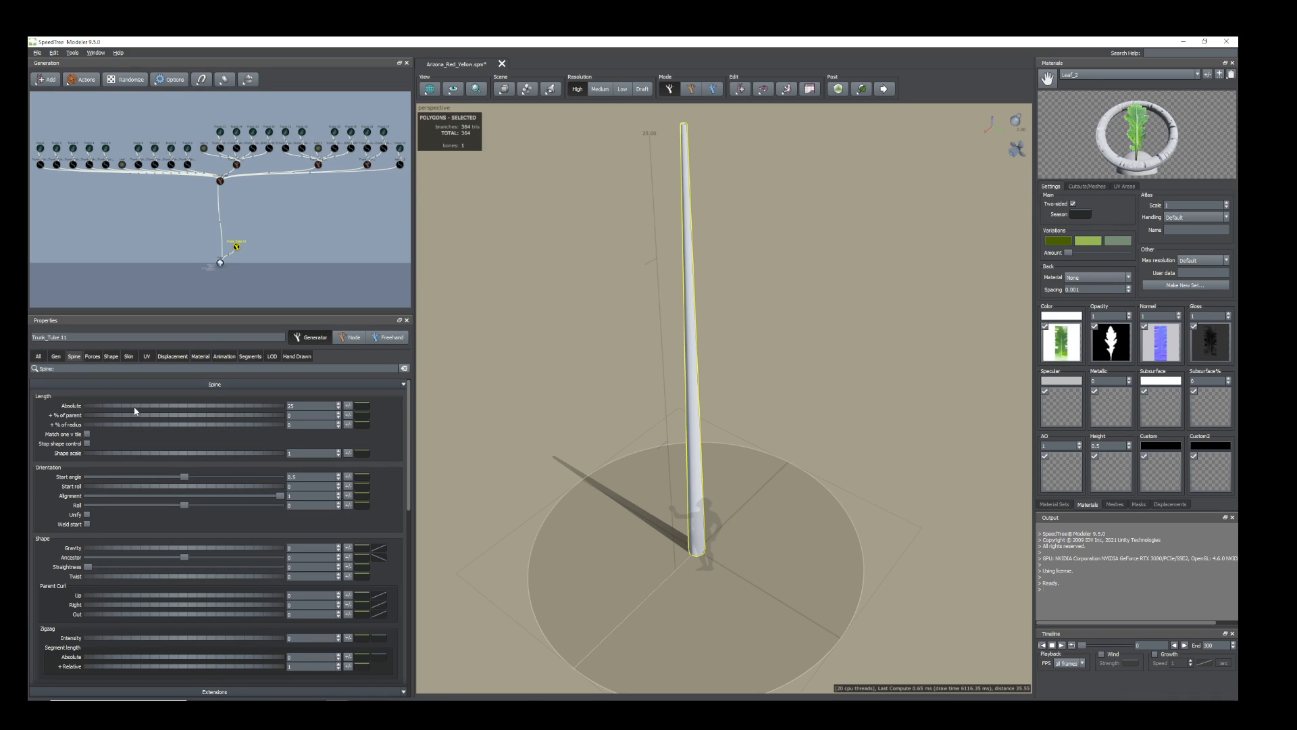
left_click(298, 406)
type("2")
key("Return")
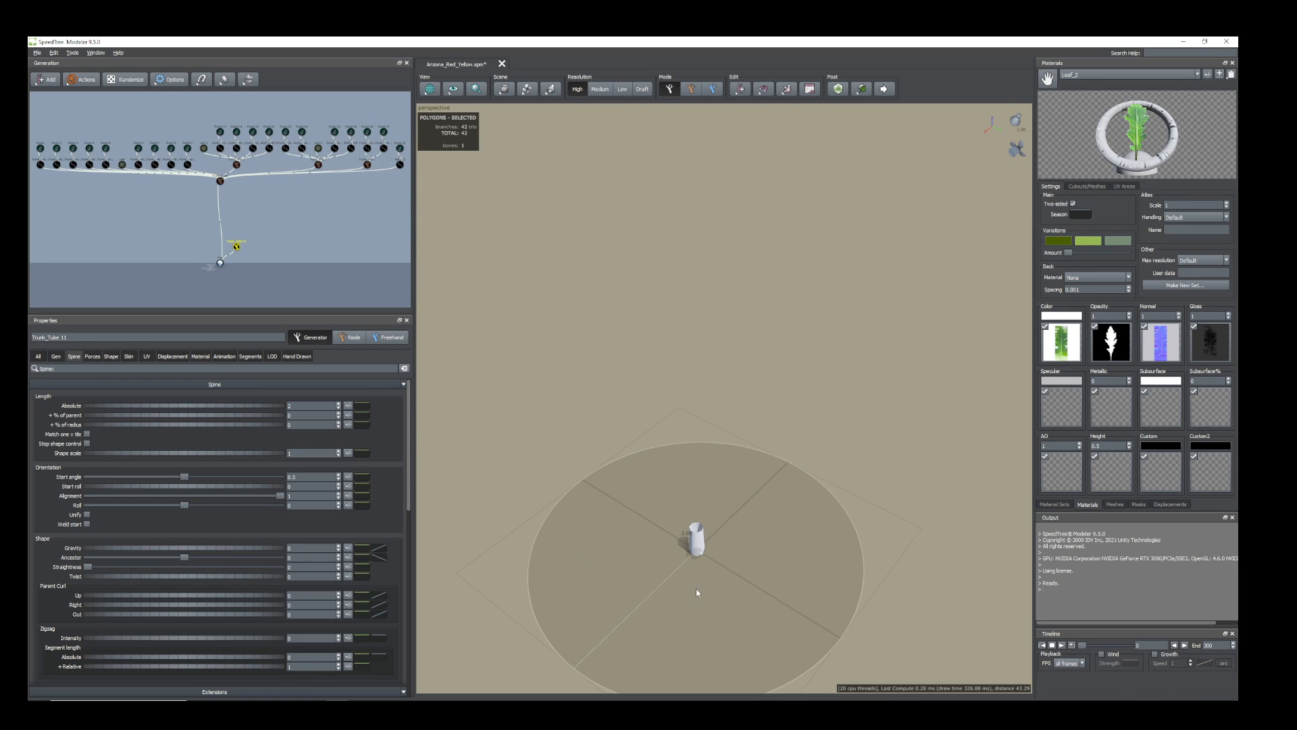
Set the trunk's absolute skin radius to 0.21 and lower both ends of its radius profile curve.
scroll(696, 590, "up", 4)
middle_click_drag(718, 567, 729, 468)
scroll(731, 468, "up", 4)
middle_click_drag(802, 384, 779, 414)
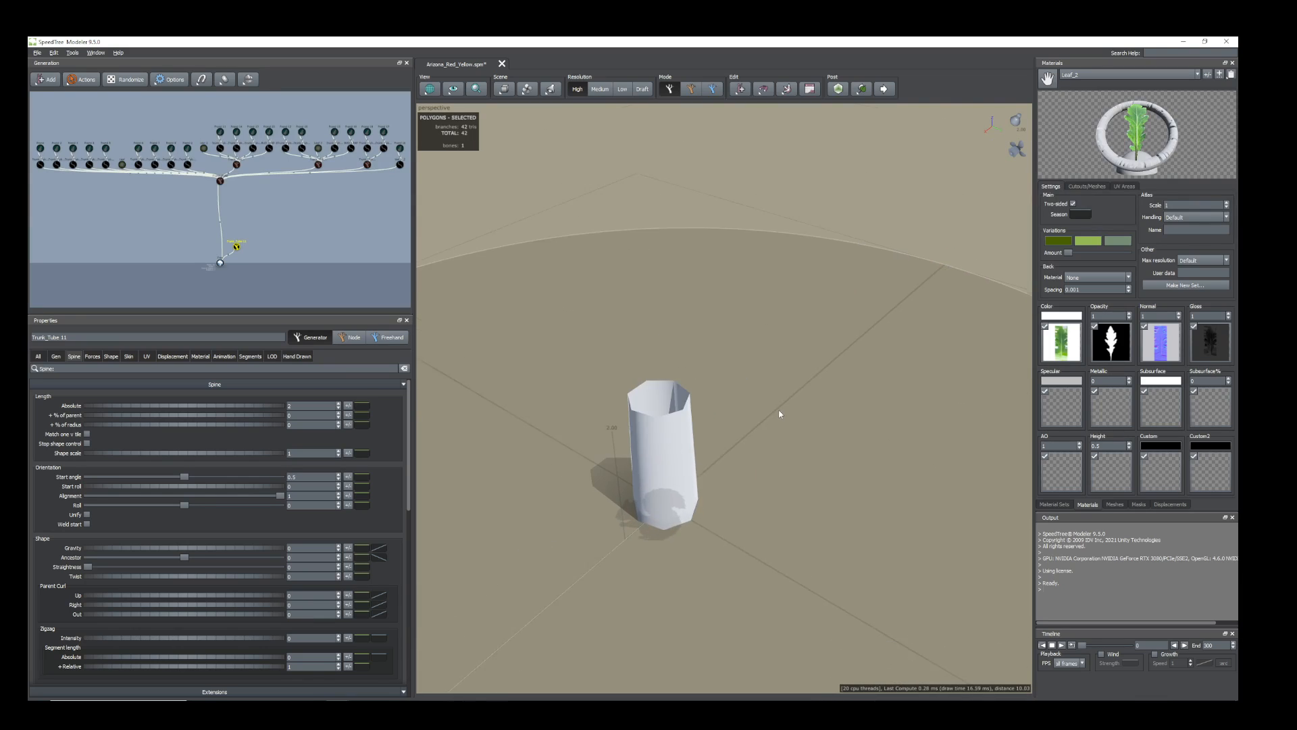
middle_click_drag(672, 466, 703, 387)
scroll(704, 387, "up", 3)
middle_click_drag(604, 383, 703, 414)
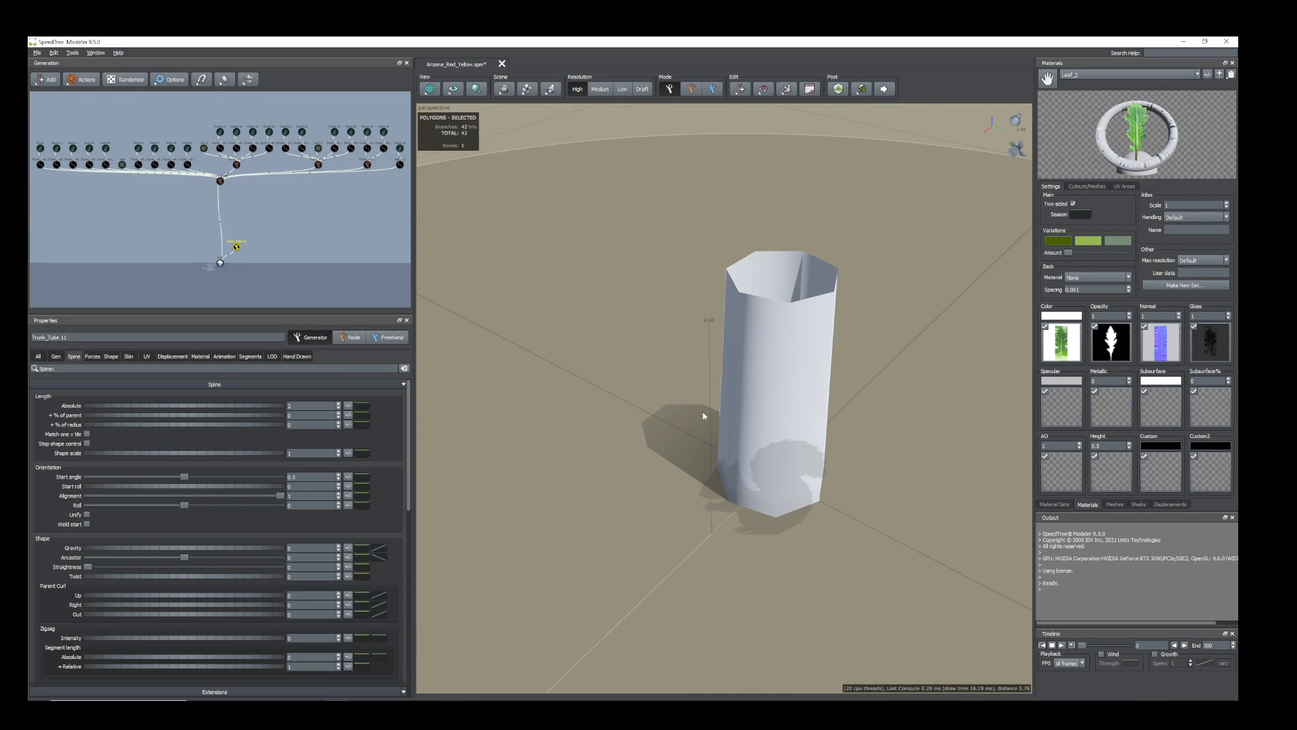
left_click(747, 389)
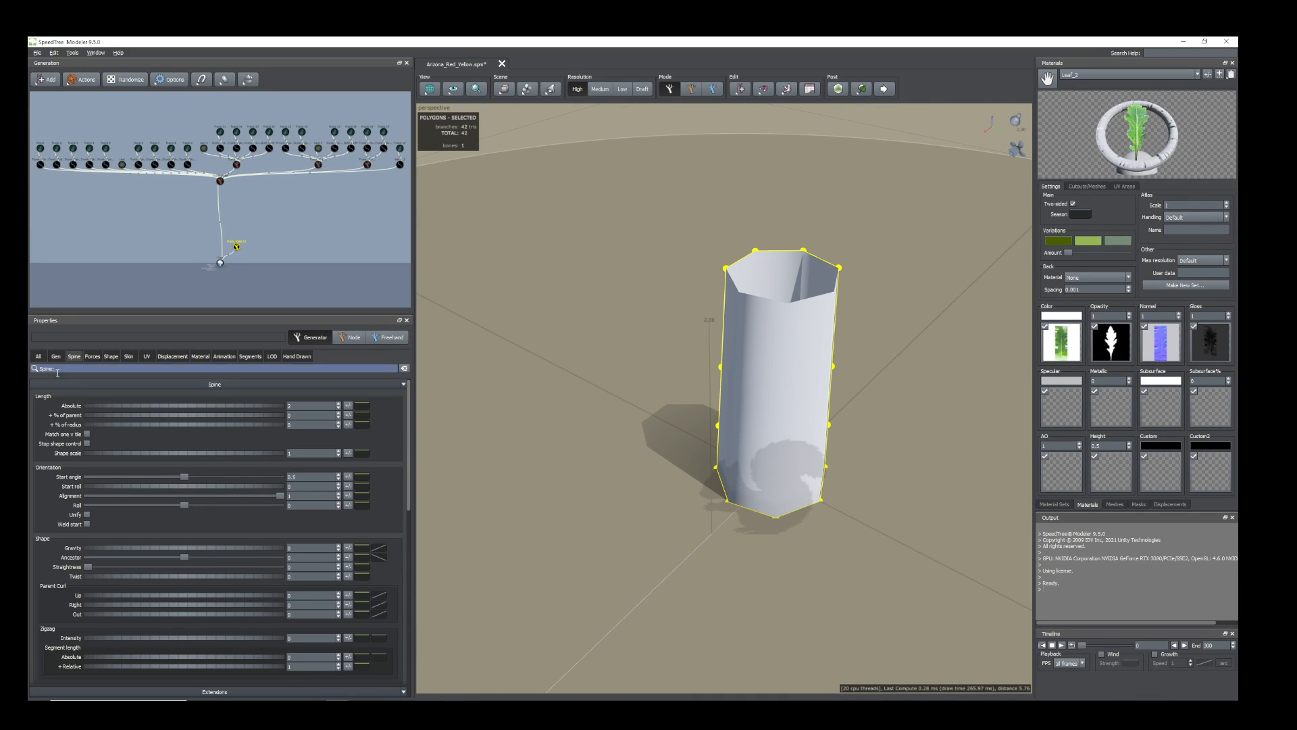
left_click(127, 357)
left_click_drag(182, 427, 169, 427)
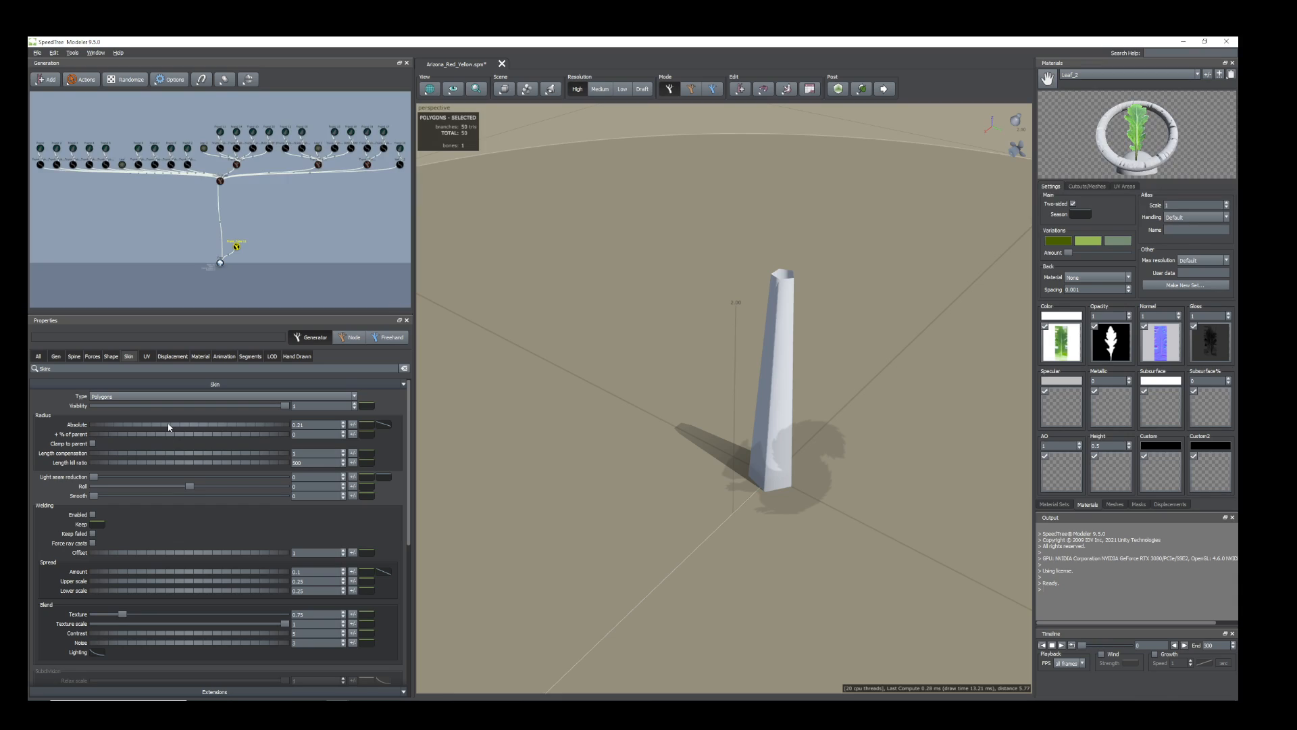
left_click(385, 426)
left_click_drag(621, 532, 619, 545)
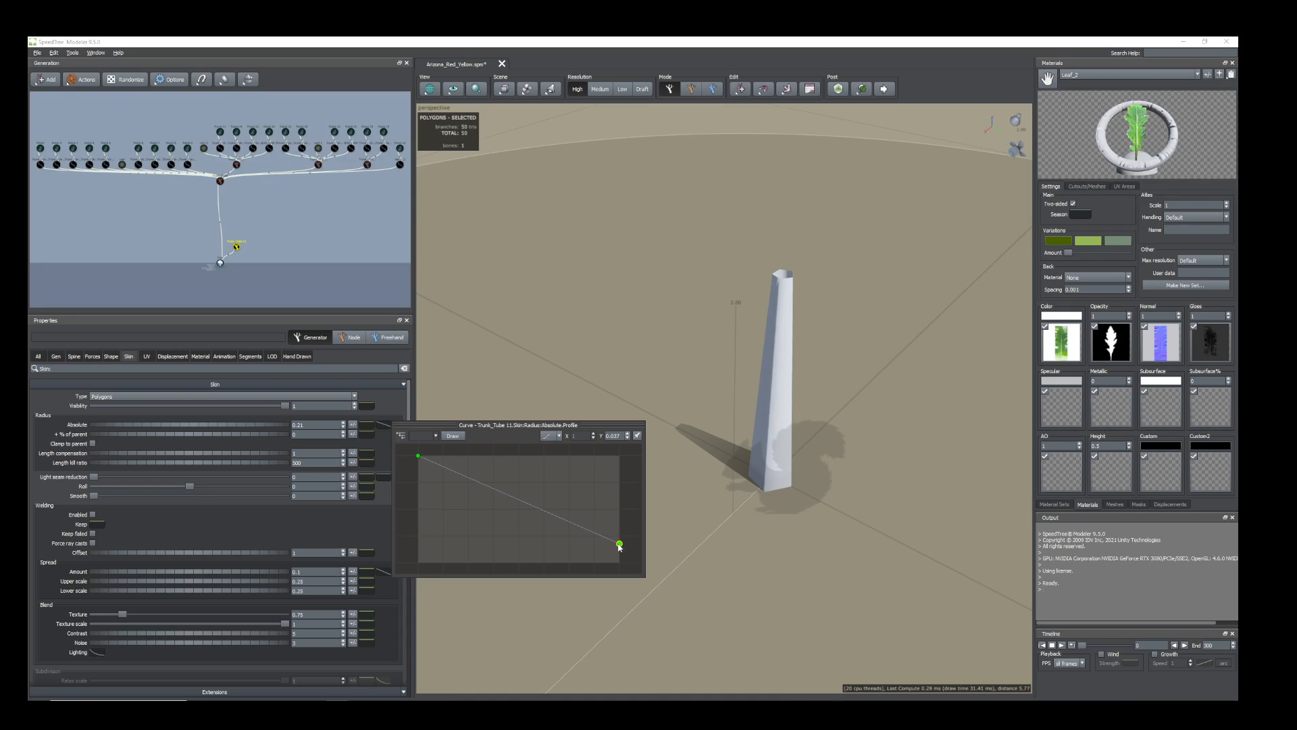
left_click_drag(418, 456, 419, 489)
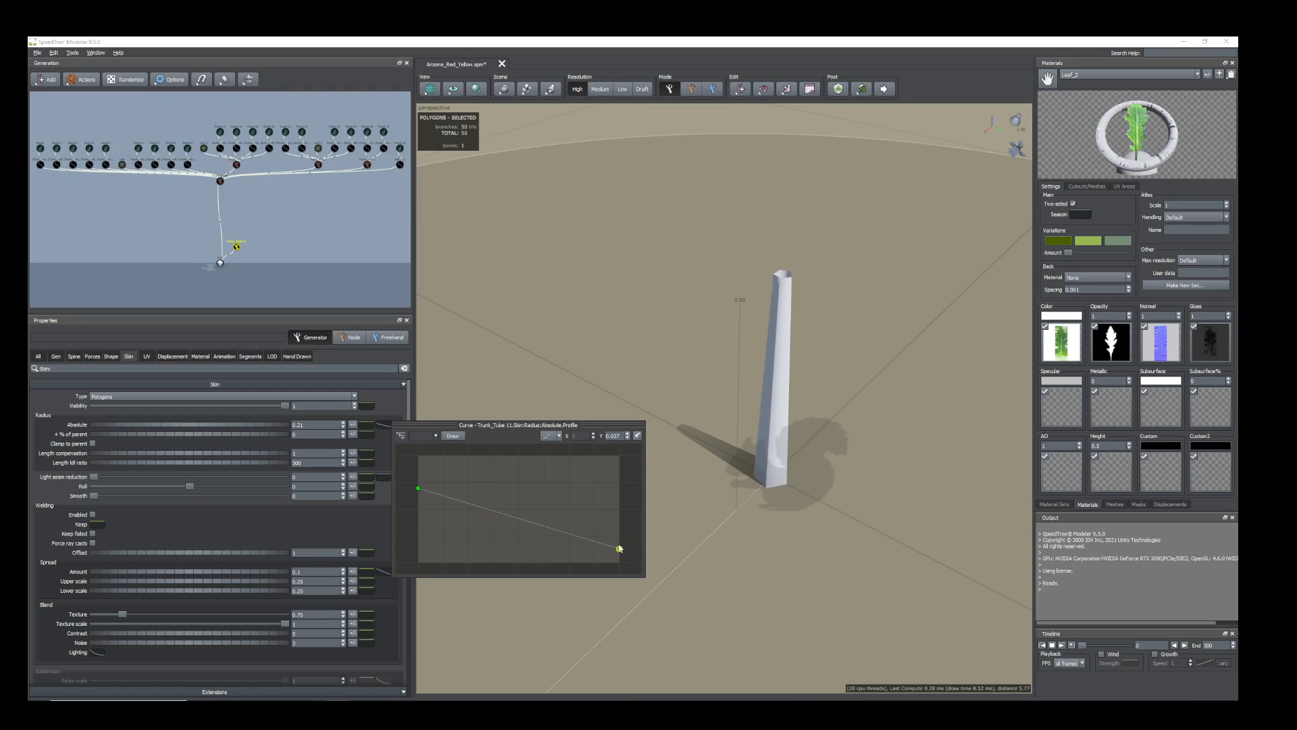
Increase the trunk's relative length segments so its spine is divided much more finely.
left_click(760, 457)
left_click_drag(759, 457, 764, 430)
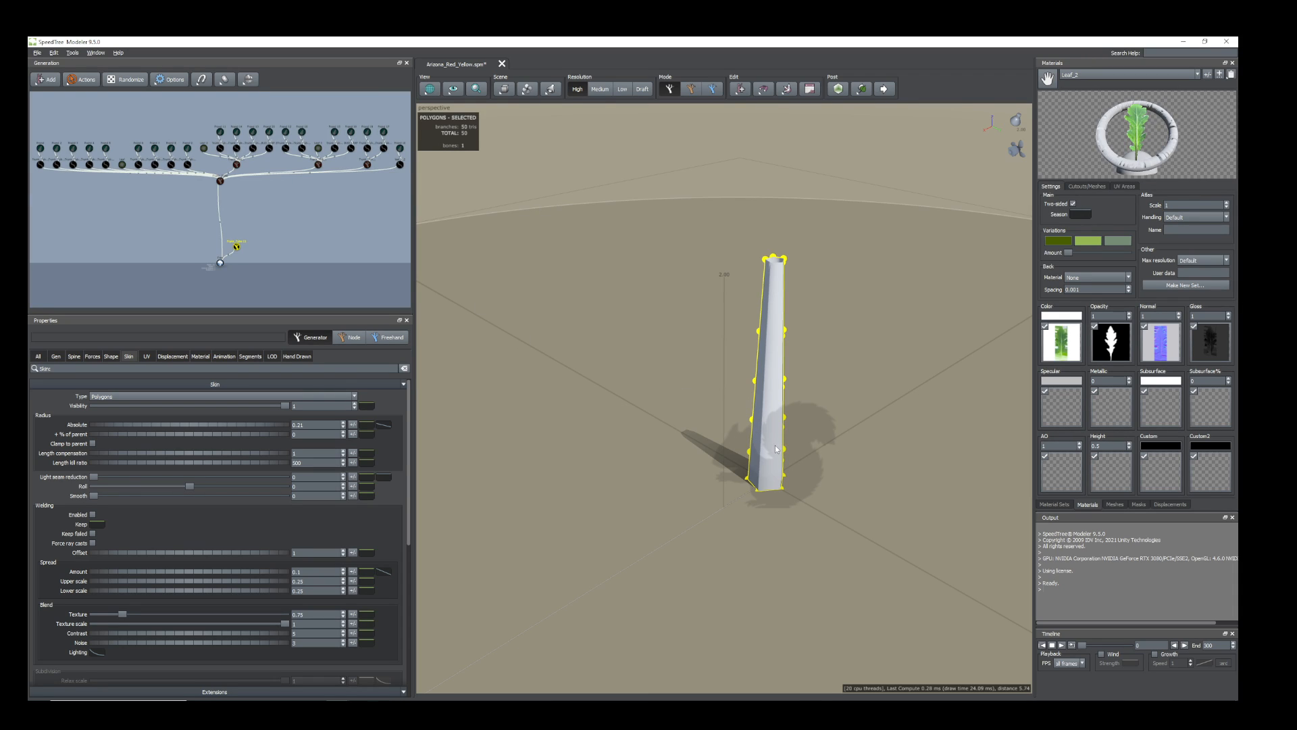
mouse_move(776, 454)
left_mouse_down()
mouse_move(764, 446)
mouse_move(774, 439)
left_mouse_up()
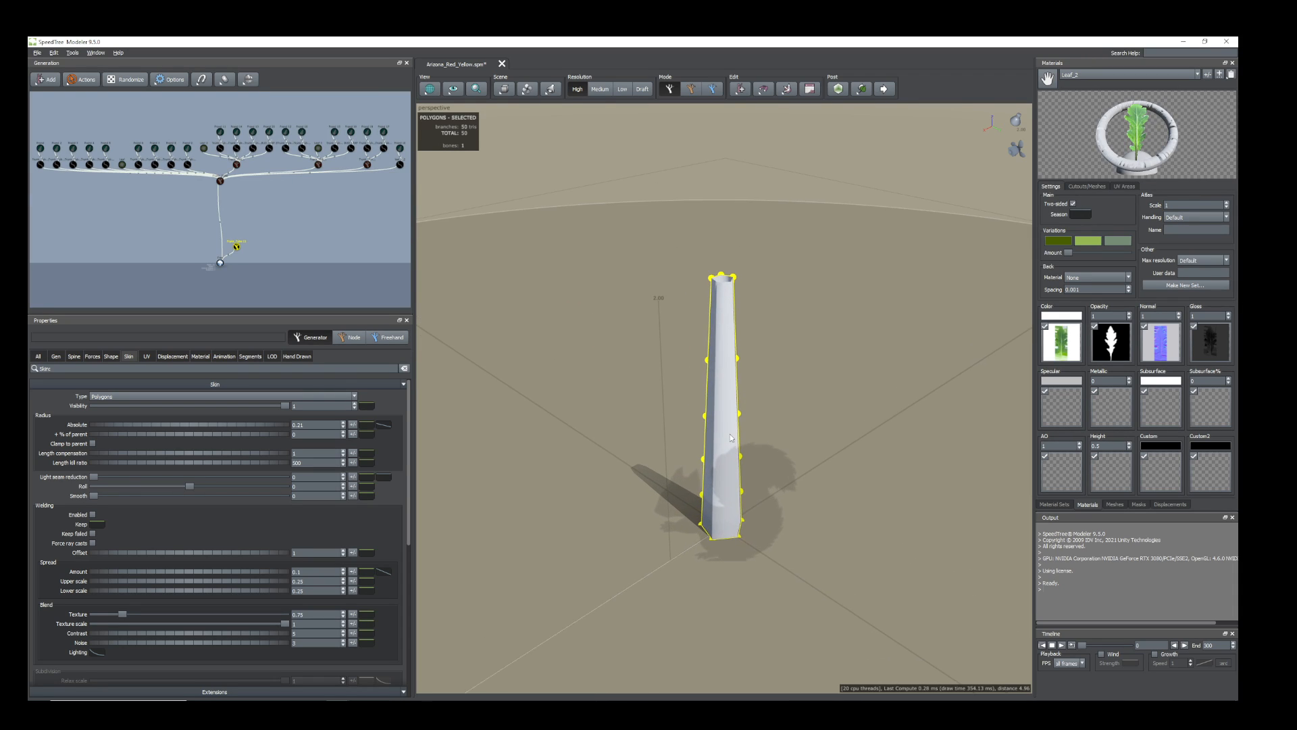
left_click(247, 358)
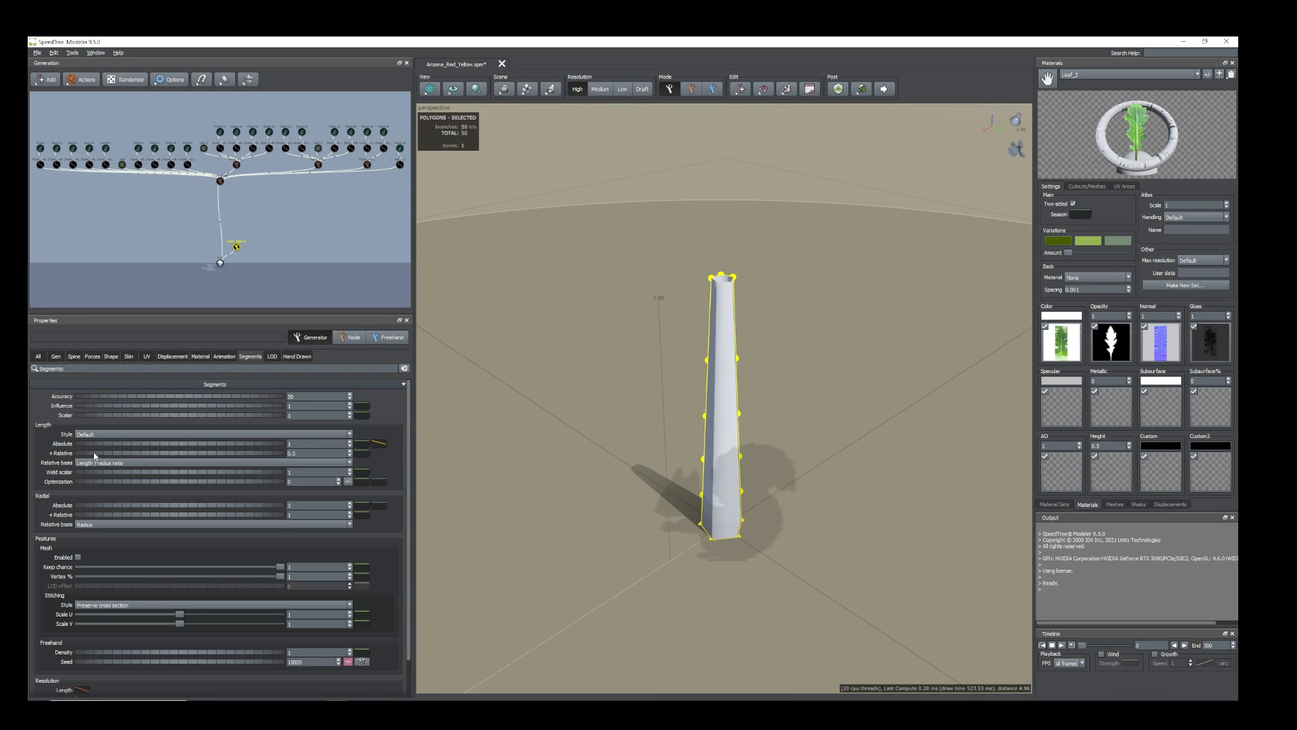
left_click_drag(94, 453, 136, 454)
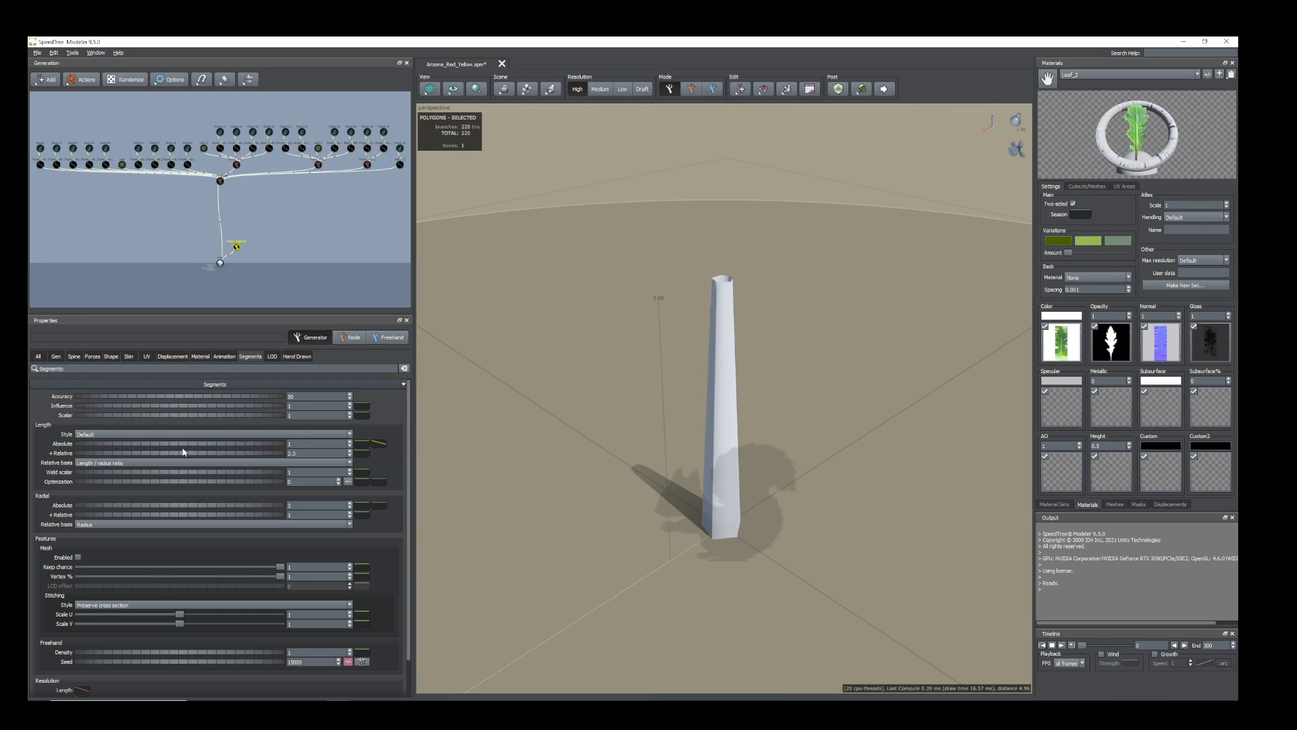
left_click_drag(264, 468, 309, 468)
left_click_drag(719, 428, 713, 425)
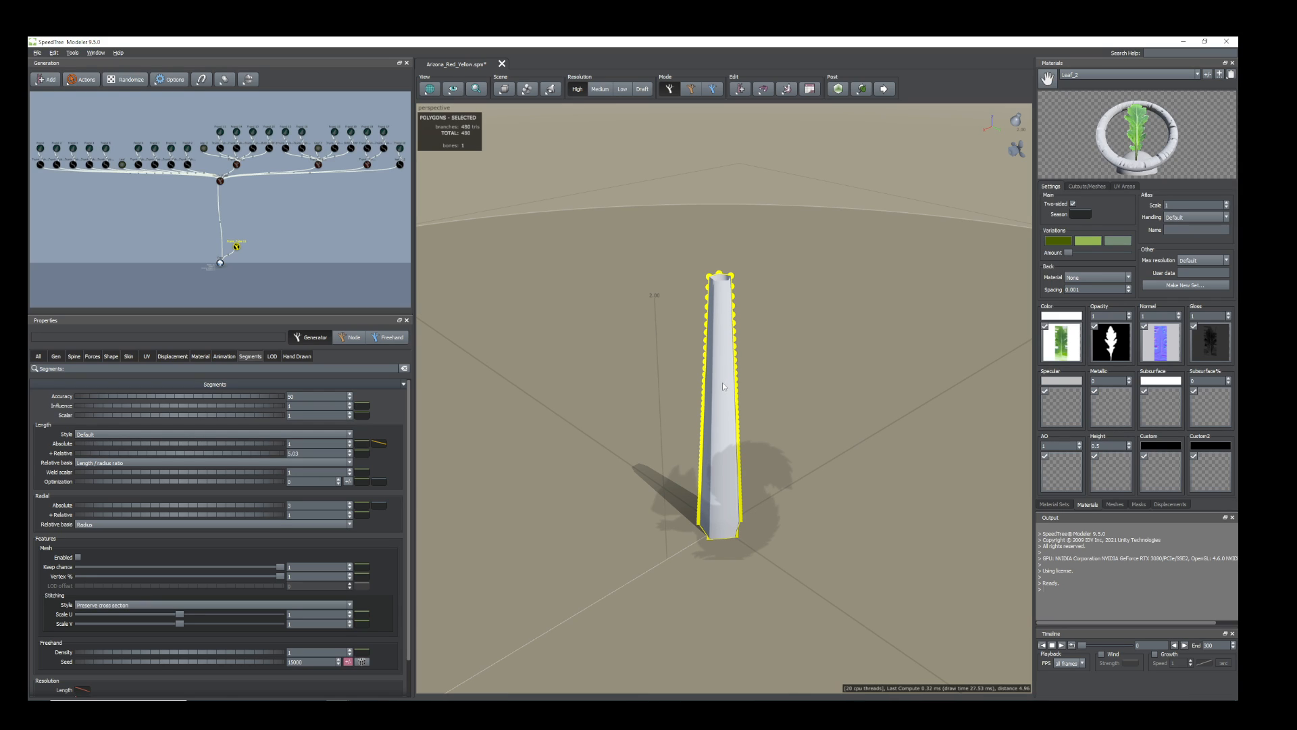
Raise the trunk's late spine noise amount to about 0.62 to make the stem wavy.
left_click(73, 359)
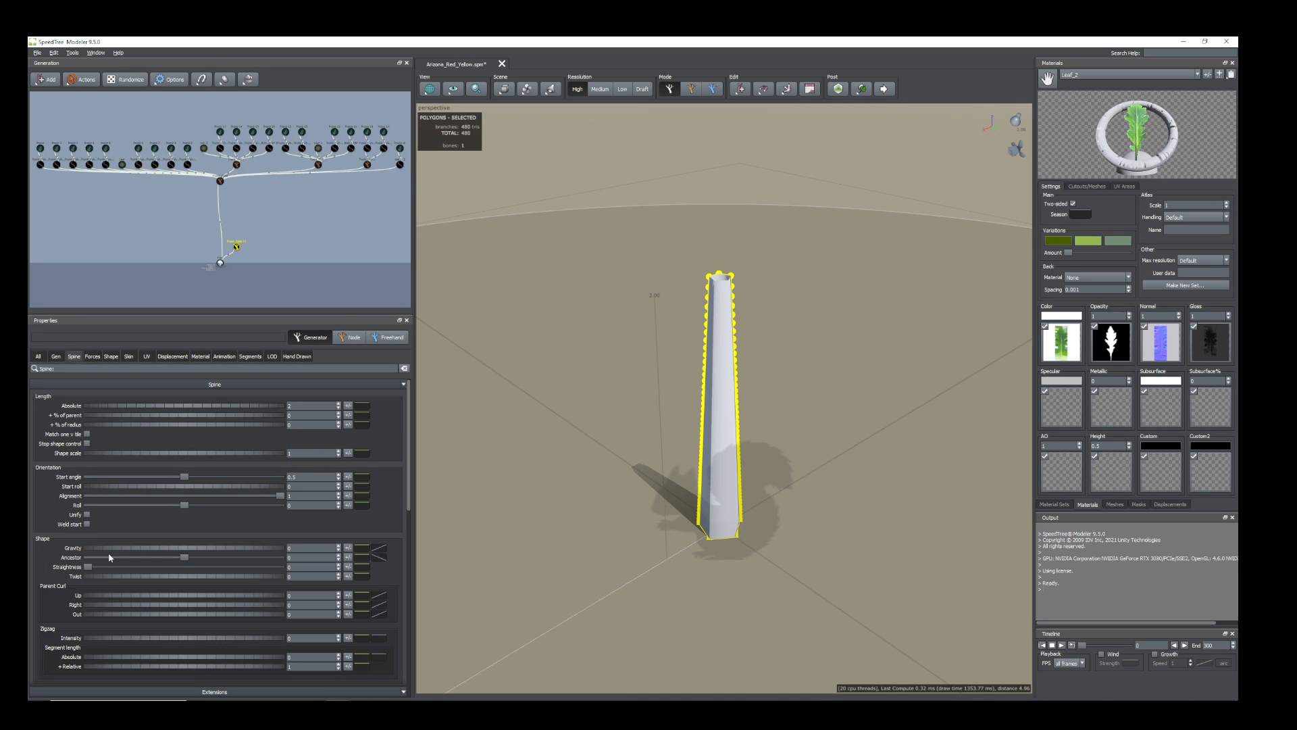
scroll(108, 553, "down", 5)
scroll(175, 591, "down", 2)
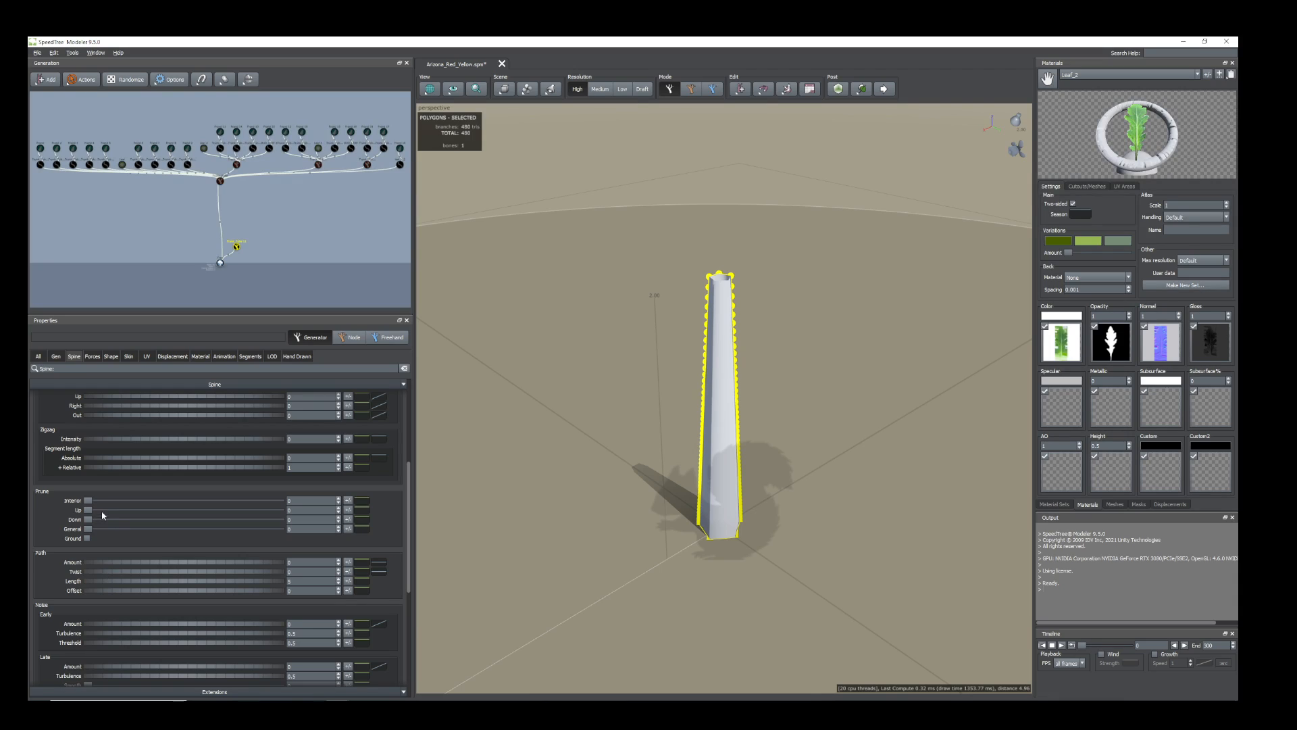
scroll(224, 277, "up", 3)
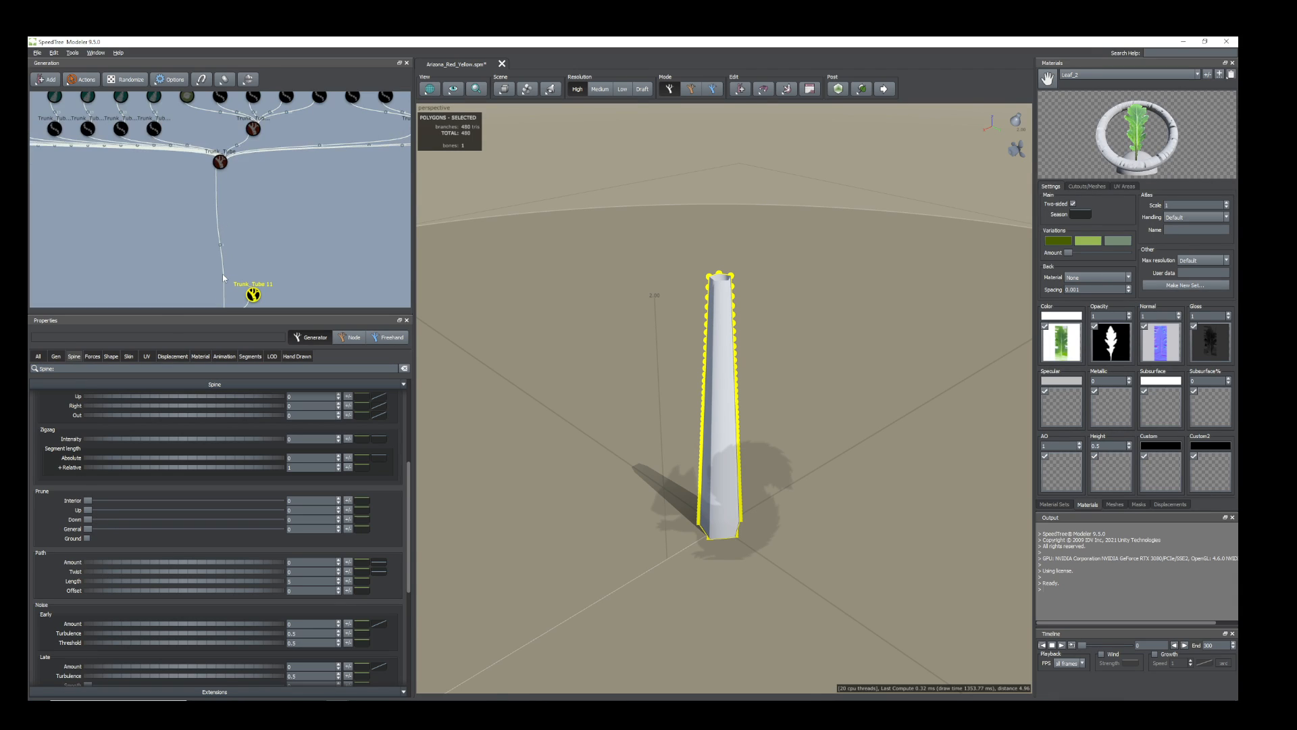
middle_click_drag(339, 199, 356, 82)
scroll(149, 601, "down", 4)
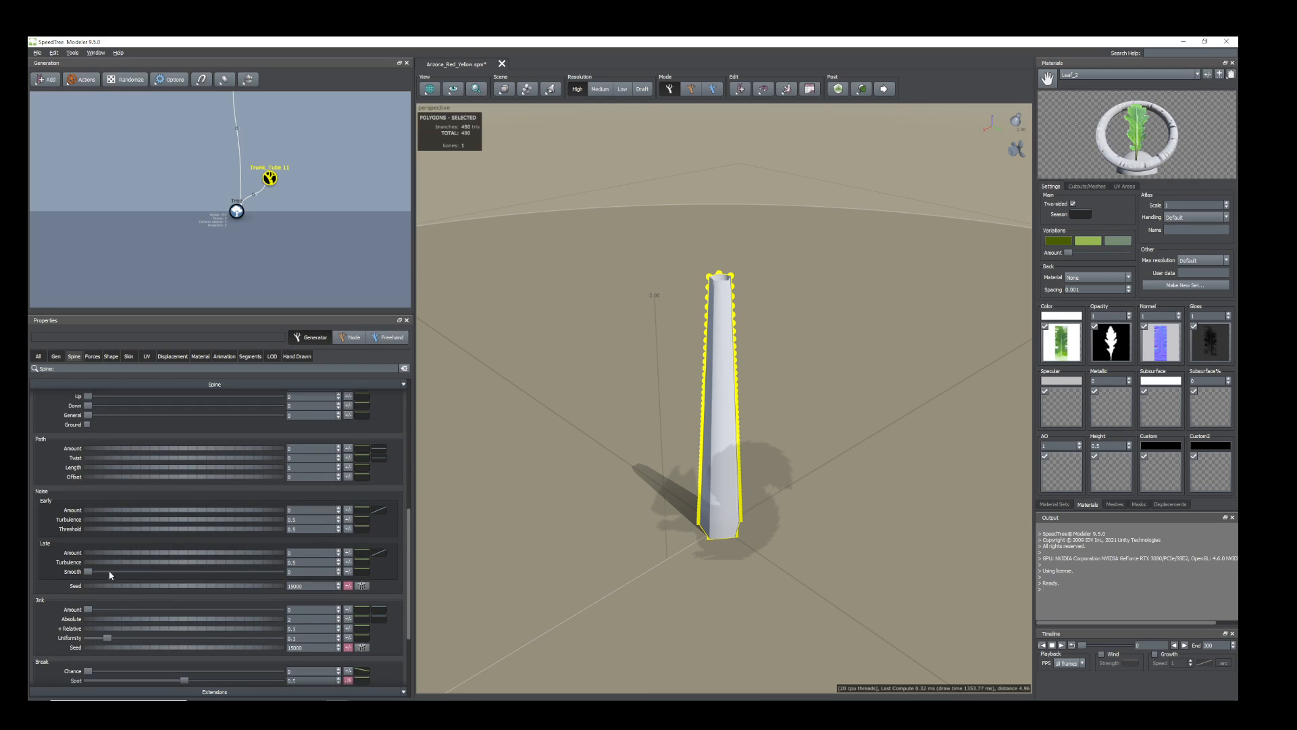
left_click_drag(100, 555, 130, 557)
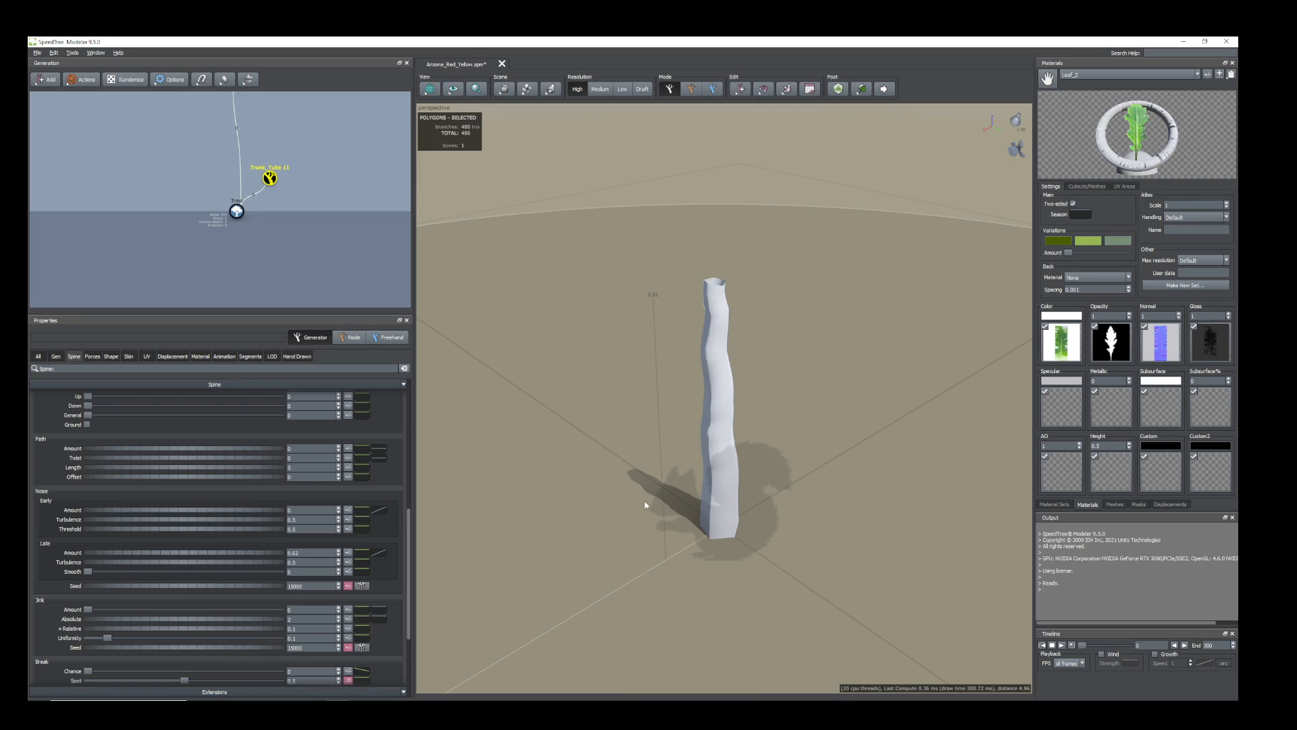
left_click_drag(625, 503, 638, 497)
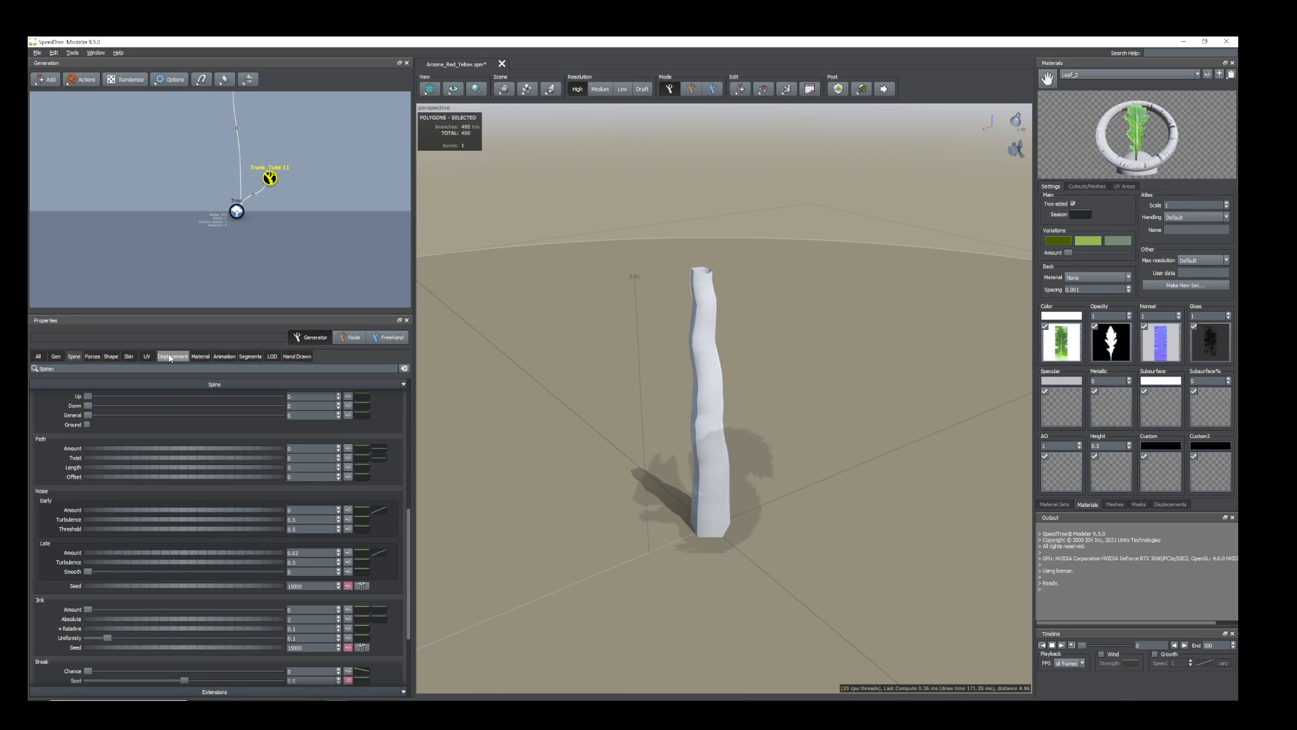
Reduce the trunk's absolute skin radius to 0.12 and lower the start point of its radius profile curve.
left_click(128, 356)
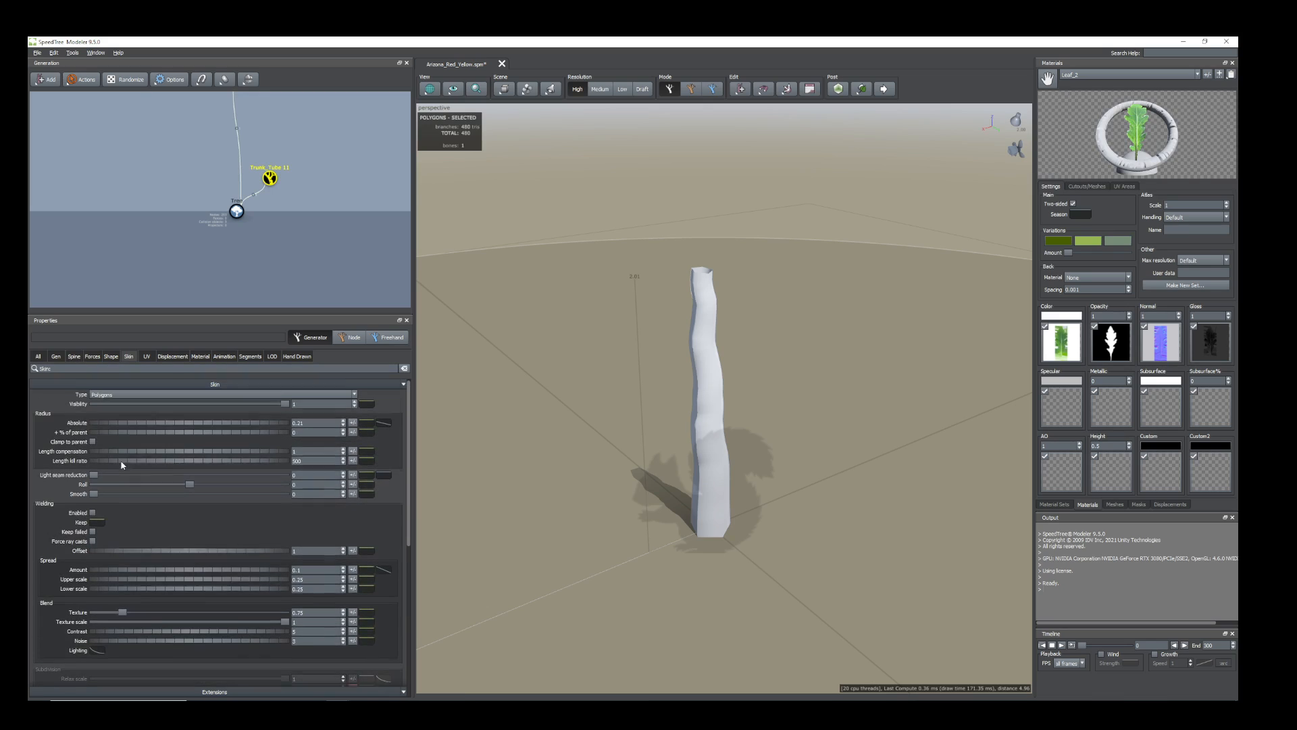
left_click_drag(191, 428, 187, 430)
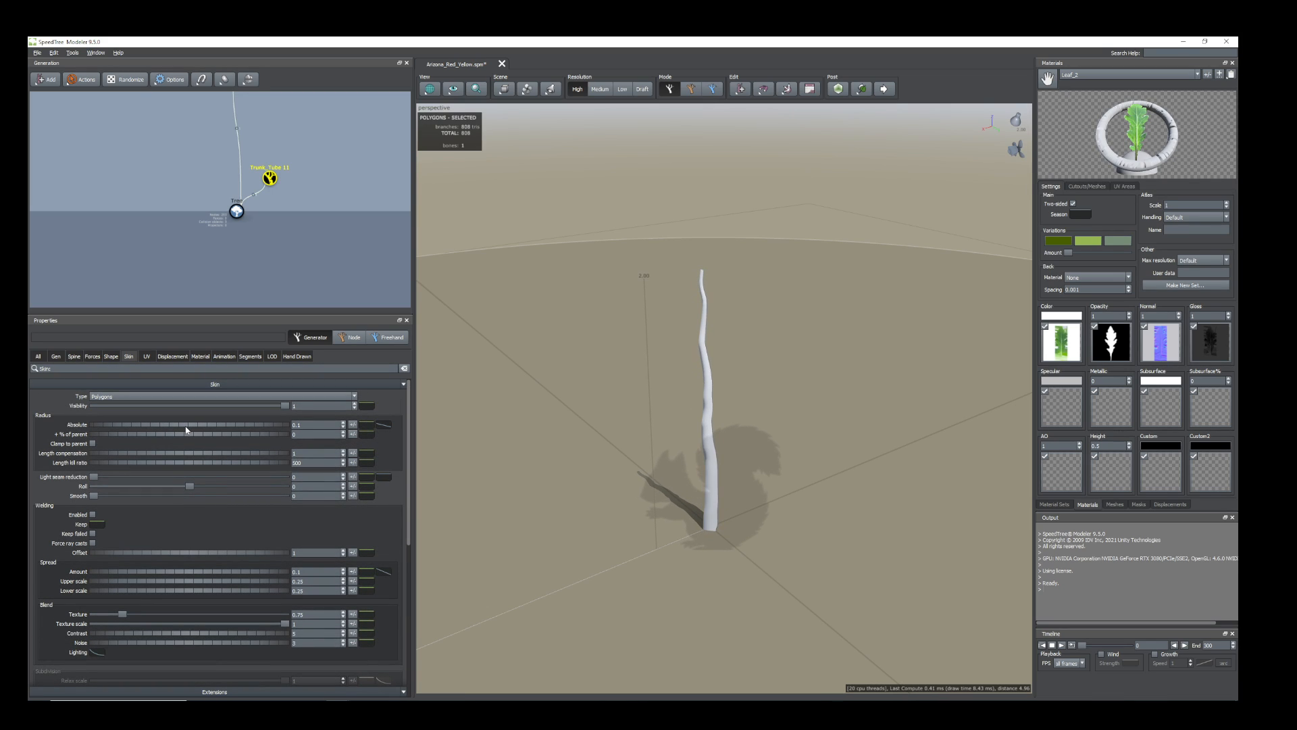
left_click_drag(581, 469, 497, 438)
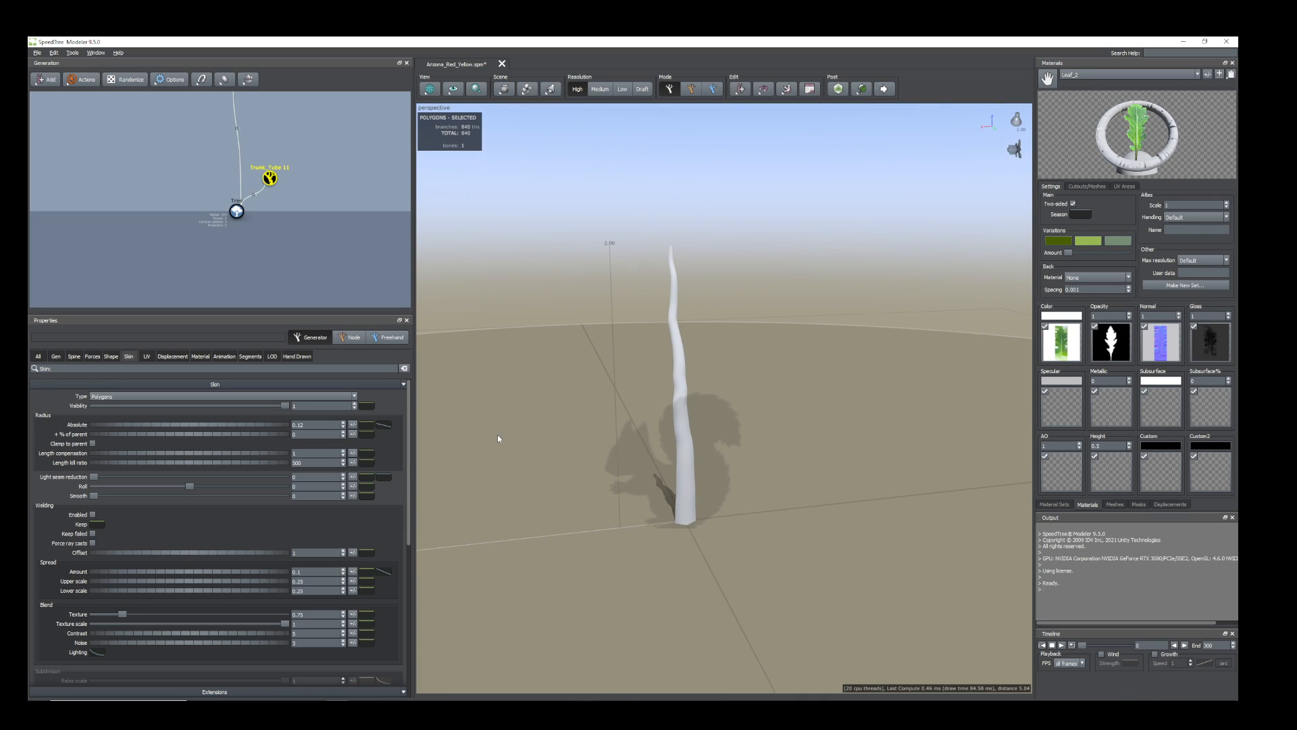
left_click(382, 426)
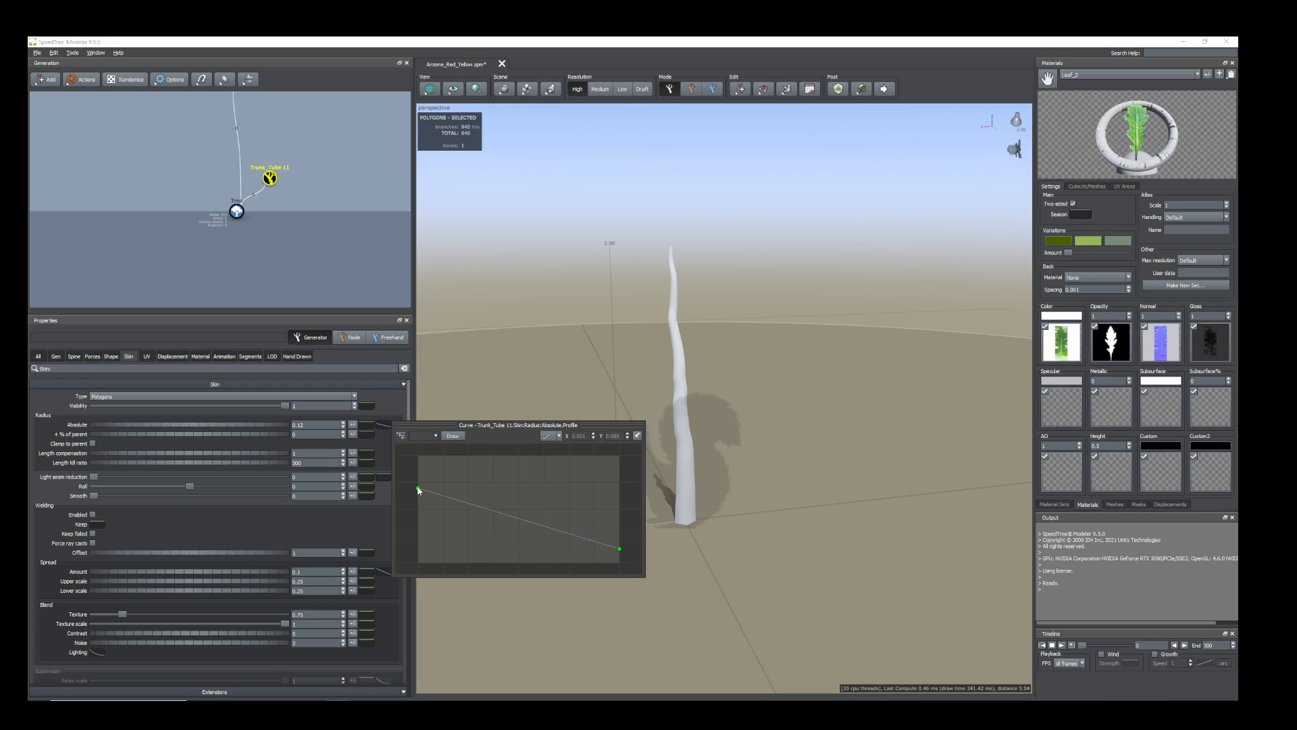
left_click_drag(418, 489, 418, 505)
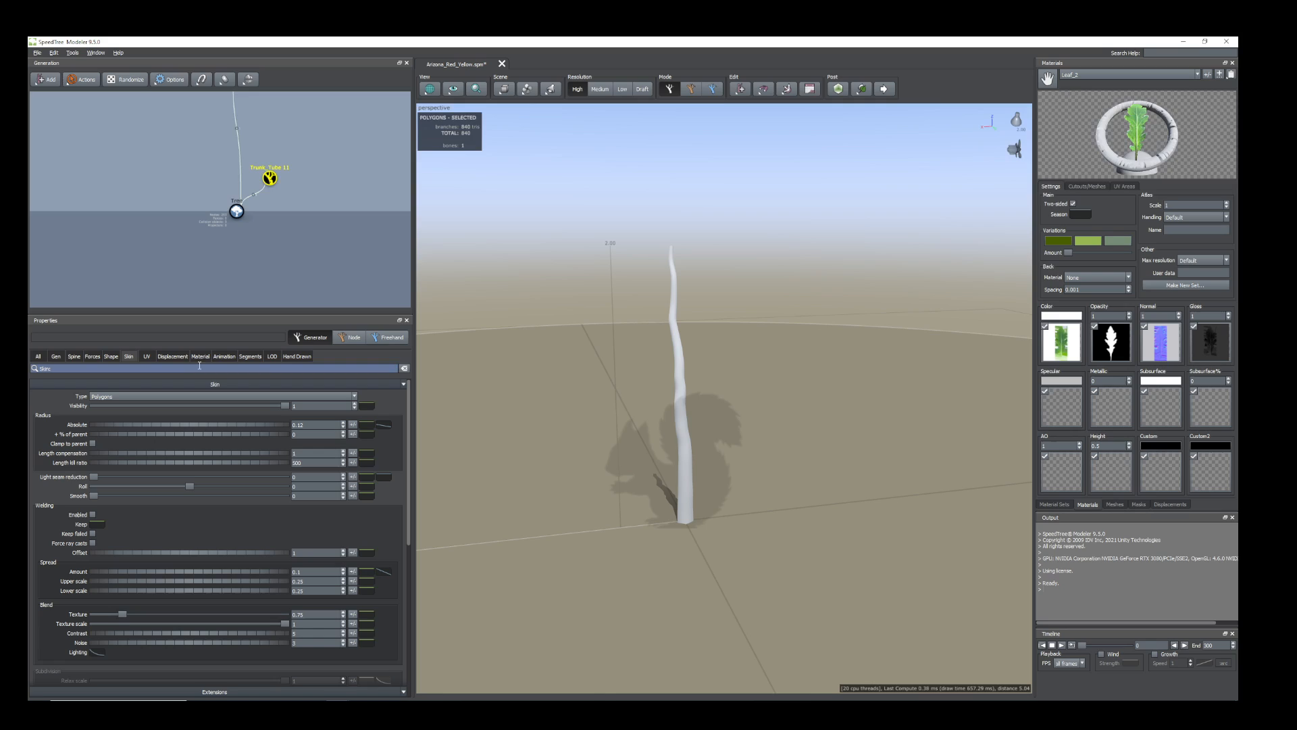
Assign the Stem_2 material to the trunk.
scroll(679, 406, "up", 3)
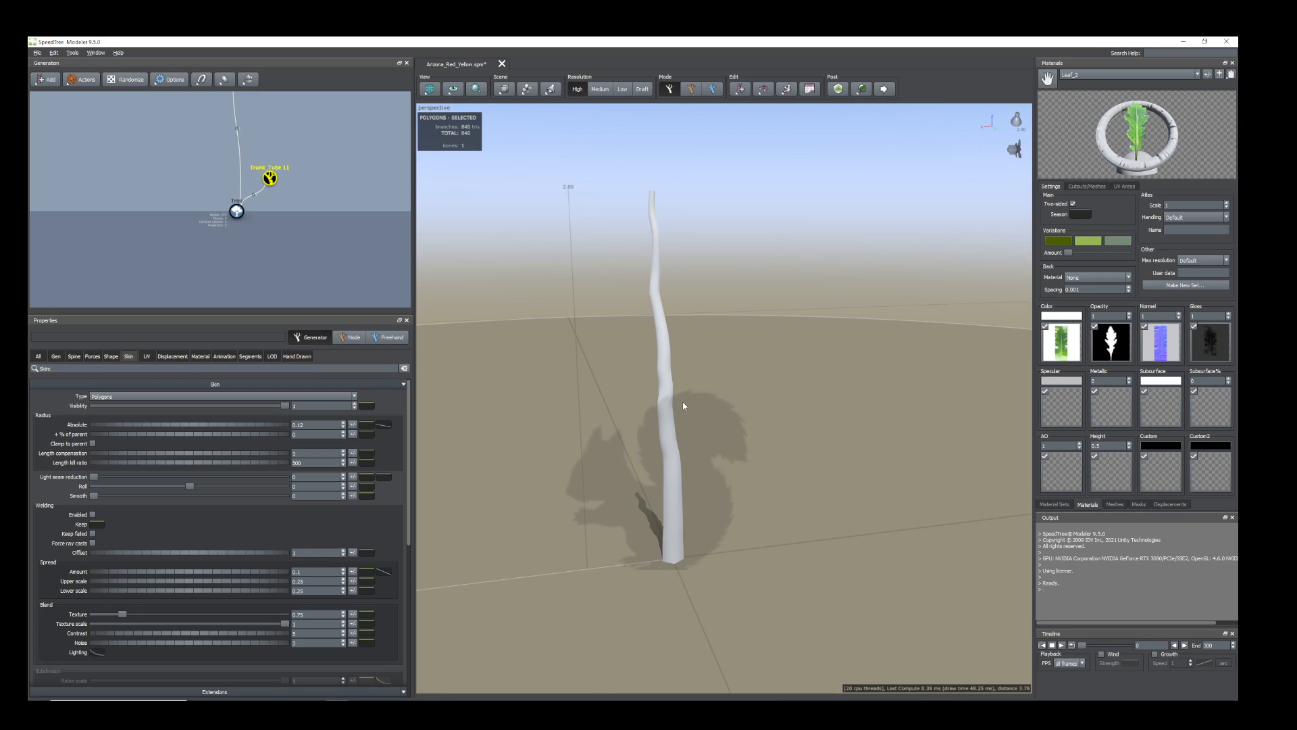
left_click(200, 356)
left_click(360, 418)
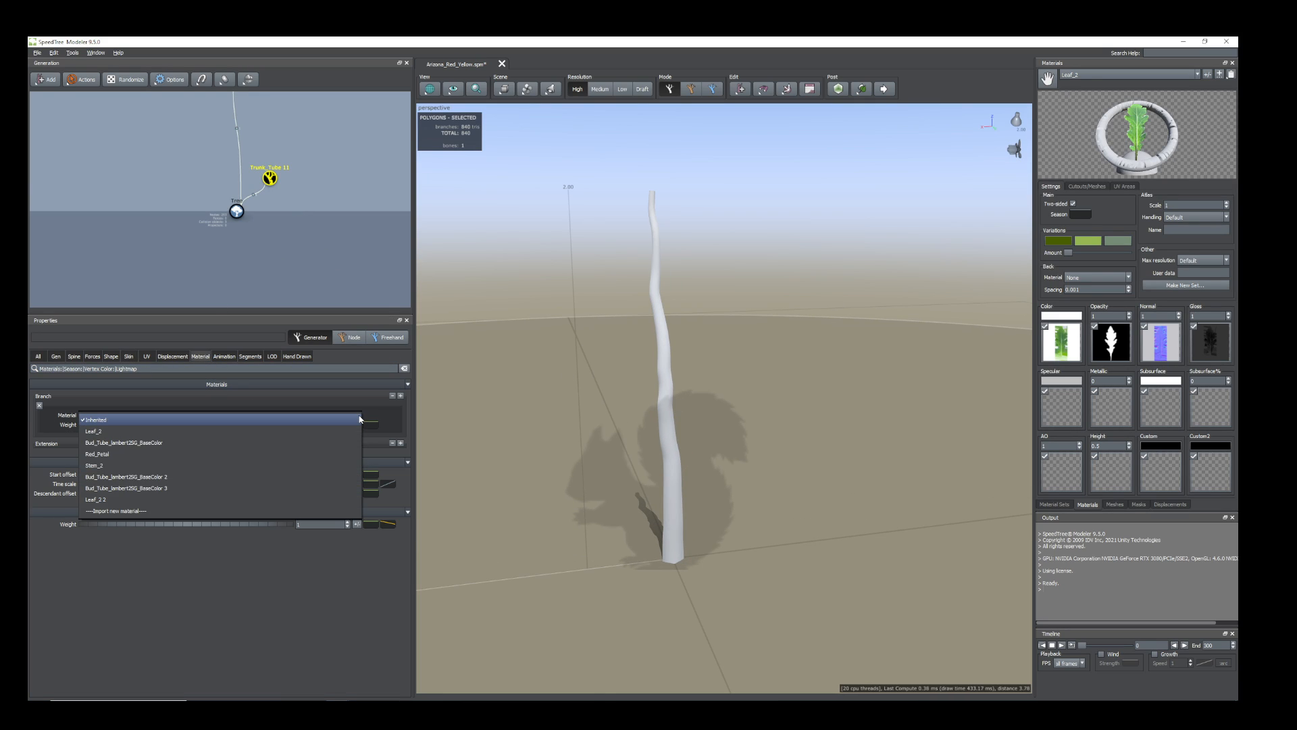
left_click(102, 466)
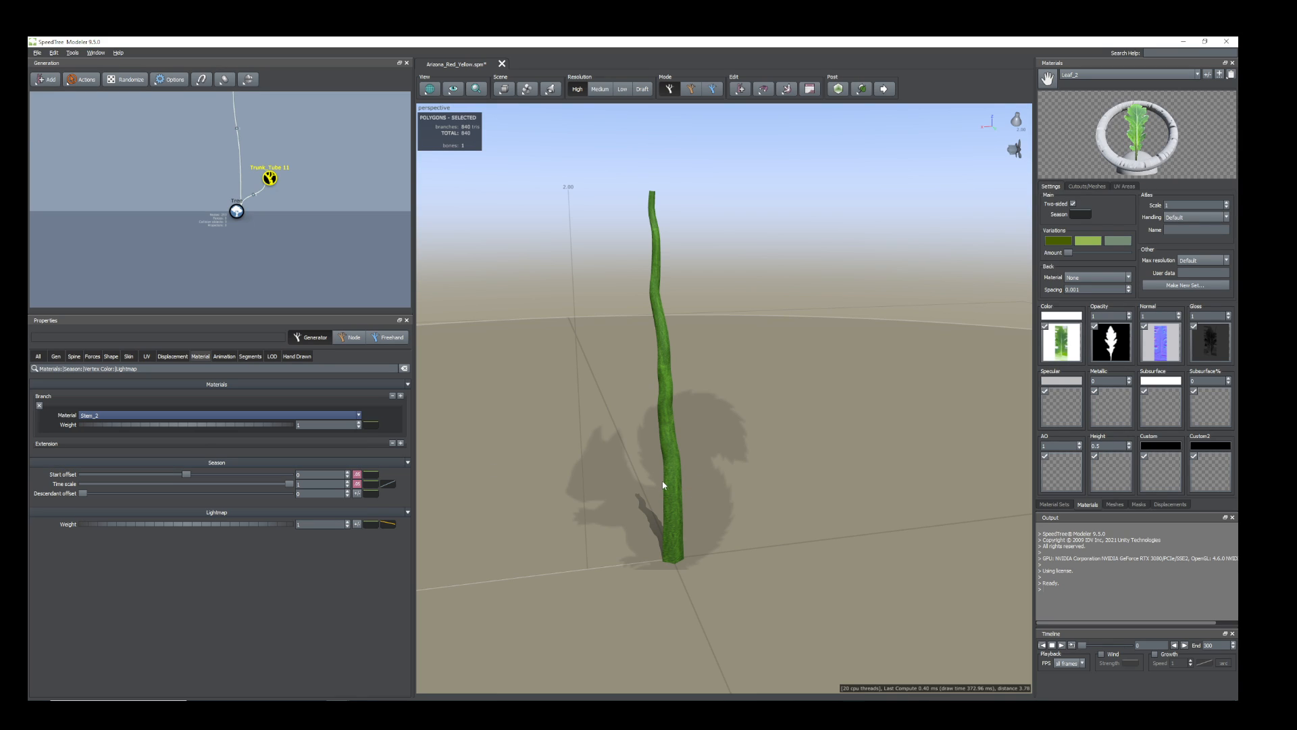
scroll(673, 484, "down", 2)
left_click_drag(673, 484, 702, 460)
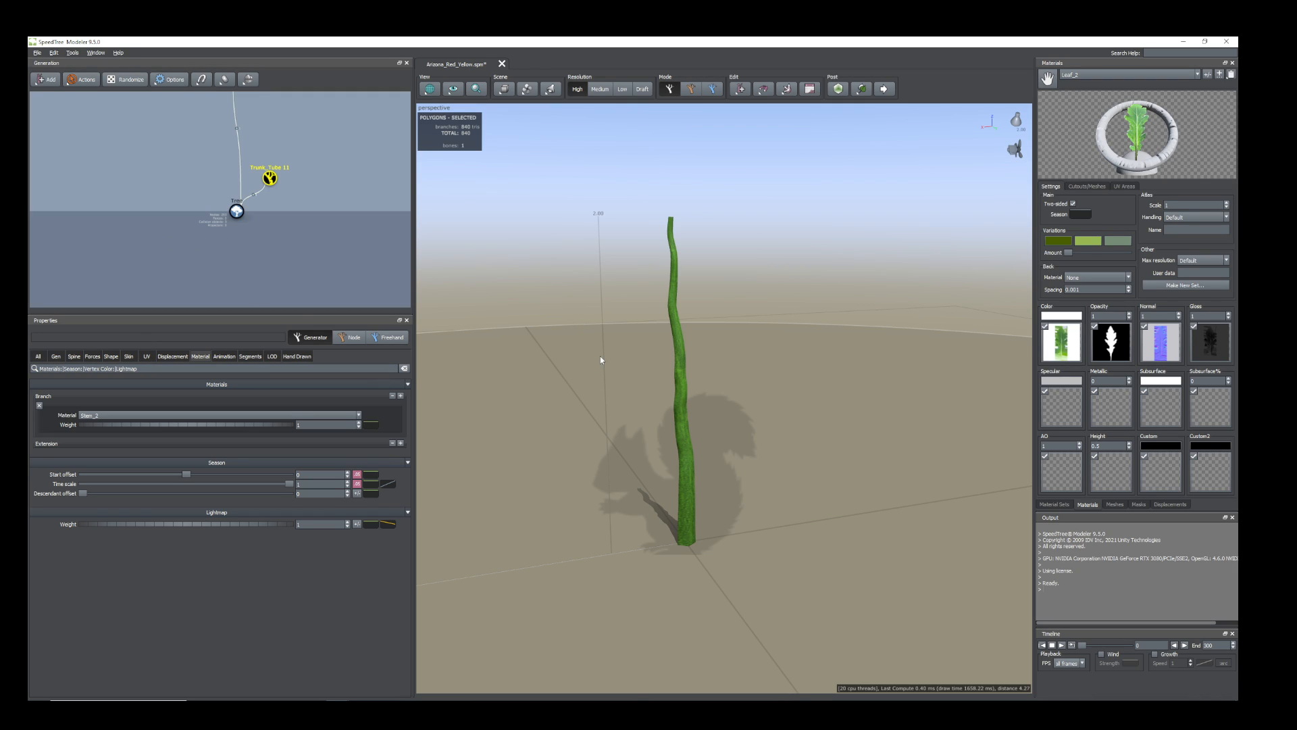
Add Tubes branches as child geometry of the new trunk generator.
scroll(314, 172, "up", 4)
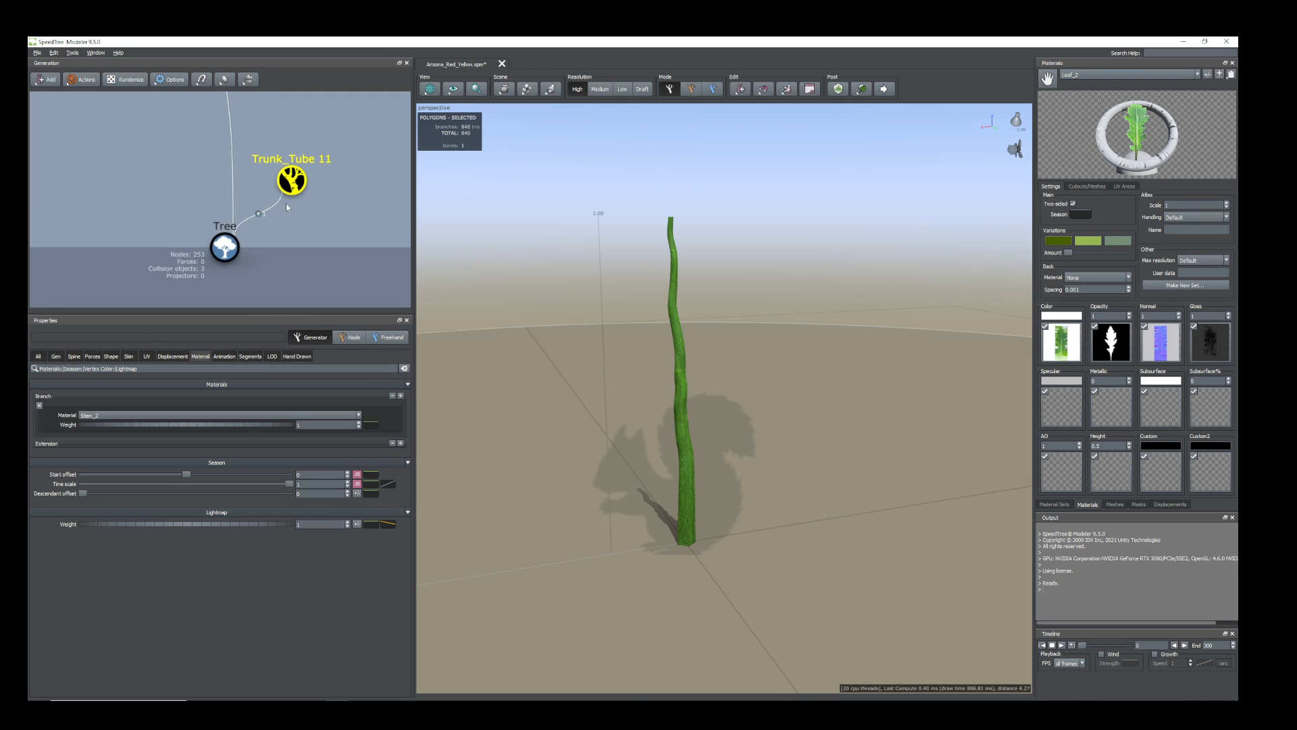
middle_click_drag(311, 200, 293, 212)
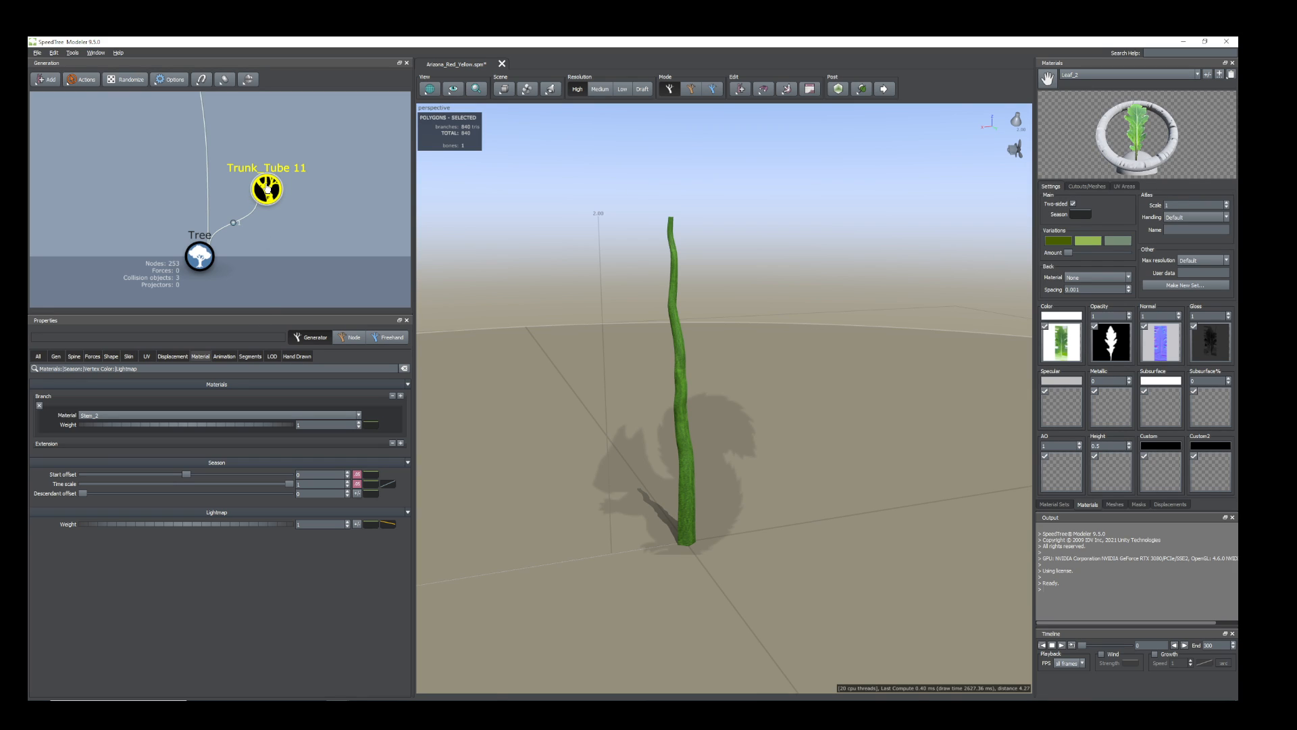
middle_click_drag(329, 240, 268, 256)
right_click(204, 205)
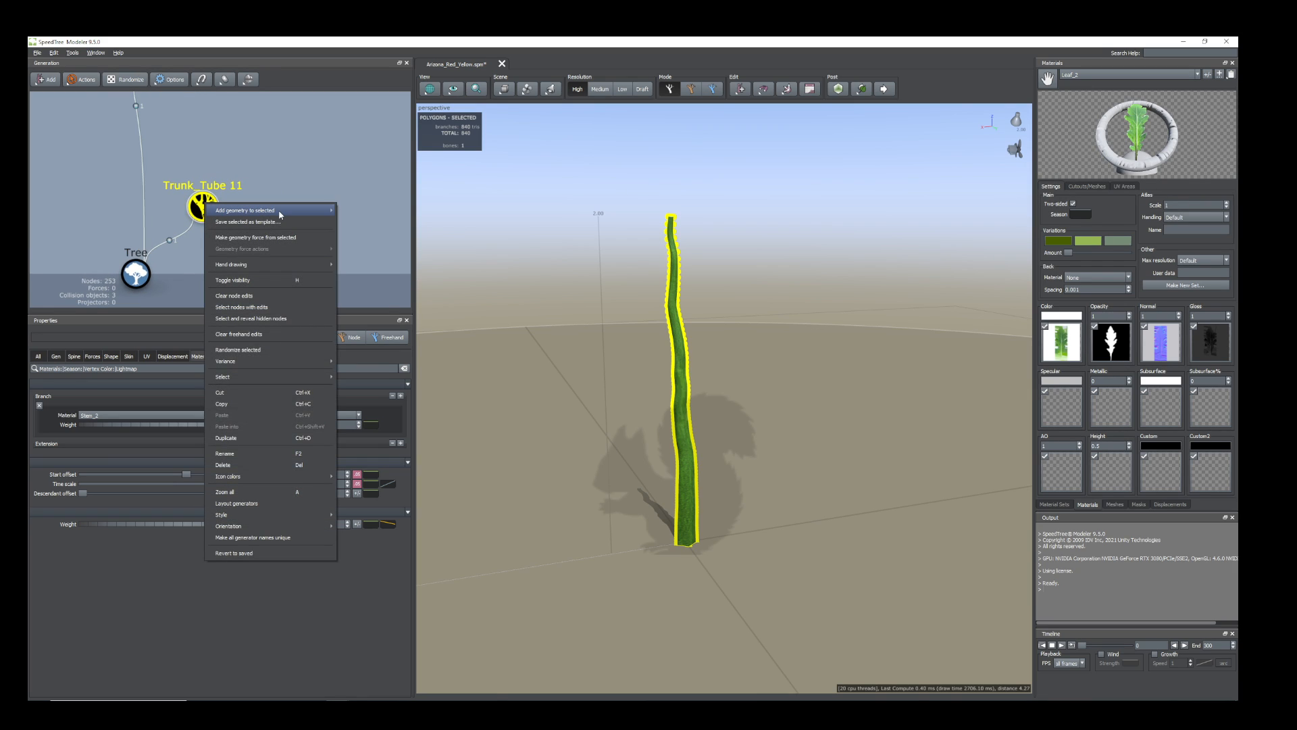
mouse_move(280, 215)
mouse_move(386, 329)
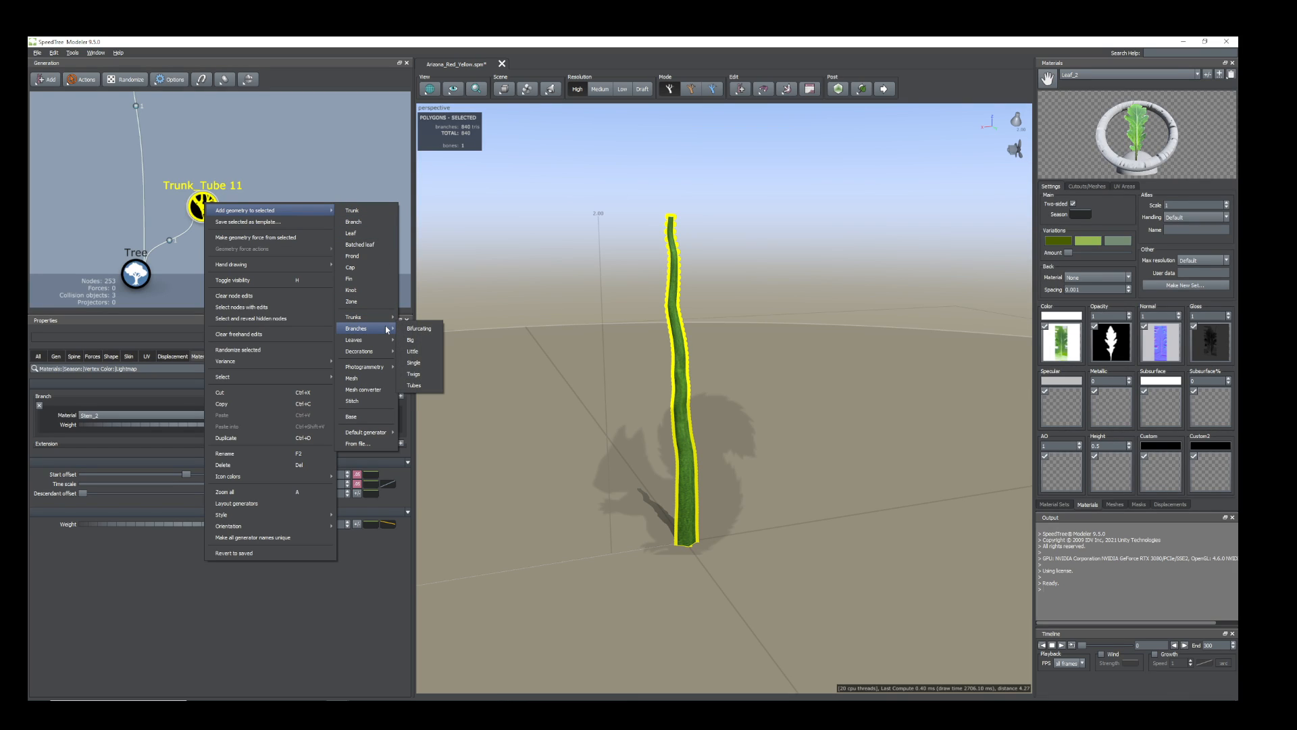
left_click(414, 385)
scroll(670, 335, "down", 1)
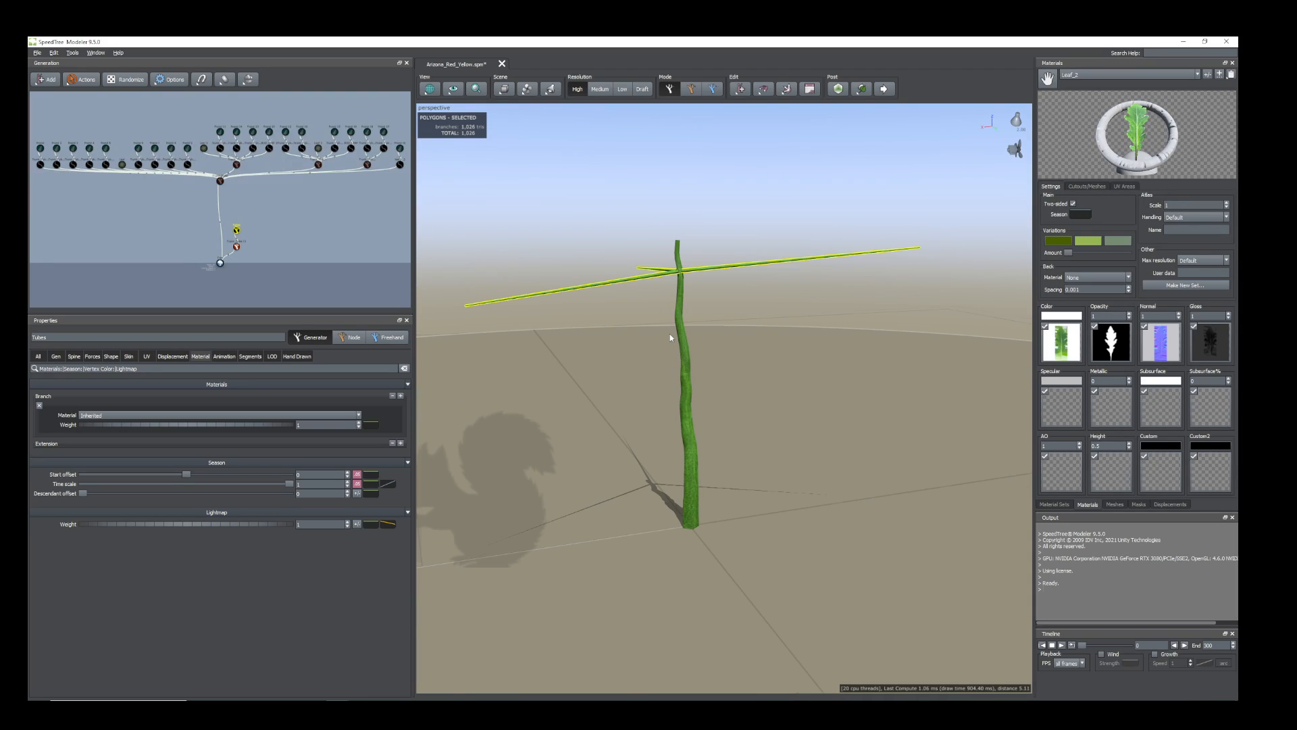
mouse_move(671, 335)
left_mouse_down()
mouse_move(681, 355)
mouse_move(670, 354)
left_mouse_up()
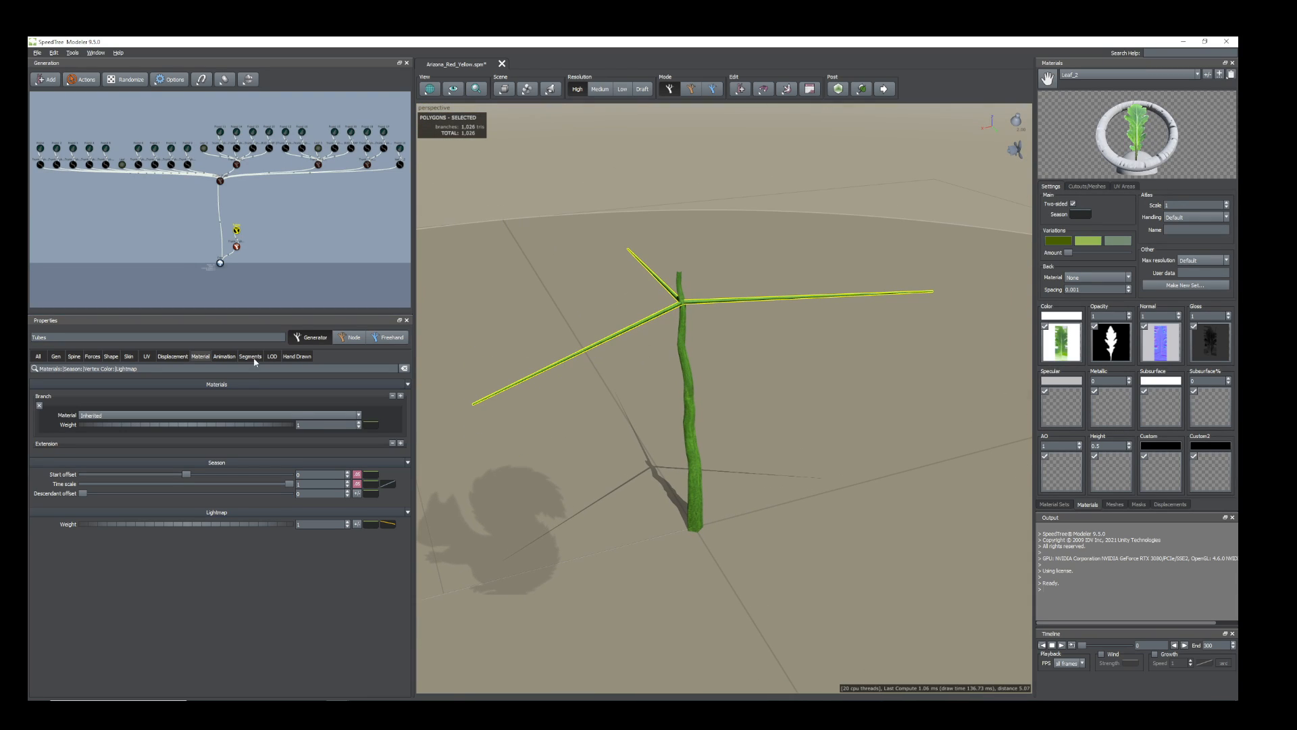
Shift the tube branches down to the base of the stem by setting their generation position to -0.77.
left_click(56, 356)
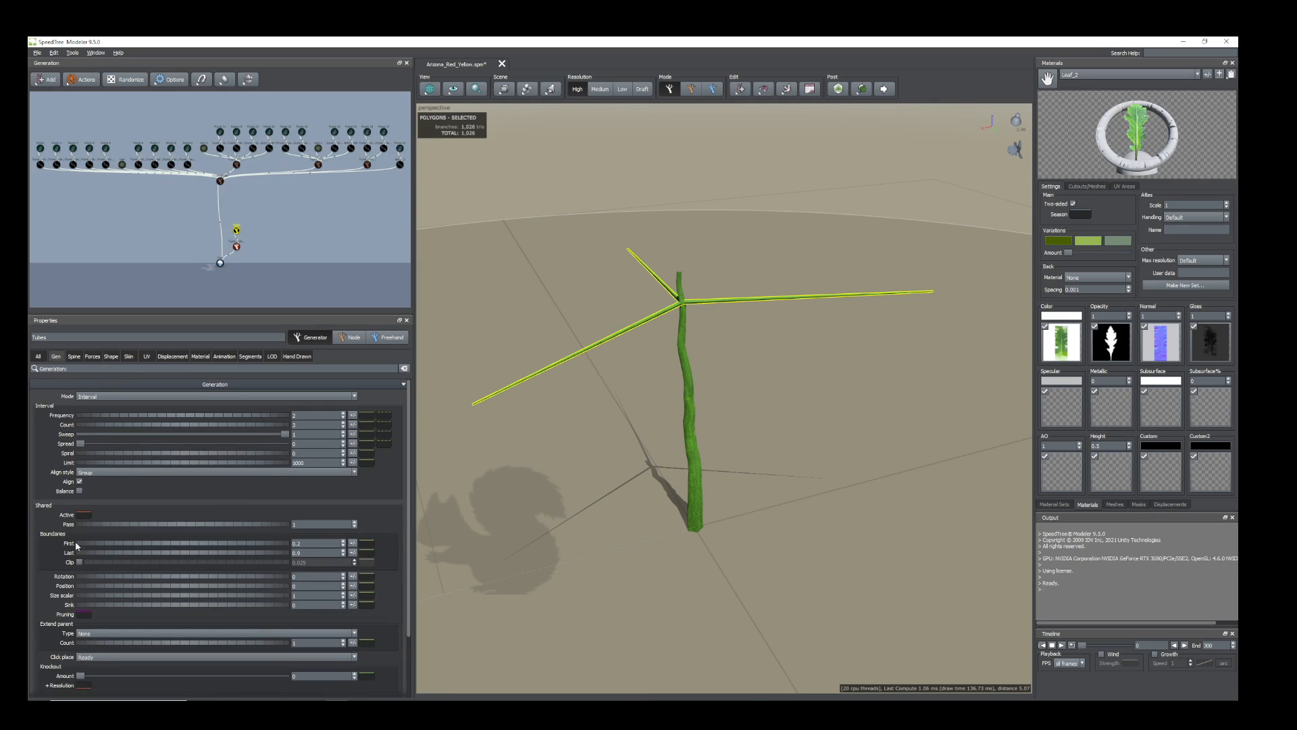
left_click_drag(135, 590, 97, 592)
left_click_drag(581, 577, 596, 514)
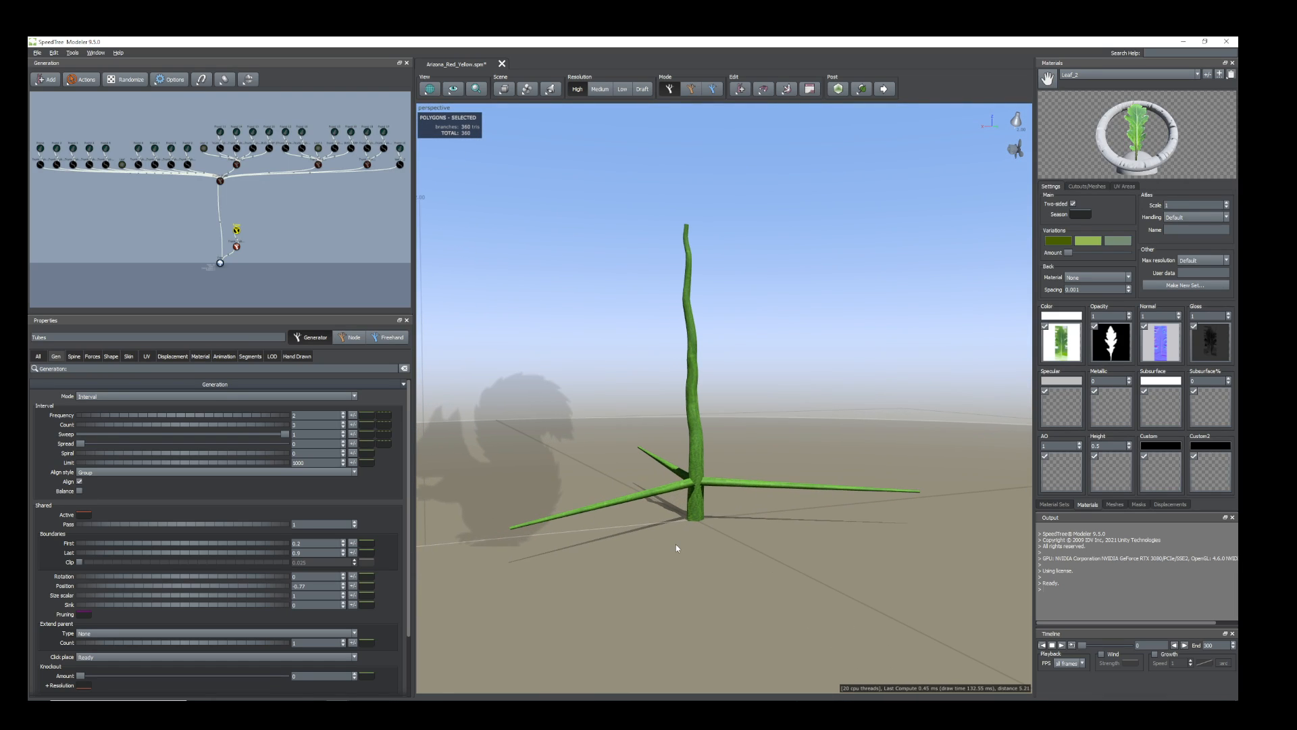
Try to adjust the profile curve of the tube branches' absolute skin radius, and clear the selection.
left_click(129, 356)
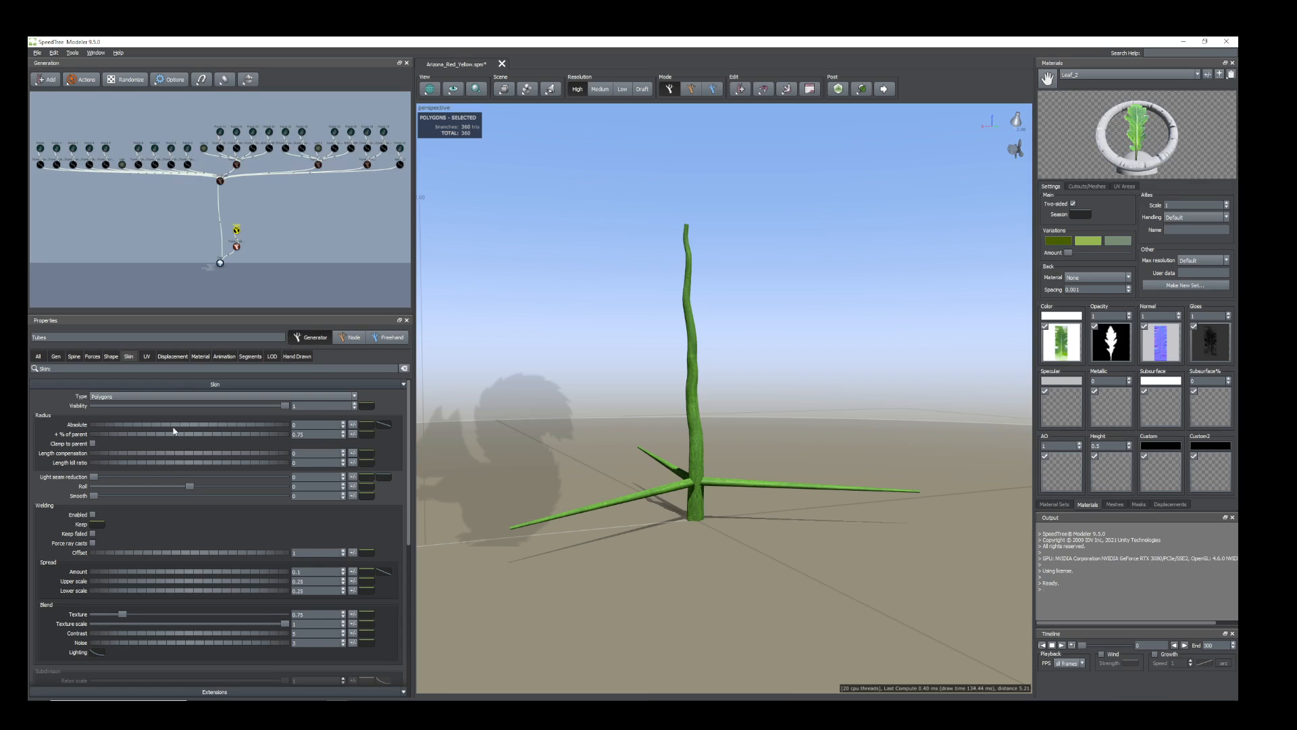
left_click(386, 428)
left_click_drag(418, 458, 417, 471)
left_click(527, 379)
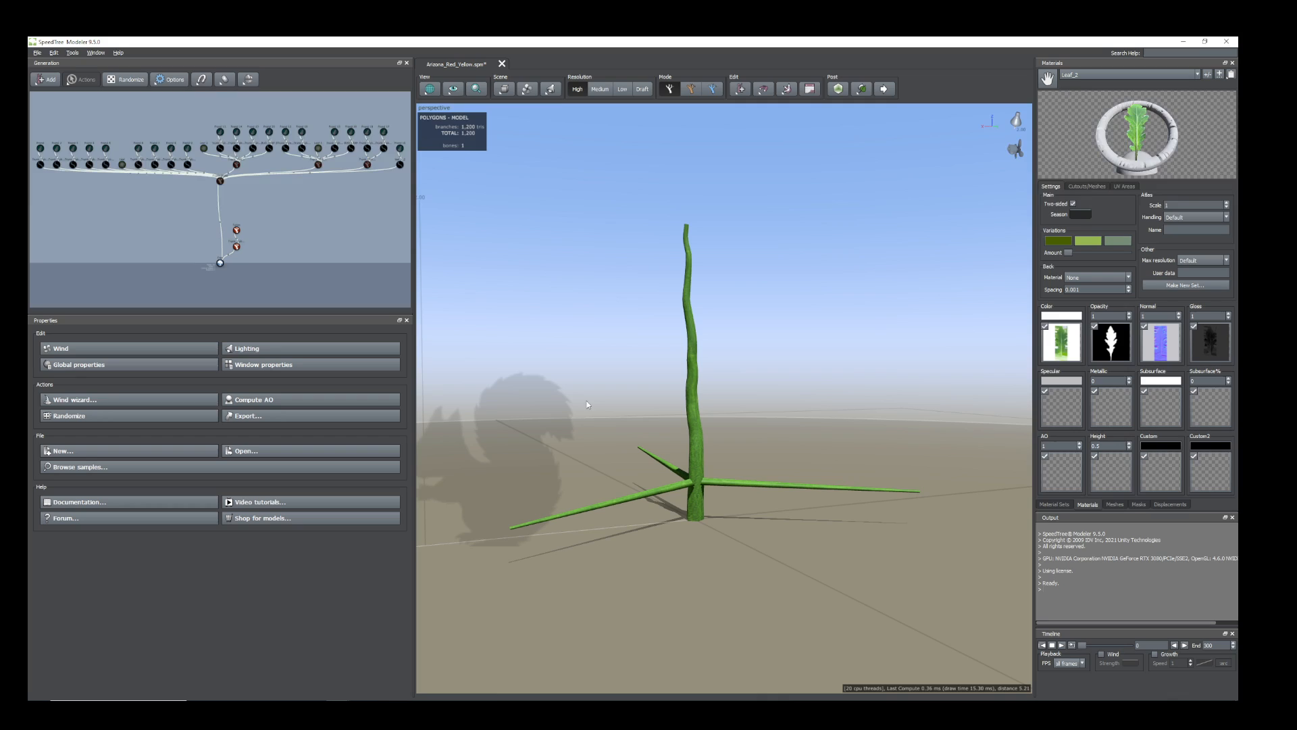
middle_click_drag(527, 378, 543, 319)
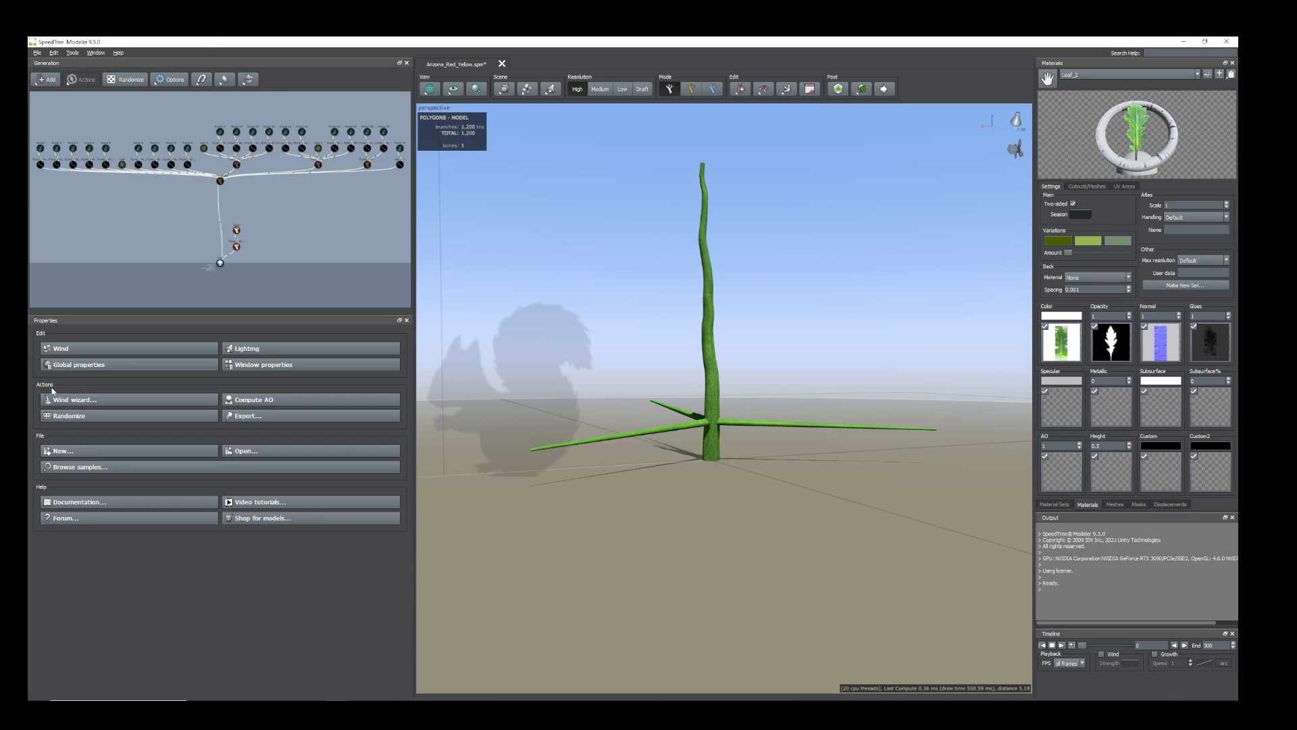
Lower the tube branches' spine start angle to about 0.37 so they angle upward from the stem.
scroll(246, 245, "up", 5)
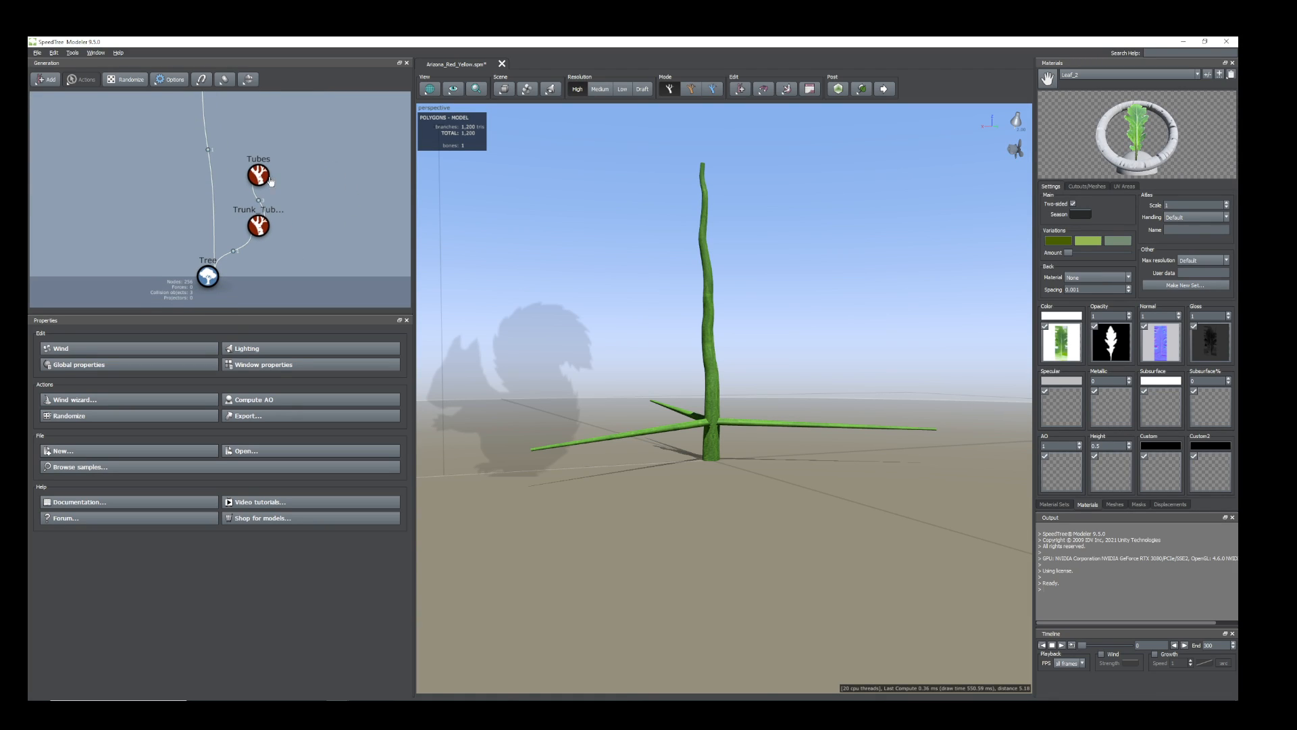
left_click(259, 175)
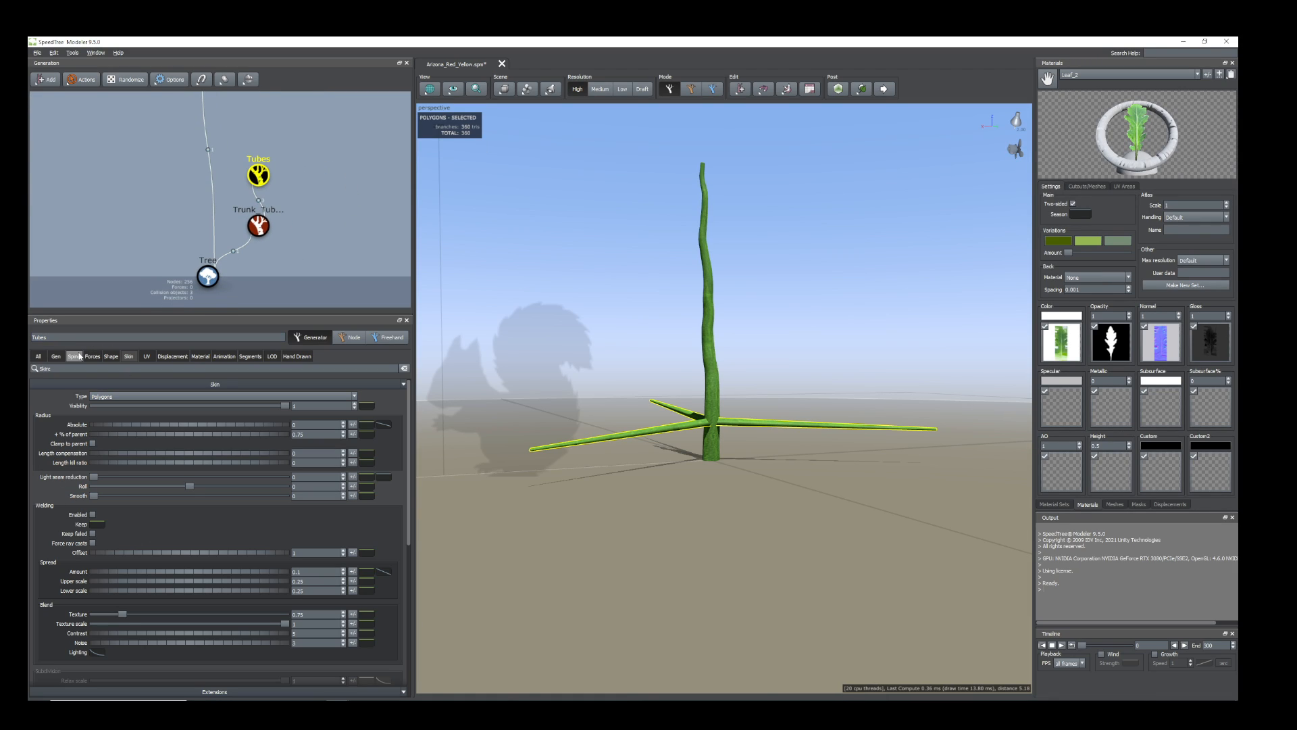
left_click(73, 357)
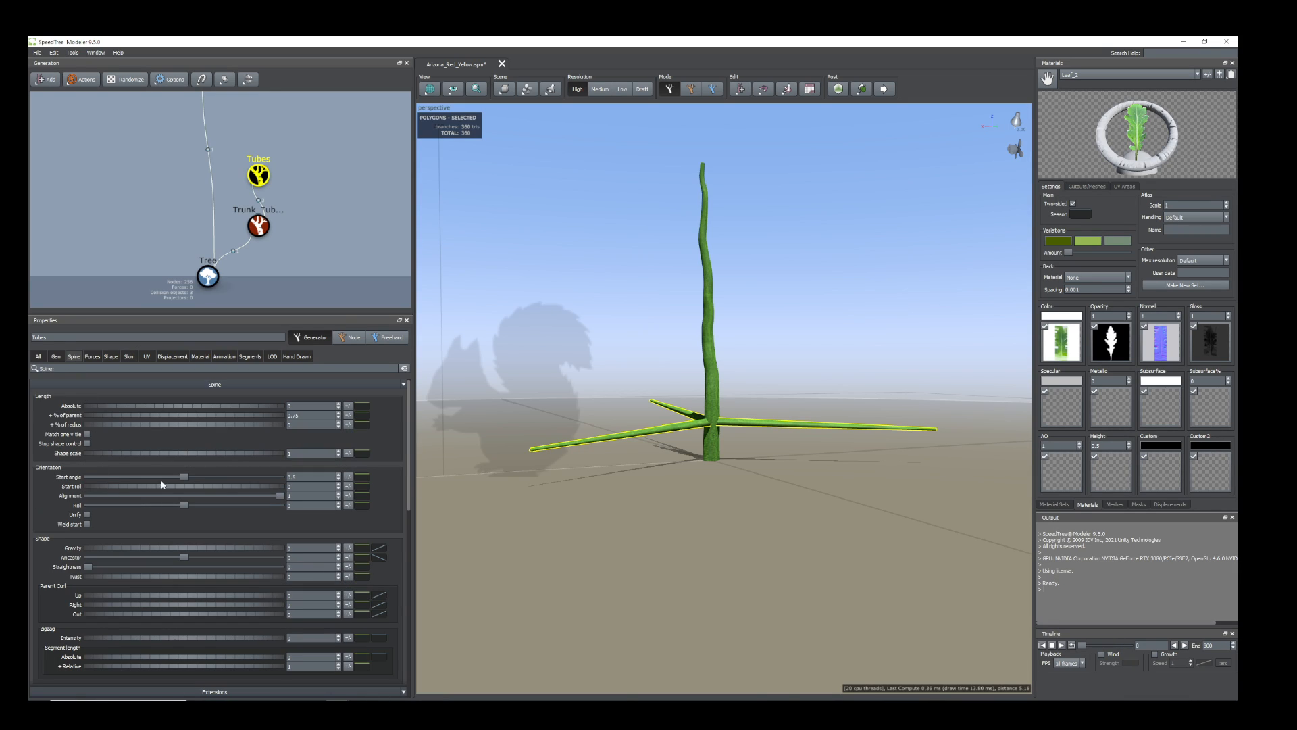
left_click_drag(184, 479, 157, 473)
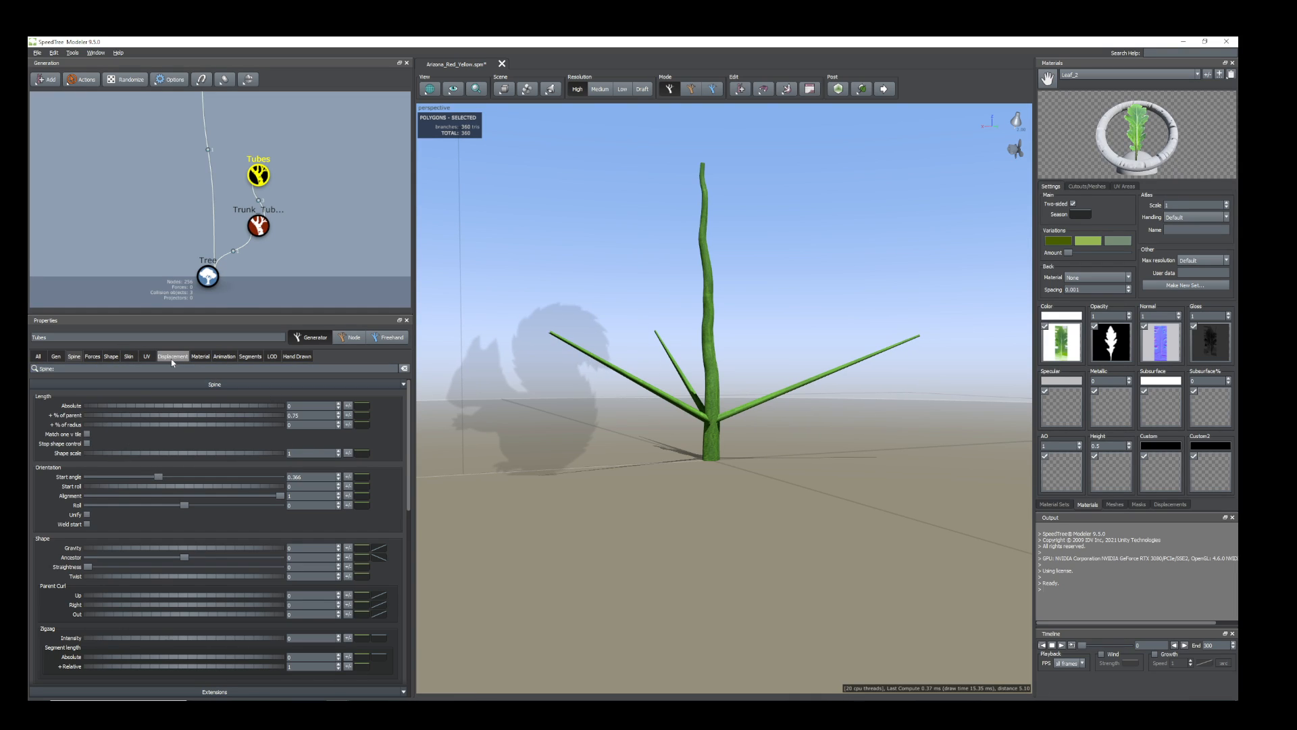
Add a Frond generator as child geometry of the tube branches.
right_click(258, 175)
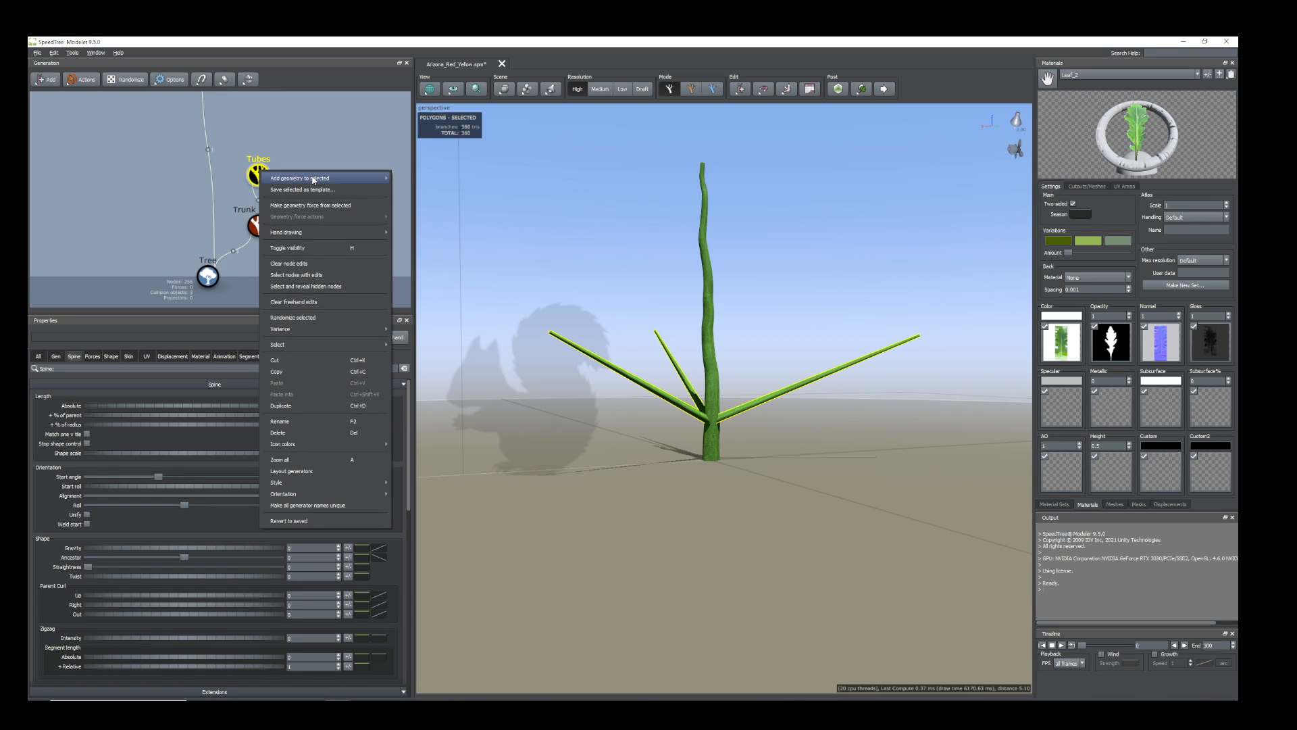
mouse_move(265, 177)
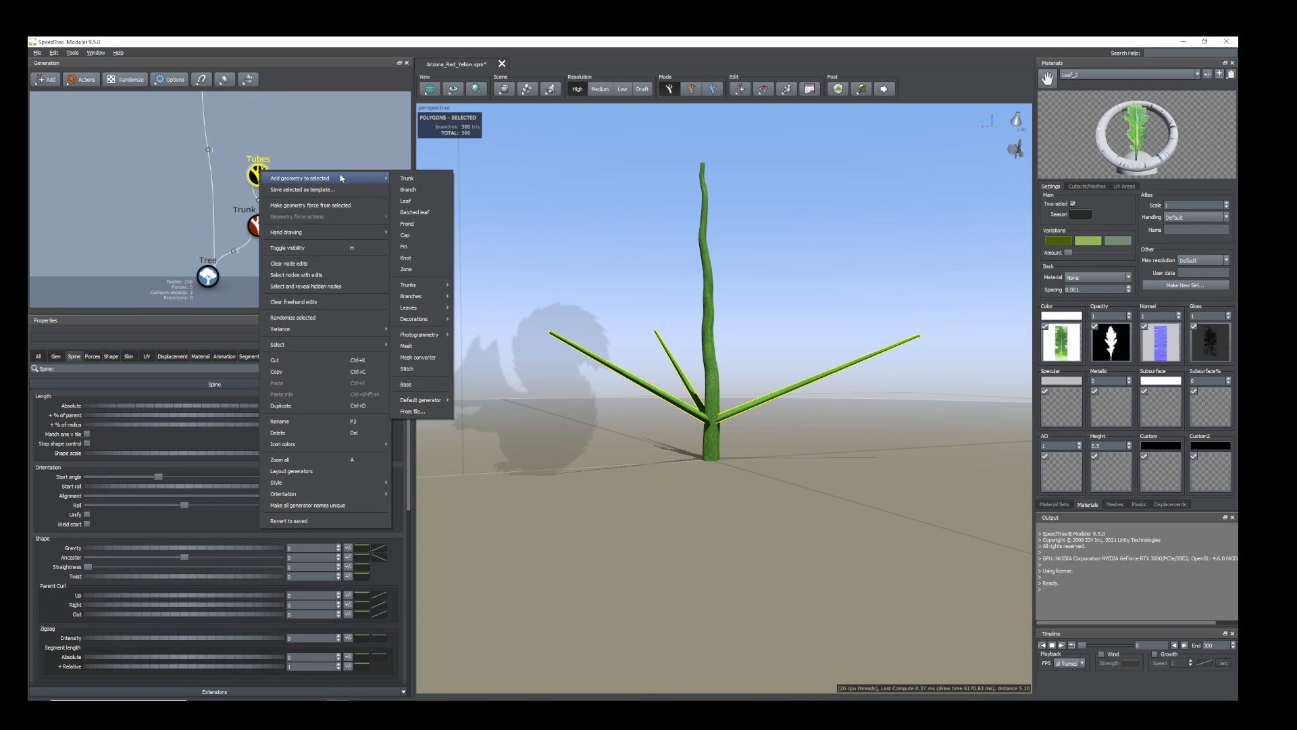
left_click(419, 227)
left_click_drag(760, 465, 755, 493)
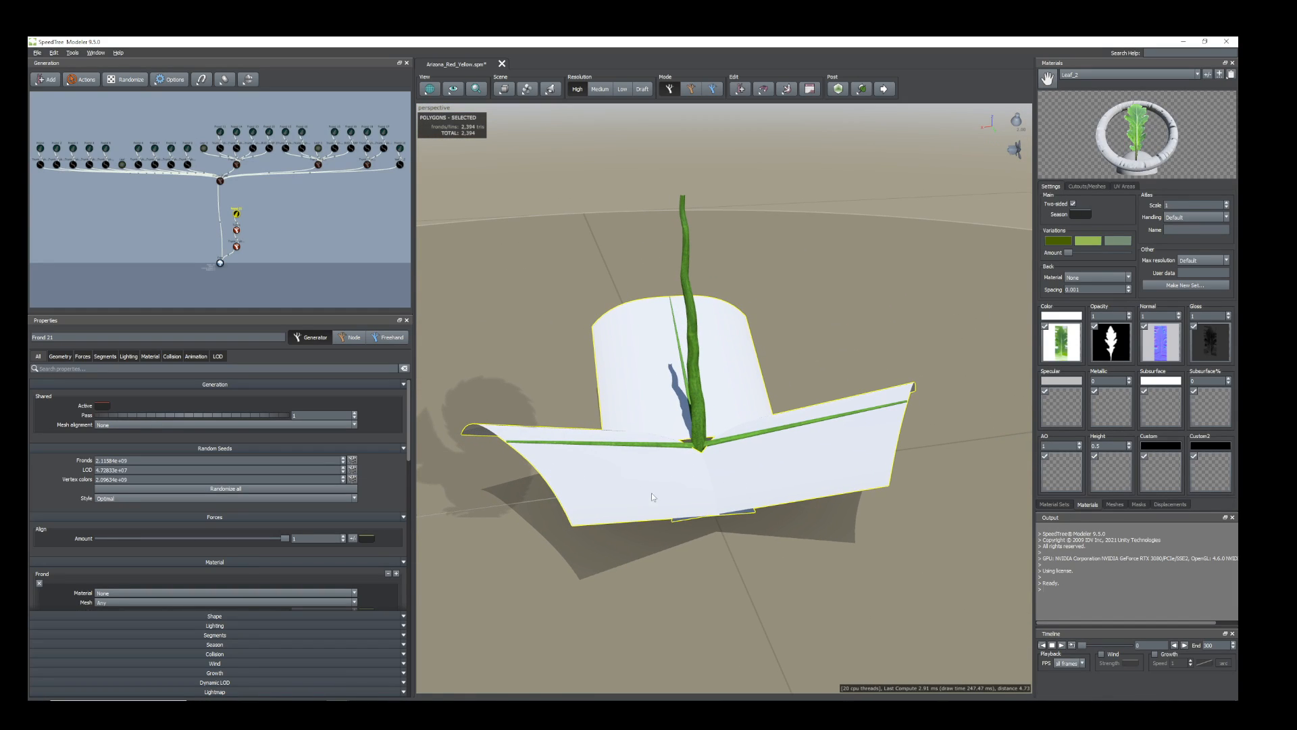
left_click_drag(651, 493, 657, 488)
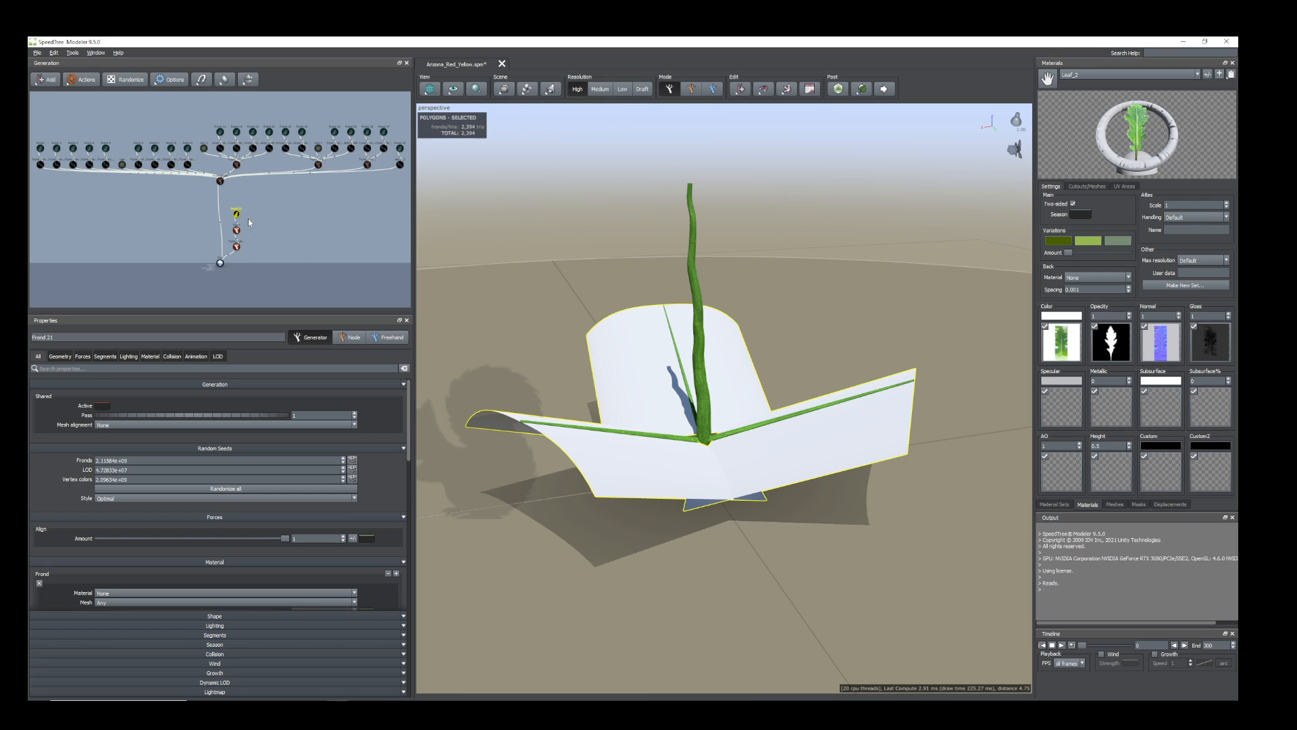
scroll(248, 222, "up", 6)
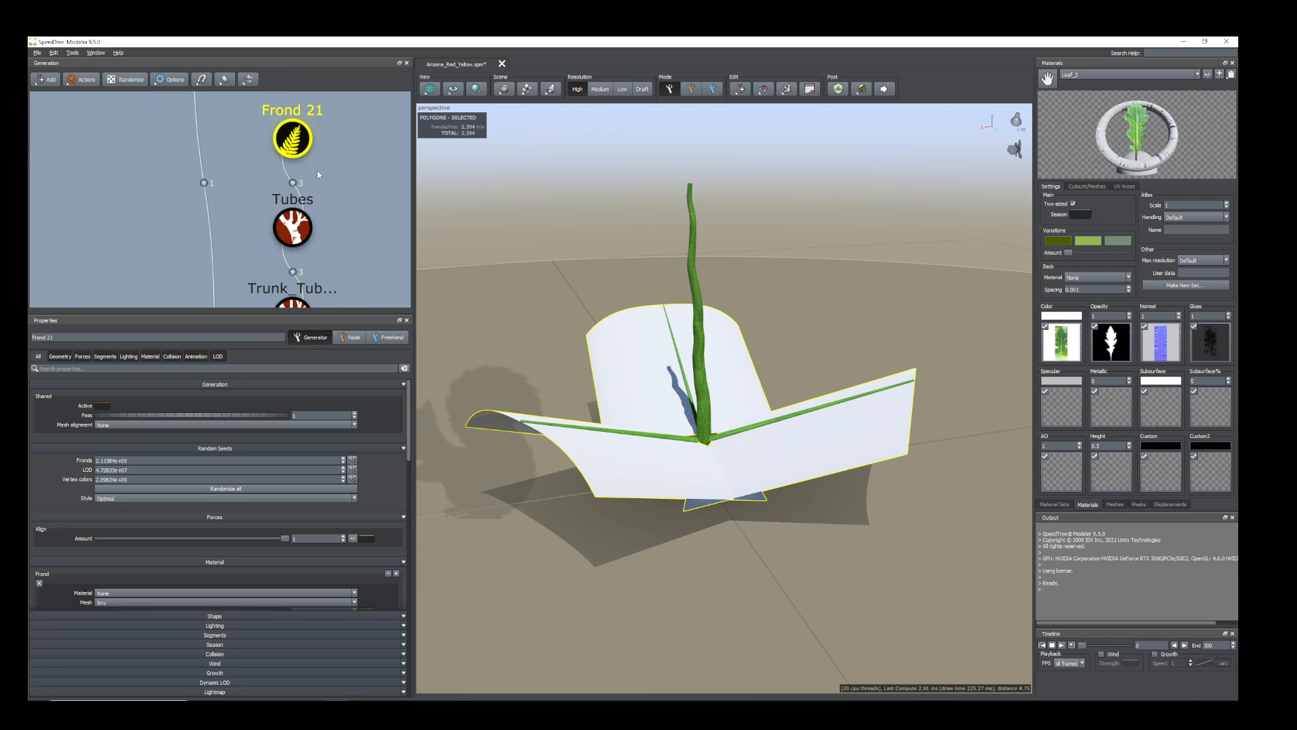
scroll(331, 220, "down", 3)
scroll(297, 186, "down", 1)
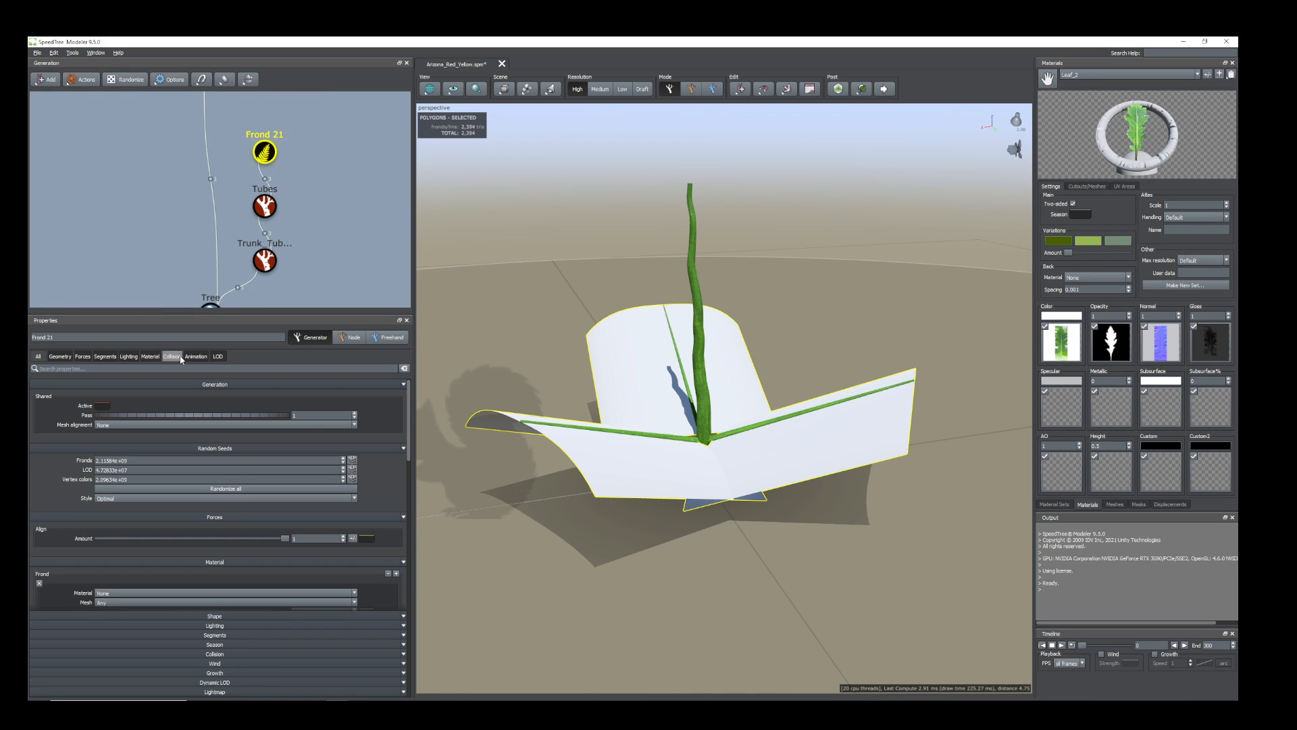
Assign the Leaf_2 2 material to the frond and show its geometry properties.
left_click(149, 357)
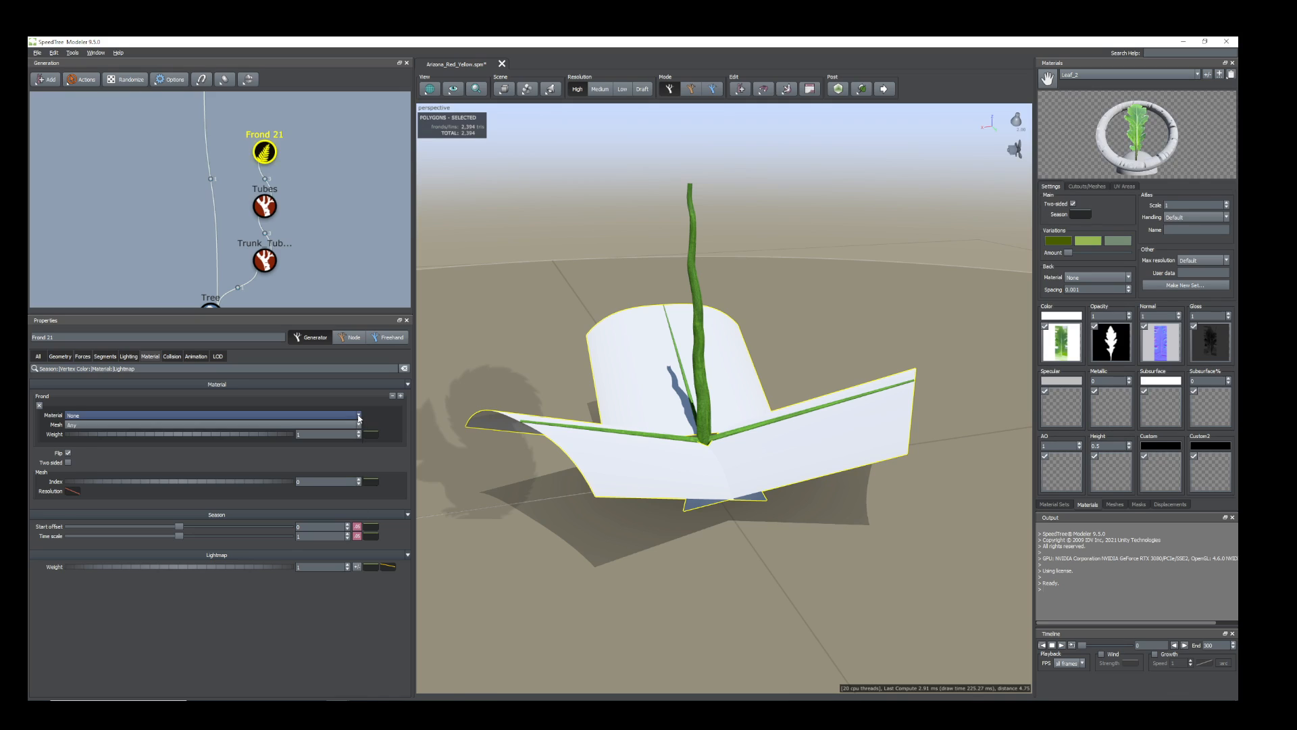
left_click(325, 416)
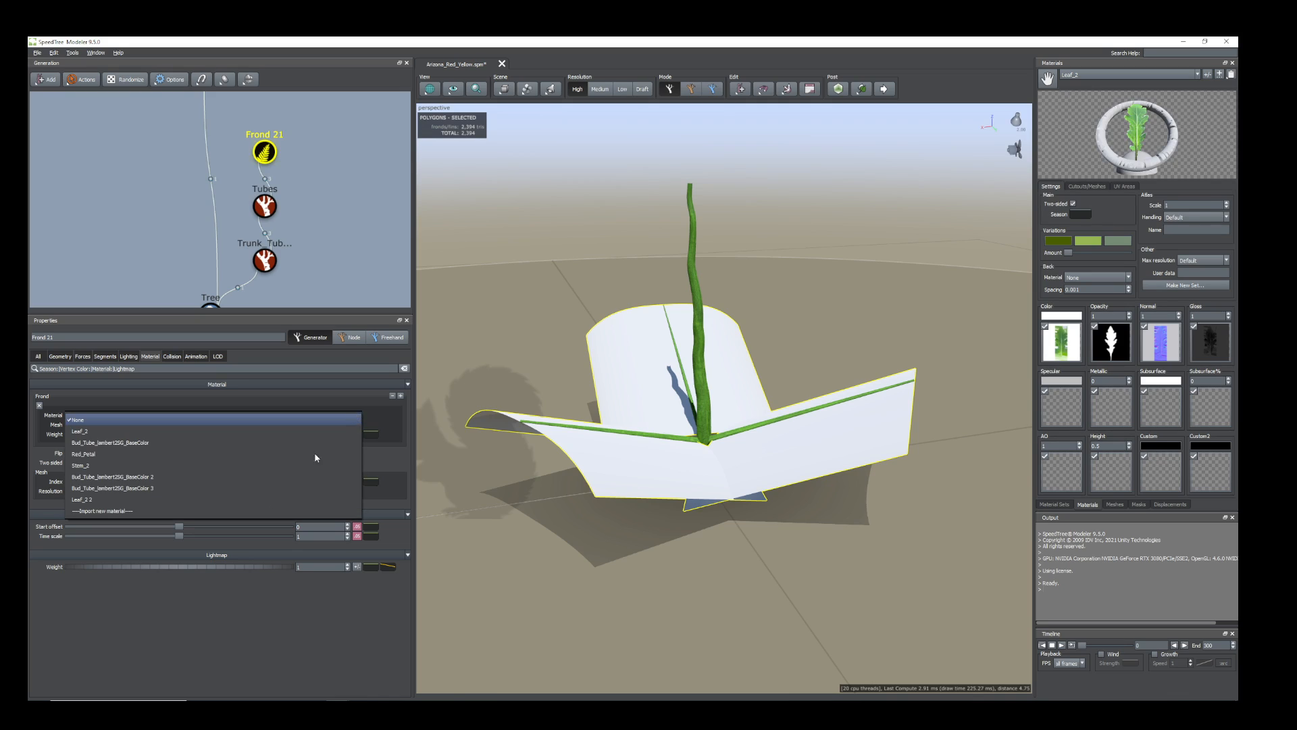
left_click(112, 501)
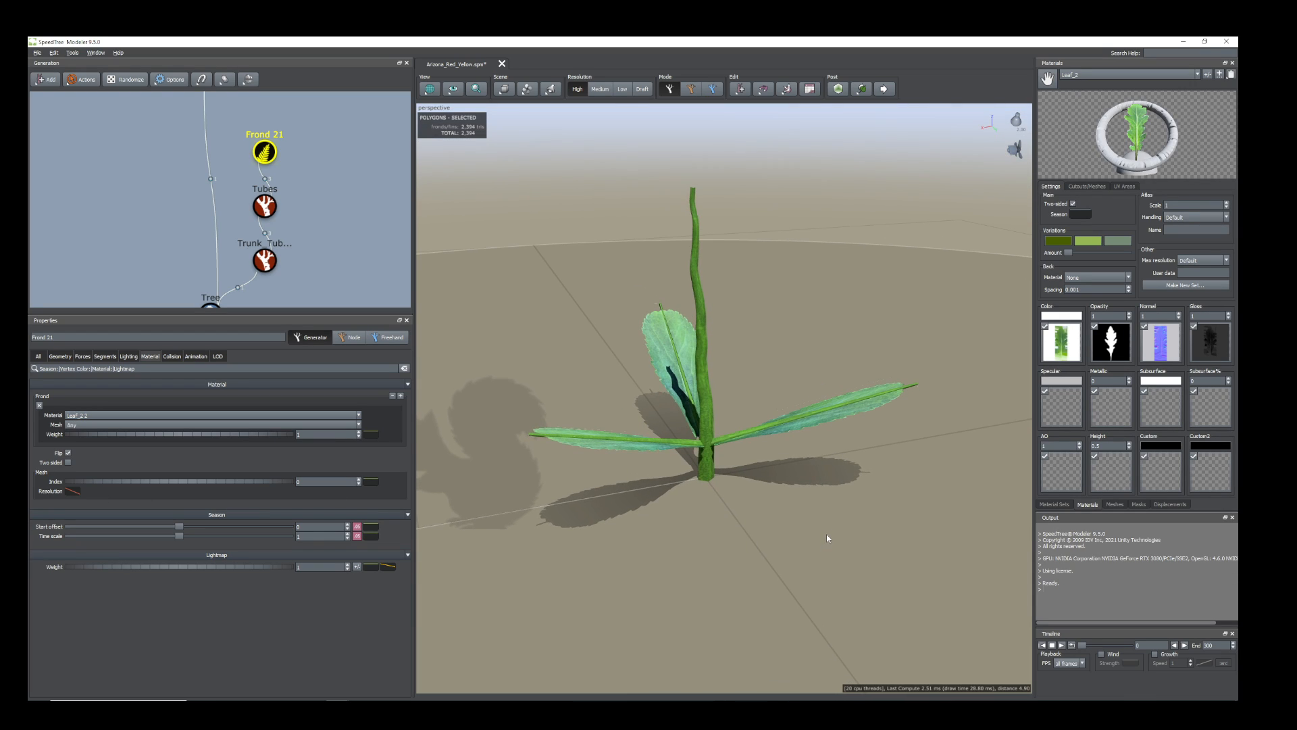
left_click(54, 358)
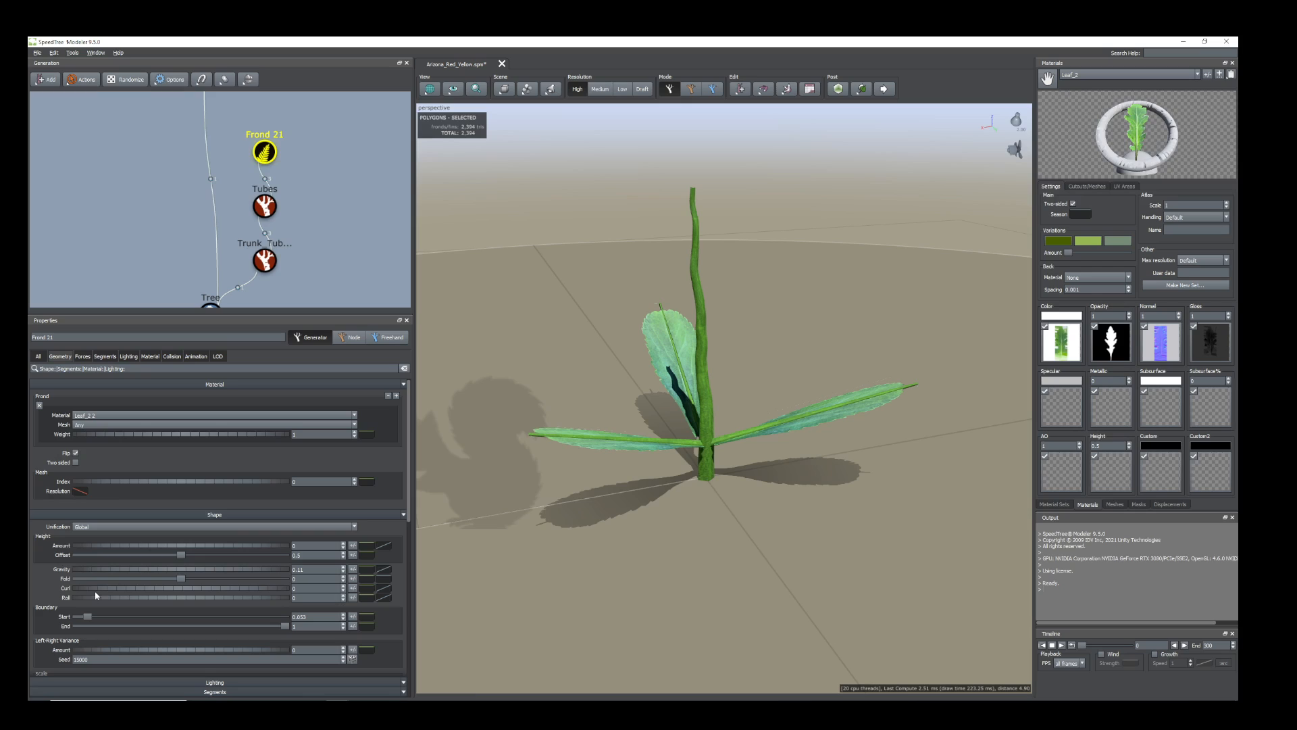
Lengthen the leaf-bearing tube branches by setting their spine length to 0.84 of the parent.
left_click(266, 212)
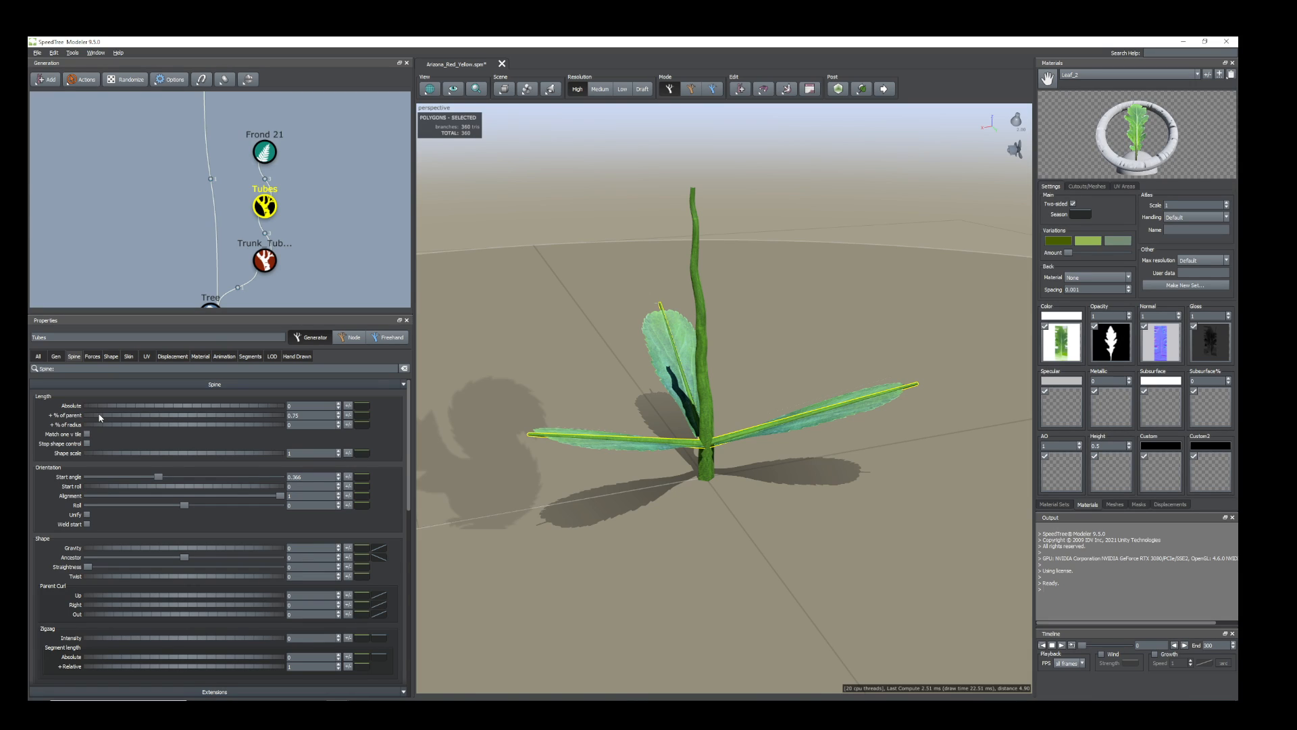
left_click_drag(100, 417, 123, 418)
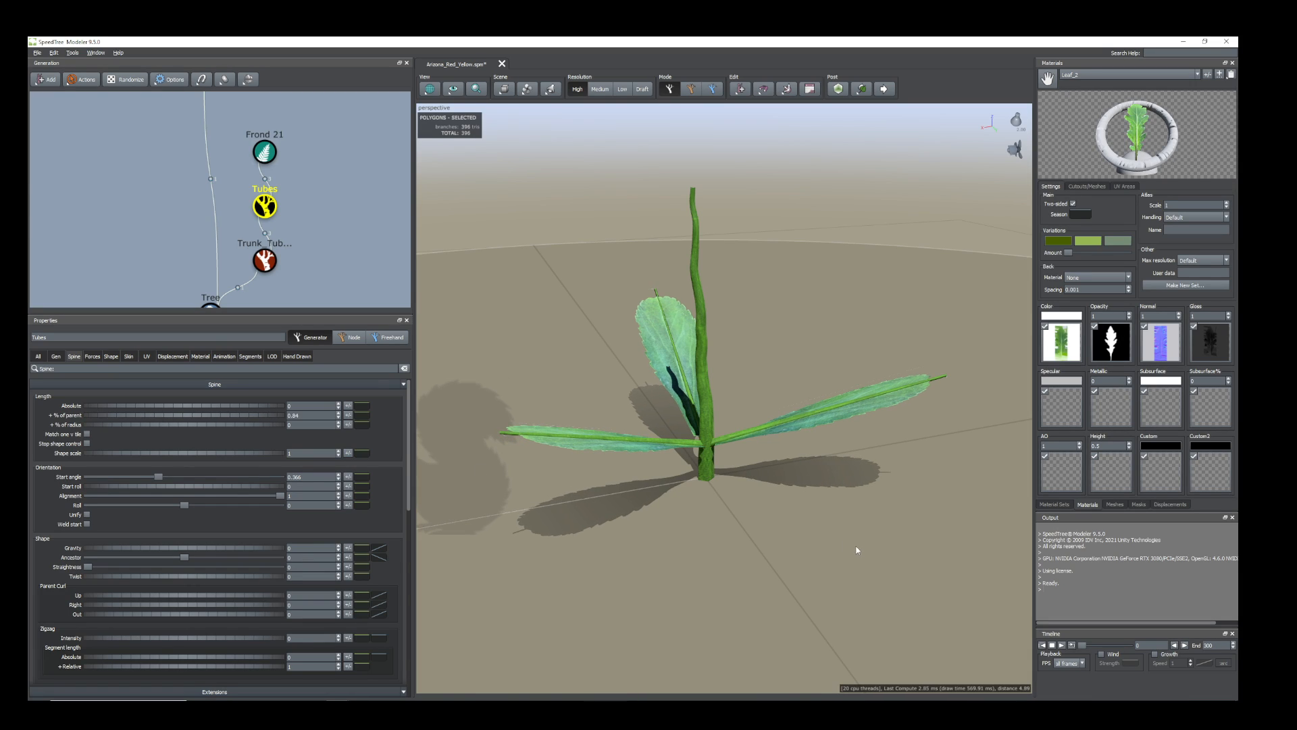
left_click_drag(856, 550, 604, 460)
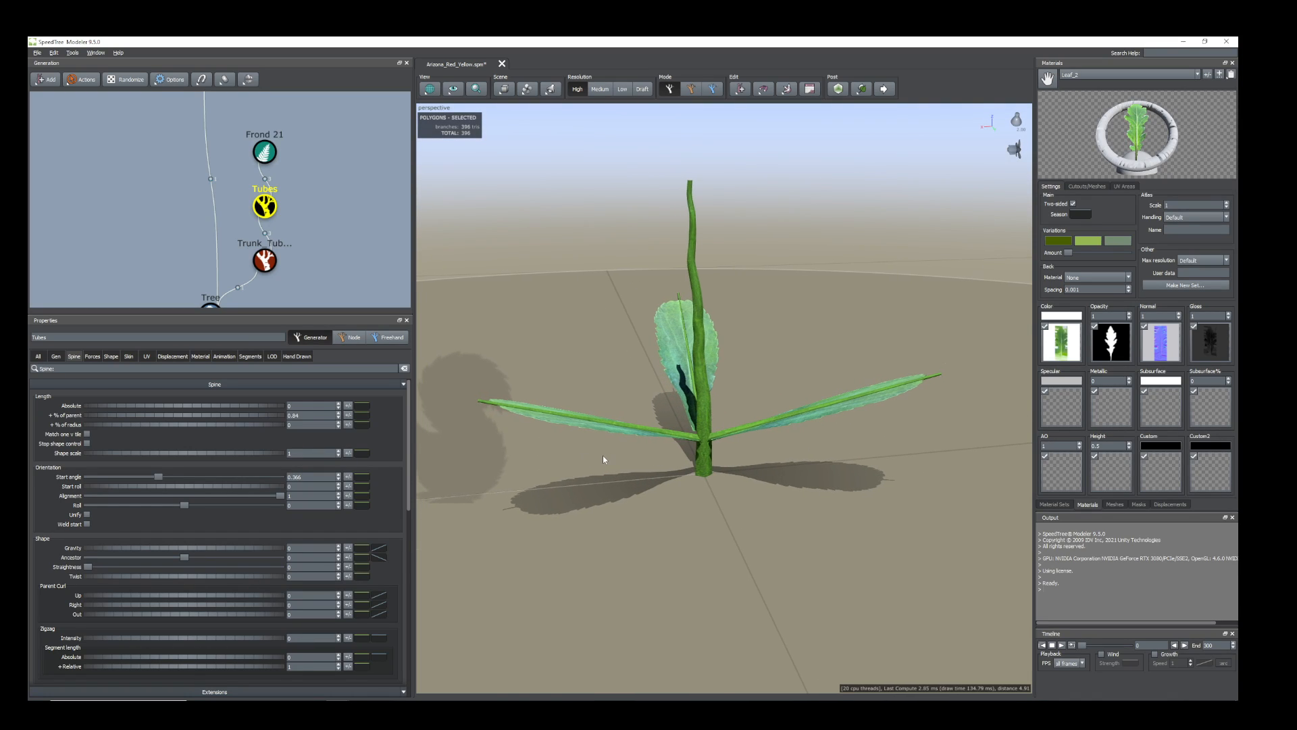
left_click_drag(752, 486, 756, 497)
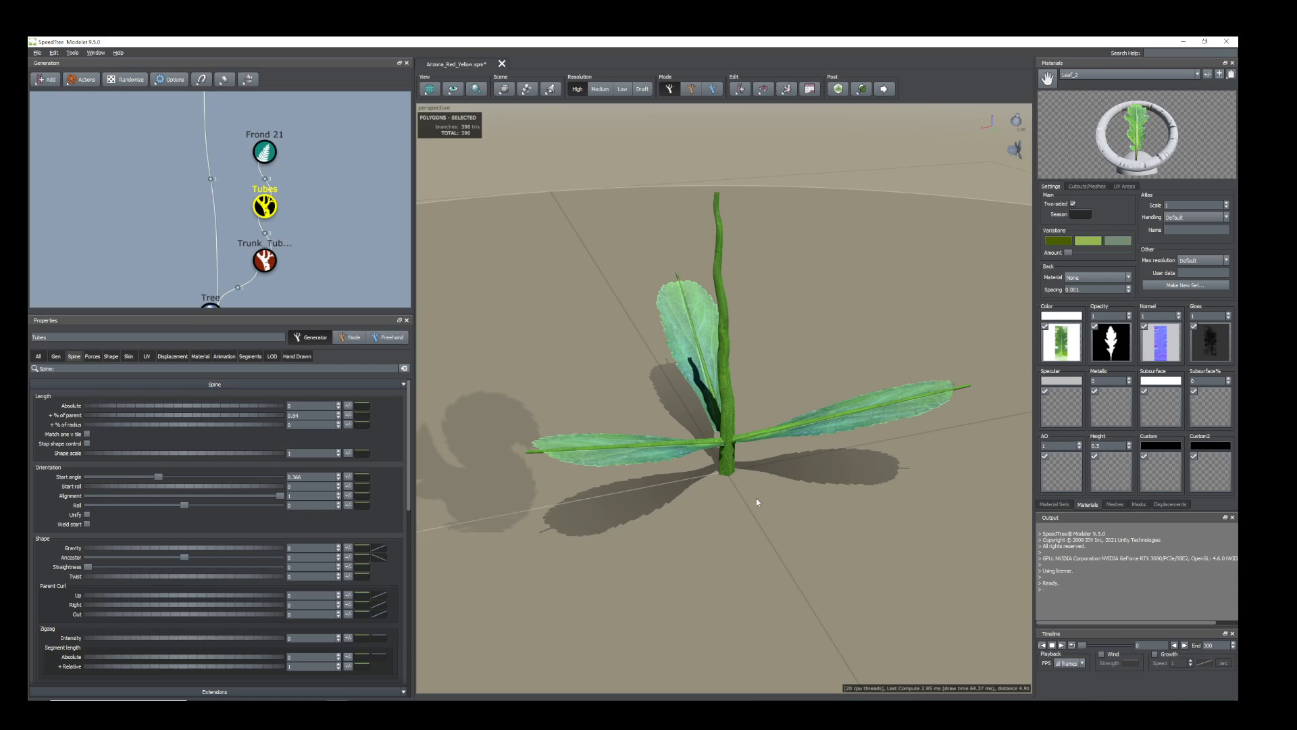
Change the leaf-bearing tube branches' skin type to Spine only so the frond leaves have no tube geometry.
left_click(706, 443)
mouse_move(747, 493)
left_mouse_down()
mouse_move(744, 521)
mouse_move(743, 480)
mouse_move(671, 512)
mouse_move(711, 490)
mouse_move(764, 504)
left_mouse_up()
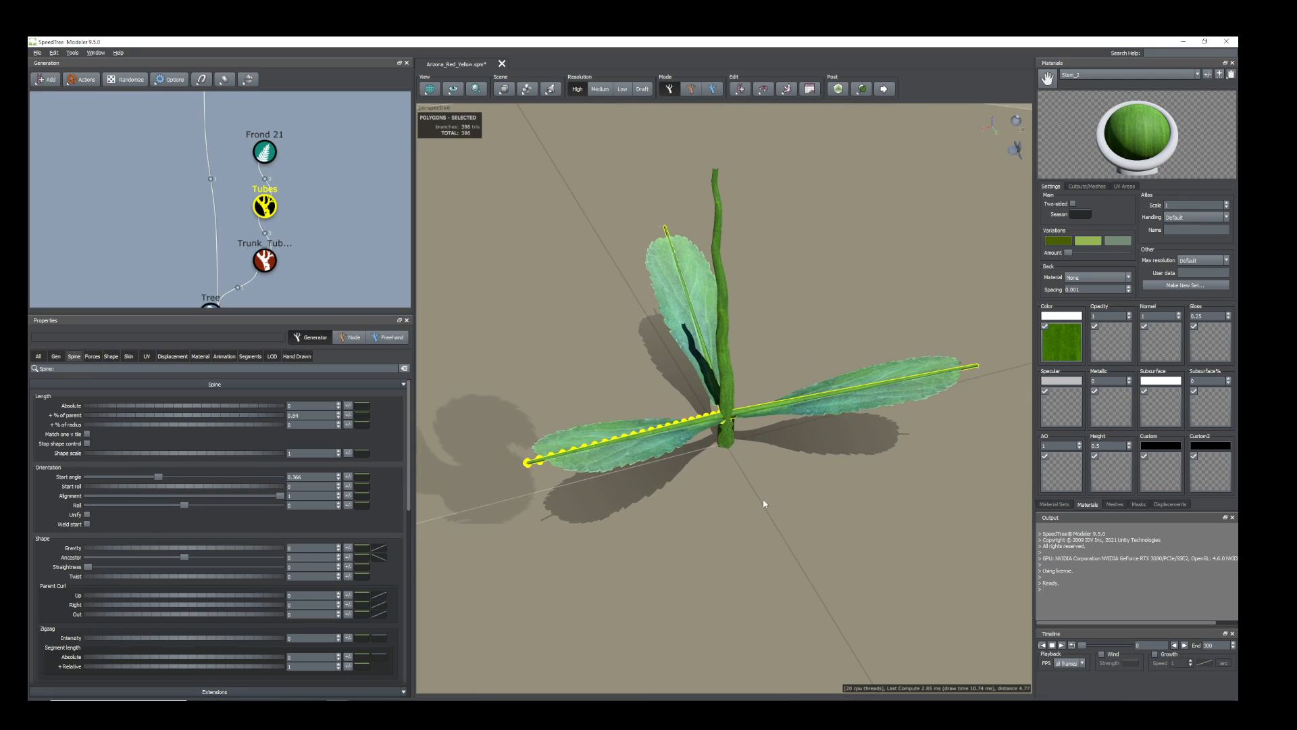
left_click(129, 357)
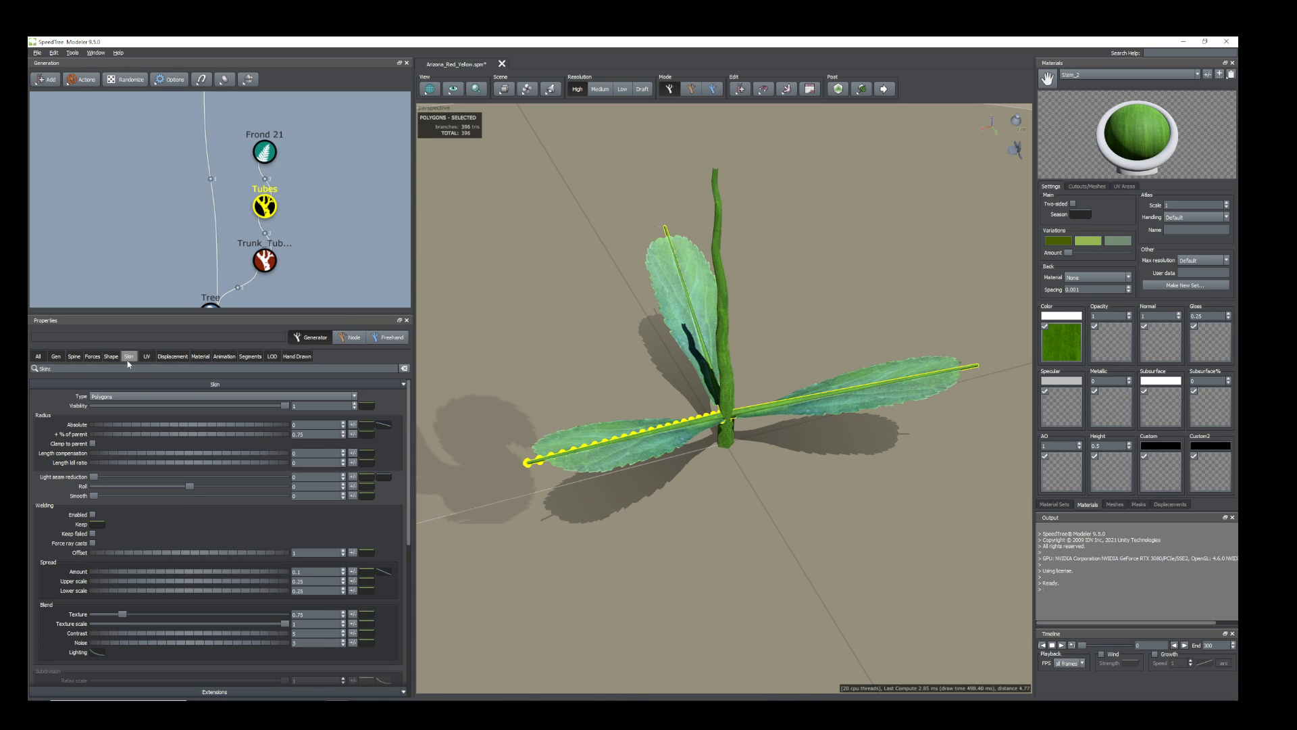
left_click(142, 399)
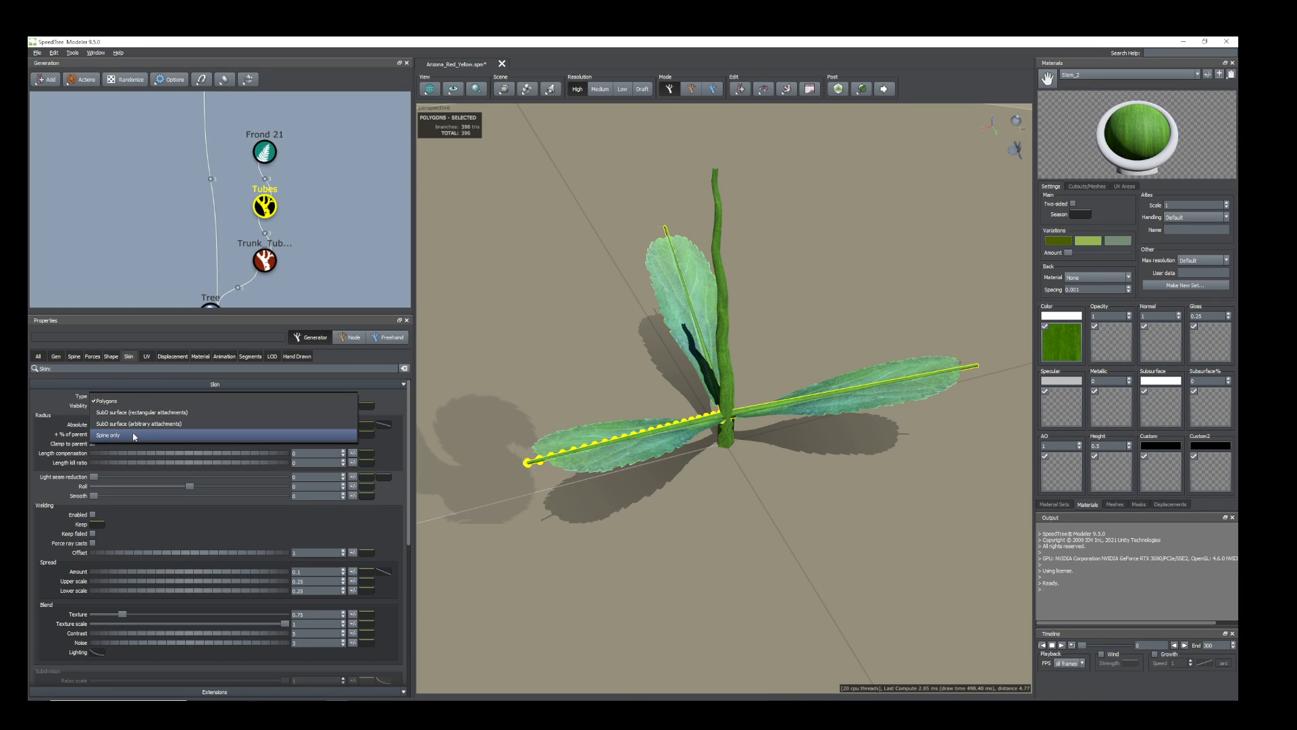
left_click(134, 436)
left_click_drag(811, 533, 723, 500)
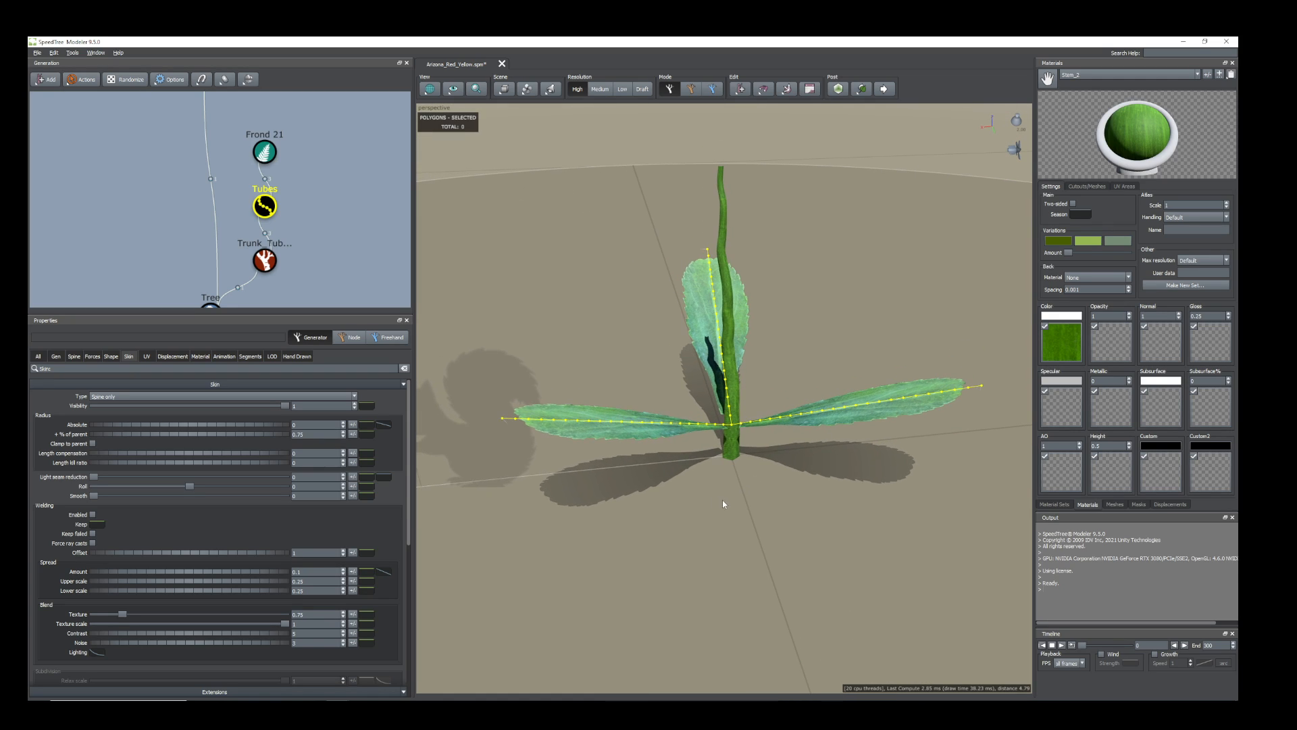
Set the tube branches' spine gravity to 0.06 so the leaves arch downward.
left_click(75, 357)
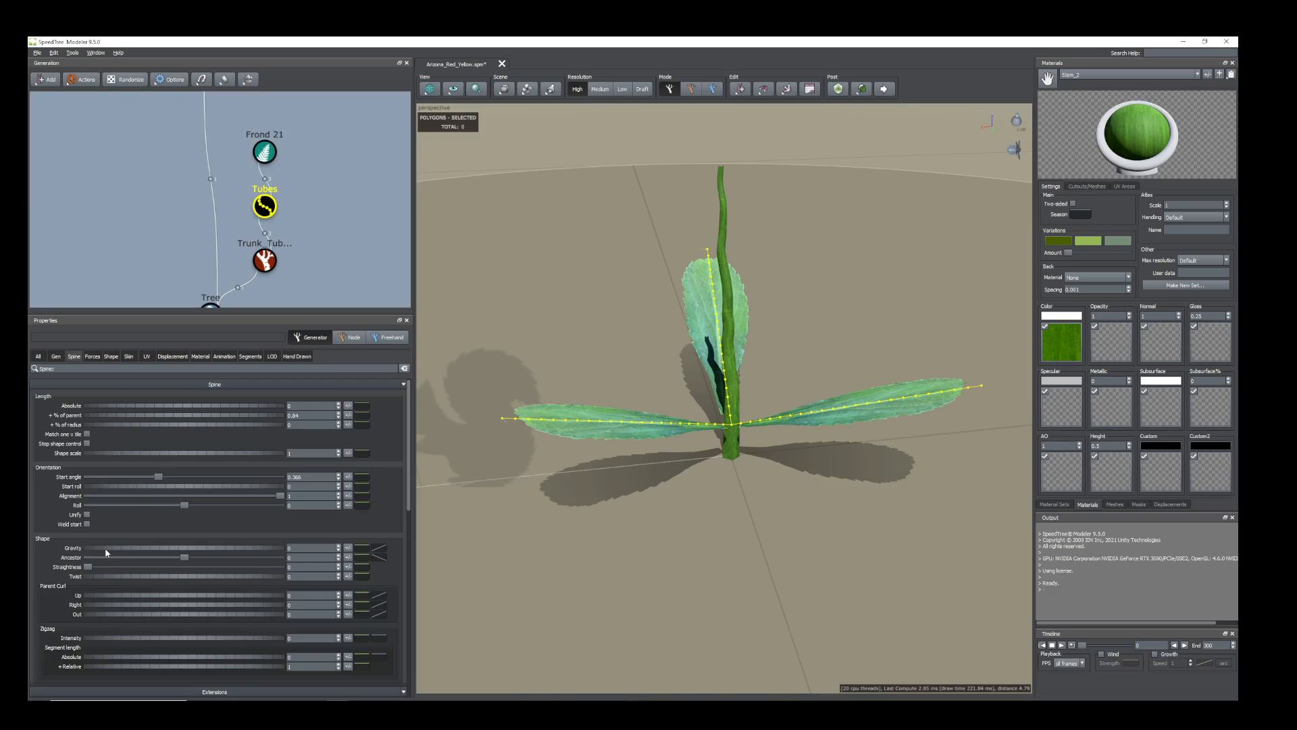
left_click_drag(105, 550, 108, 550)
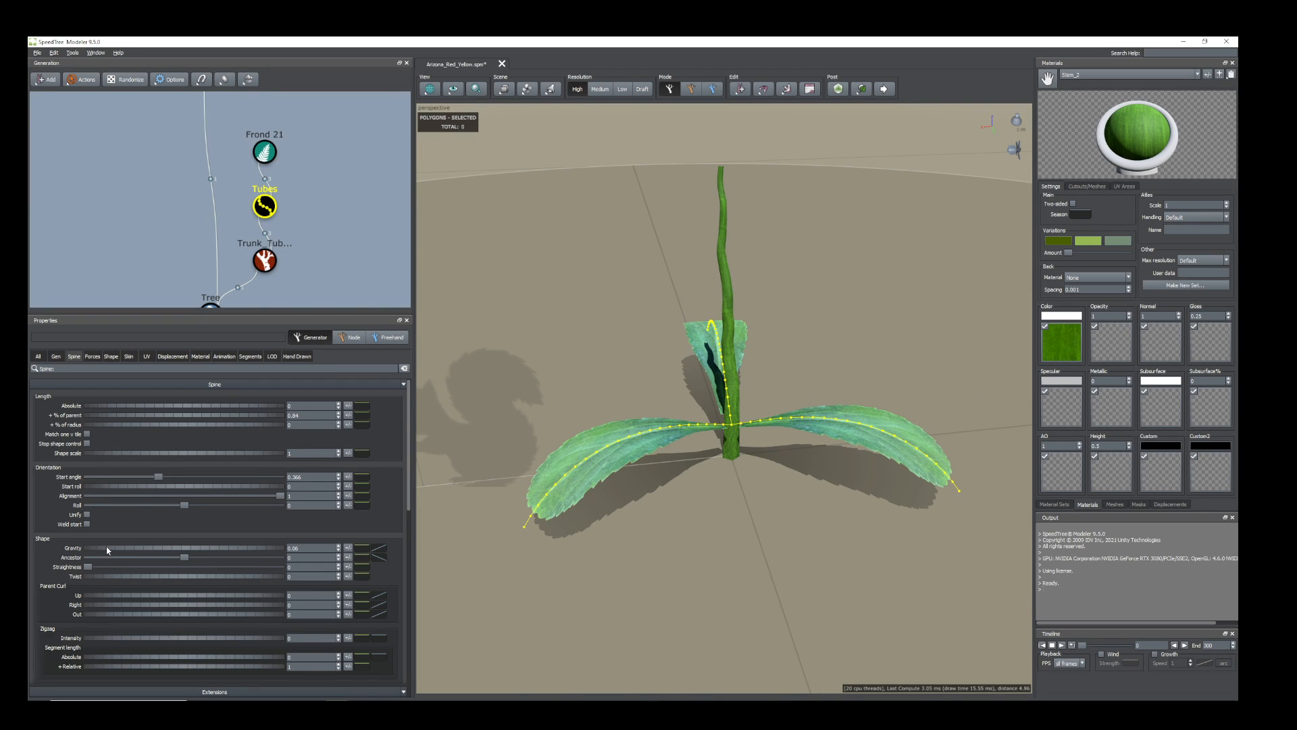
mouse_move(663, 525)
left_mouse_down()
mouse_move(735, 525)
mouse_move(660, 512)
left_mouse_up()
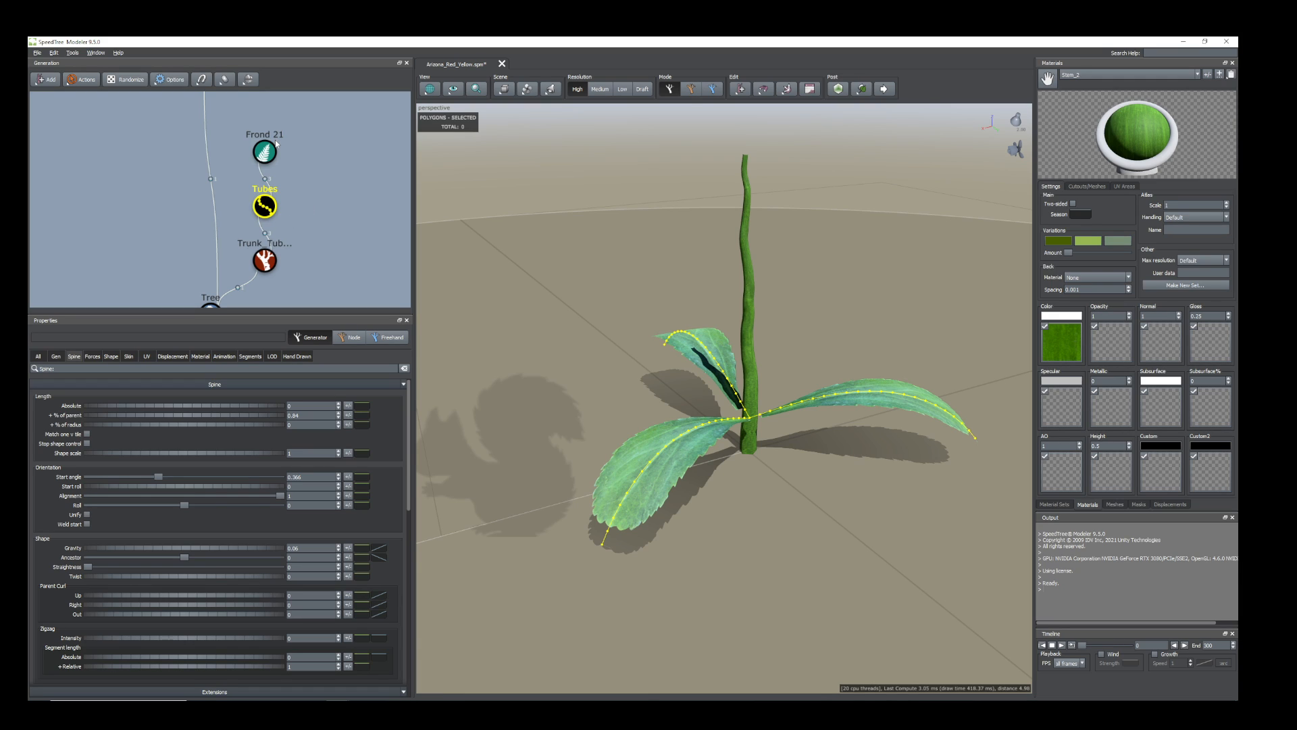
scroll(773, 482, "down", 1)
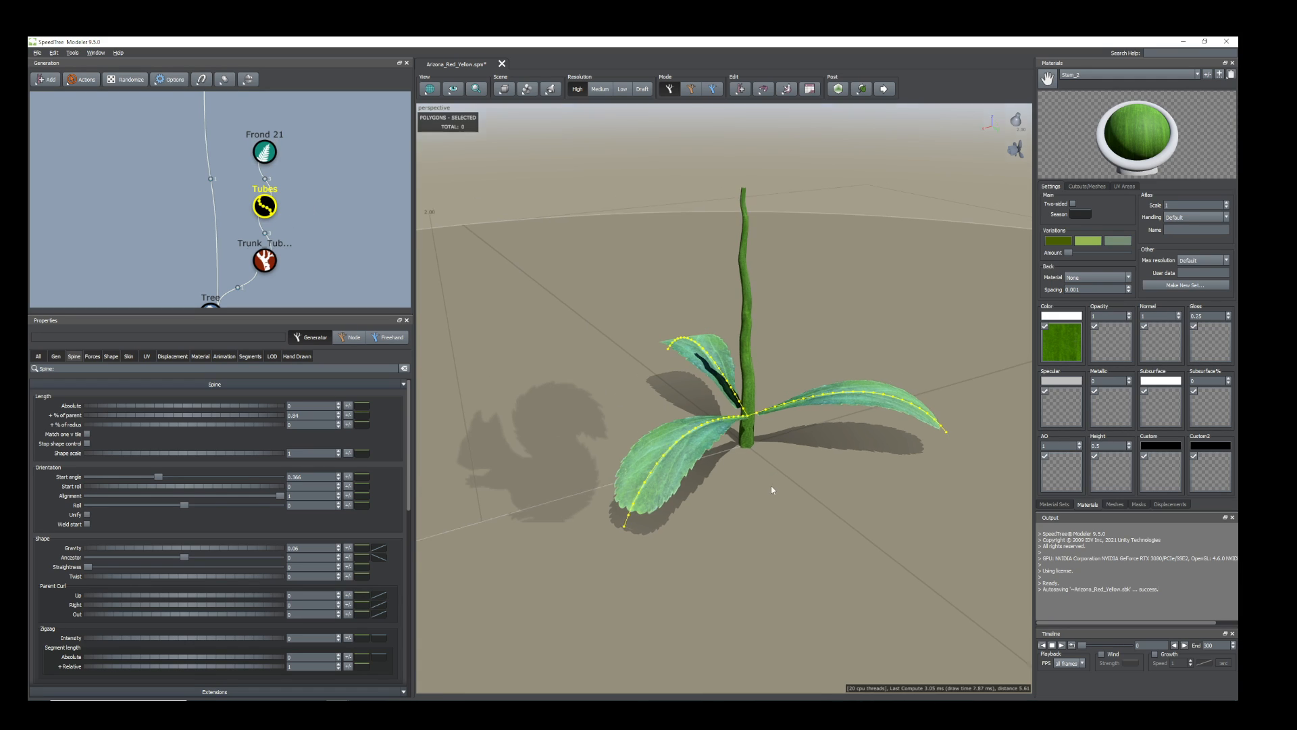
left_click_drag(772, 485, 723, 492)
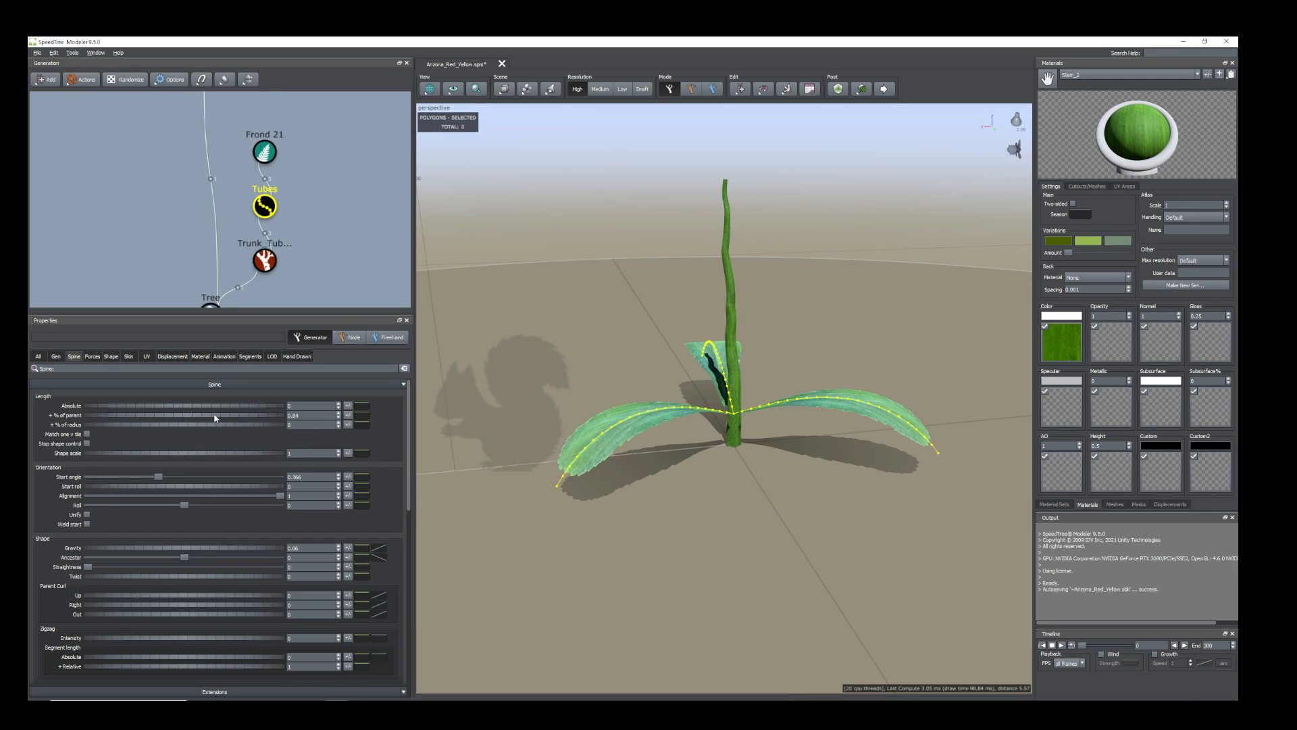
Shorten the tube branches by setting their spine length to 0.7 of the parent.
left_click_drag(215, 418, 208, 421)
left_click_drag(676, 432, 770, 411)
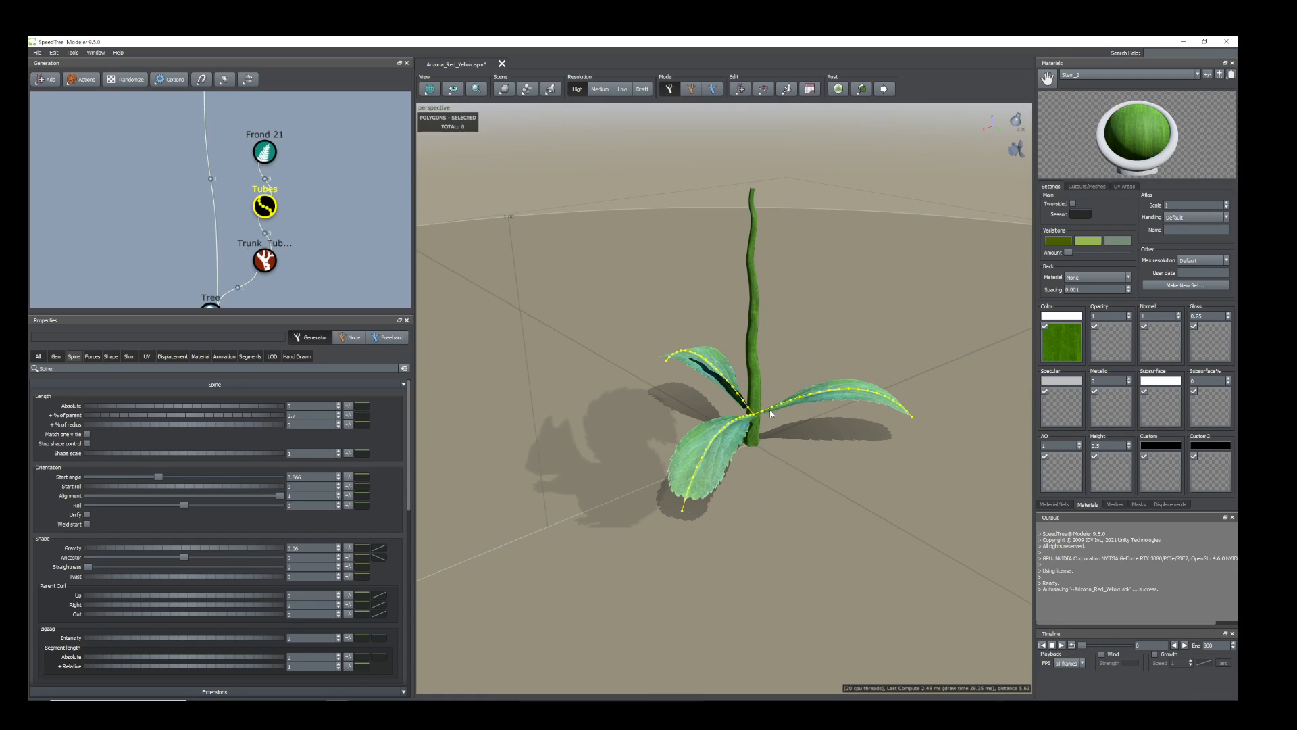
left_click_drag(665, 411, 398, 250)
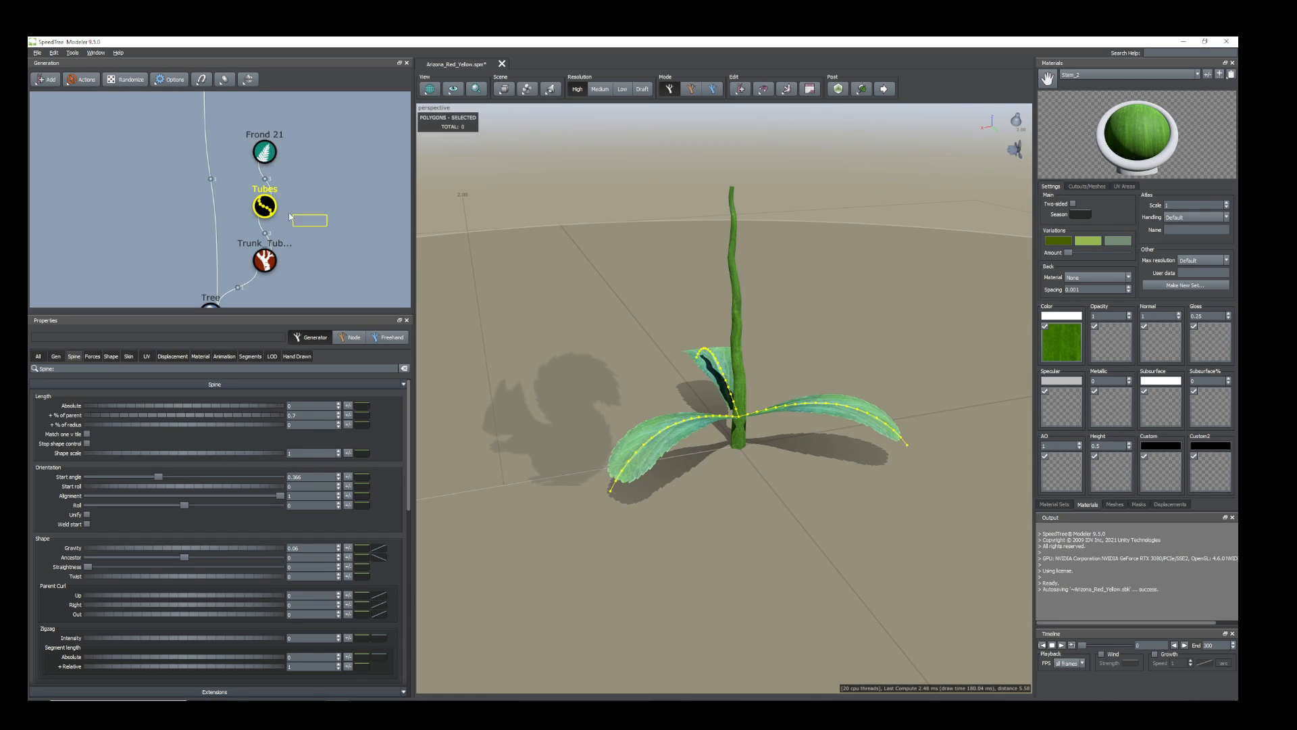
Duplicate the tube branches together with their frond and attach the copy to the trunk generator.
left_click_drag(290, 216, 247, 142)
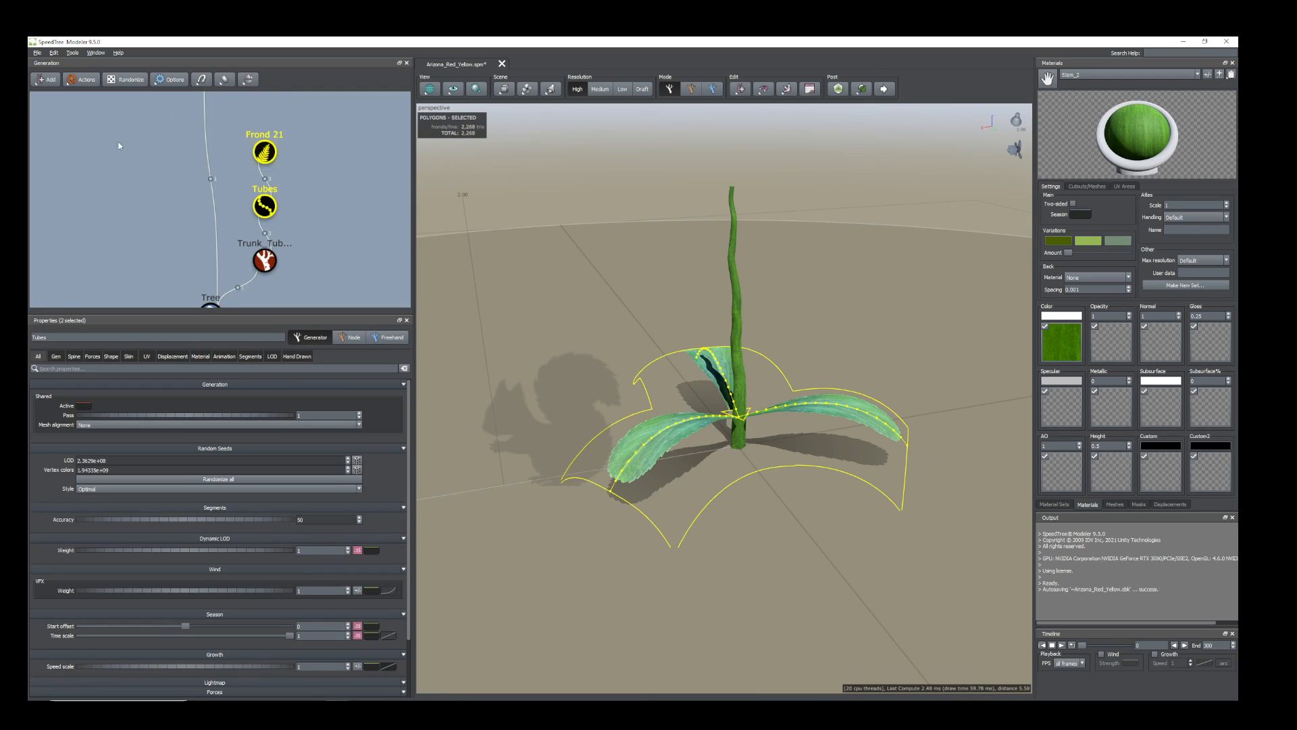
right_click(264, 207)
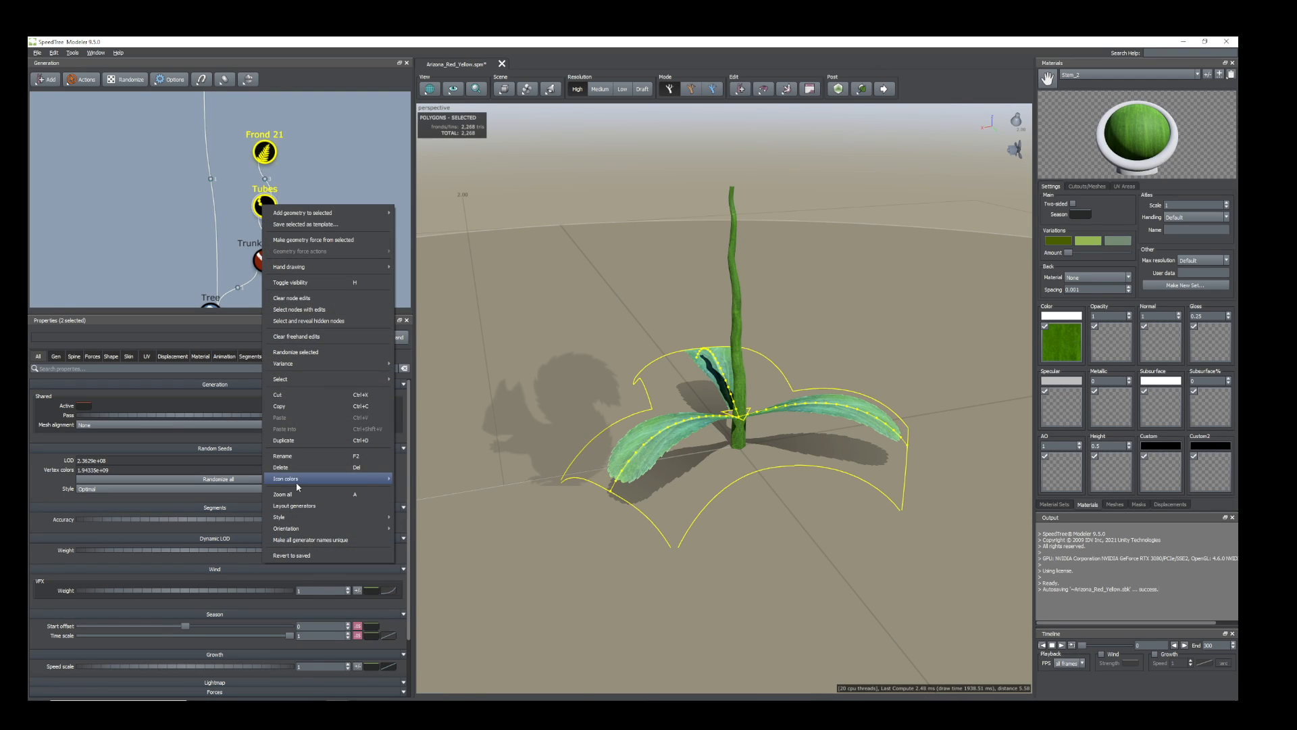
left_click(286, 440)
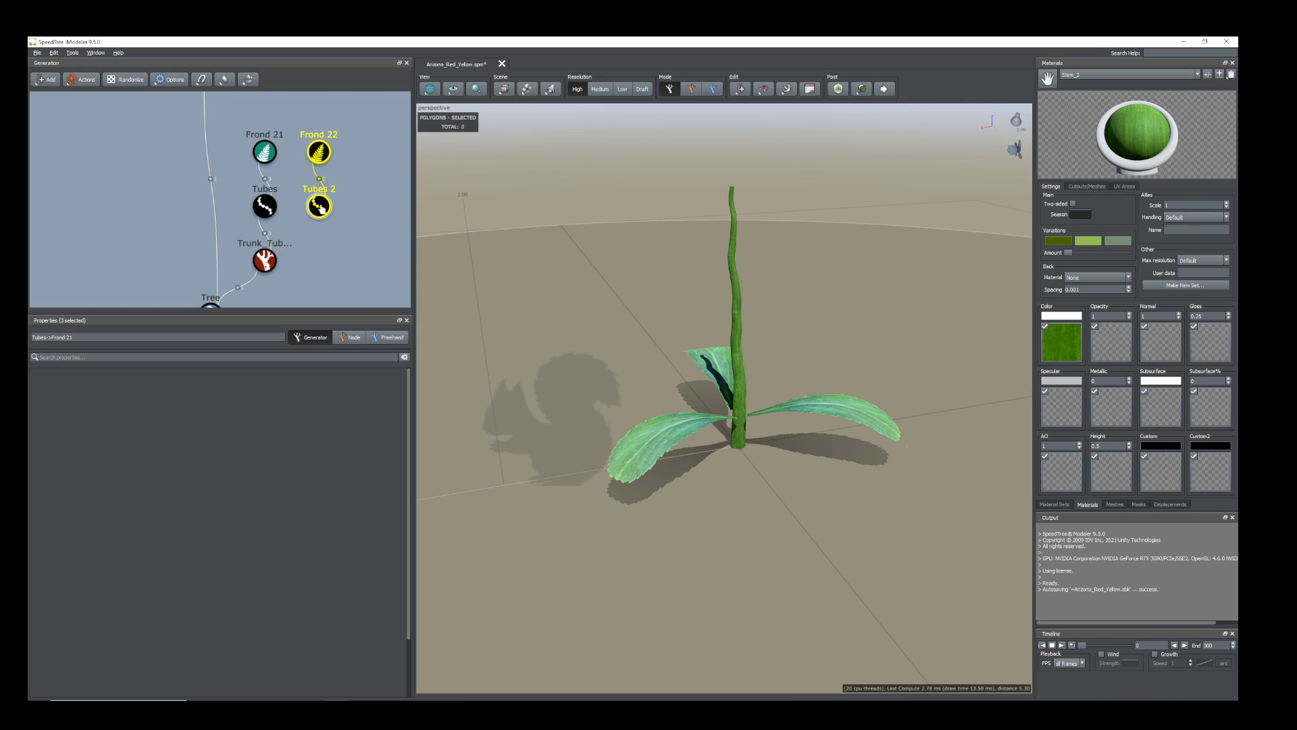
left_click_drag(322, 208, 265, 260)
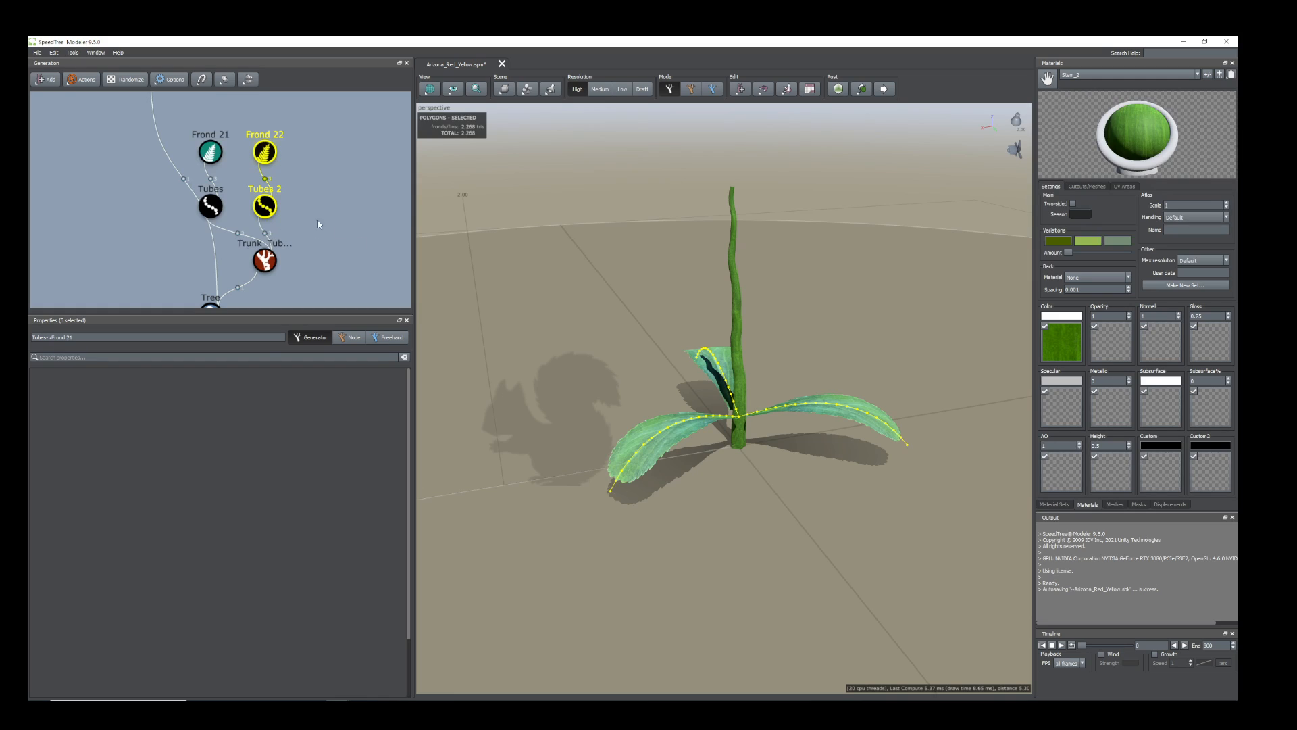
Rename the duplicated tube generator to Leaf_2.
left_click(264, 211)
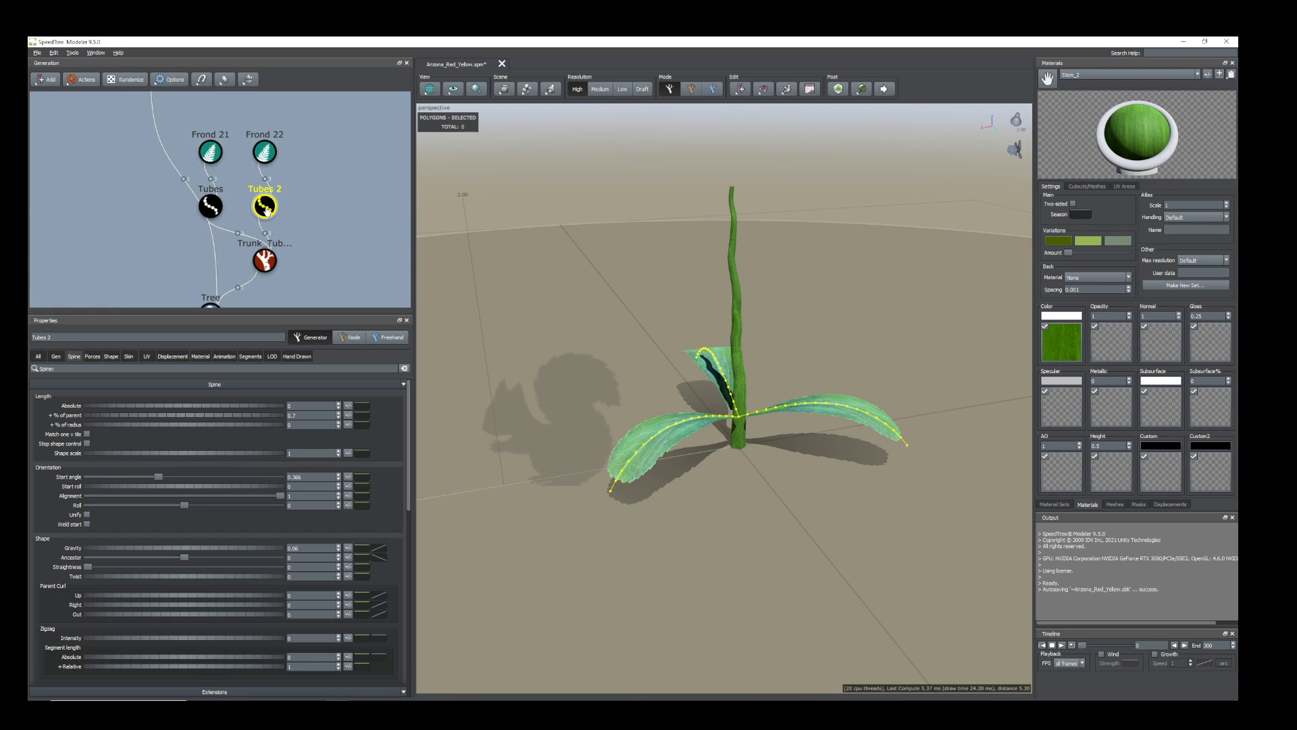
right_click(268, 204)
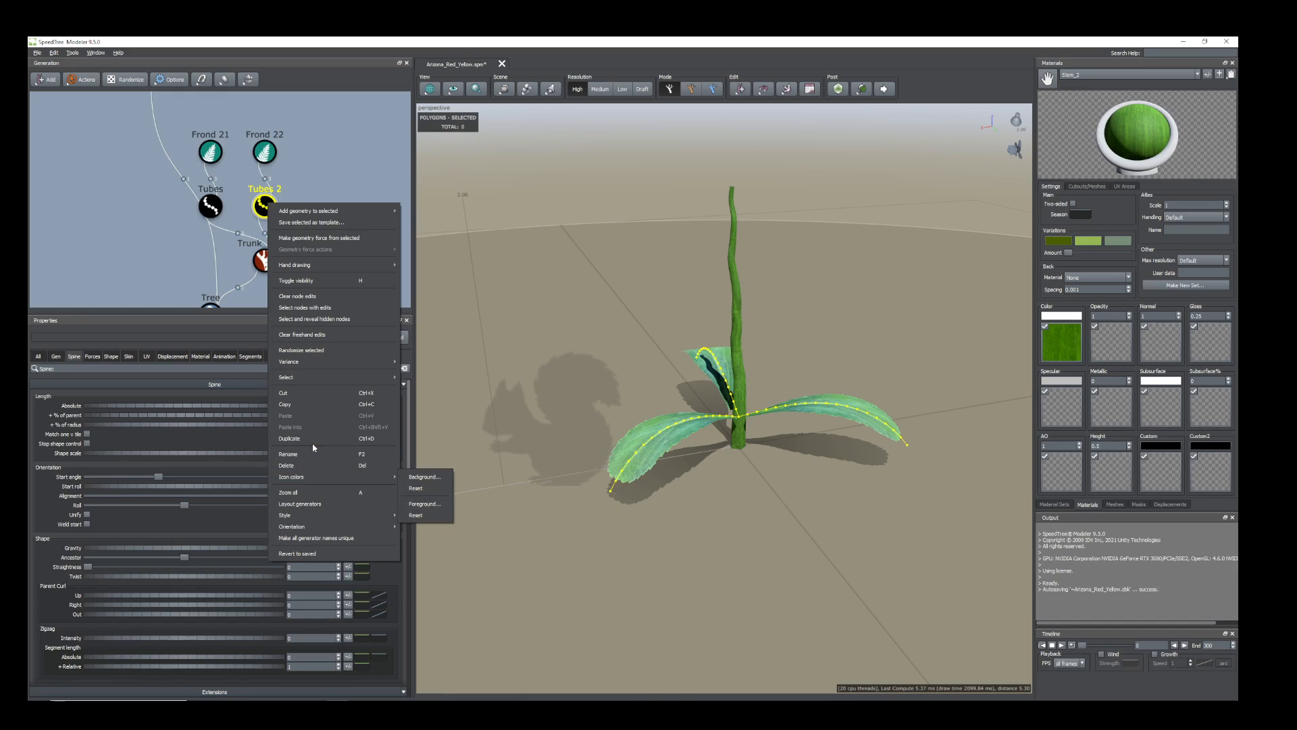
left_click(297, 454)
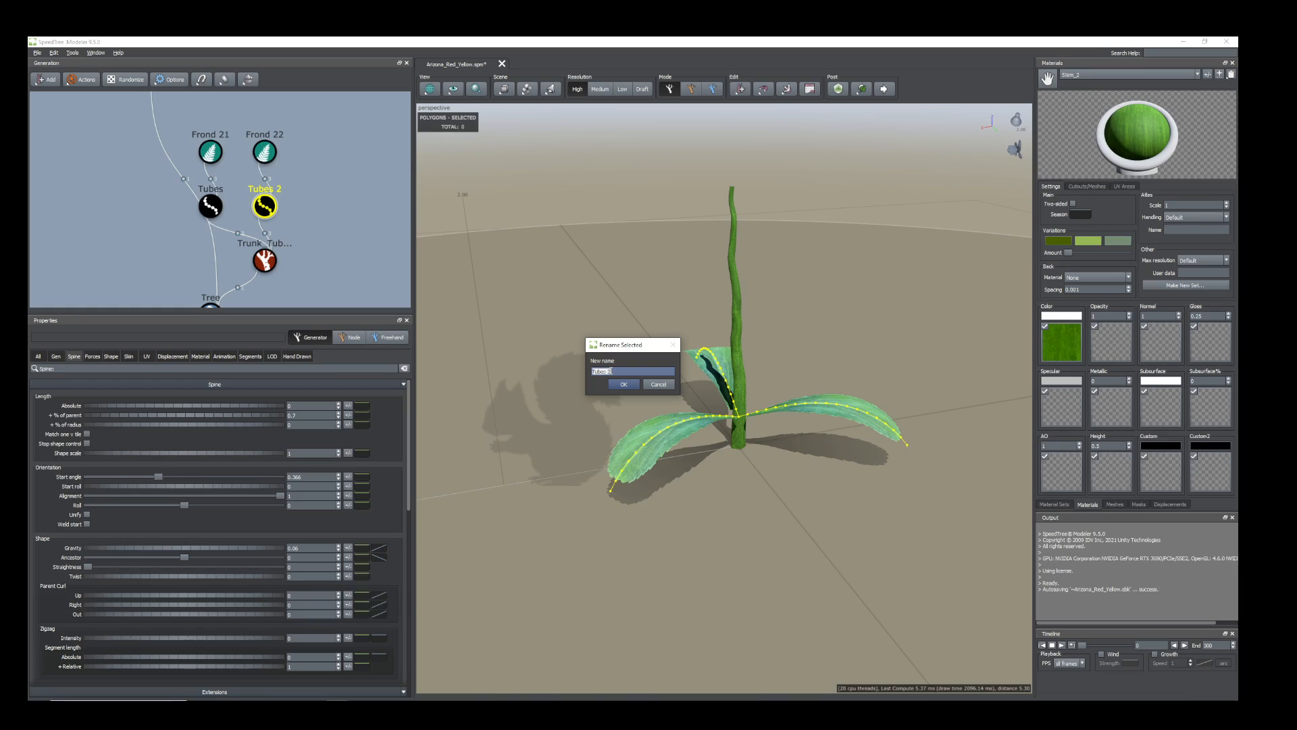
type("Leaf_2")
left_click(624, 385)
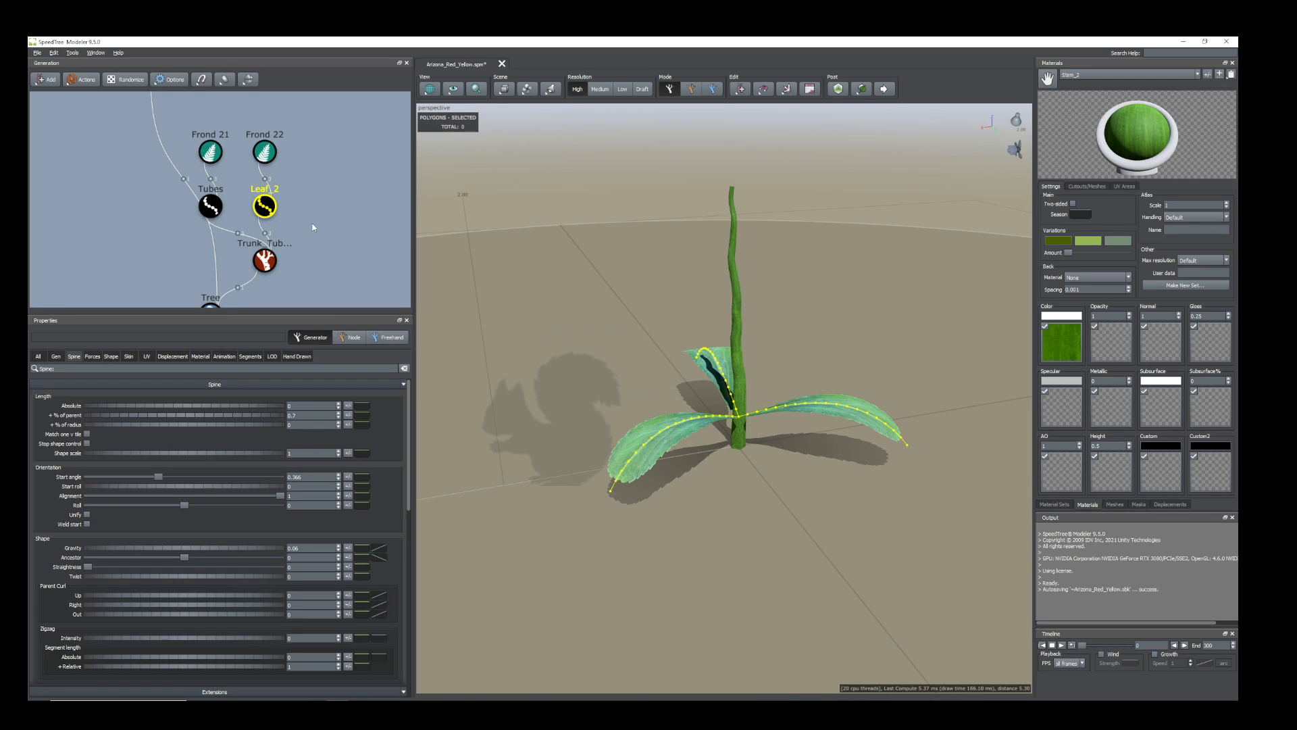
Rename the original tube generator to Leaf_1.
right_click(212, 204)
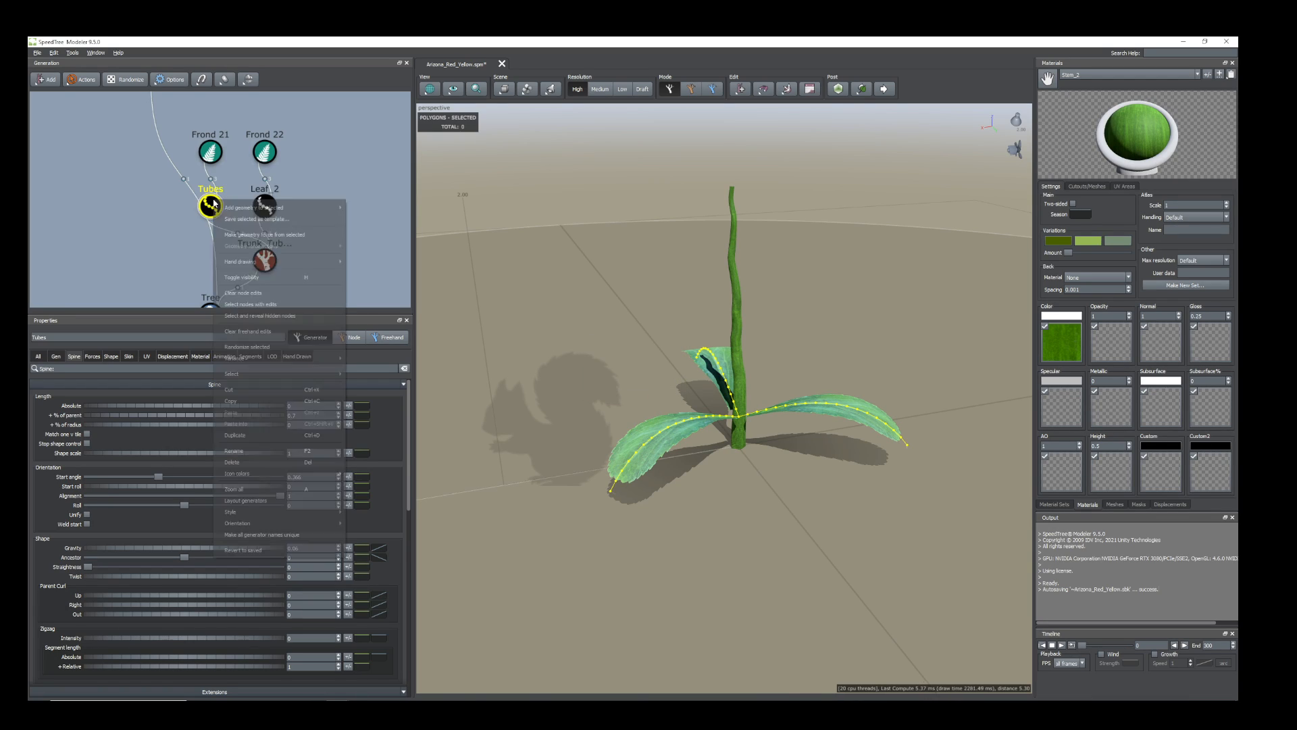
left_click(234, 451)
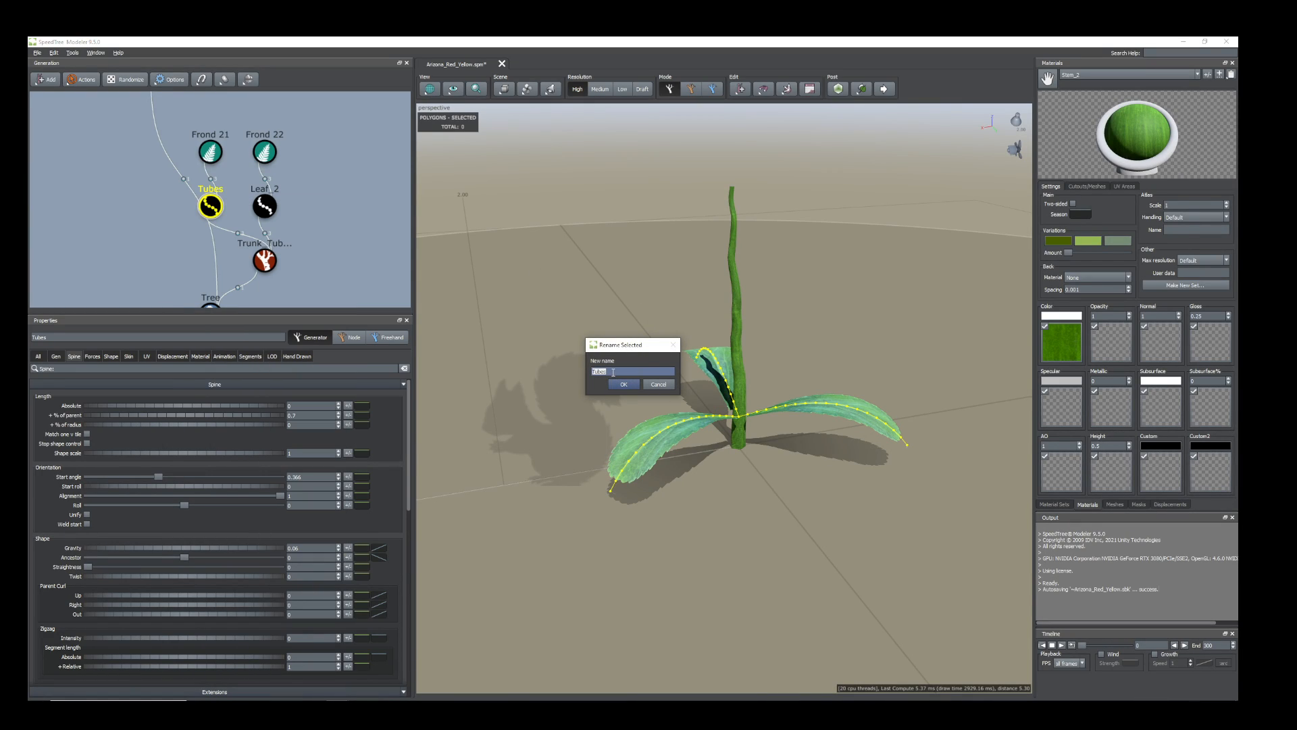
type("Leaf_1")
left_click(635, 389)
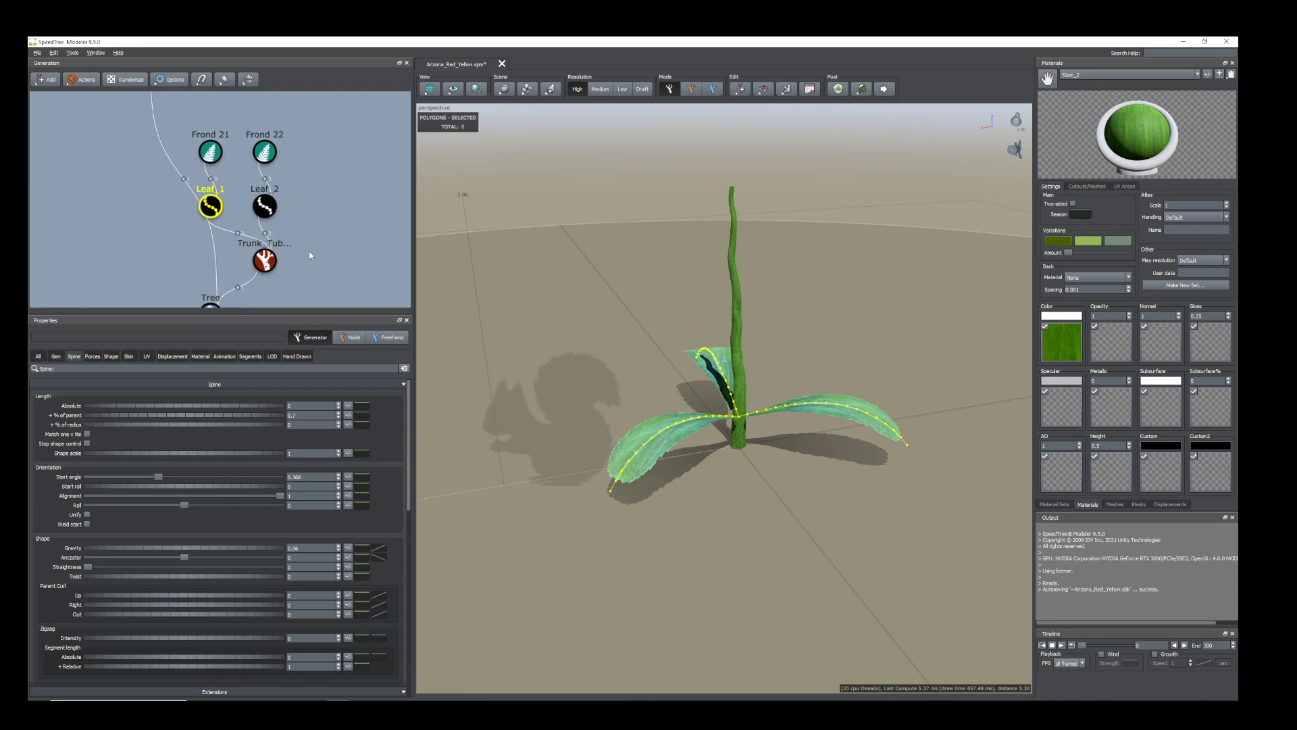
Offset the Leaf_2 branches from the first leaves with a generation position of -0.7 and a rotation of 0.14.
left_click(262, 210)
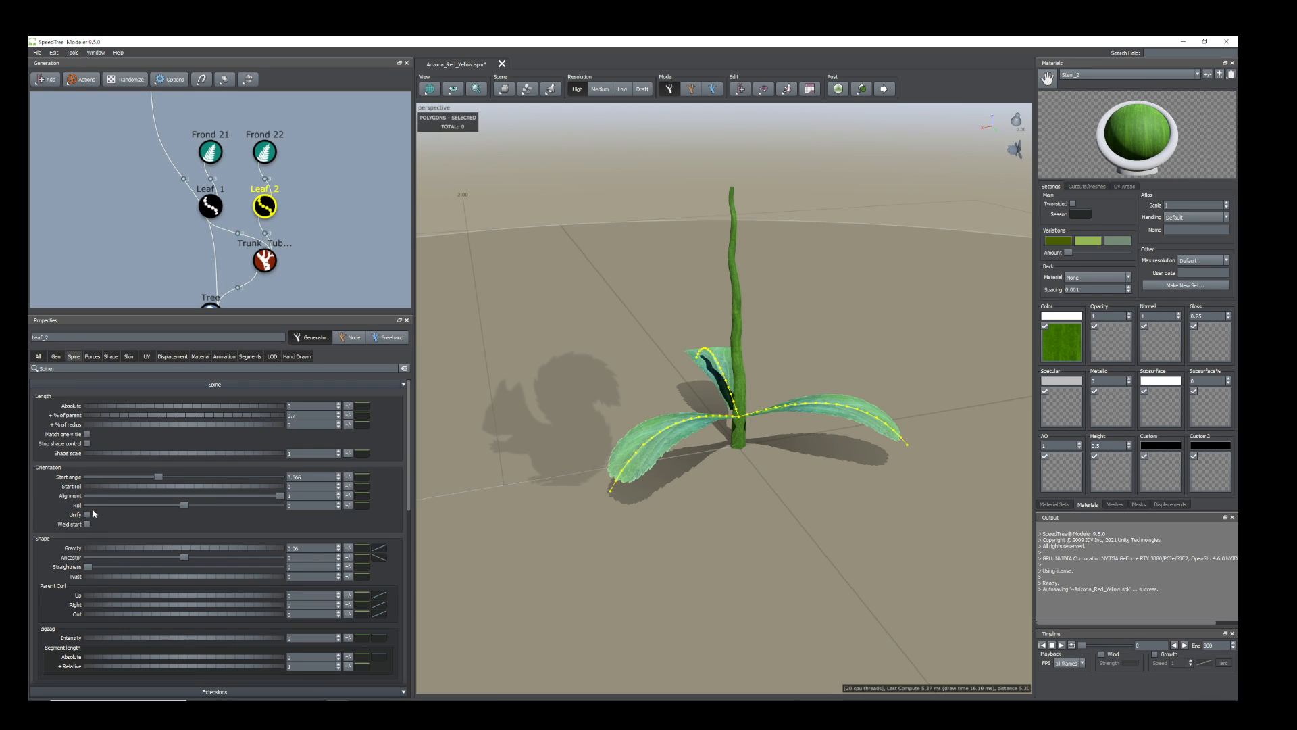
left_click(57, 356)
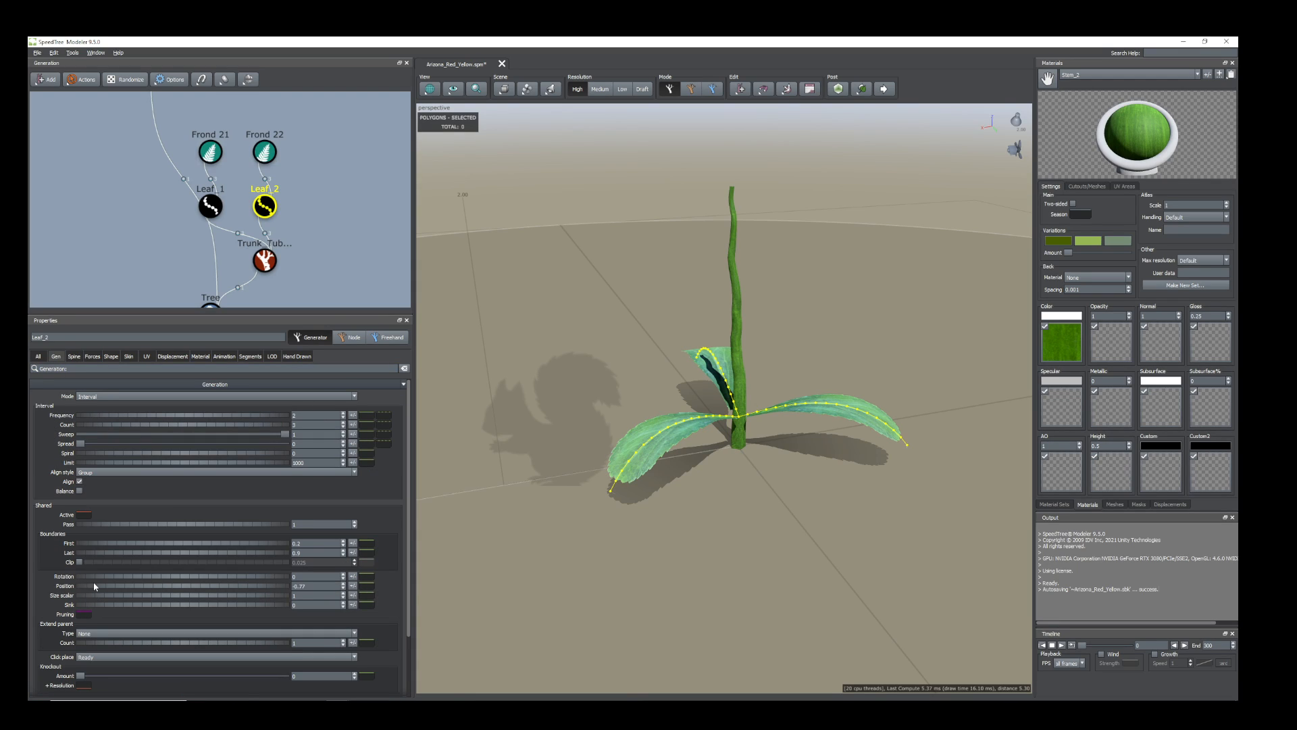
left_click_drag(93, 588, 97, 589)
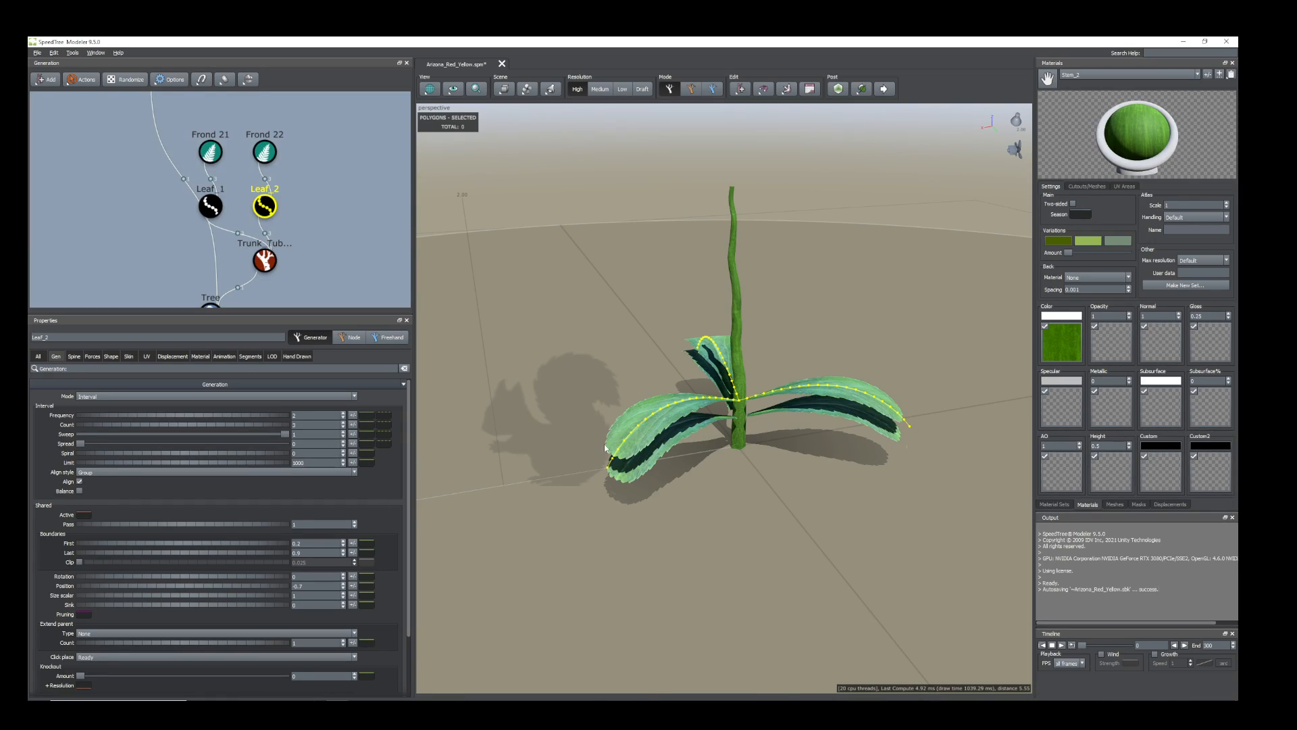
left_click_drag(93, 579, 95, 579)
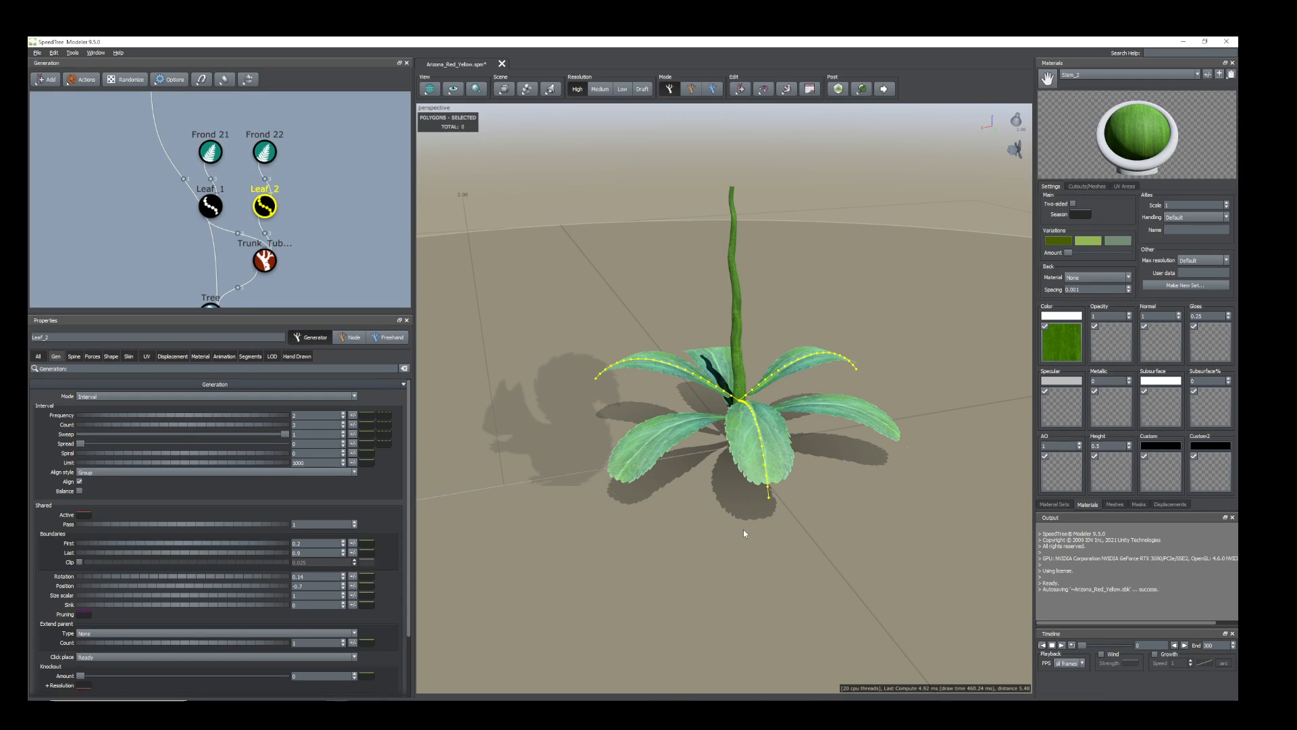
left_click_drag(744, 529, 734, 489)
scroll(754, 502, "up", 1)
Assign the Leaf_2 material to the branch of the Leaf_2 generator.
left_click(99, 365)
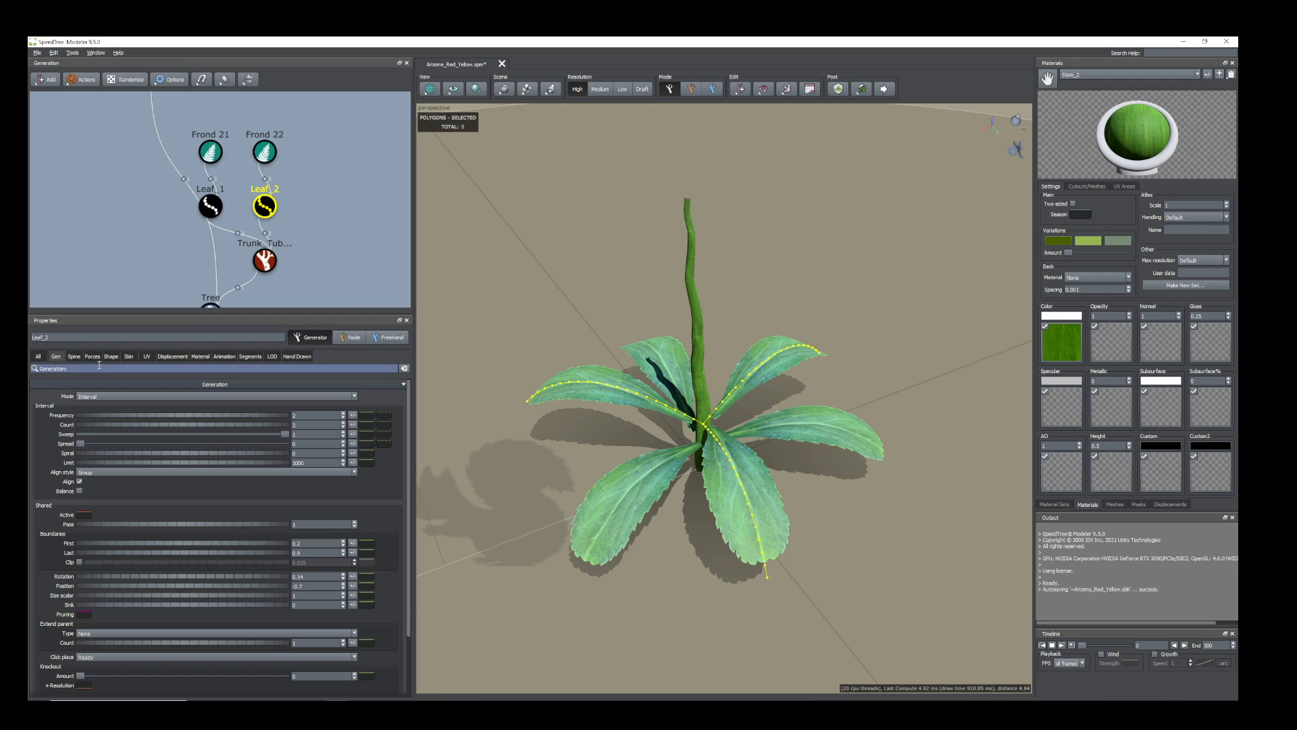
left_click(200, 356)
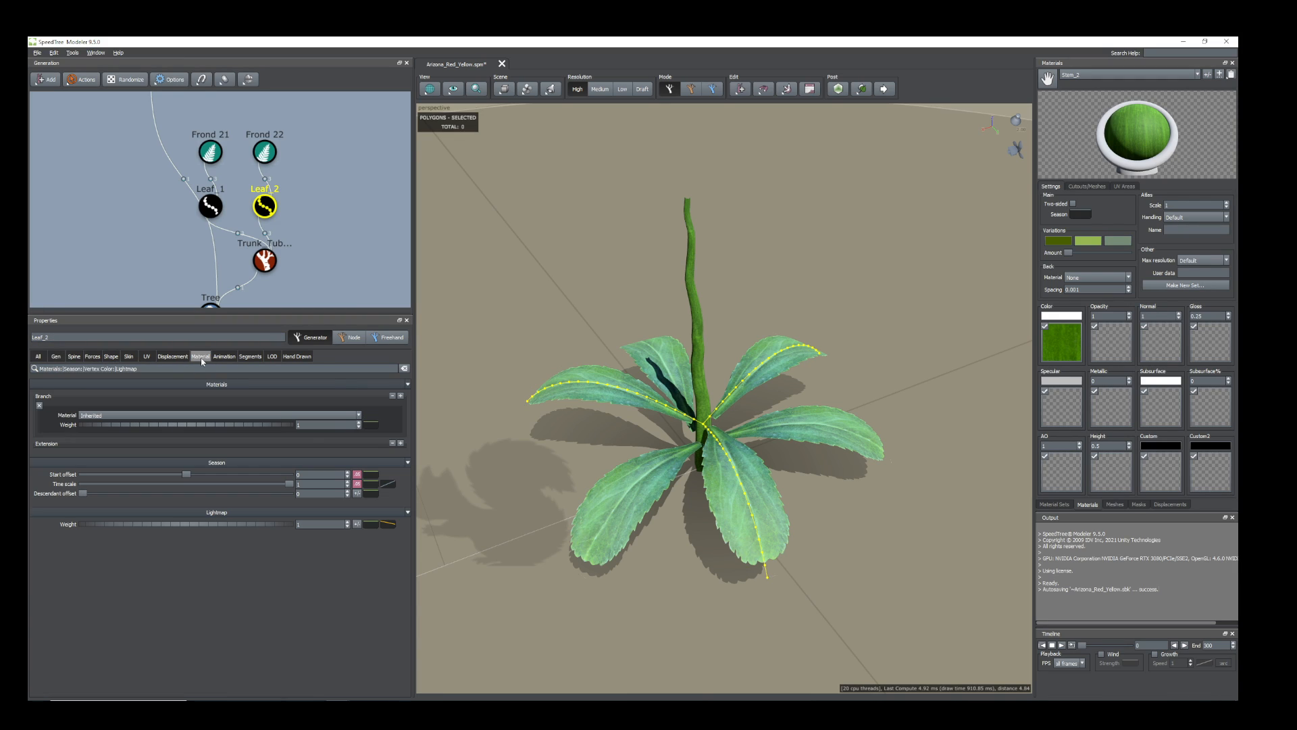
left_click(358, 415)
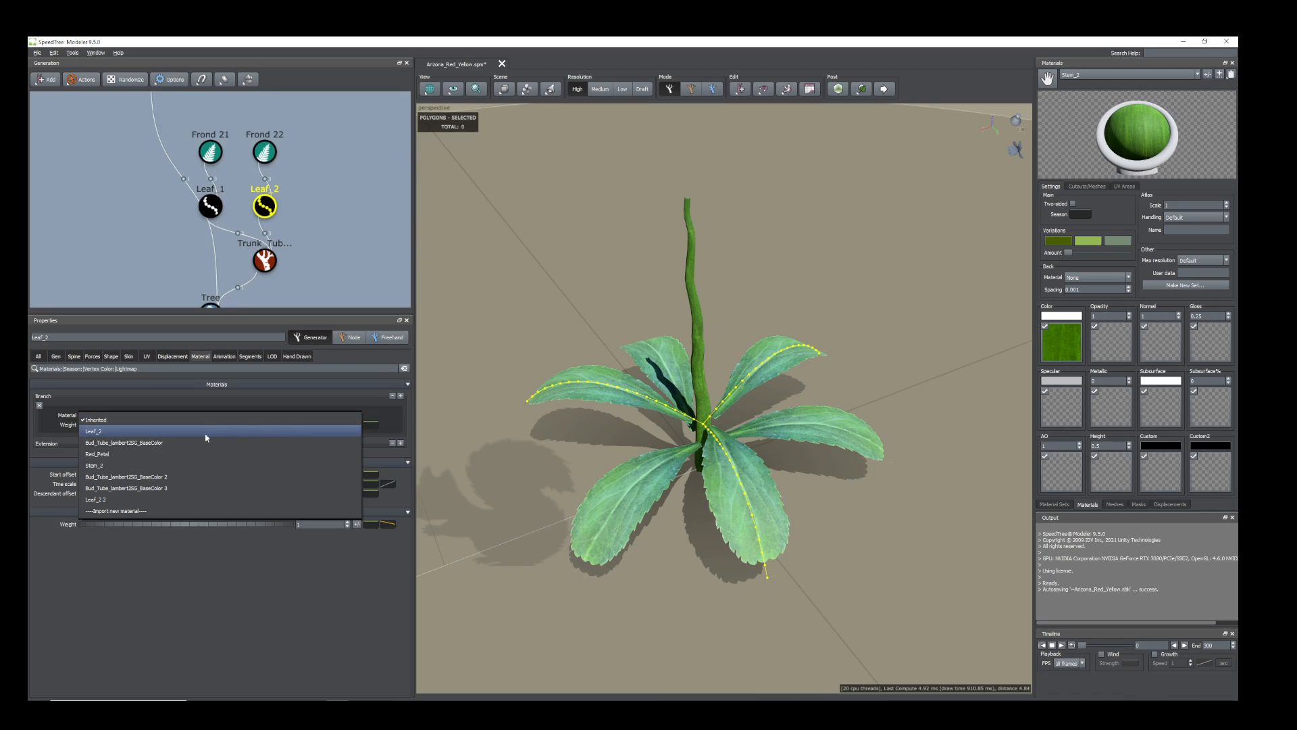
left_click(94, 431)
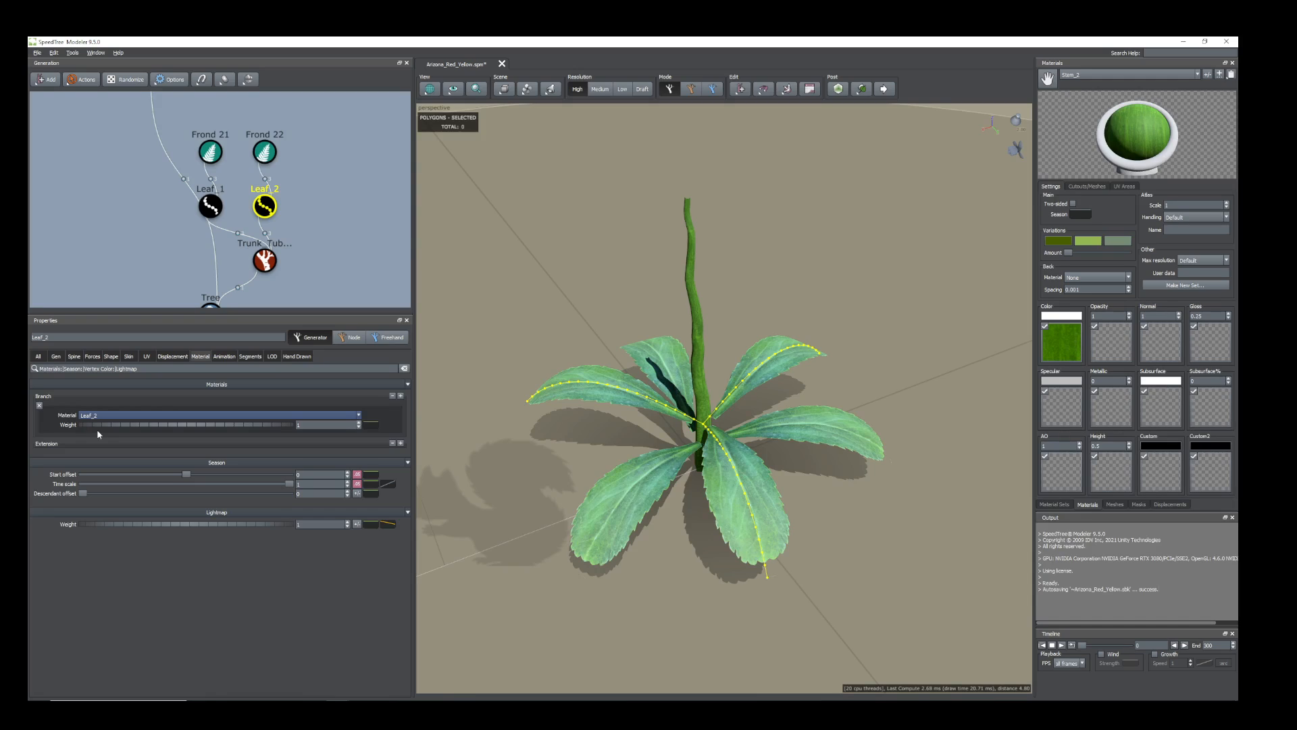
Change the material of the duplicated frond, Frond 22, to Leaf_2.
left_click(265, 152)
left_click(353, 415)
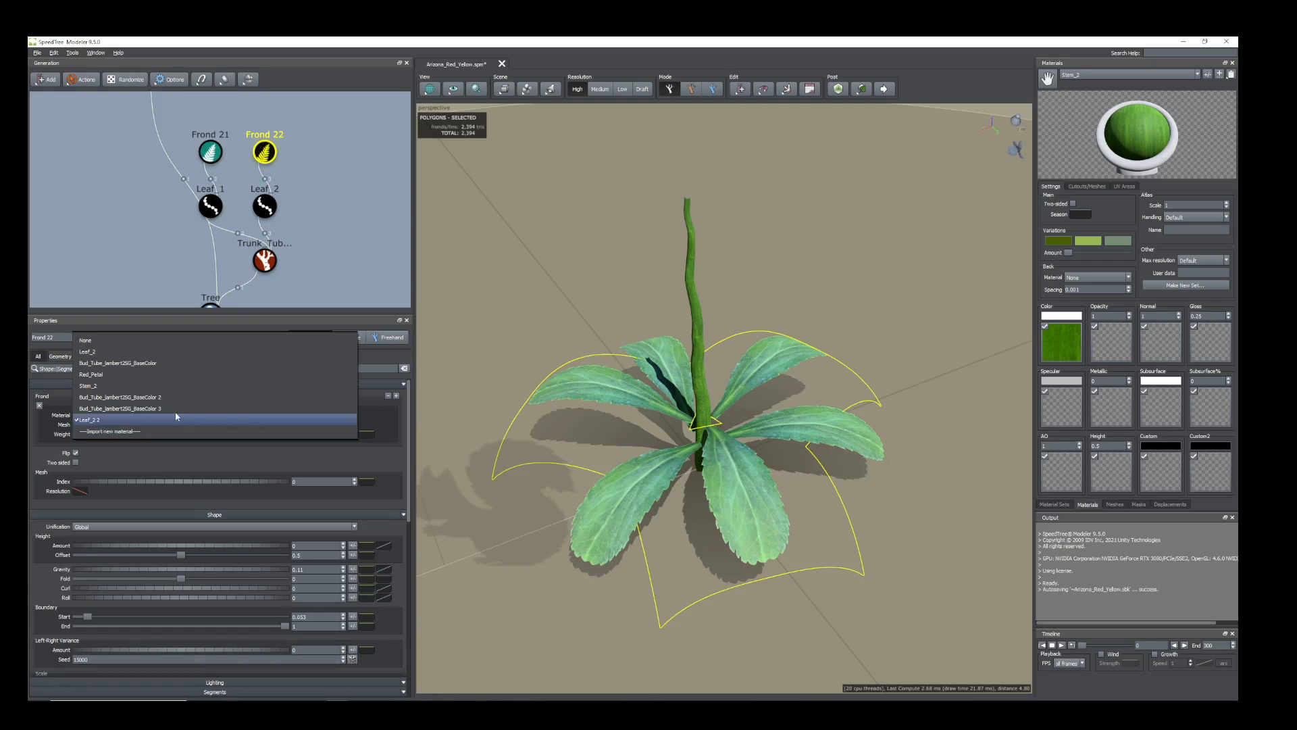
left_click(116, 352)
left_click_drag(702, 544, 567, 519)
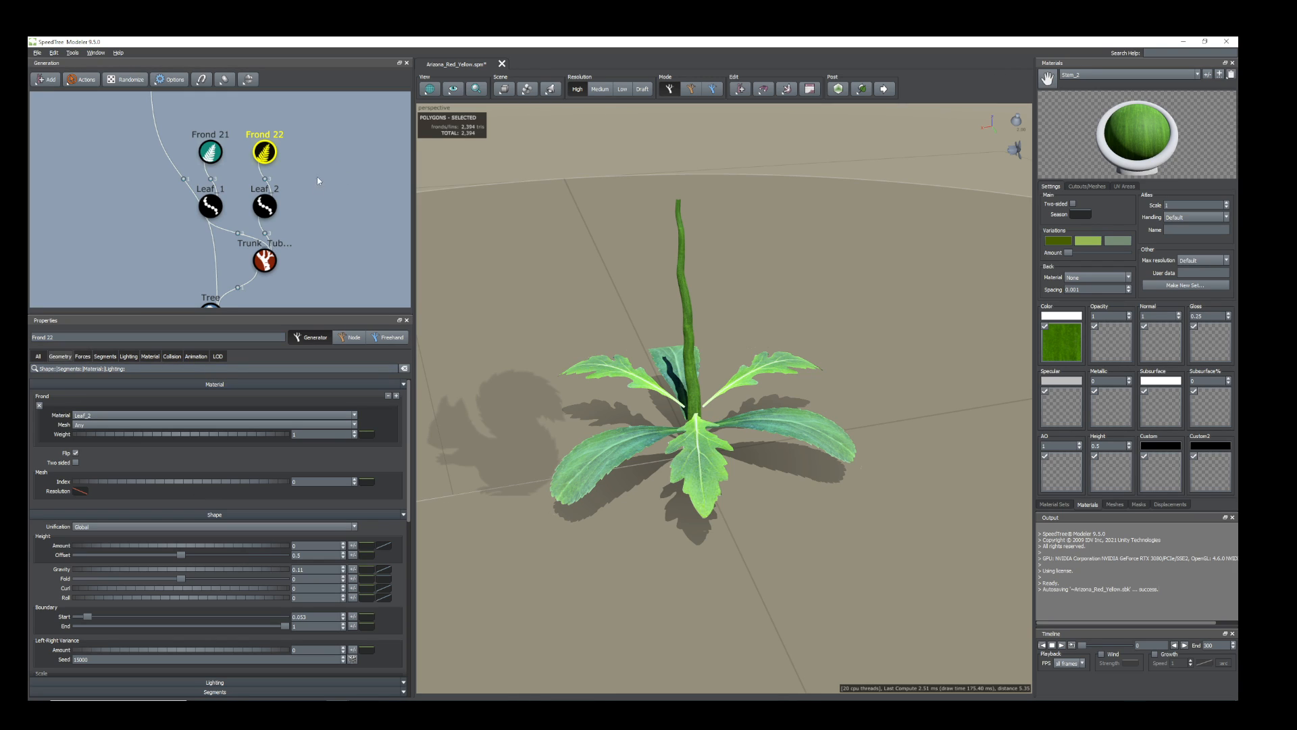
Lengthen the Leaf_2 branches by setting their spine length to 0.83 of the parent.
left_click(264, 206)
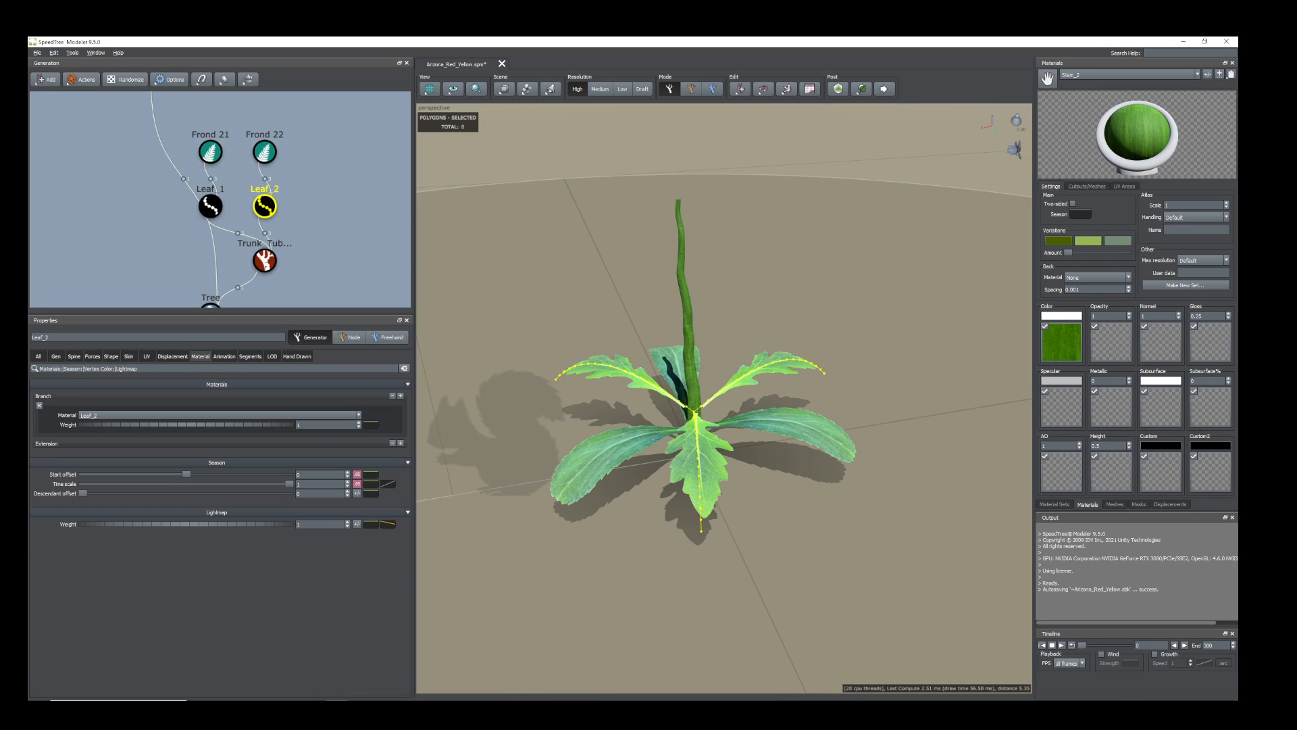
left_click(74, 356)
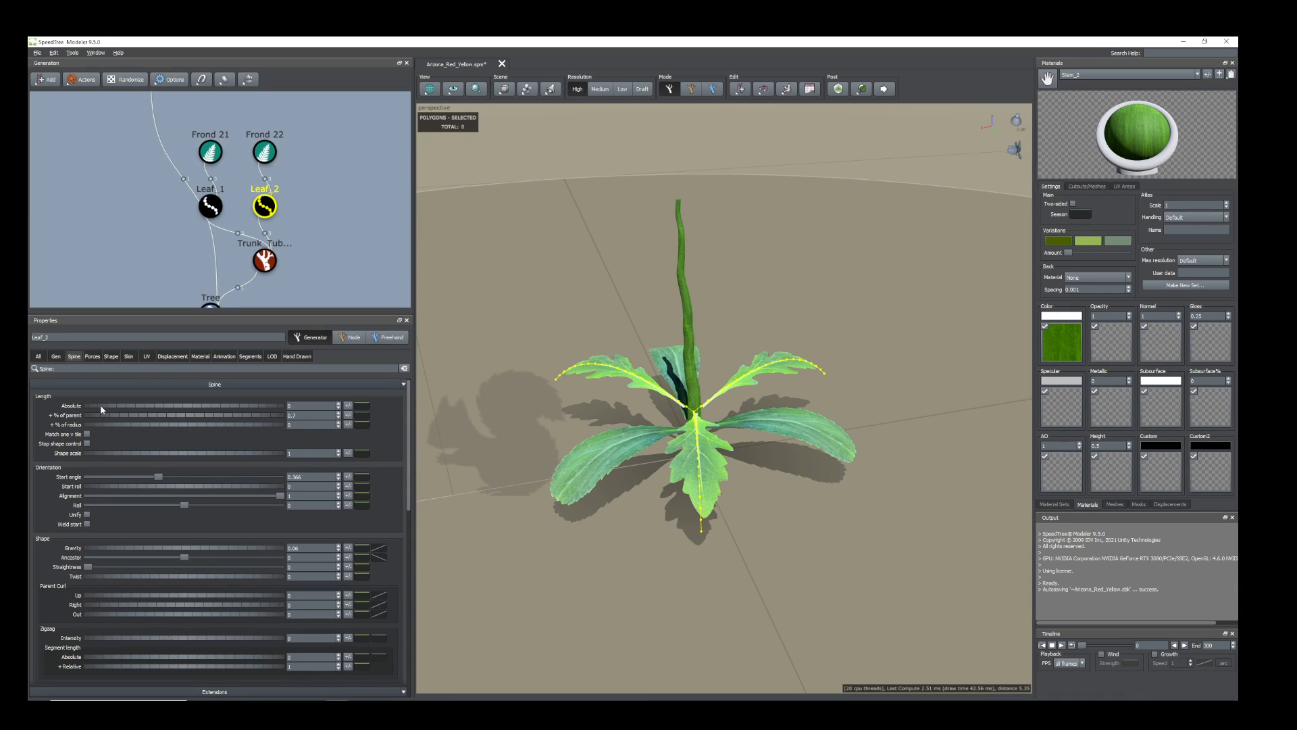
left_click_drag(98, 418, 746, 493)
scroll(766, 499, "down", 3)
middle_click_drag(643, 377, 686, 454)
left_click_drag(686, 454, 718, 494)
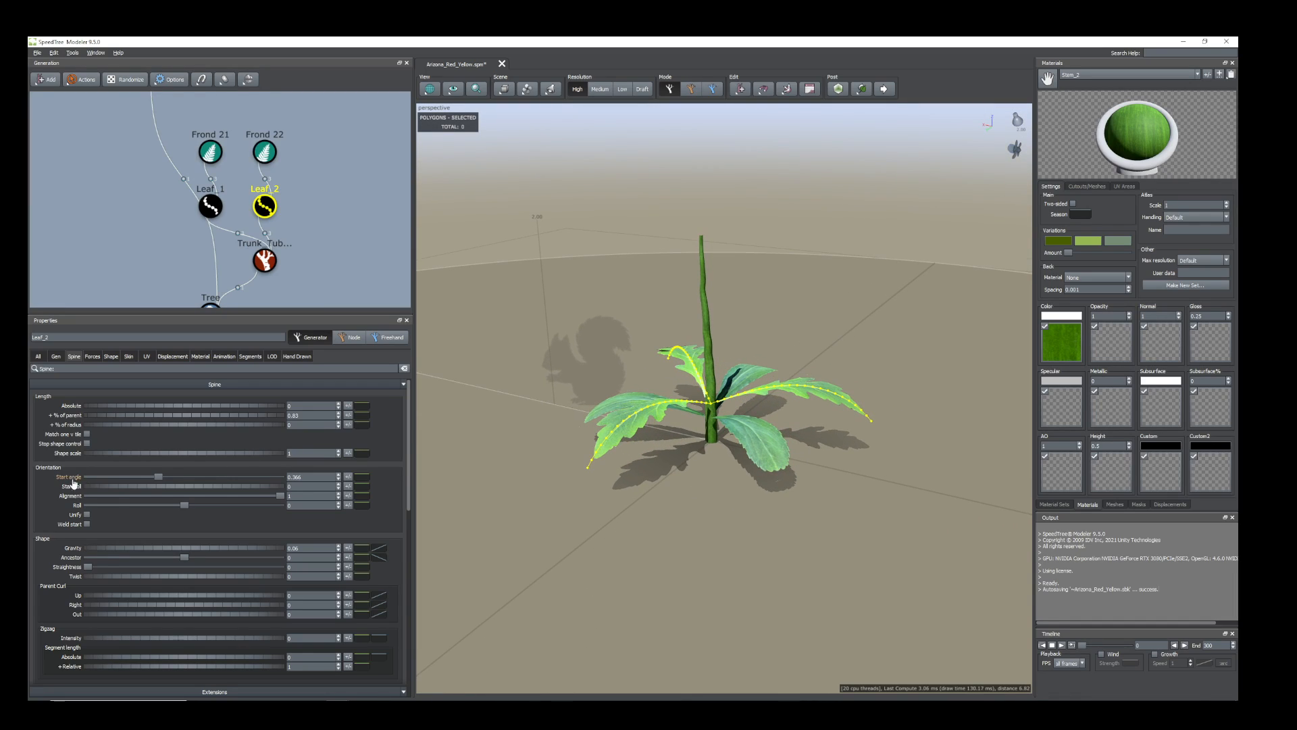
Set the start angle of the Leaf_2 branches to 0.297.
left_click_drag(154, 479, 143, 478)
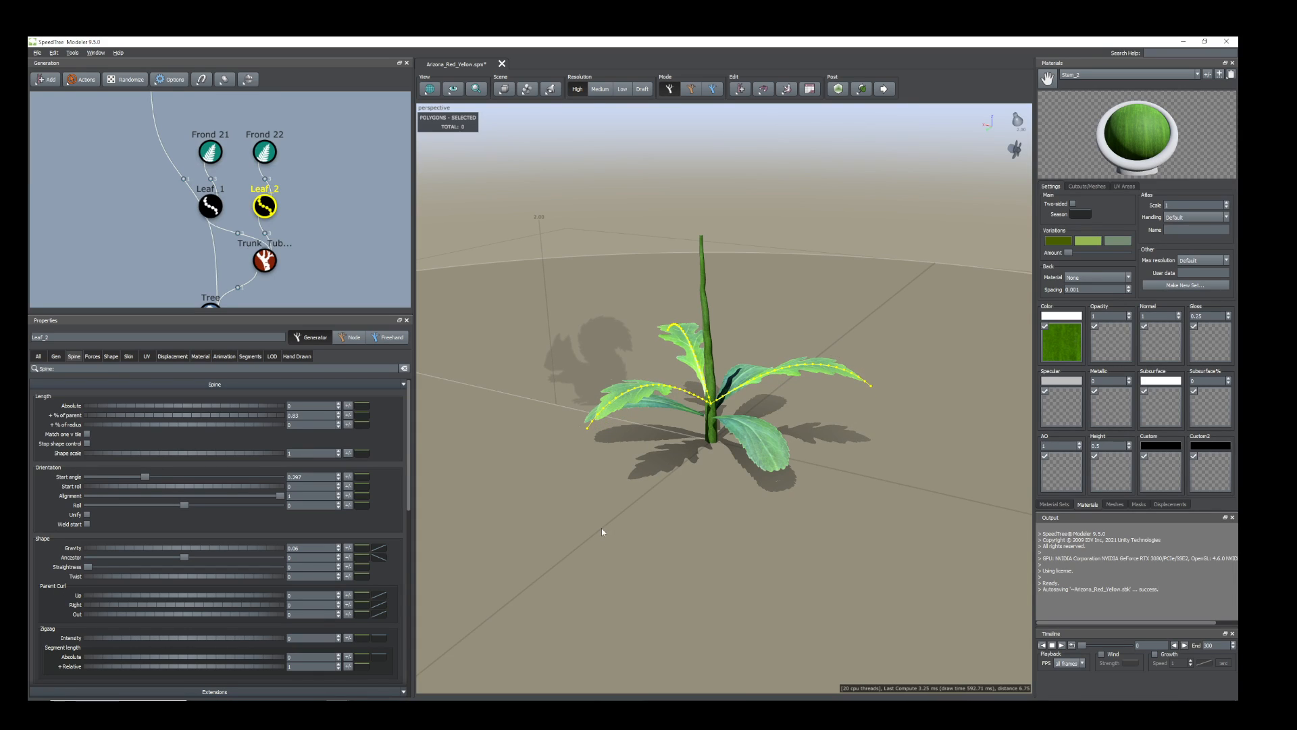
left_click_drag(602, 529, 688, 525)
scroll(829, 447, "up", 3)
Adjust the brightness, contrast, red and green of the Leaf_2 material's color map used on Frond 22.
left_click(776, 456)
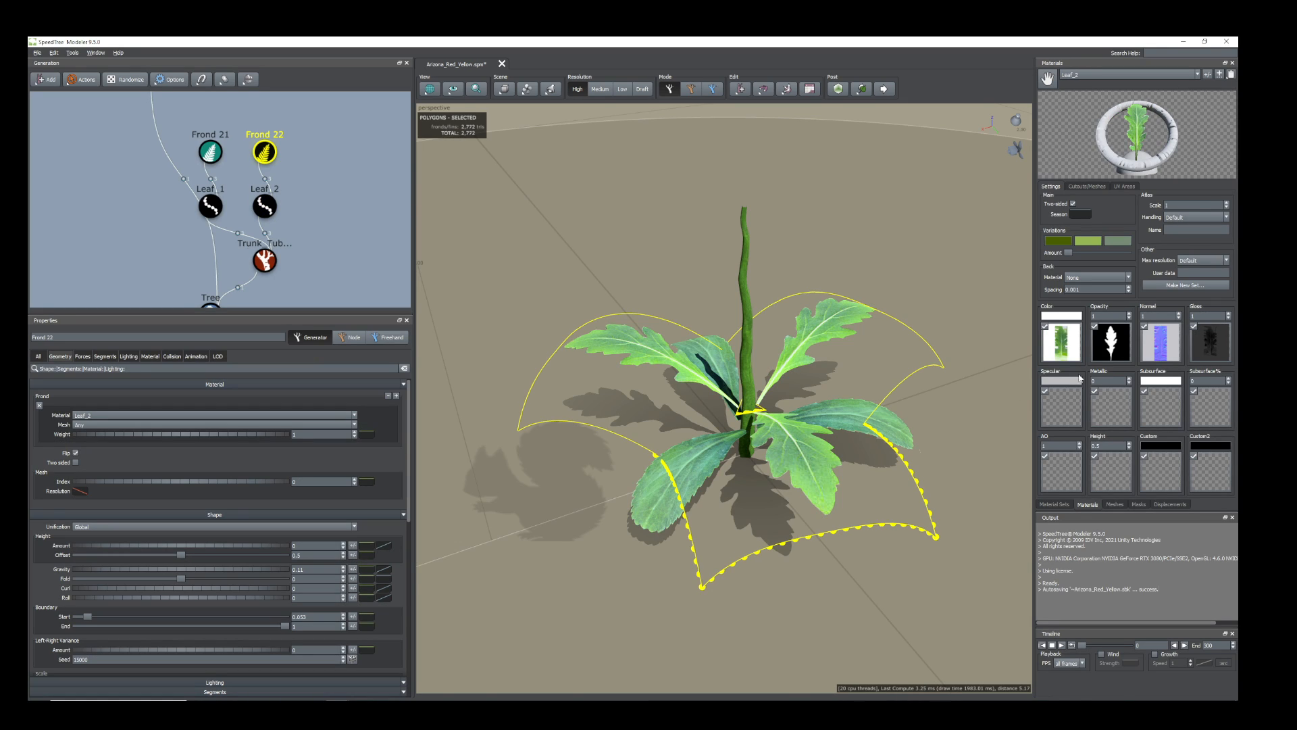
left_click(1061, 341)
left_click_drag(807, 419, 827, 431)
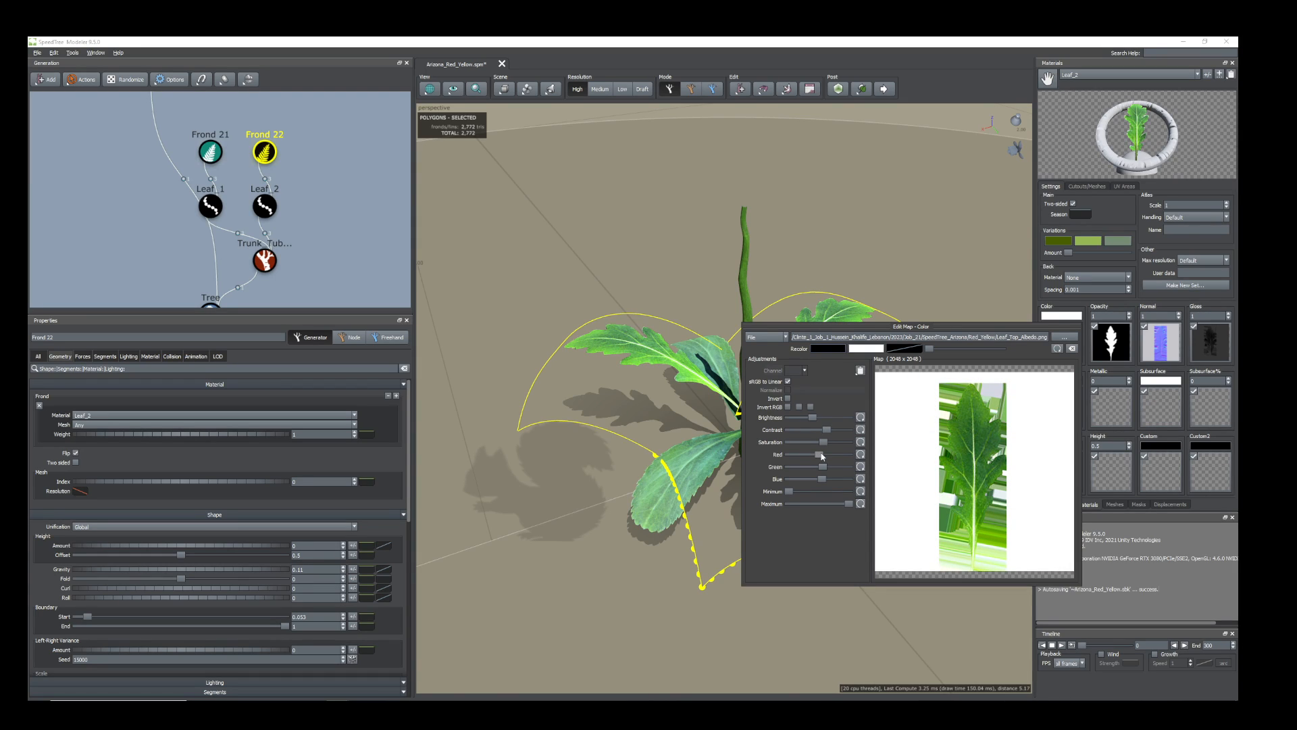
left_click(823, 456)
left_click_drag(822, 471, 821, 470)
left_click(867, 234)
Duplicate the Leaf_2 generator together with Frond 22 and attach the copy to the Trunk generator.
left_click_drag(835, 399, 782, 410)
scroll(799, 408, "down", 4)
scroll(821, 410, "down", 2)
left_click_drag(306, 220, 256, 145)
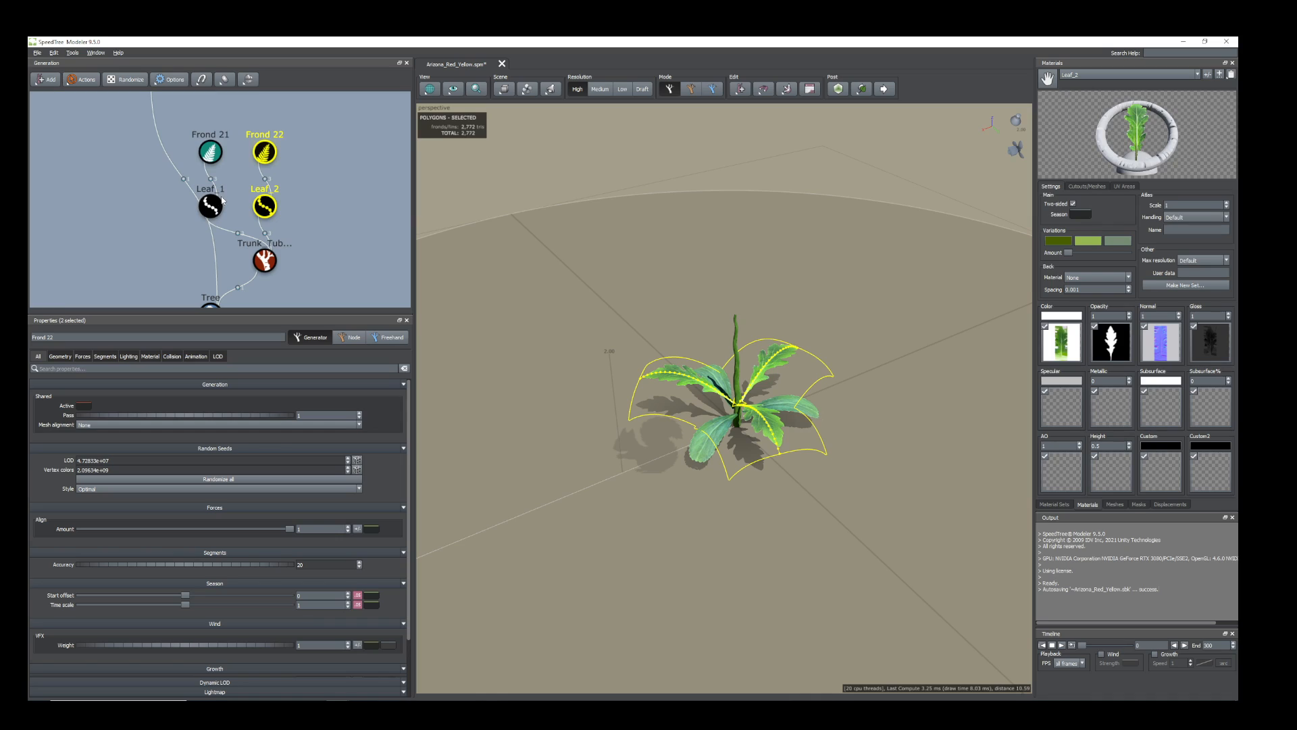
left_click(264, 206)
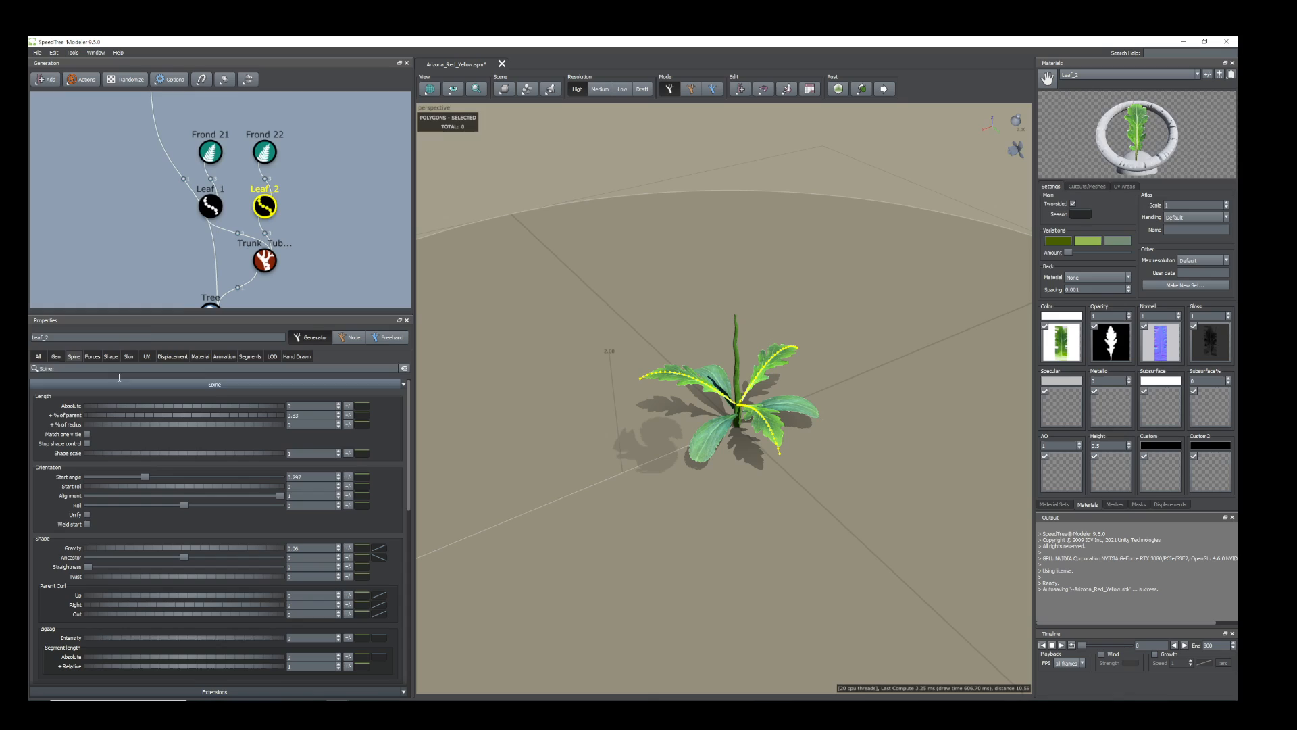
left_click(265, 152, "ctrl")
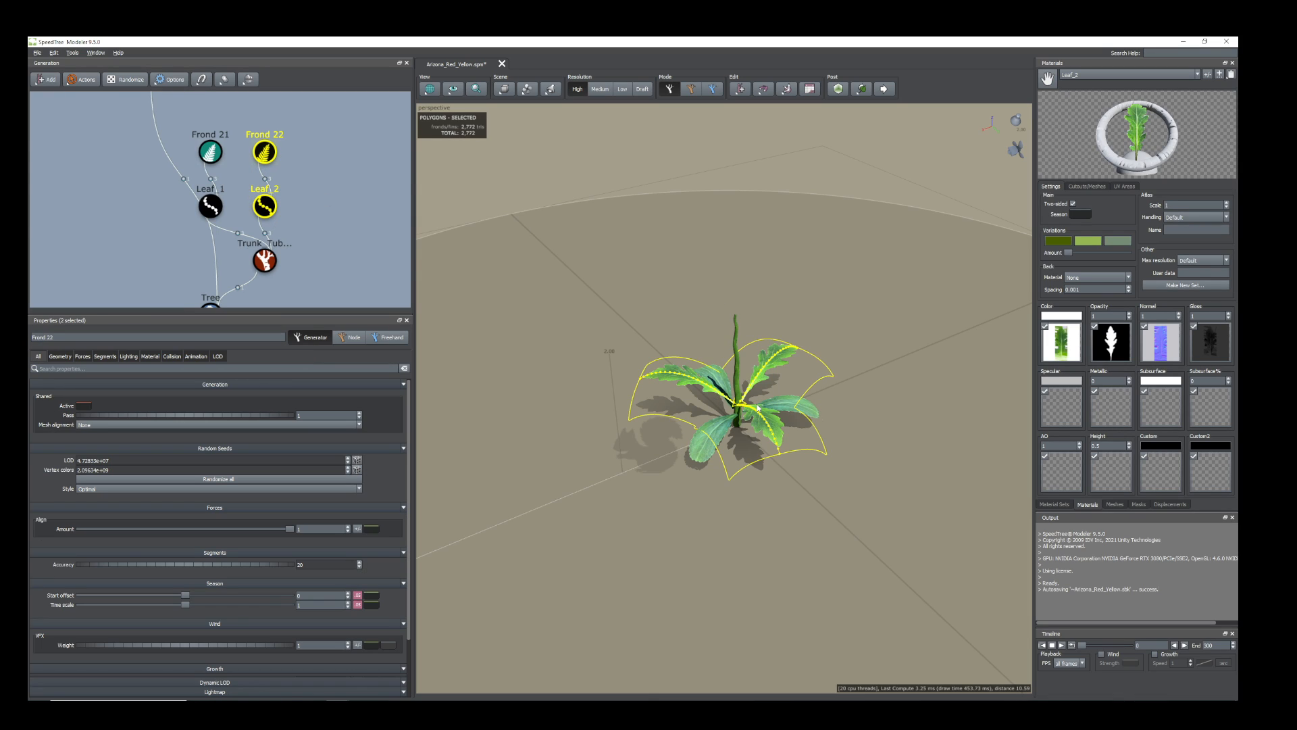
scroll(758, 407, "up", 4)
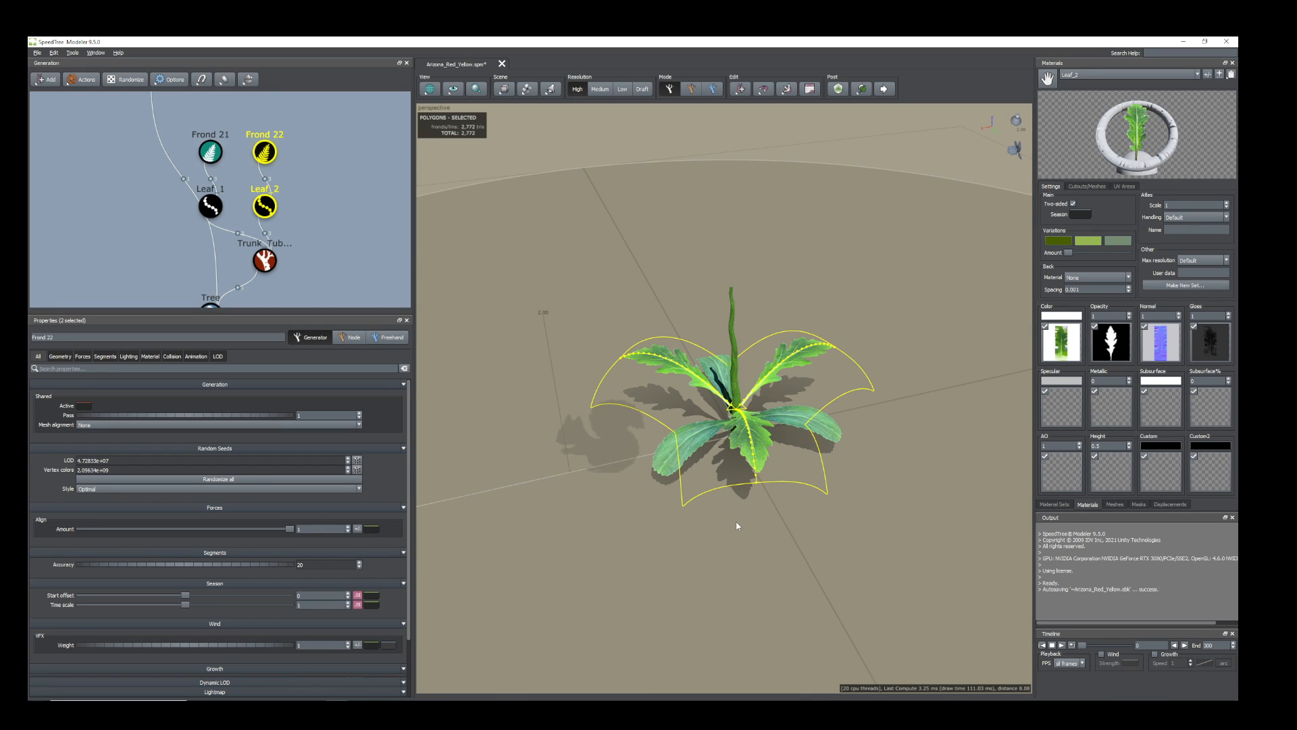
left_click_drag(737, 525, 669, 398)
right_click(266, 203)
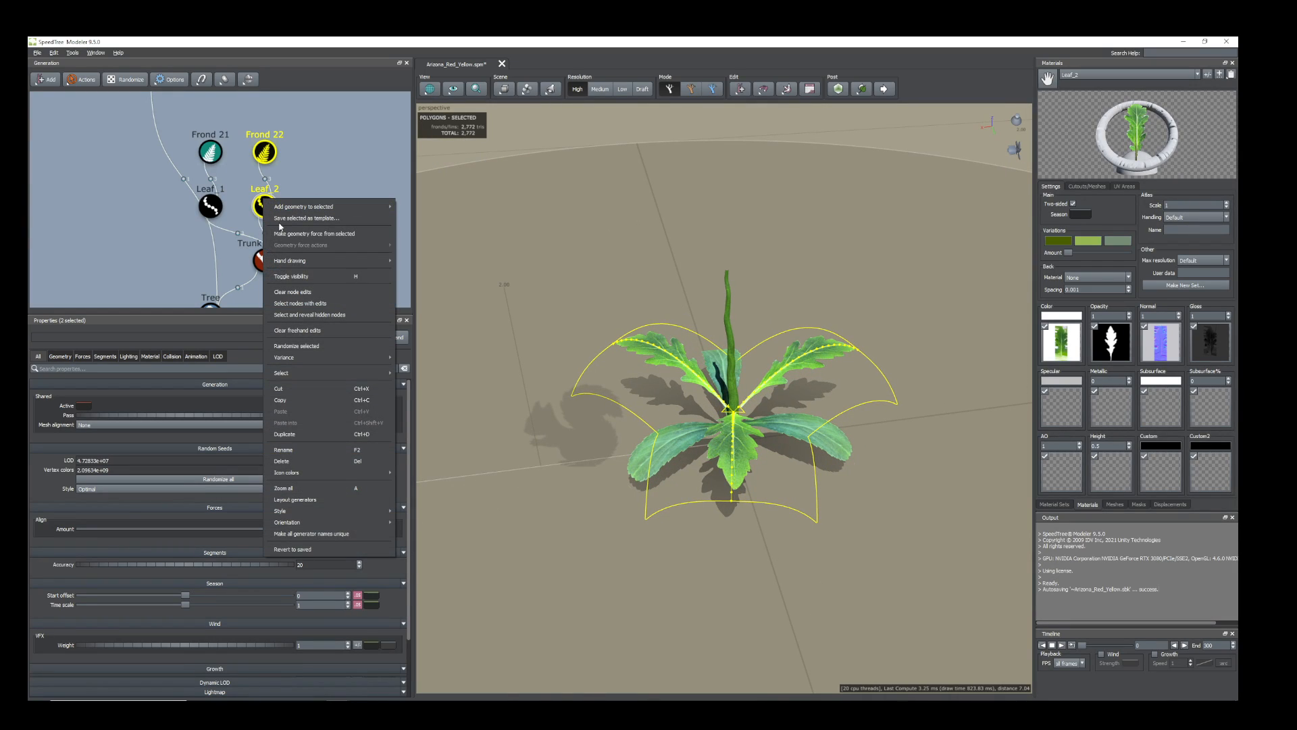
left_click(290, 435)
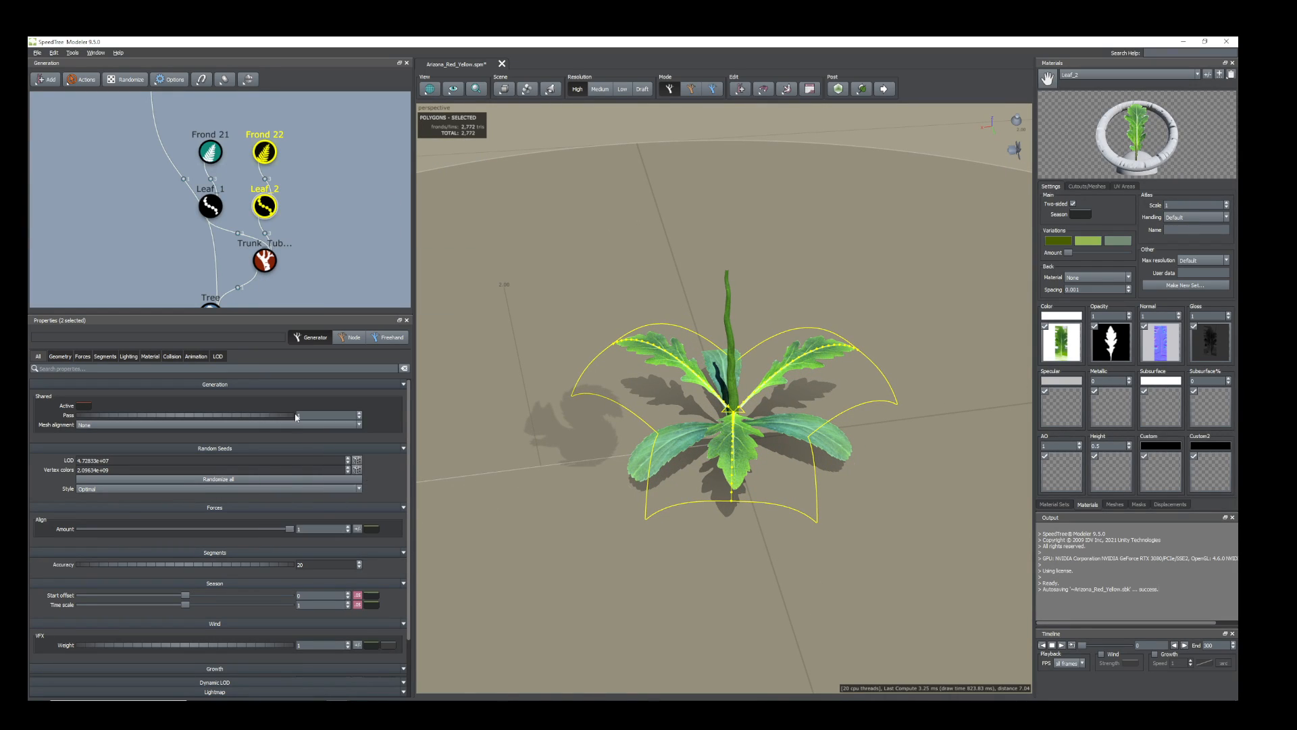
left_click_drag(323, 212, 271, 255)
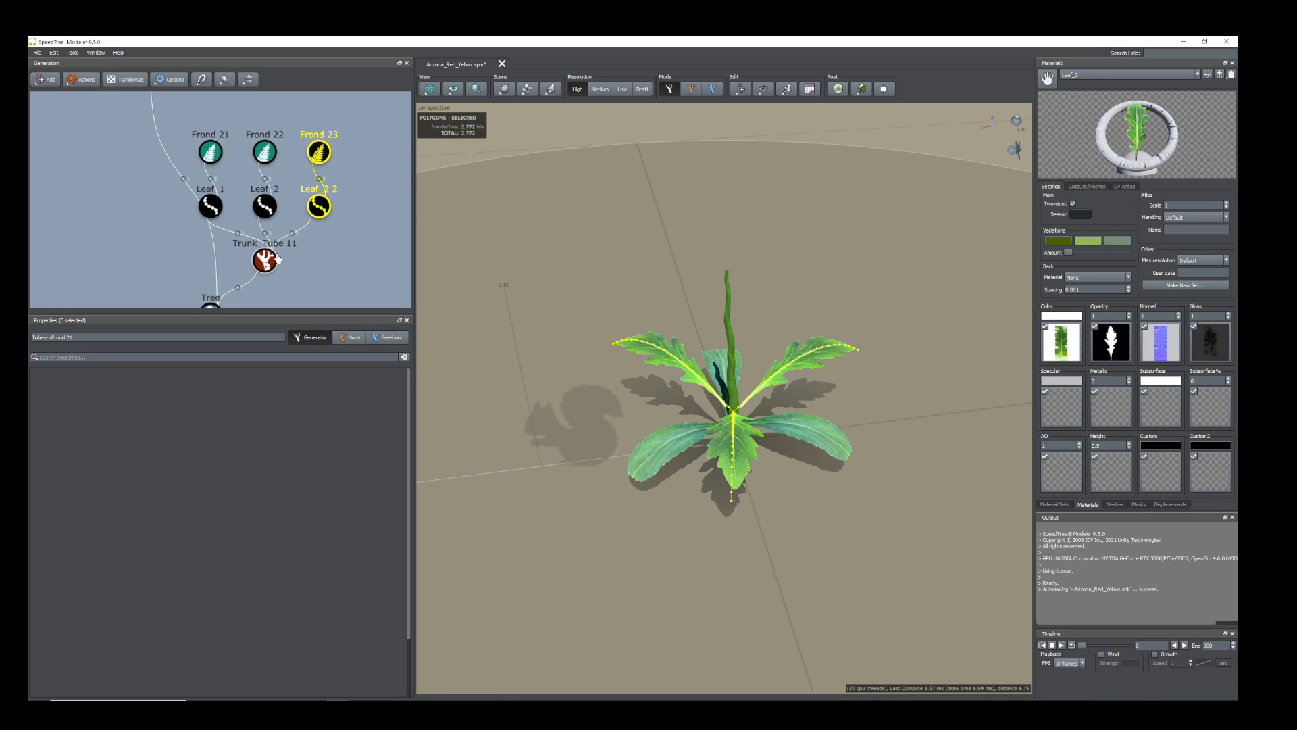
Offset the duplicated Leaf_2 2 branches with a generation position of -0.62 and a rotation of 0.24.
left_click(276, 198)
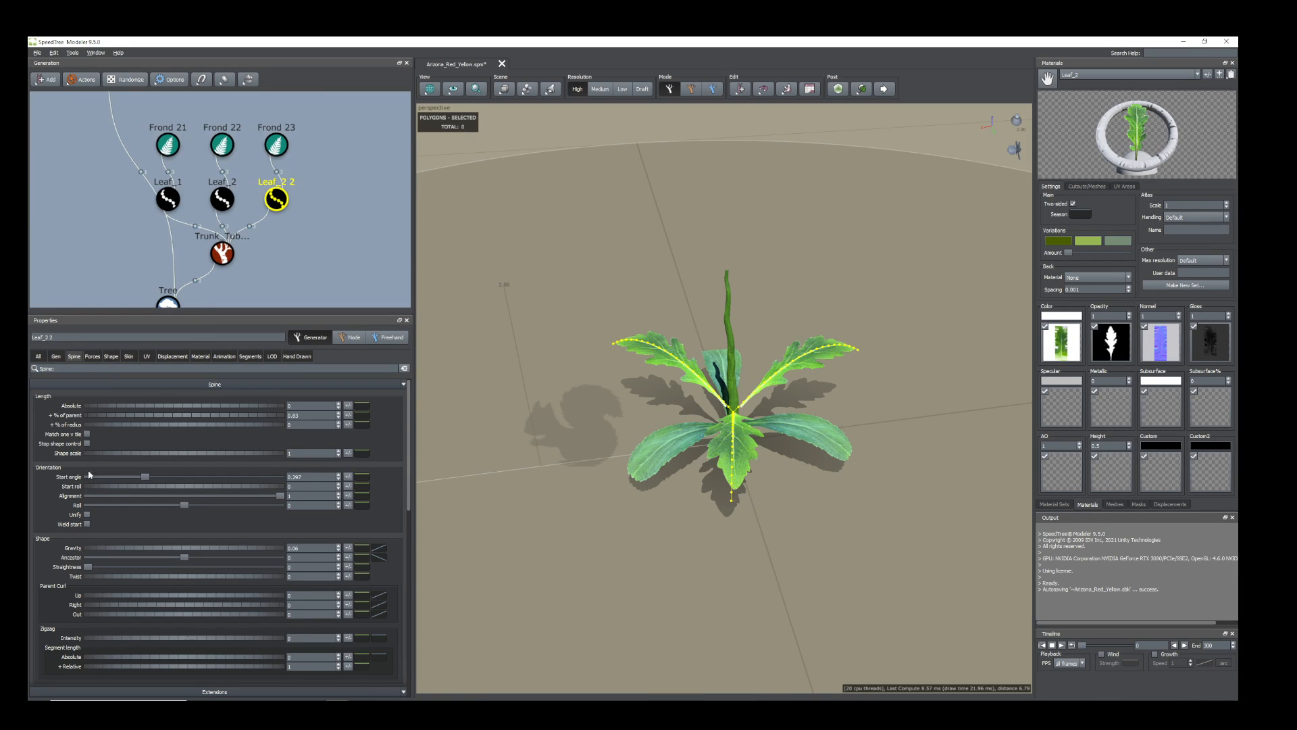
left_click(57, 356)
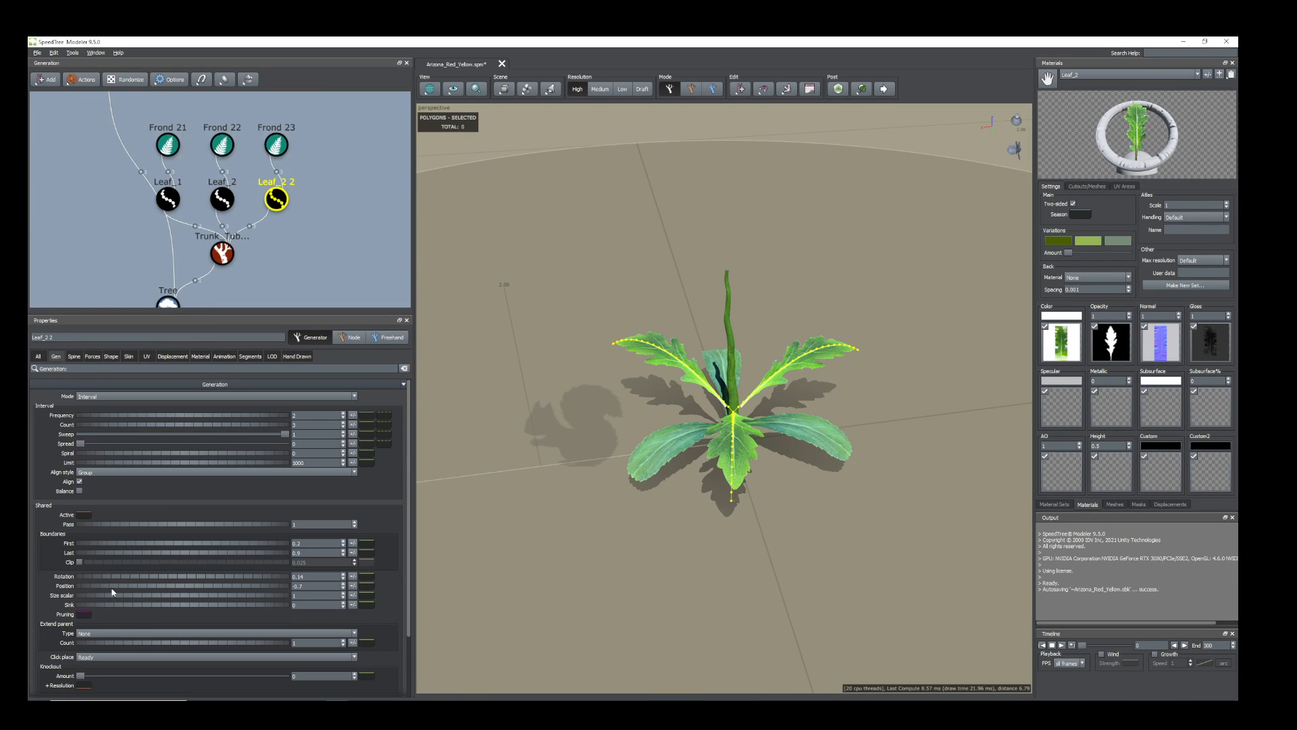
left_click_drag(112, 591, 115, 591)
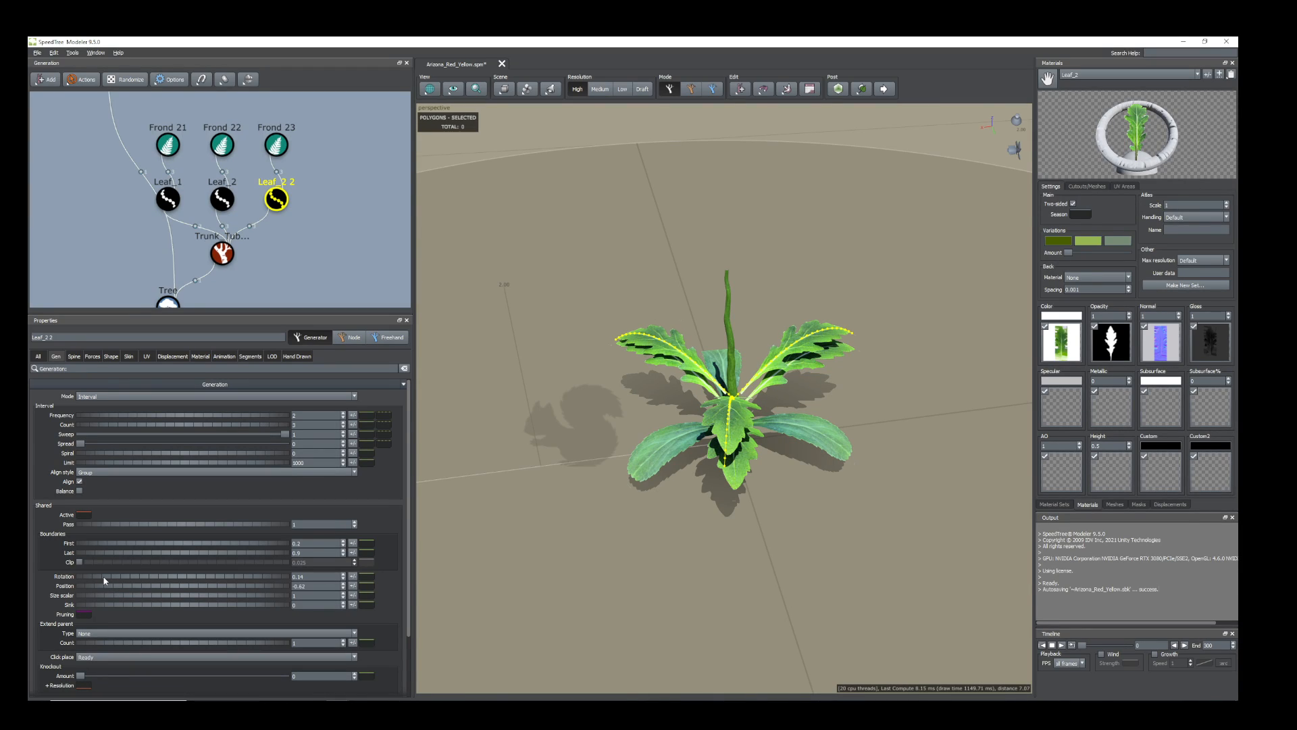
left_click_drag(104, 580, 108, 580)
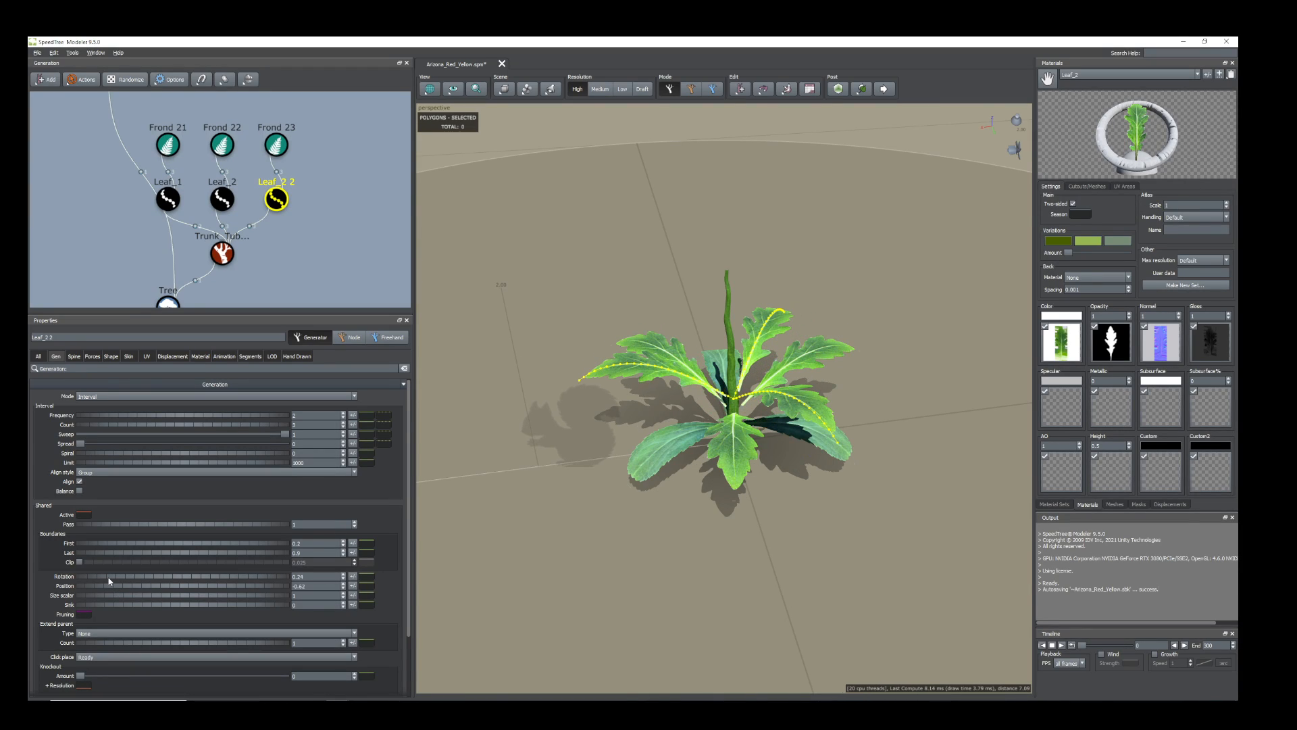
Add a slight variance to both the generation rotation and the position of Leaf_2 2.
left_click(353, 576)
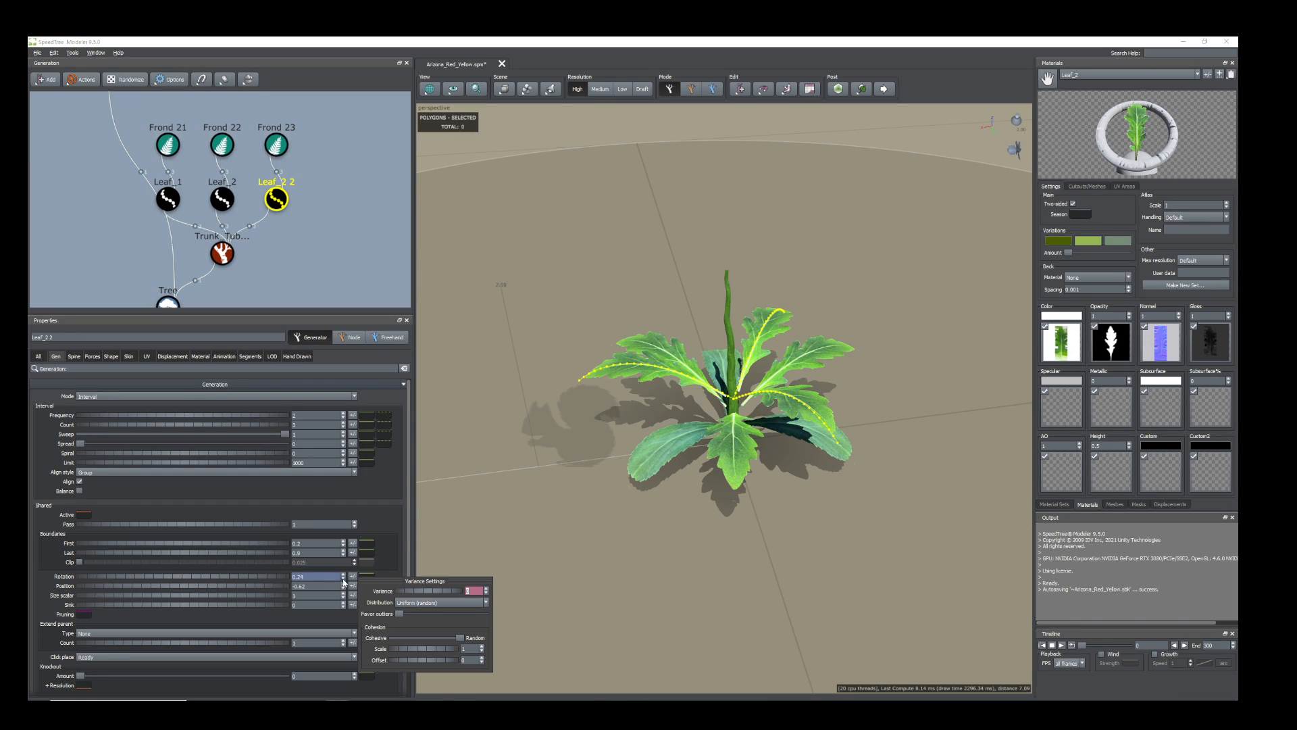
left_click_drag(406, 592, 413, 592)
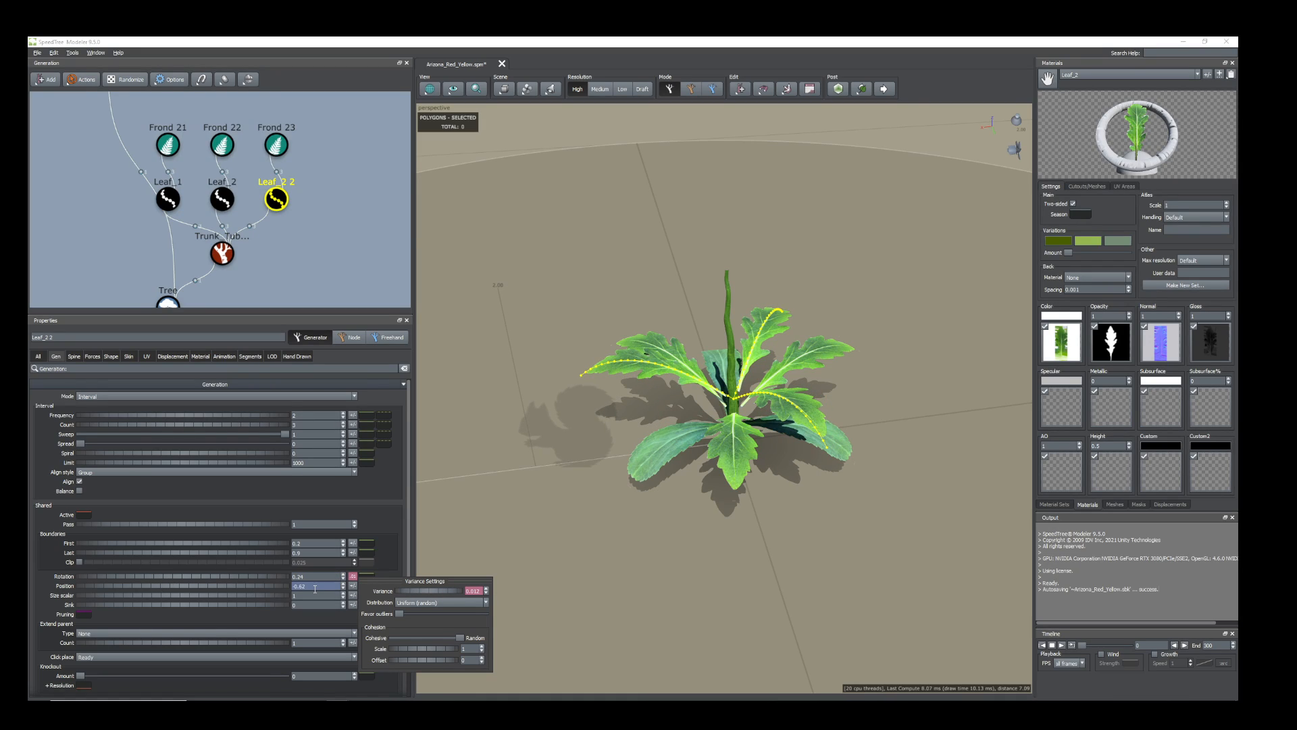
left_click(350, 586)
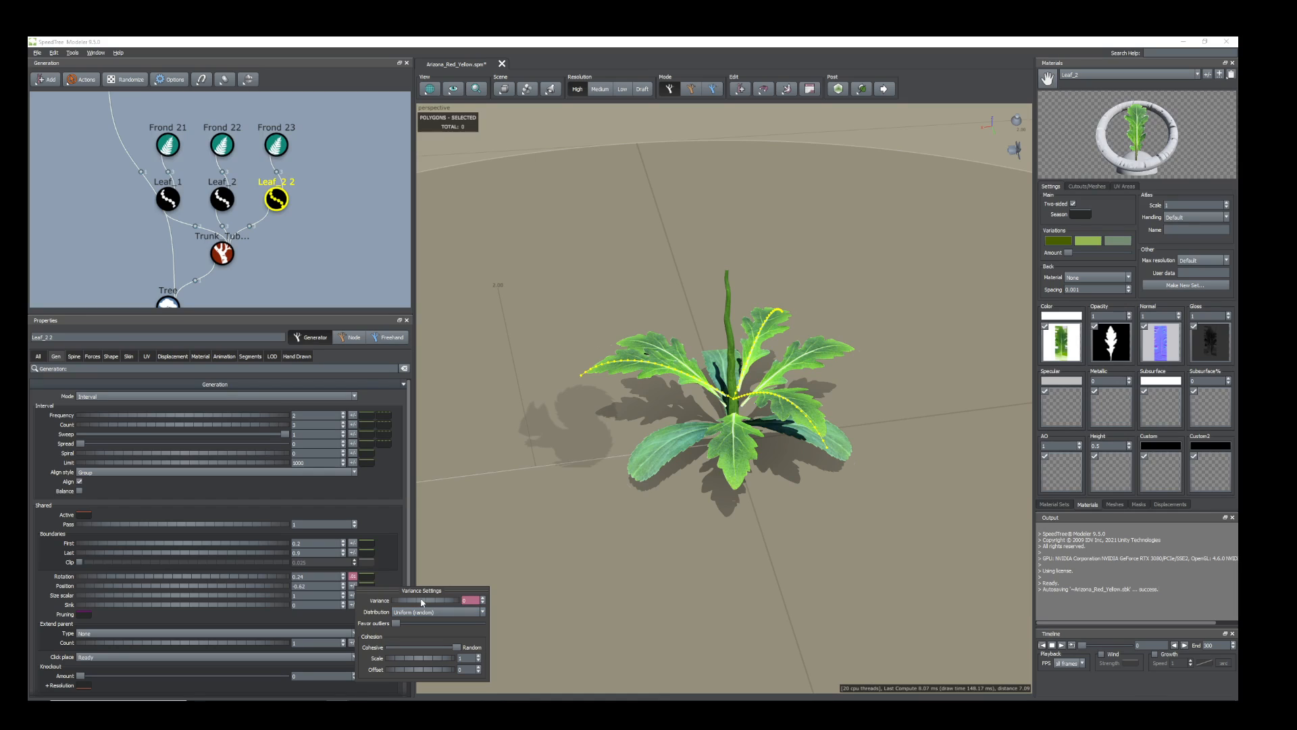
left_click_drag(421, 602, 426, 602)
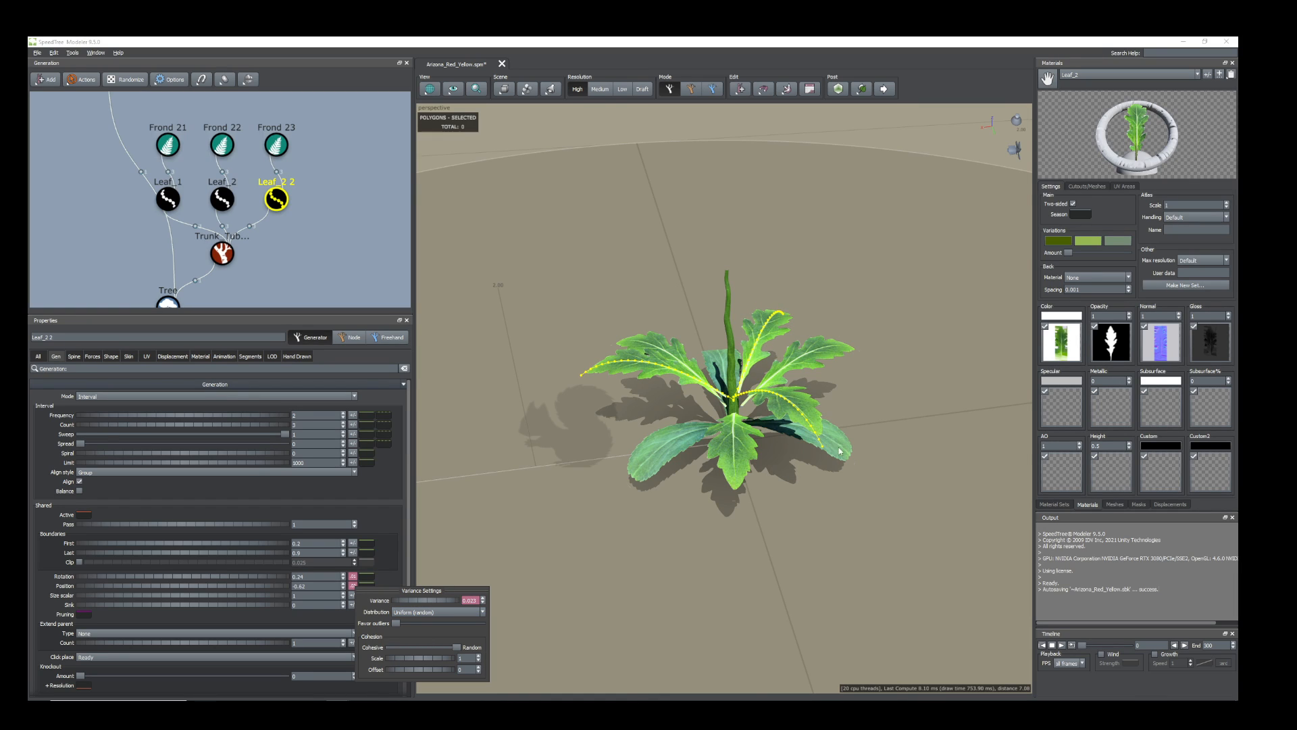
scroll(839, 449, "up", 3)
left_click_drag(831, 422, 795, 431)
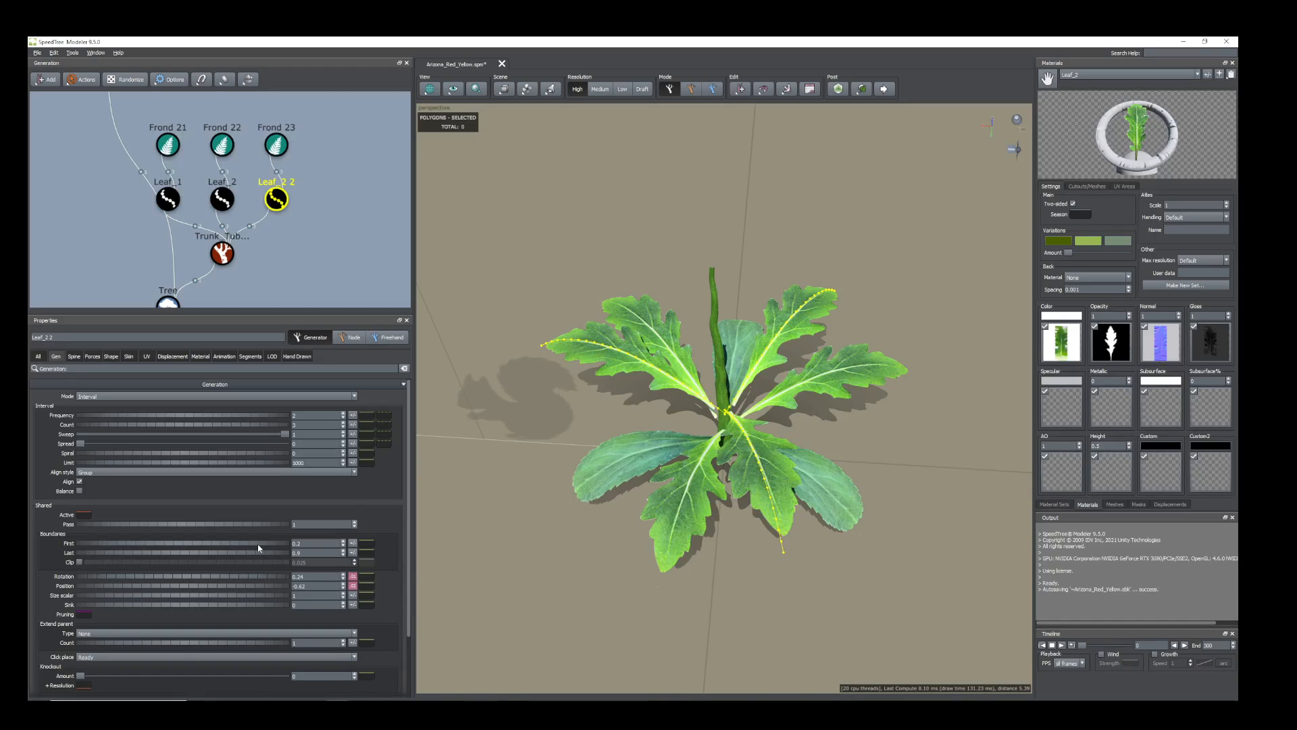
Turn the Leaf_2 2 branches further around the stem by setting their generation rotation to 0.29.
left_click_drag(142, 579, 146, 579)
scroll(513, 513, "down", 3)
left_click_drag(515, 515, 570, 456)
scroll(621, 422, "up", 3)
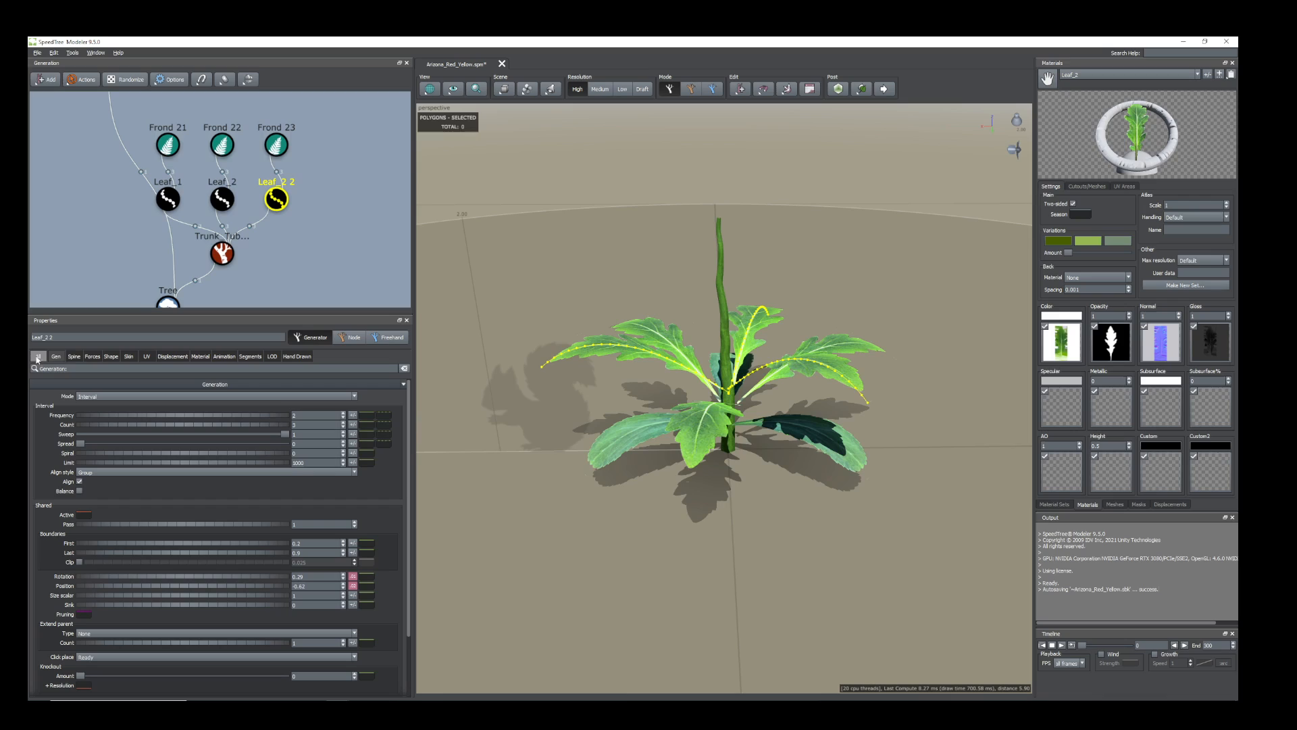
Set the Leaf_2 2 spine length to 0.73 of the parent and its start angle to 0.265.
left_click(75, 358)
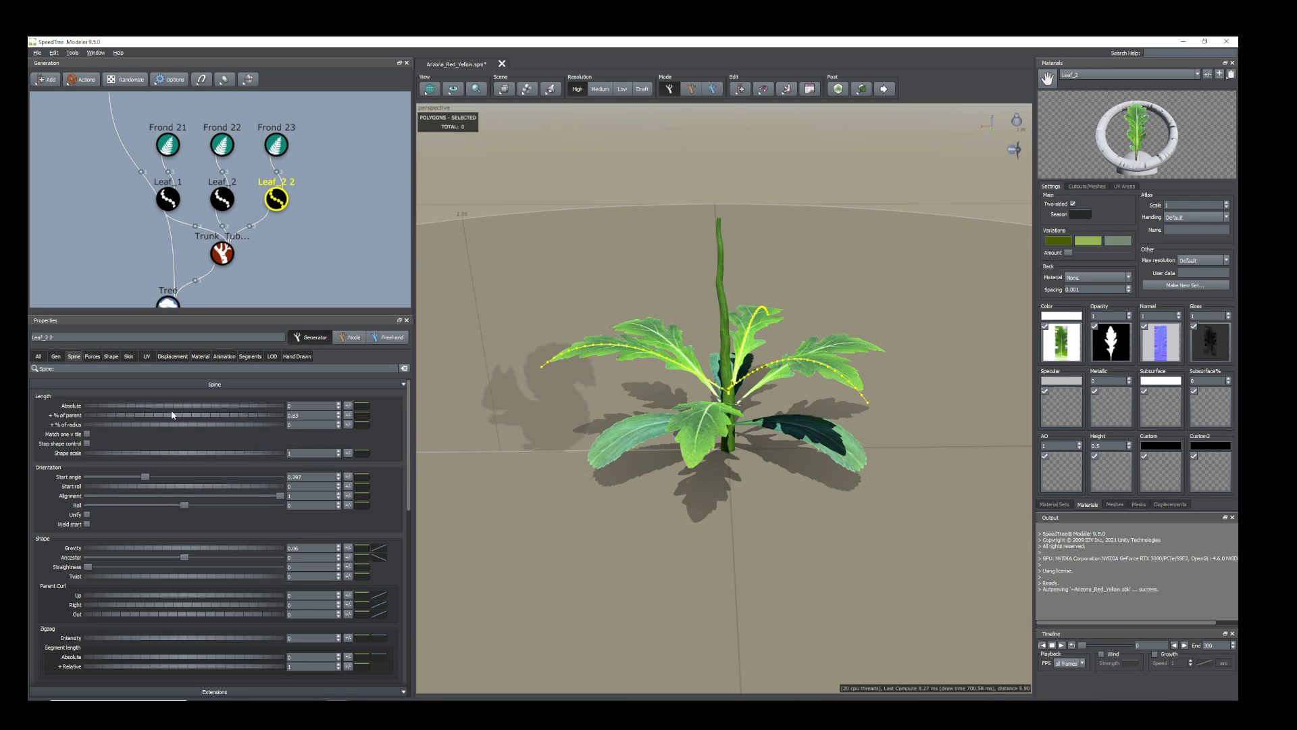
left_click_drag(171, 416, 168, 416)
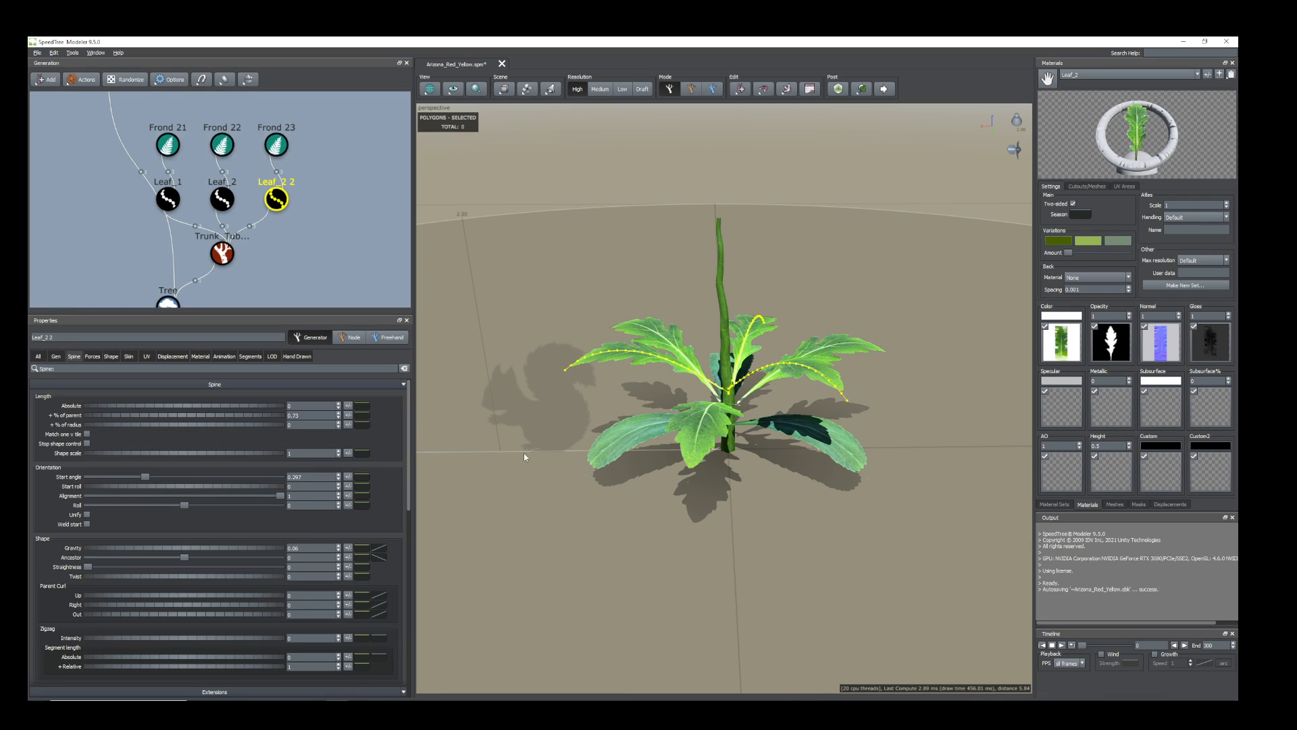
mouse_move(606, 479)
left_mouse_down()
mouse_move(589, 487)
mouse_move(605, 469)
left_mouse_up()
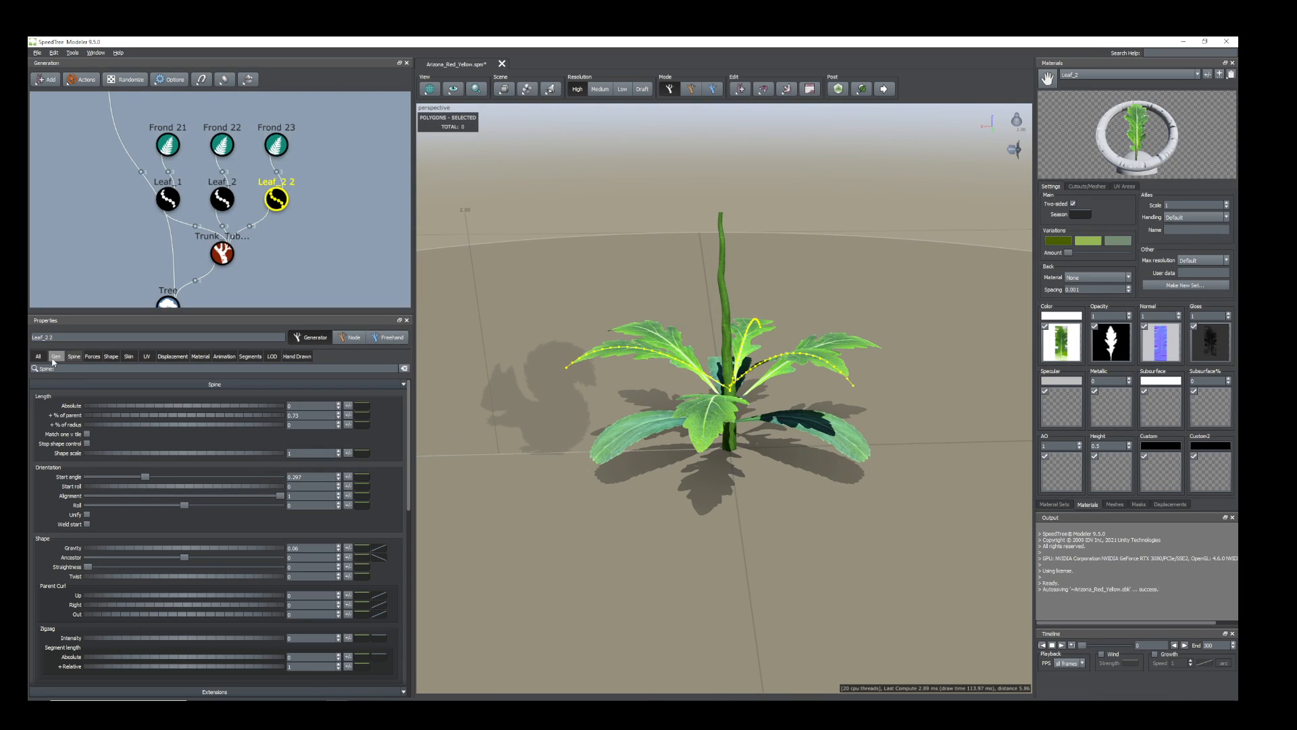
left_click(54, 362)
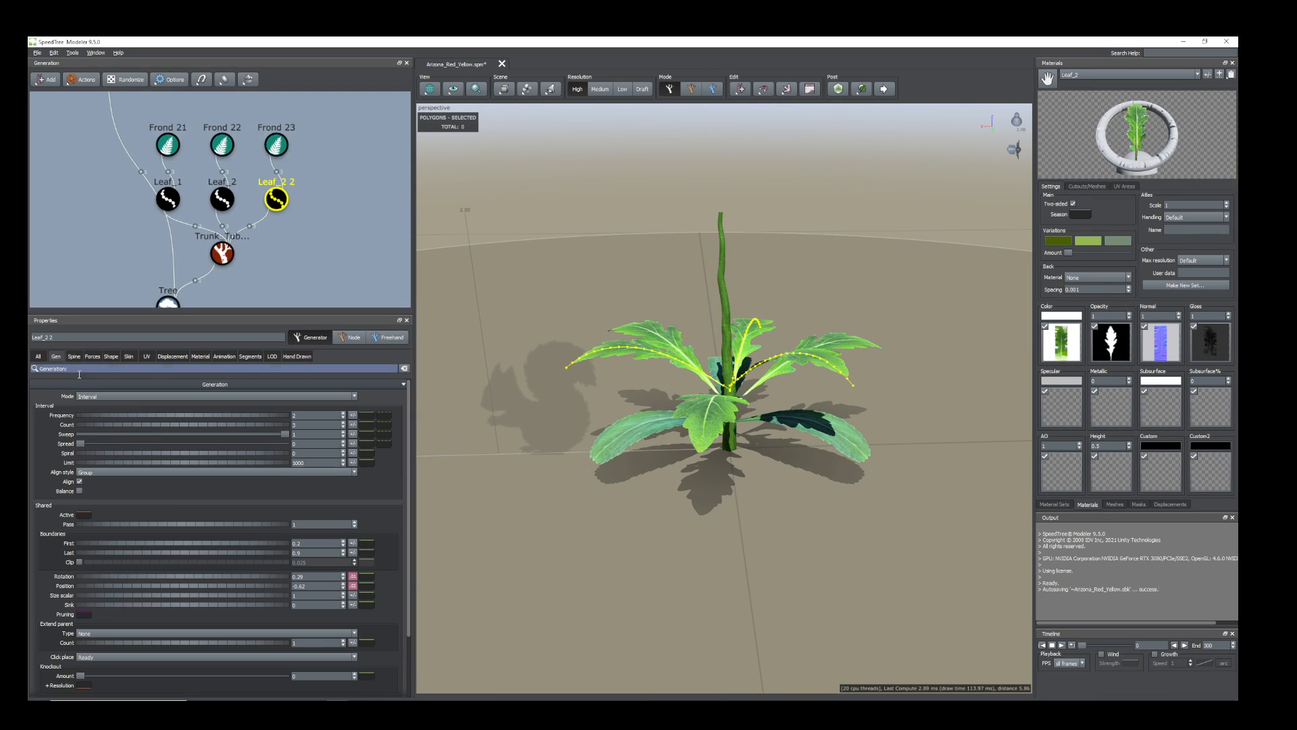
left_click(74, 358)
left_click_drag(143, 478, 139, 479)
left_click_drag(540, 471, 716, 486)
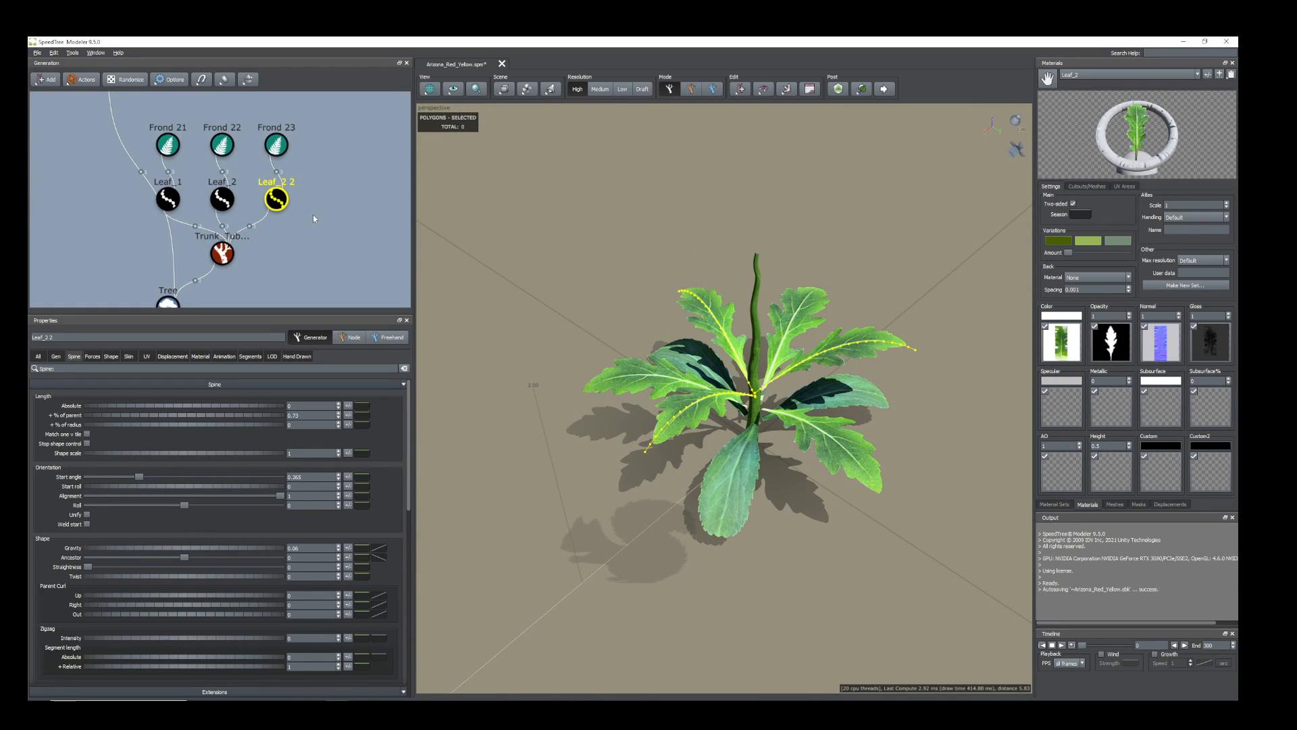
Set the generation frequency of Leaf_2 2 to 2.8.
left_click_drag(313, 214, 289, 200)
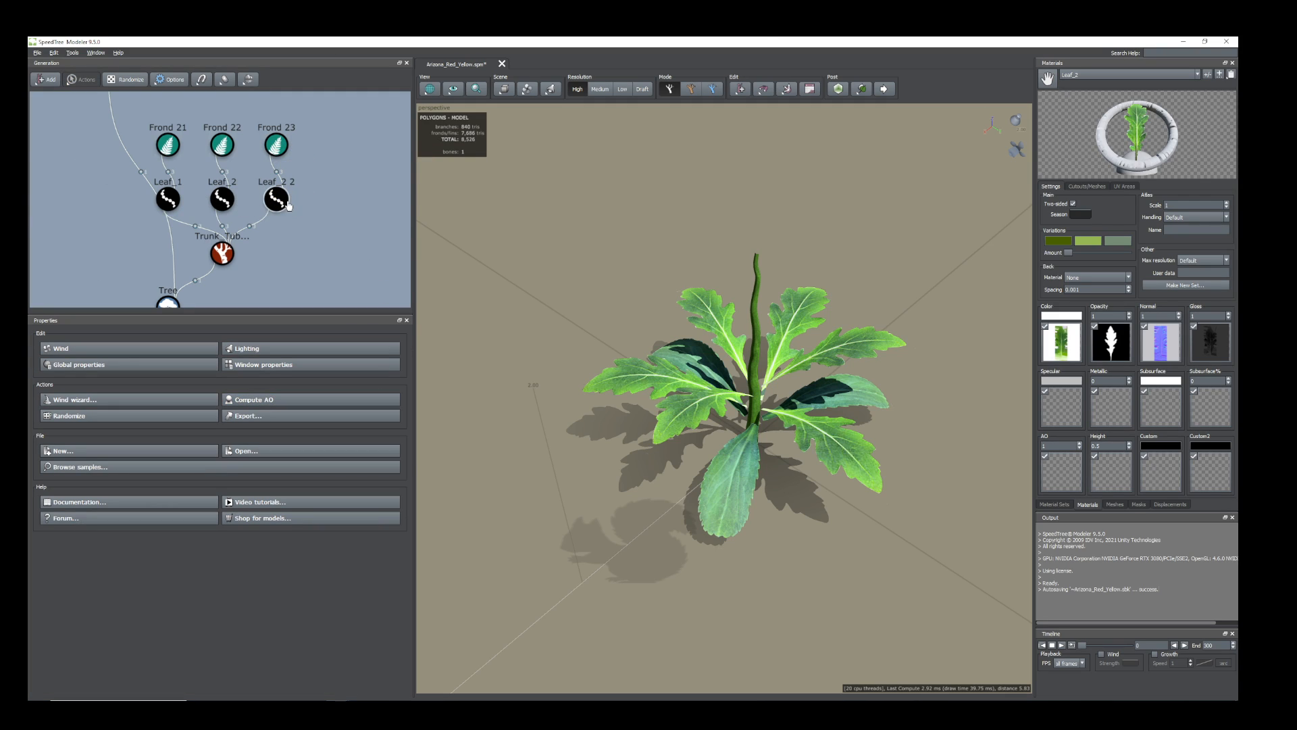
left_click(276, 200)
left_click(55, 357)
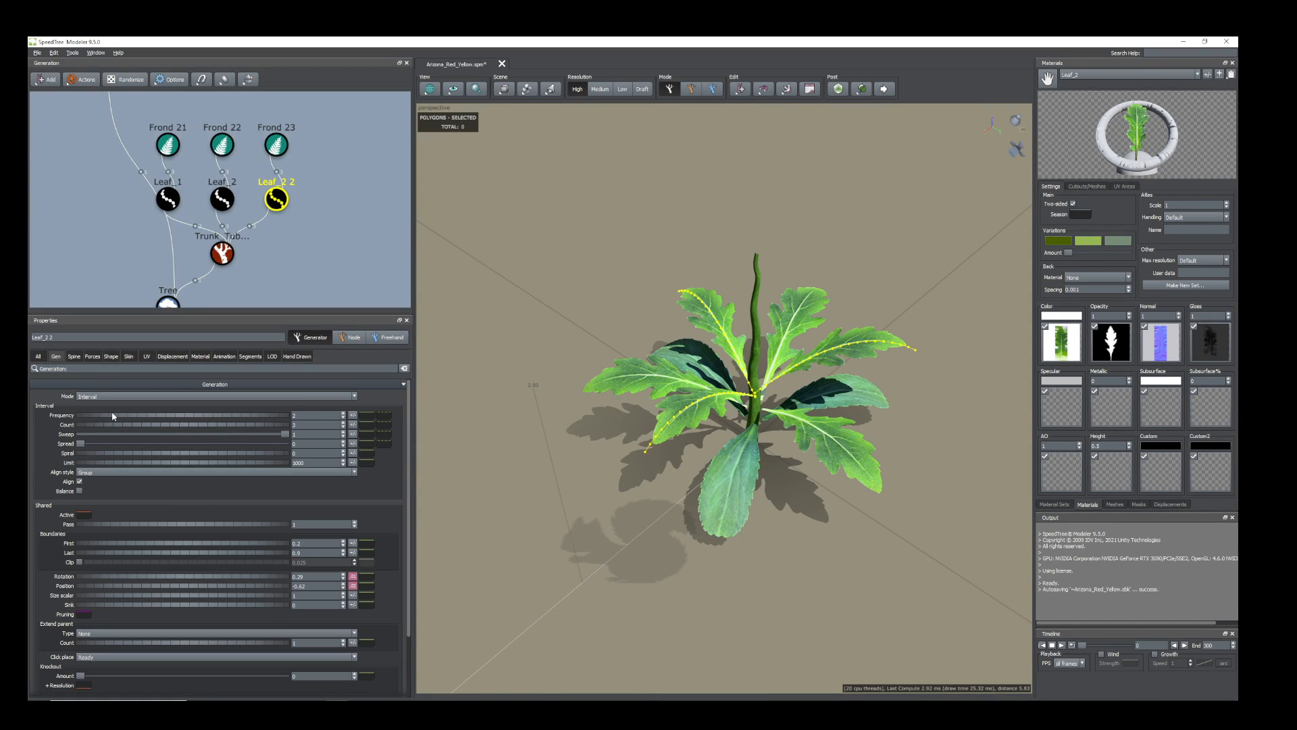
left_click_drag(111, 417, 145, 421)
mouse_move(696, 324)
left_mouse_down()
mouse_move(699, 398)
mouse_move(689, 324)
left_mouse_up()
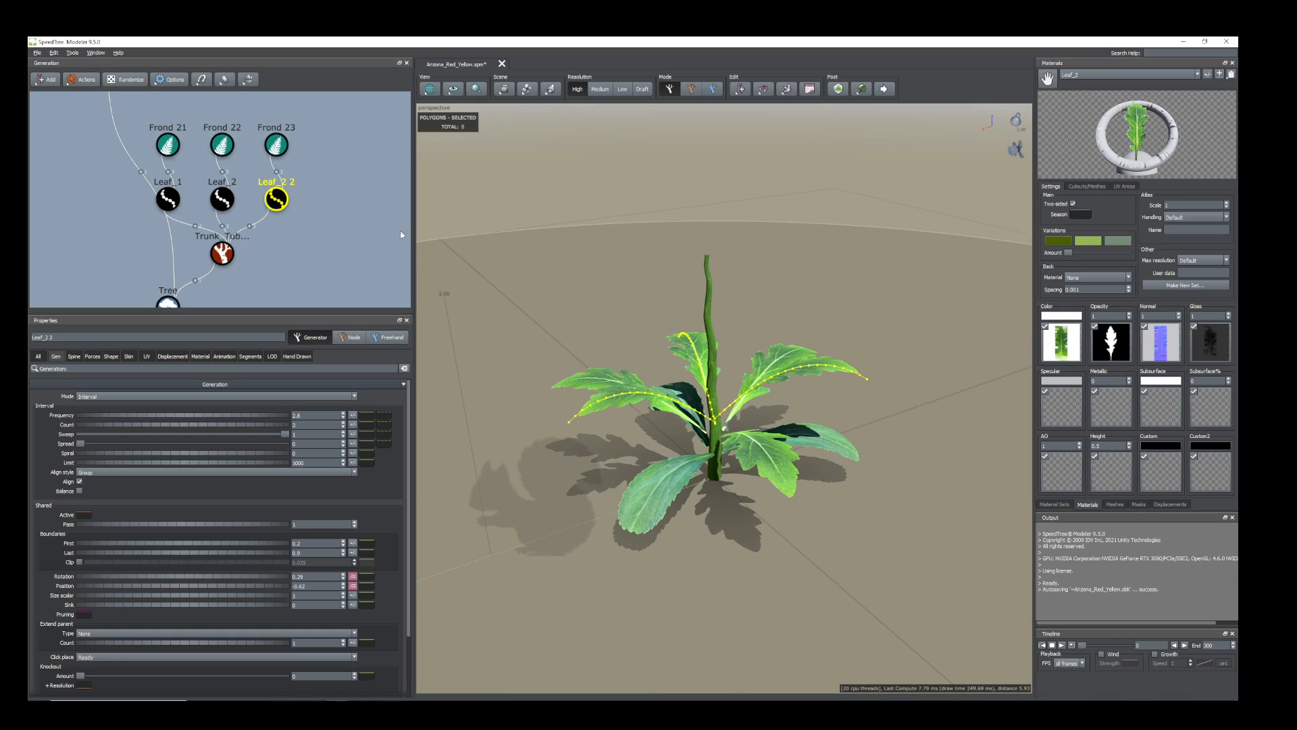
Duplicate Leaf_2 2 together with Frond 23 and attach the copy to the Trunk generator.
left_click(276, 144, "ctrl")
right_click(285, 202)
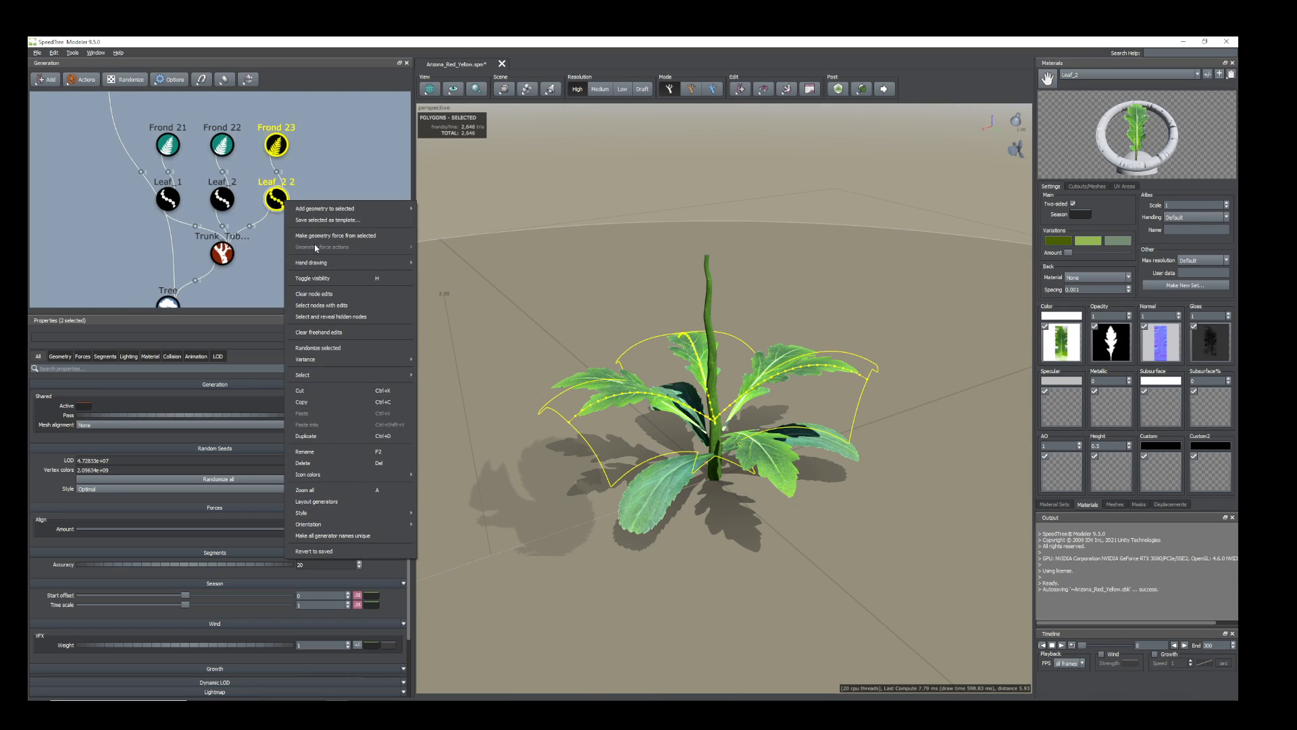
left_click(306, 435)
left_click_drag(331, 199, 228, 255)
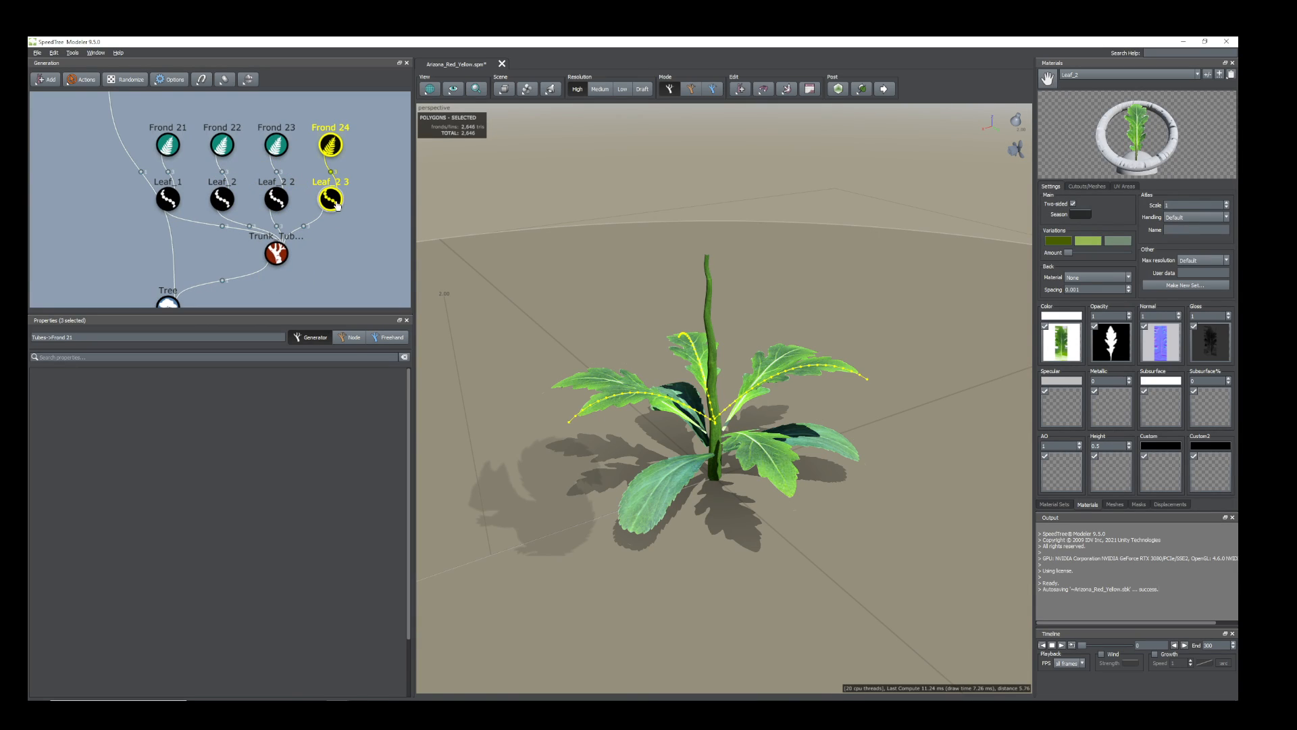
Offset the Leaf_2 3 branches with a generation position of -0.48 and a rotation of 0.38.
left_click(336, 203)
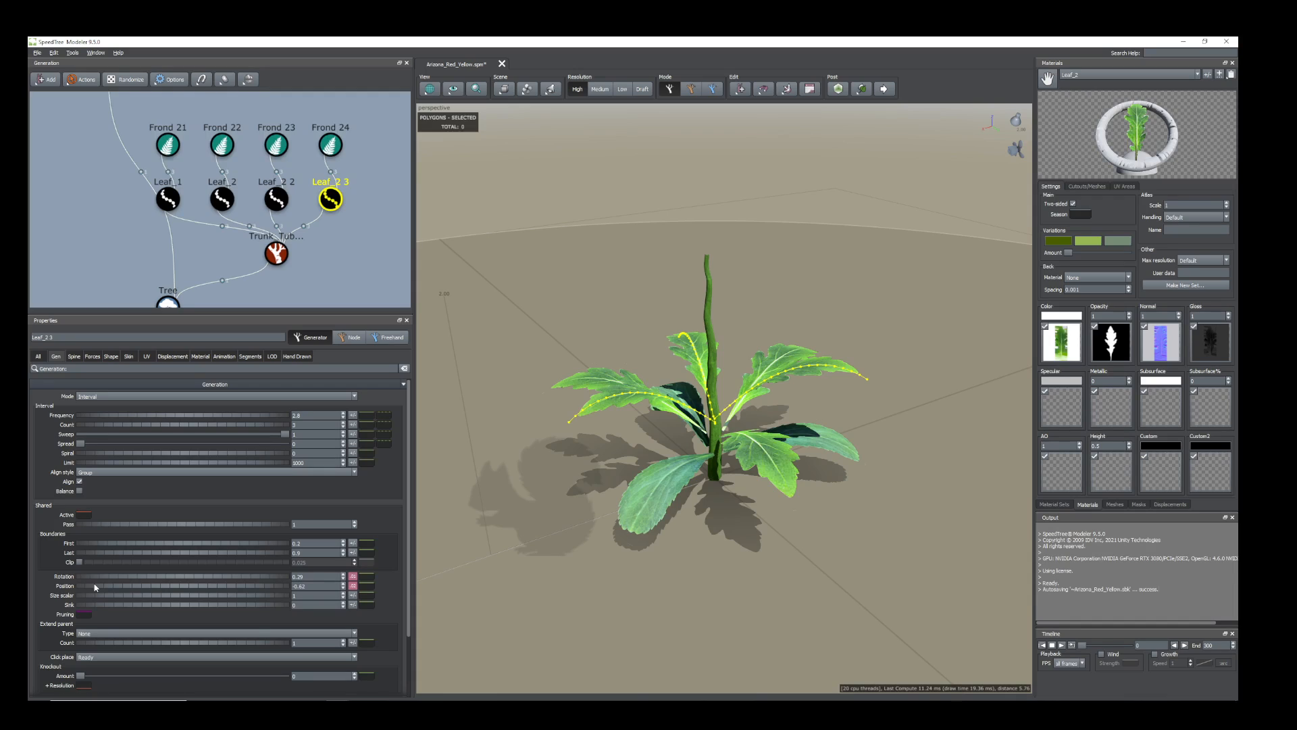
left_click_drag(94, 587, 92, 579)
left_click_drag(629, 539, 651, 552)
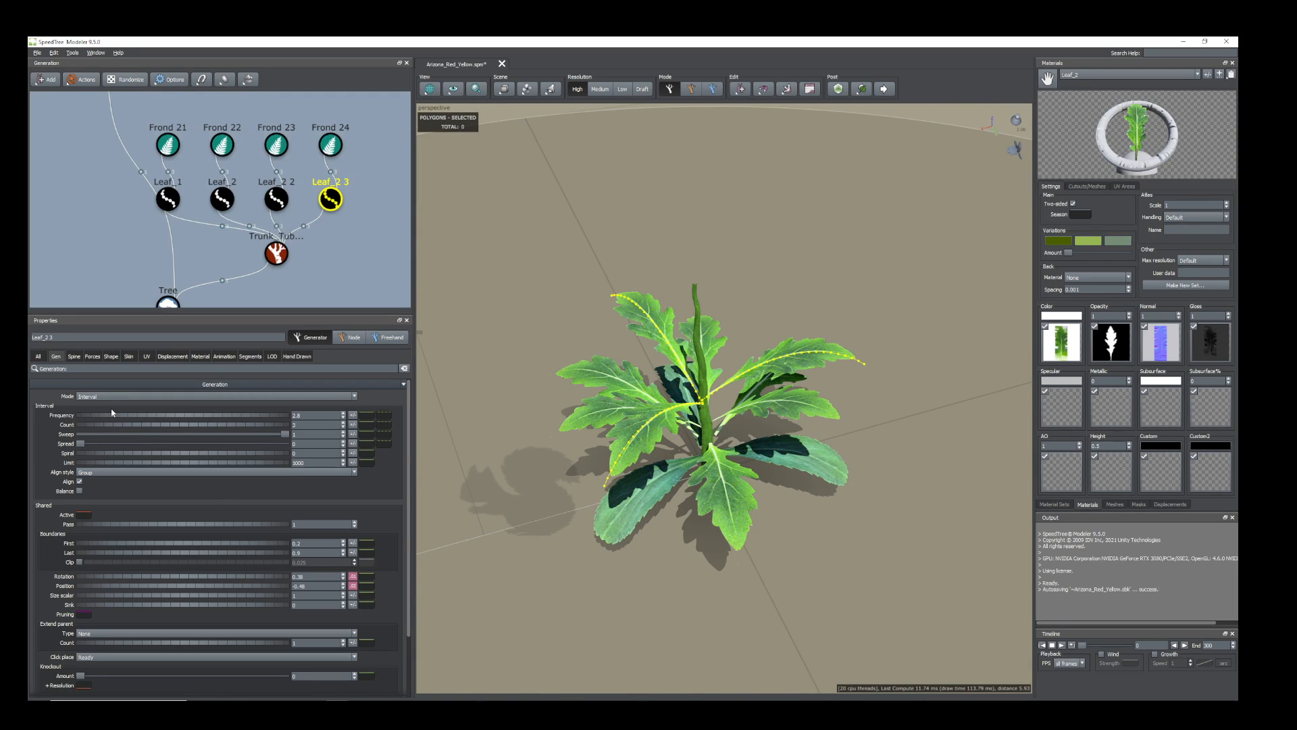
Shorten the Leaf_2 3 branches by setting their spine length to 0.6 of the parent.
left_click(74, 357)
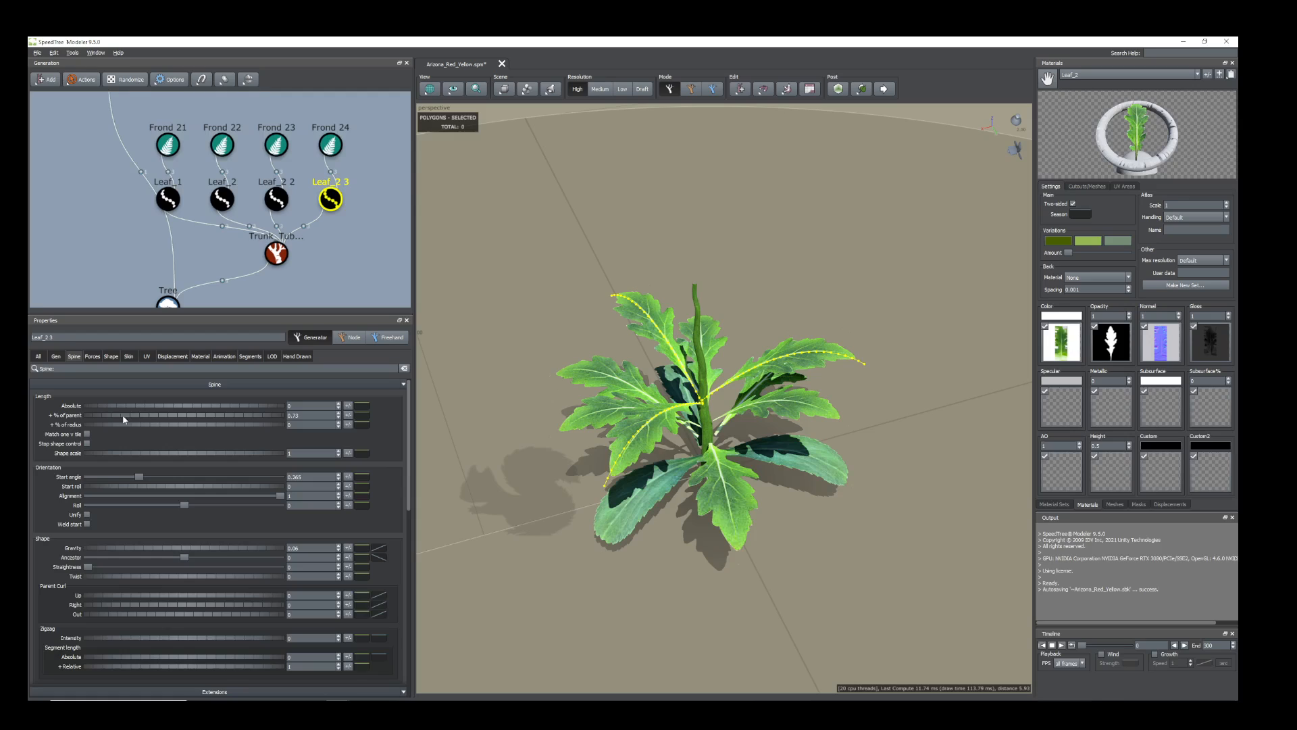
left_click_drag(146, 419, 133, 418)
mouse_move(538, 410)
left_mouse_down()
mouse_move(570, 405)
mouse_move(544, 388)
left_mouse_up()
left_click_drag(743, 386, 762, 406)
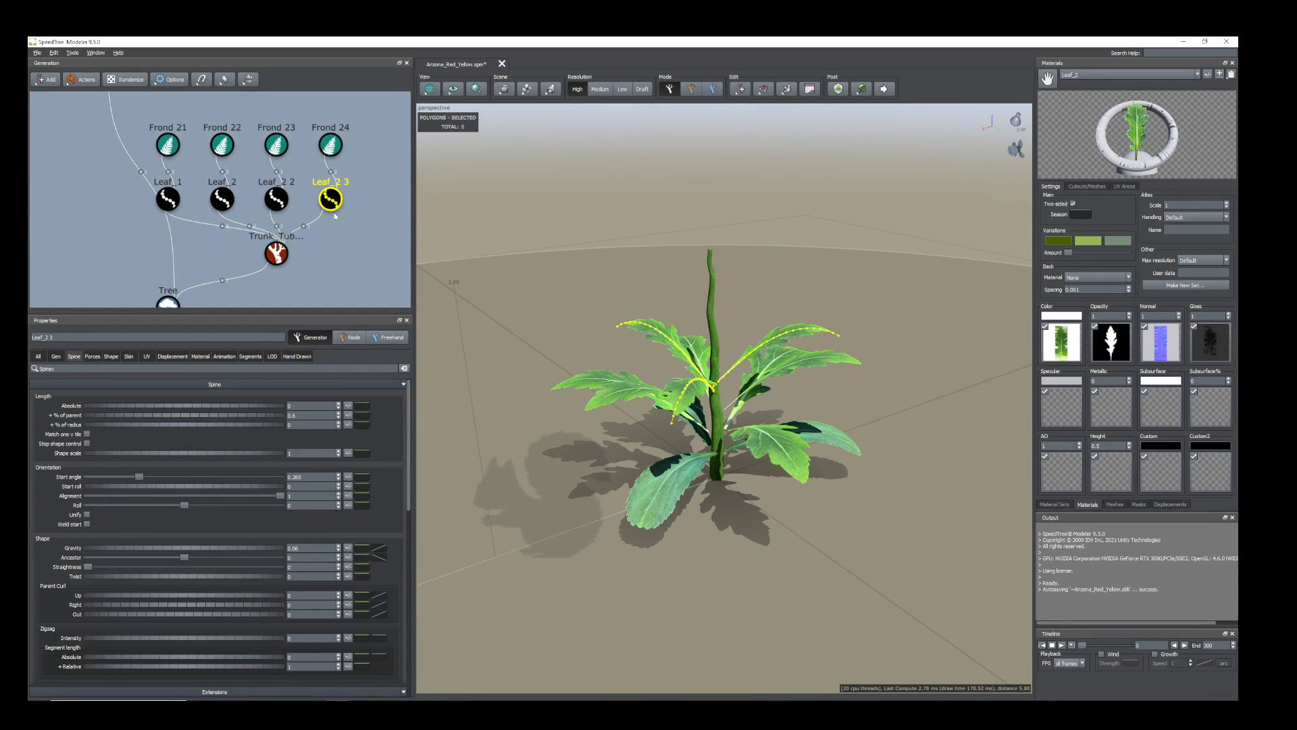
Duplicate Leaf_2 3 together with Frond 24 and attach the copy to the Trunk_Tube 11 generator.
left_click_drag(351, 184, 316, 126)
right_click(334, 199)
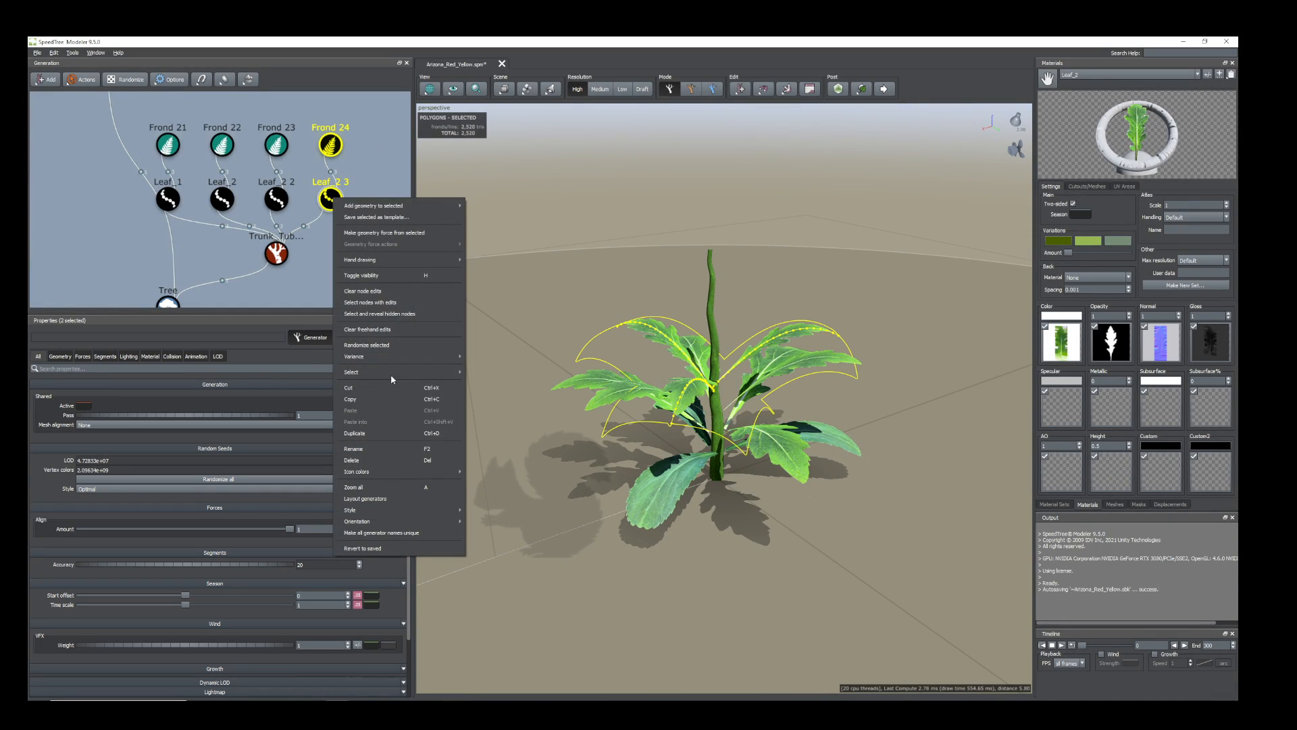
left_click(364, 433)
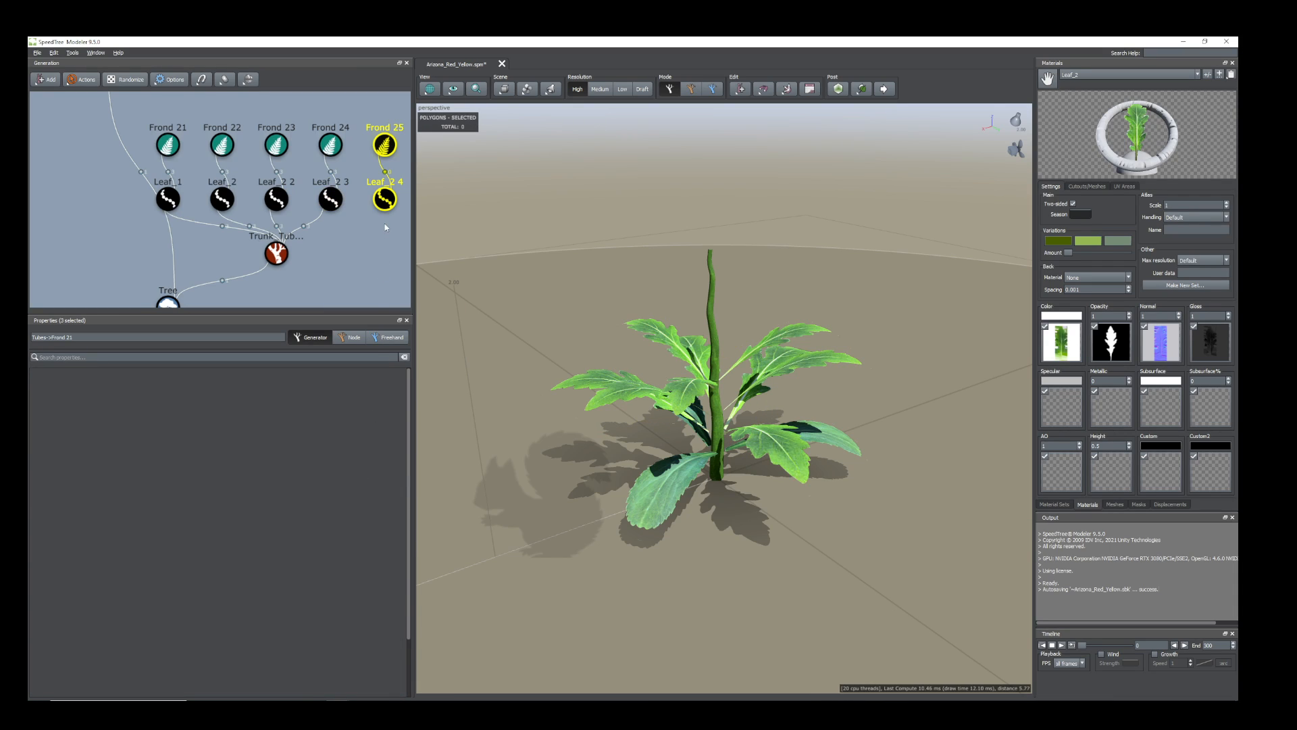
left_click_drag(385, 210, 277, 257)
middle_click_drag(372, 259, 297, 273)
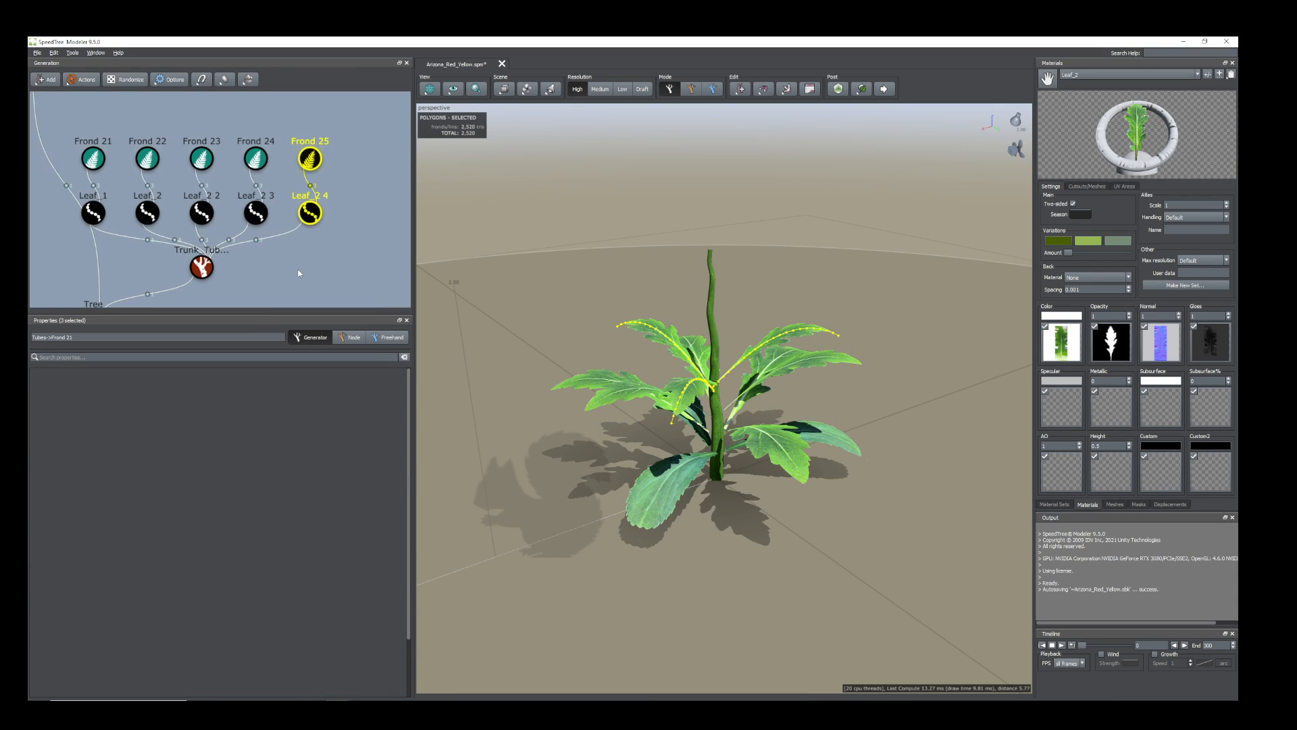
Offset the Leaf_2 4 branches along the stem with a generation position of -0.37 and increase their rotation.
left_click(312, 215)
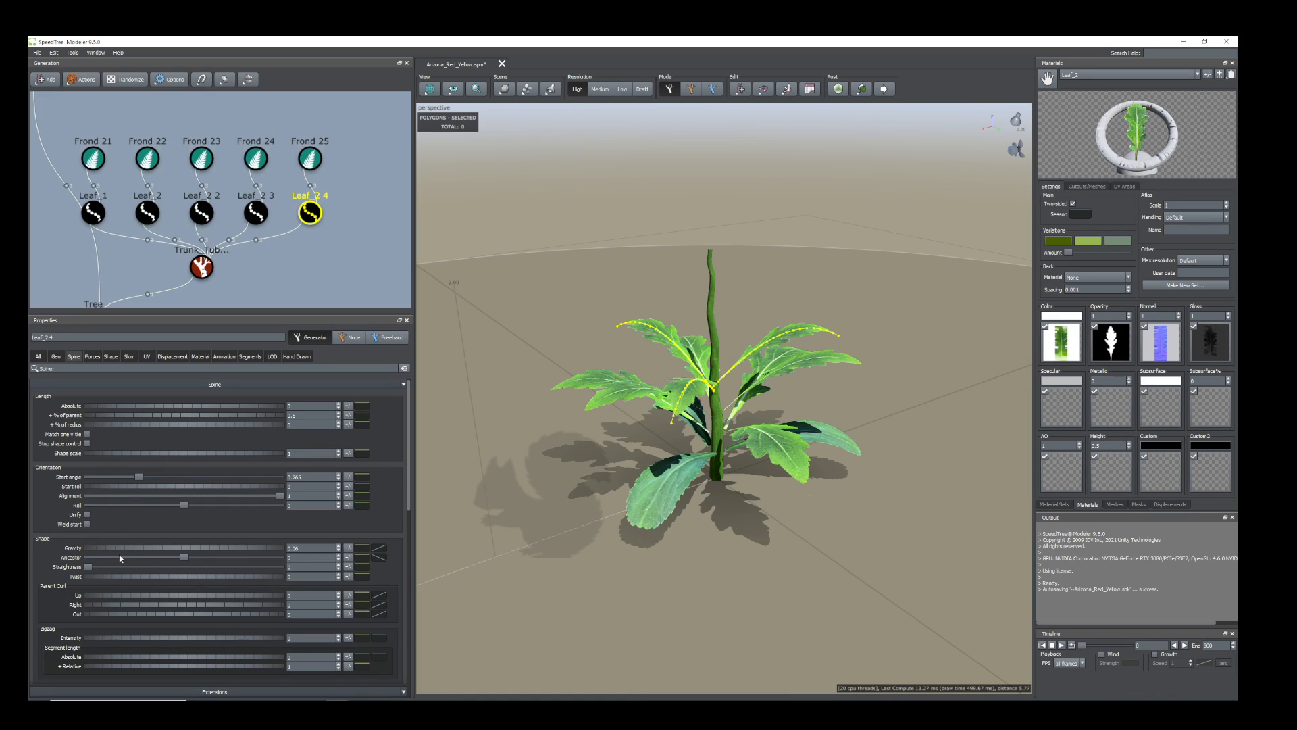
left_click(56, 356)
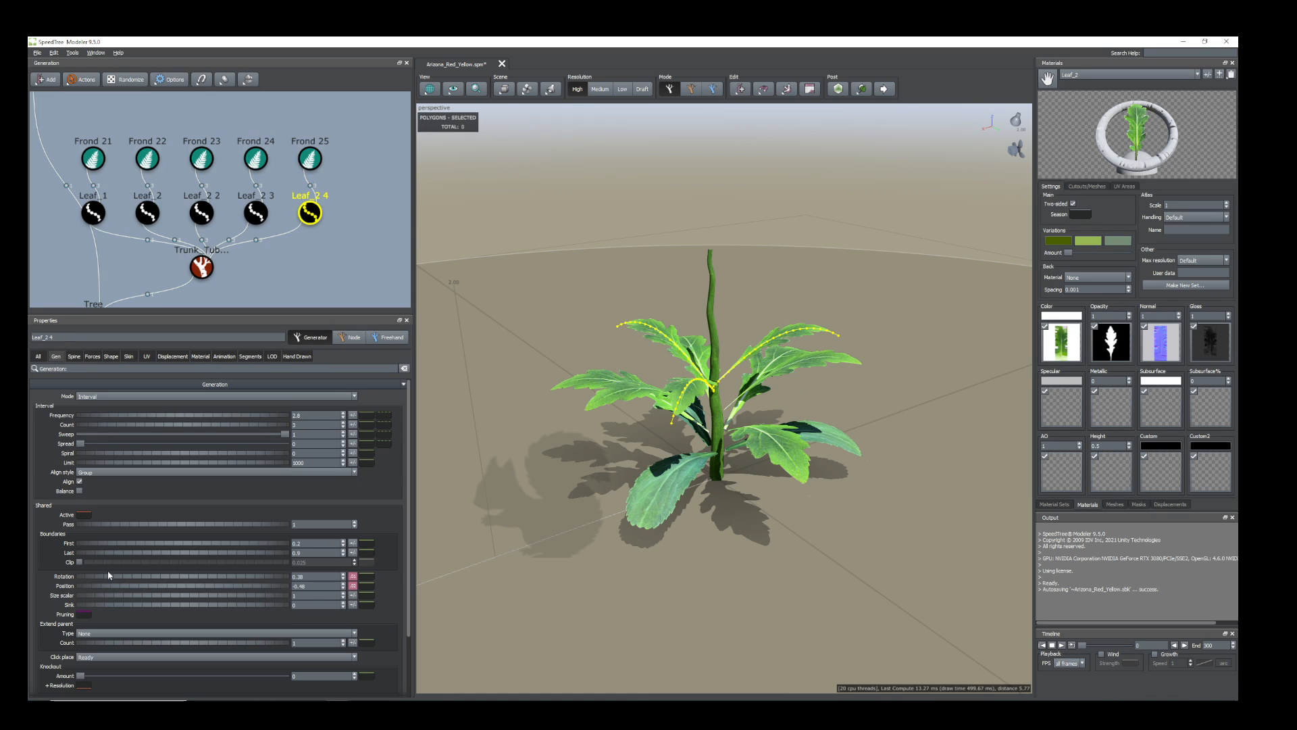
left_click_drag(110, 578, 113, 589)
left_click_drag(863, 444, 833, 473)
Shorten the Leaf_2 4 branches by setting their spine length to 0.45 of the parent.
left_click(74, 356)
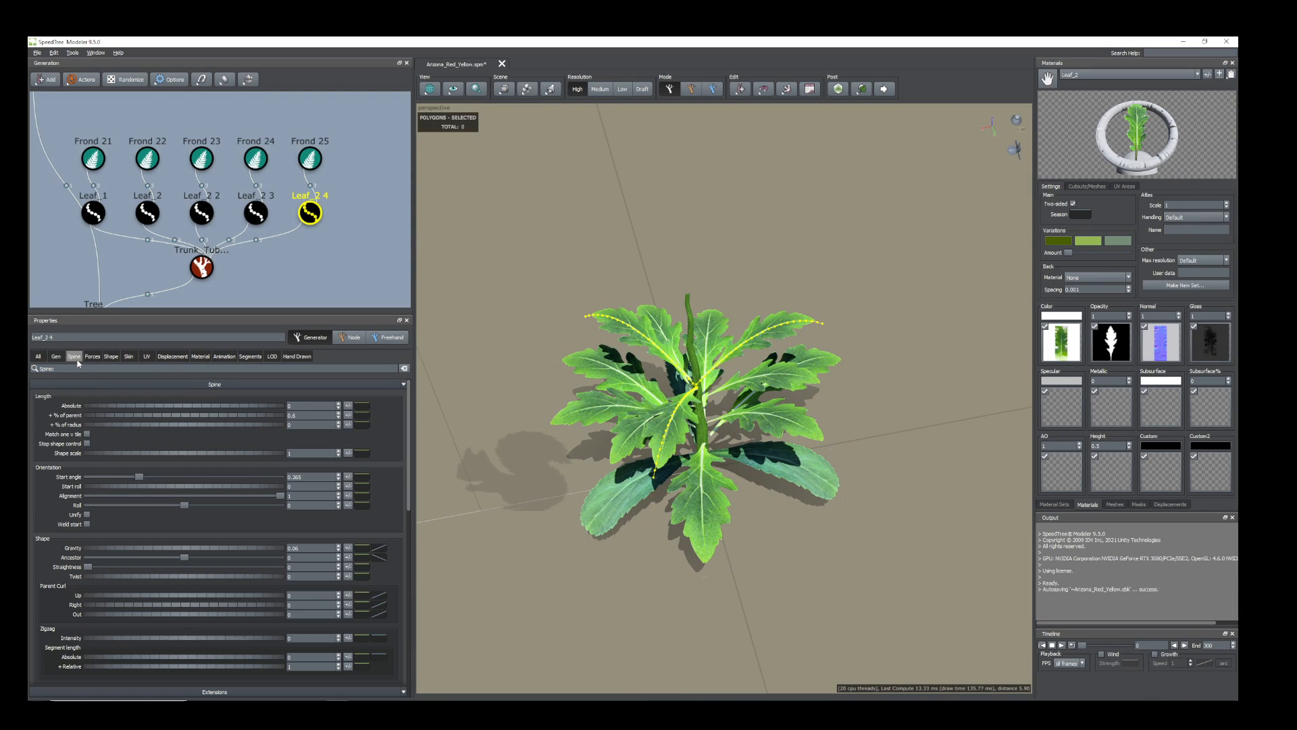
left_click_drag(147, 420, 129, 419)
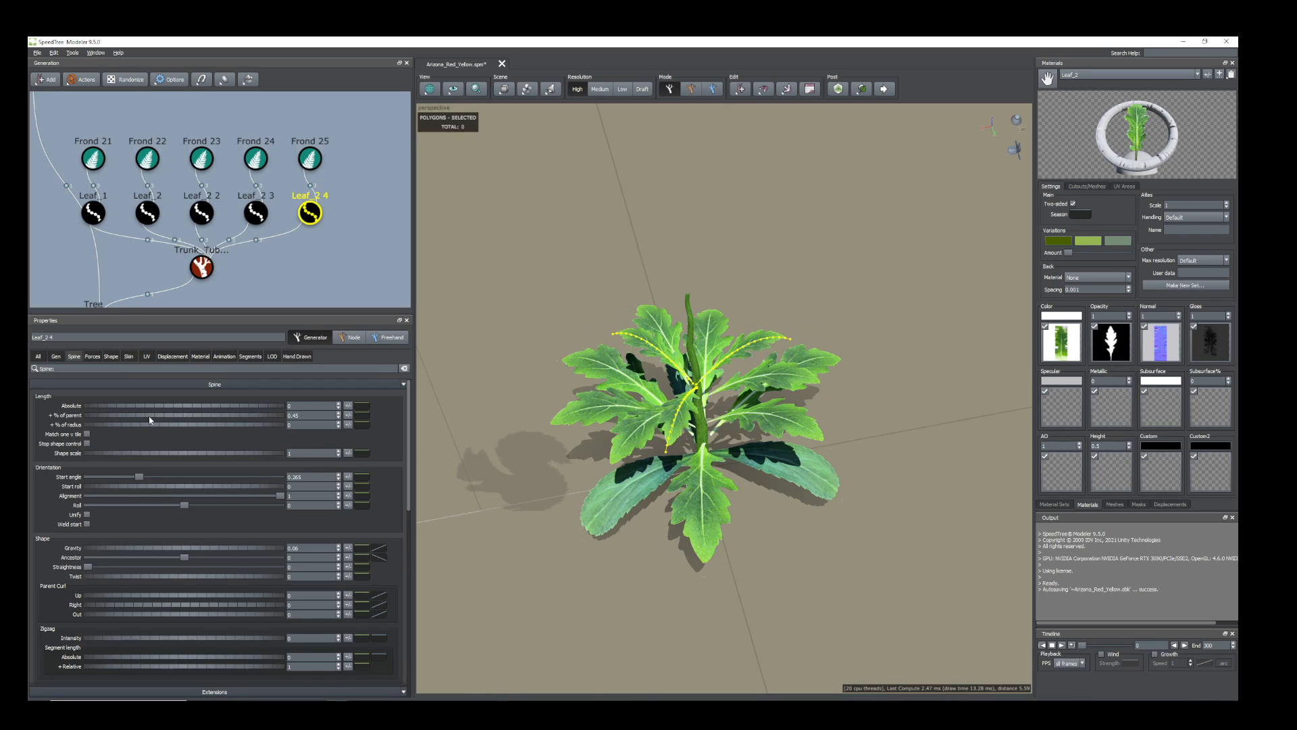
mouse_move(606, 478)
left_mouse_down()
mouse_move(633, 456)
mouse_move(618, 456)
left_mouse_up()
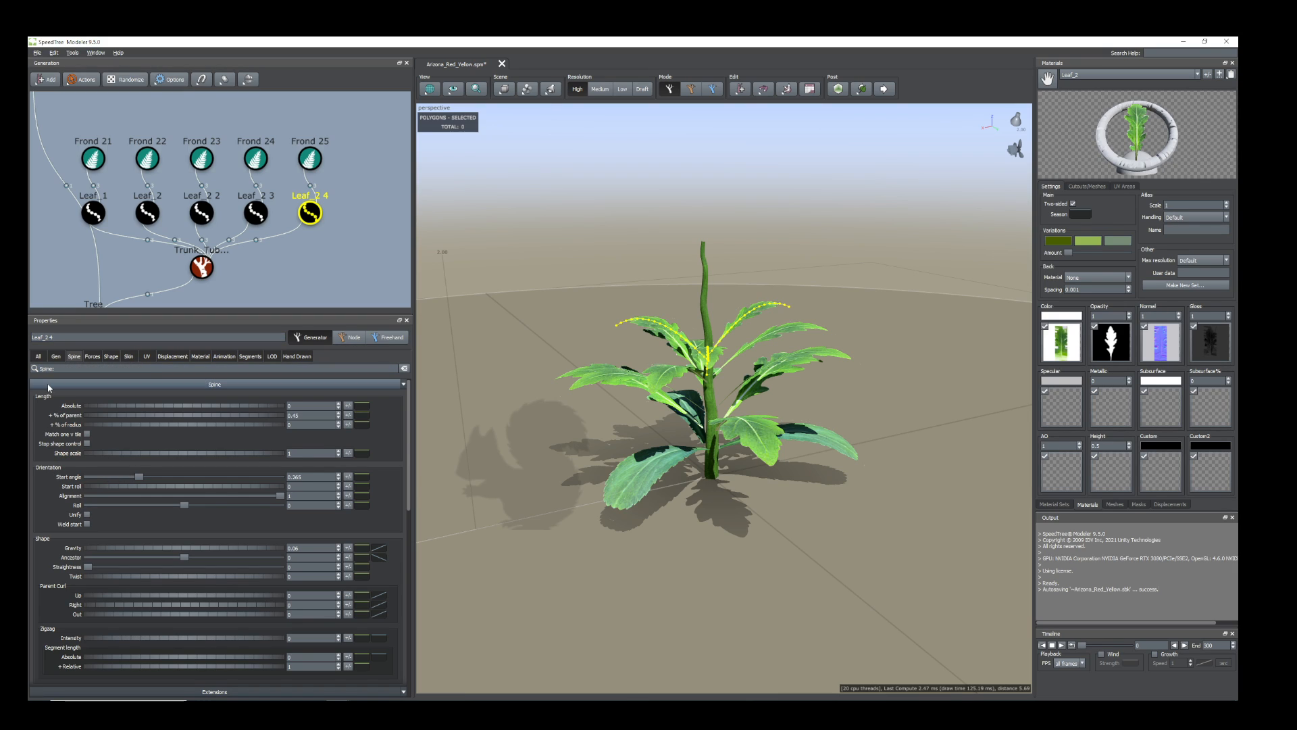
Raise the Leaf_2 4 branches on the stem with a generation position of -0.33 and check the spacing from several angles.
left_click(56, 357)
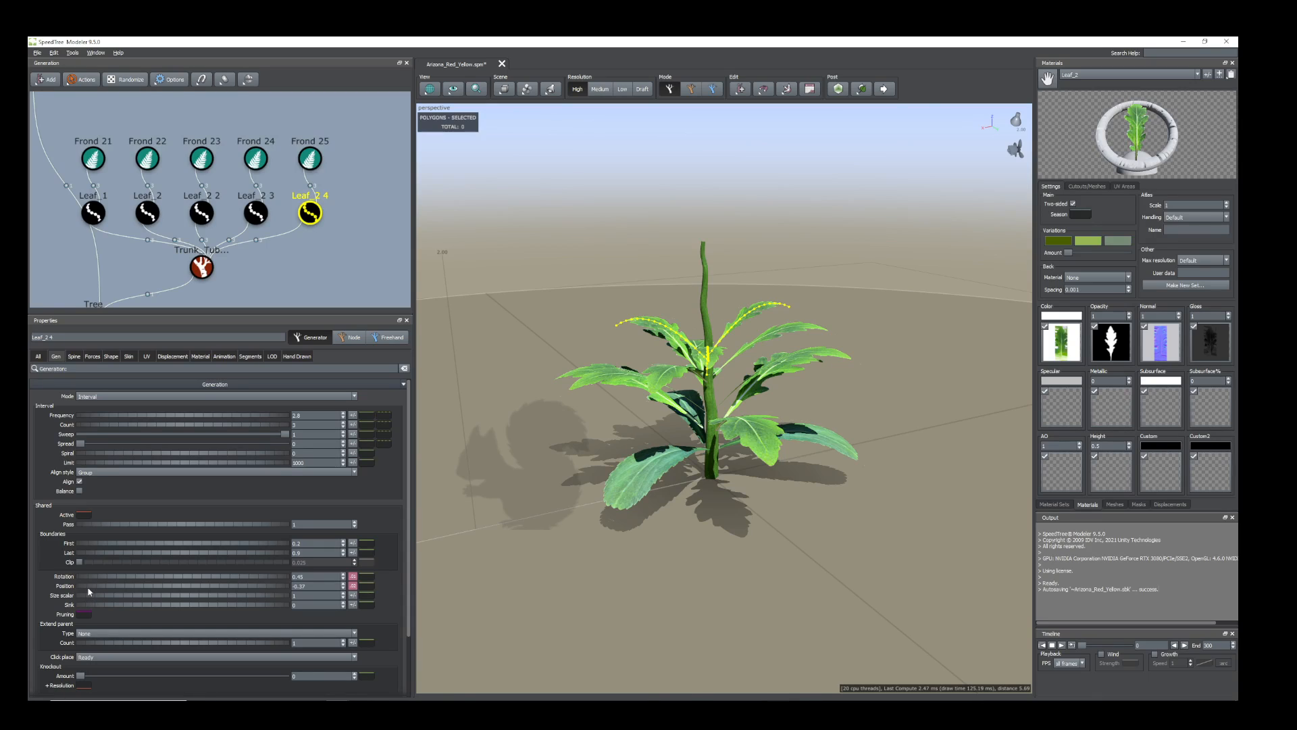
left_click_drag(88, 592, 91, 591)
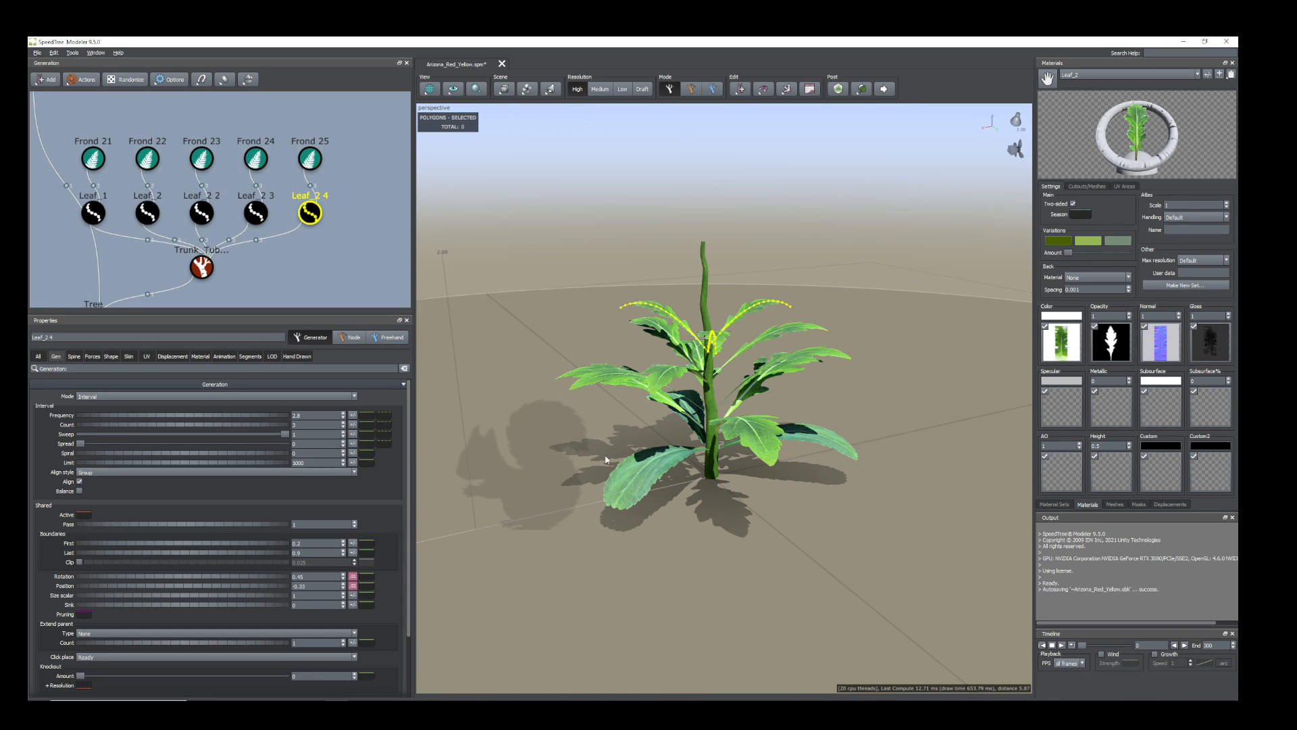
left_click_drag(606, 460, 673, 461)
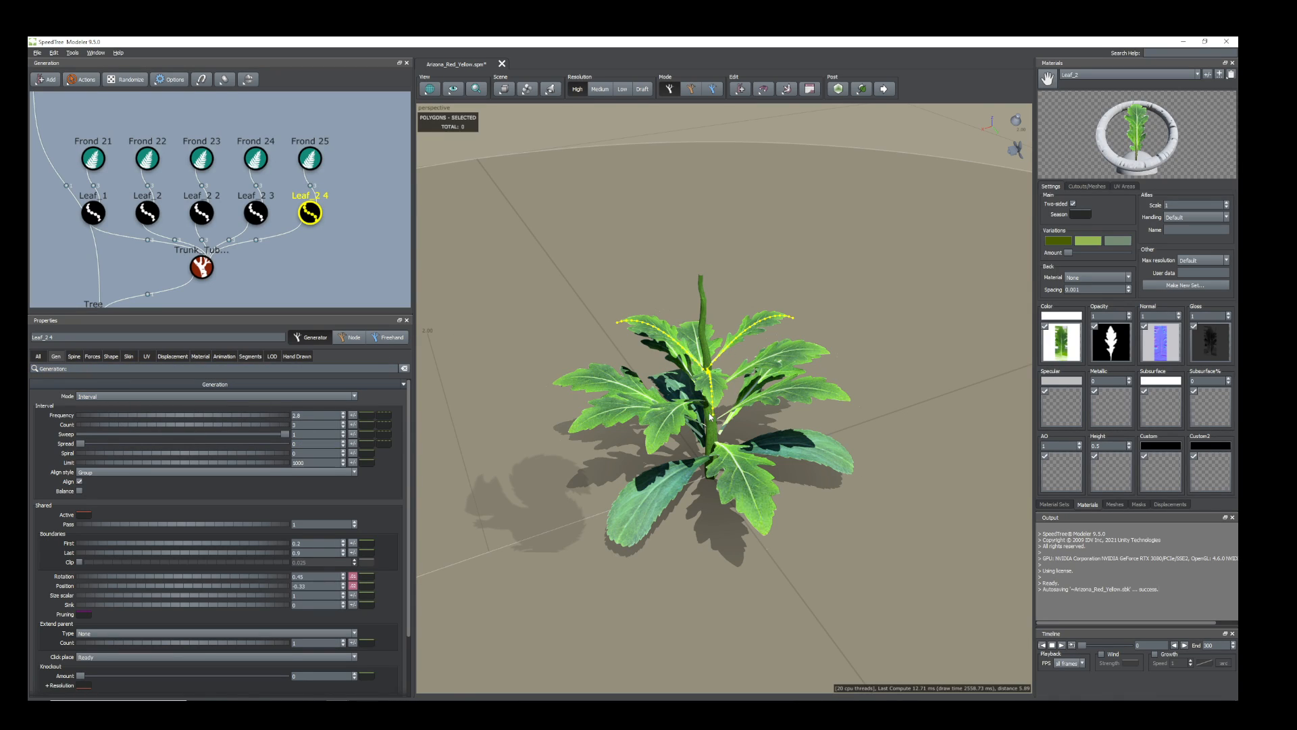
left_click_drag(747, 435, 689, 401)
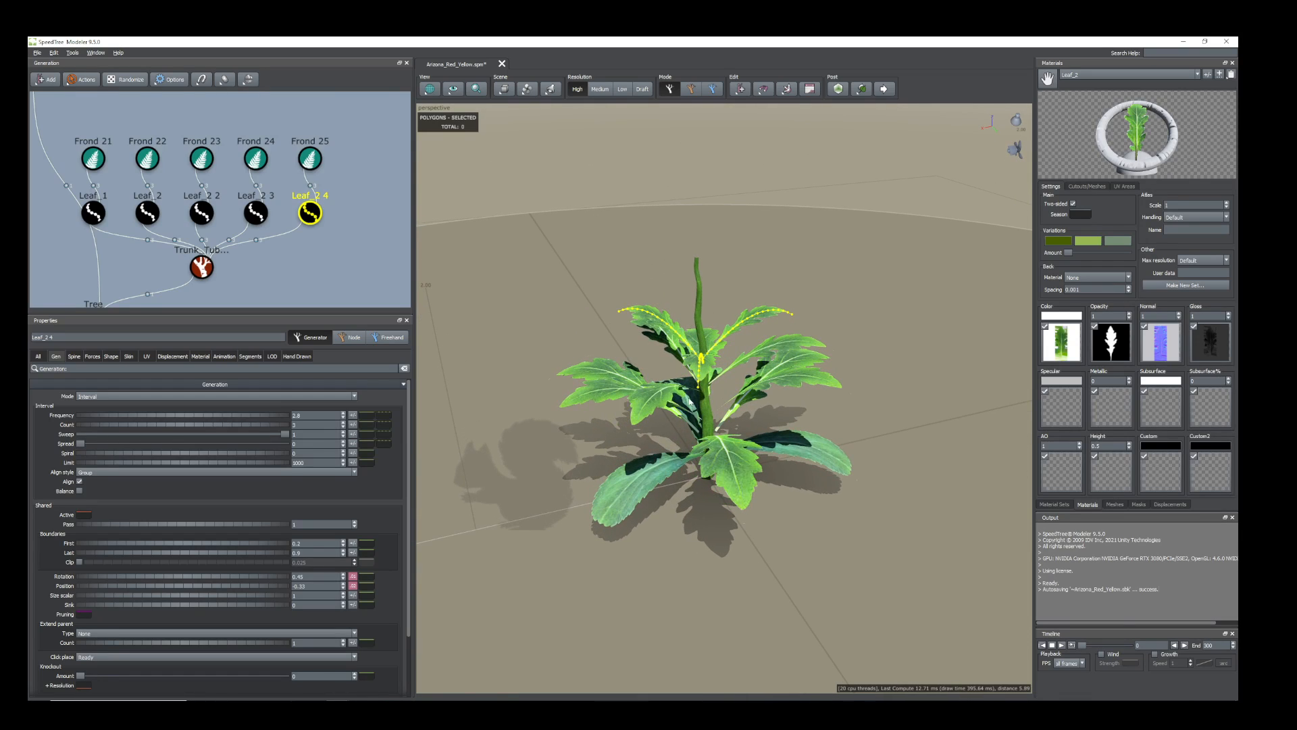
left_click_drag(838, 359, 705, 336)
middle_click_drag(704, 335, 735, 404)
left_click_drag(735, 404, 734, 375)
Duplicate Leaf_2 4 together with Frond 25 and attach the copy to the Trunk_Tube 11 generator.
left_click_drag(337, 223, 300, 173)
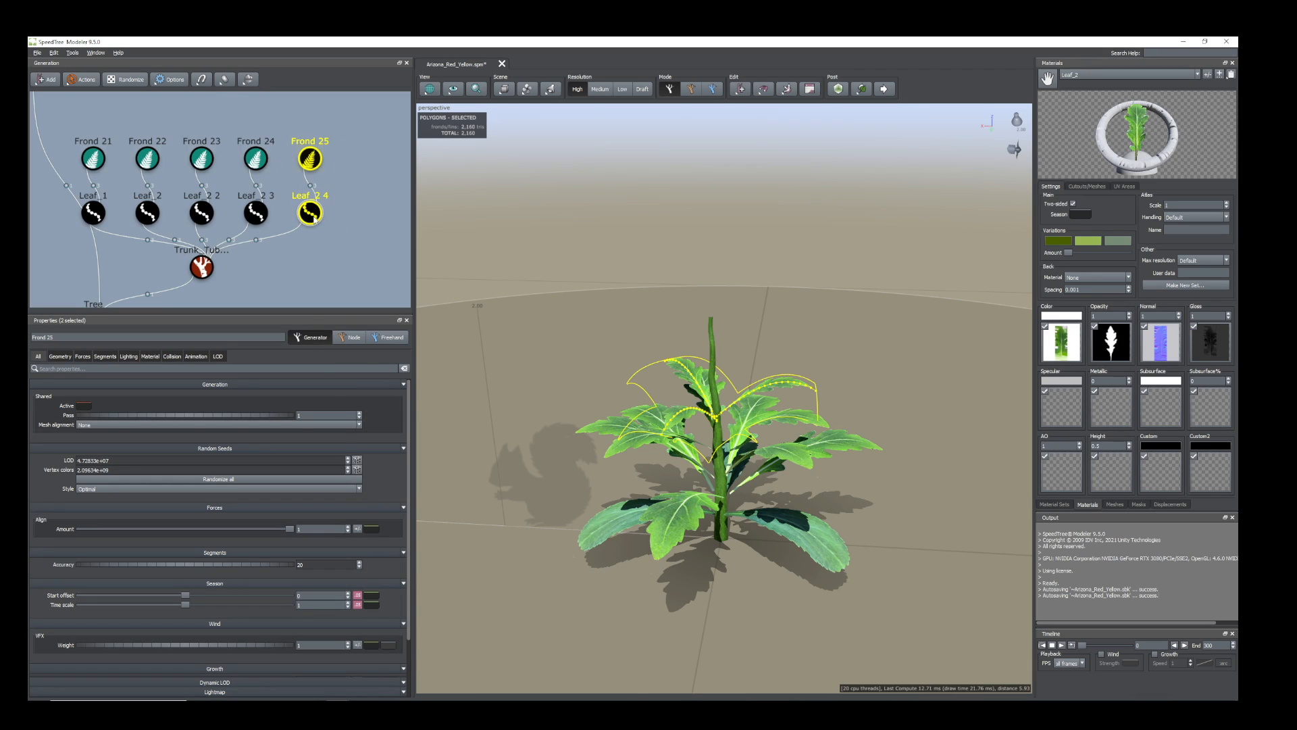
right_click(315, 219)
left_click(352, 452)
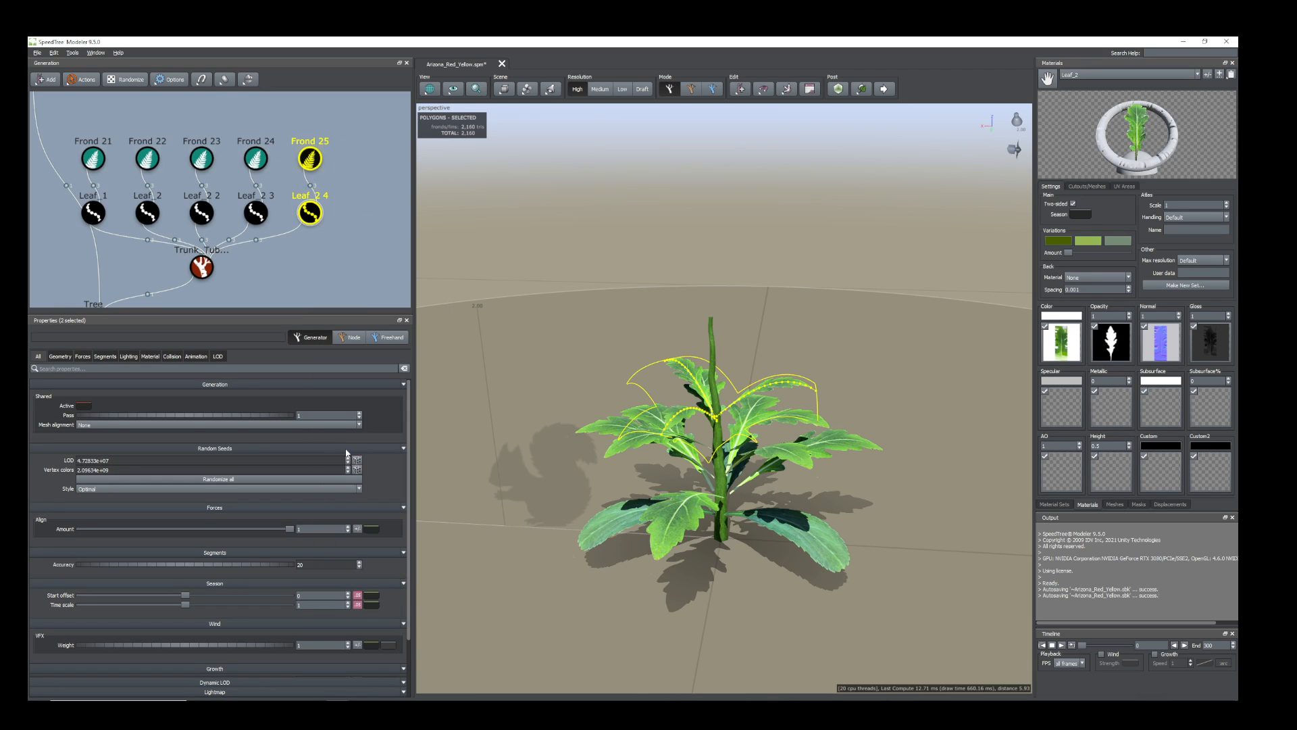
left_click_drag(348, 234, 205, 268)
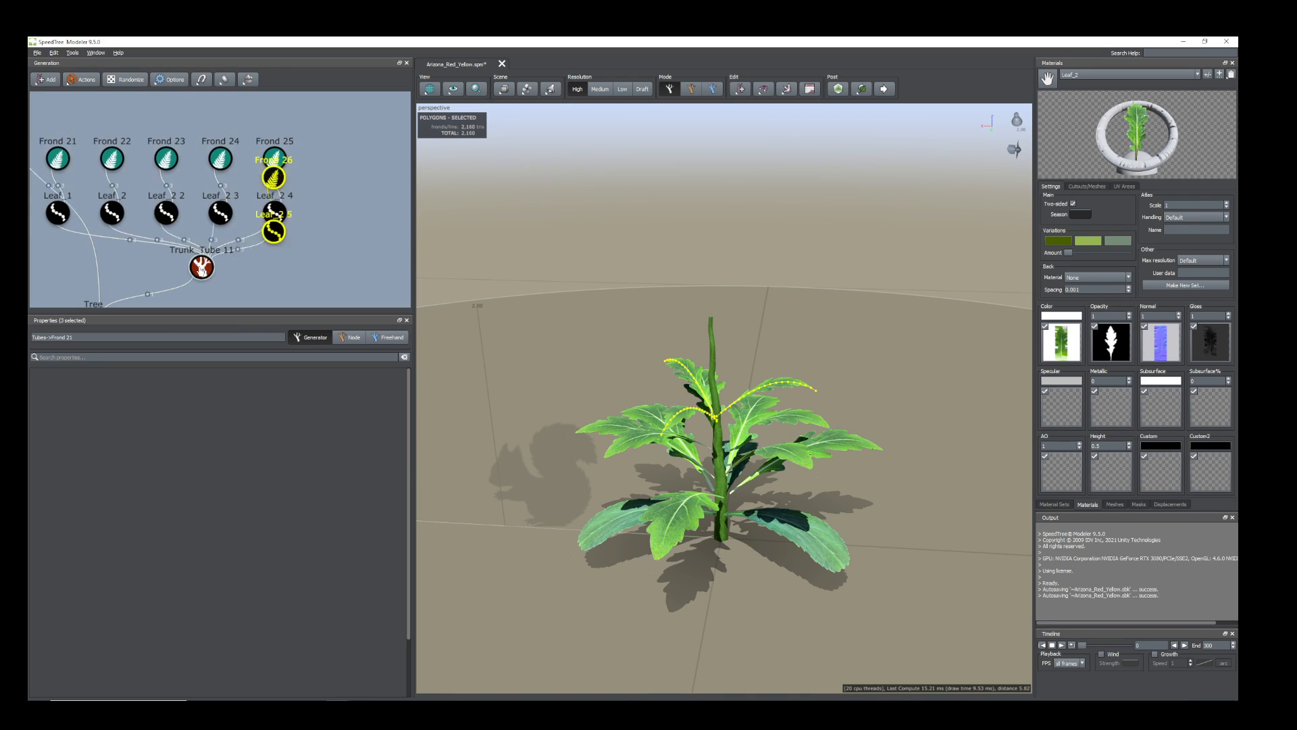
Raise and rotate the Leaf_2 5 branches around the stem and set their spine length to 0.34 of the parent.
left_click(307, 216)
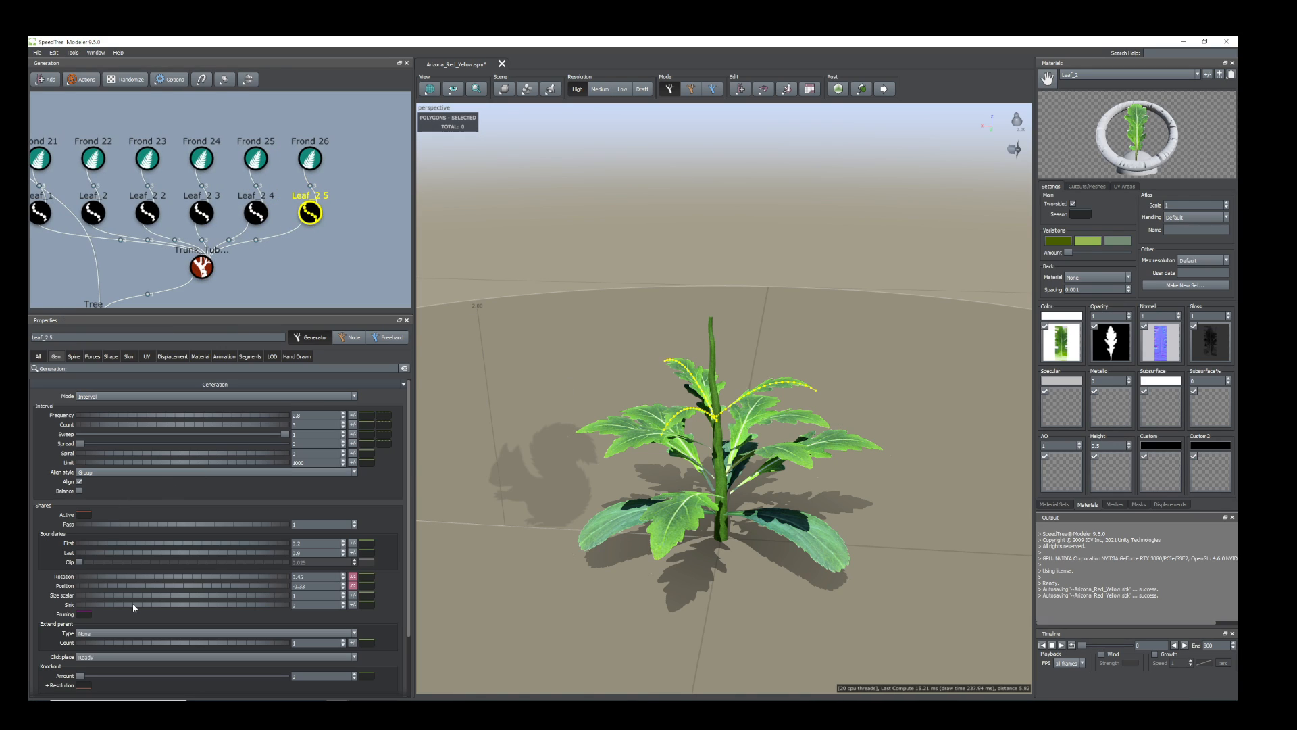
left_click_drag(88, 588, 91, 578)
left_click(75, 356)
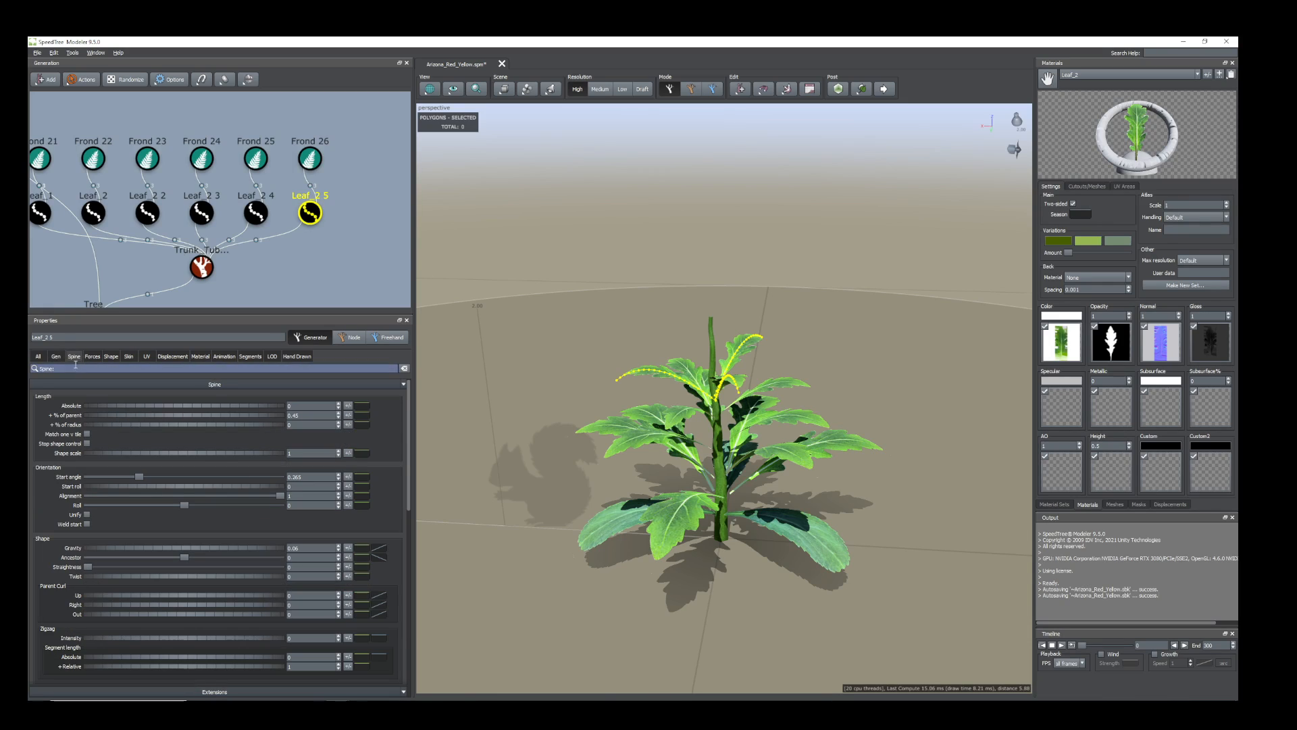
left_click_drag(131, 416, 128, 417)
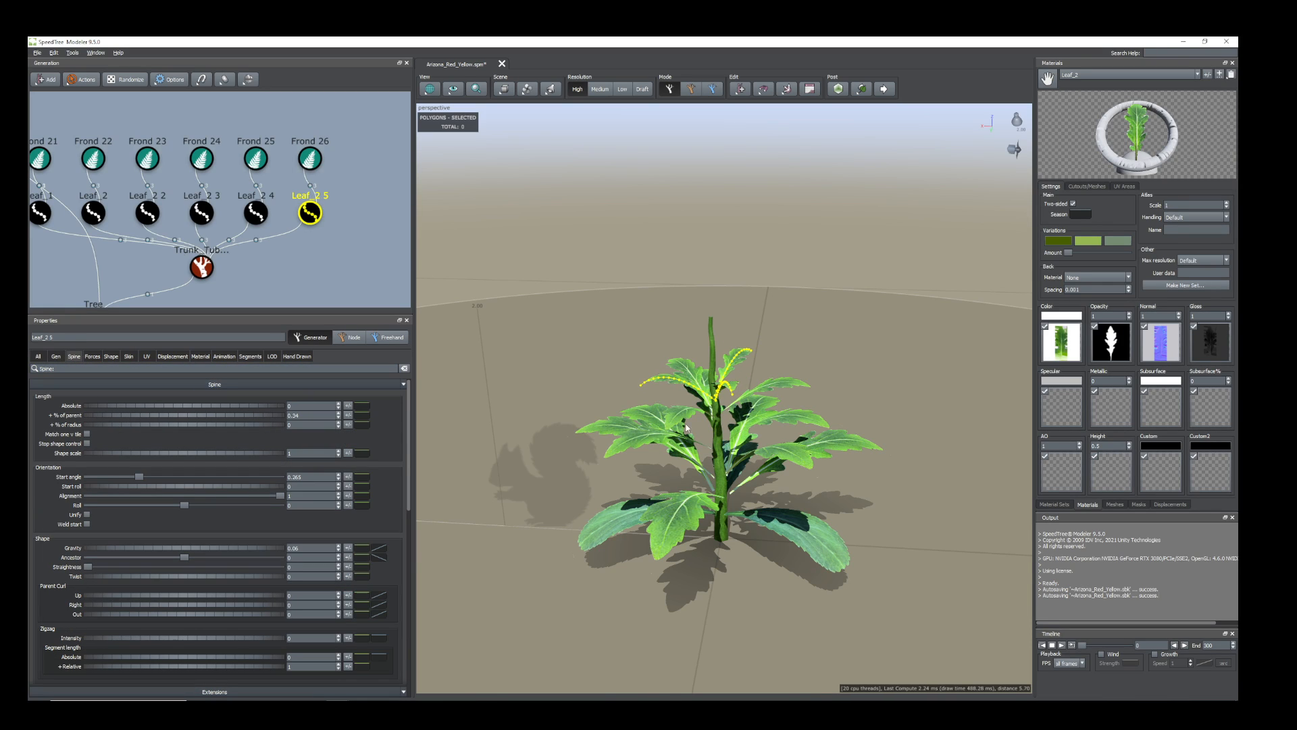
left_click_drag(685, 428, 750, 351)
scroll(718, 449, "up", 3)
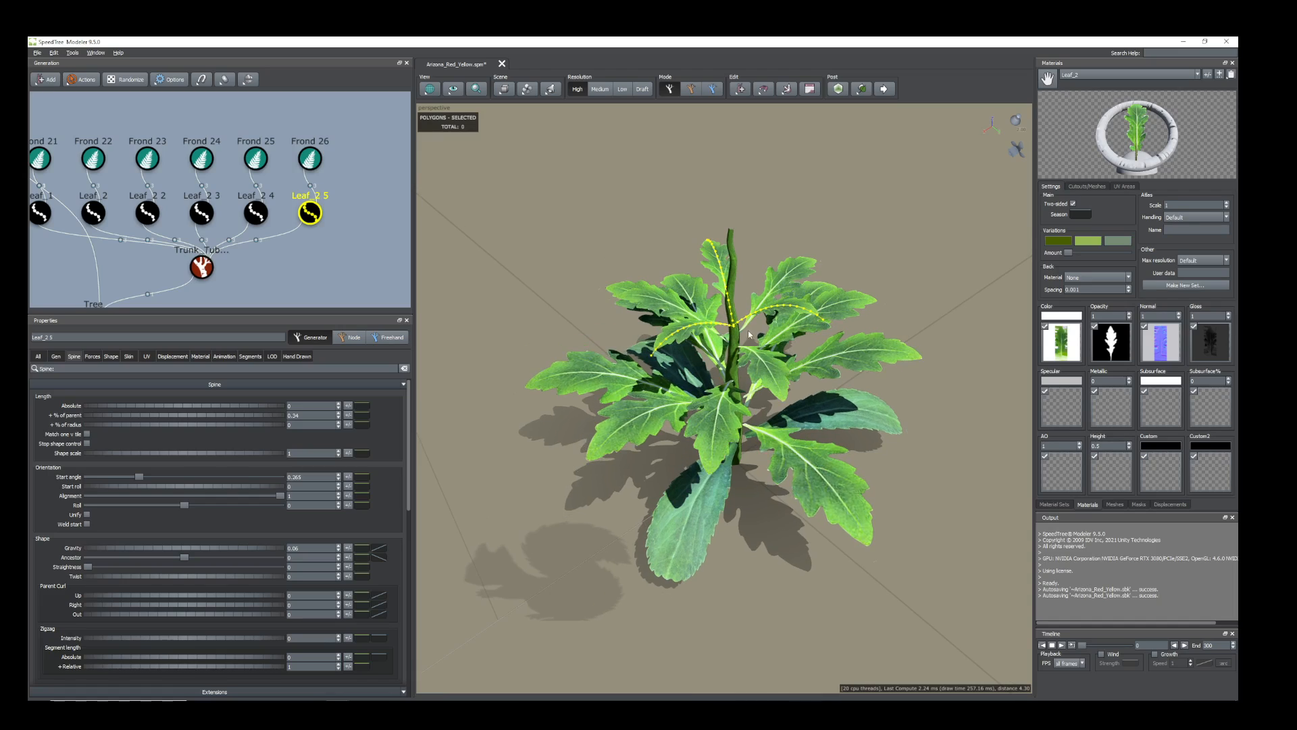
Select the trunk and examine the Bud_Tube, Bud_Tube 2 and Bud_Tube 3 meshes in the mesh preview.
left_click(736, 280)
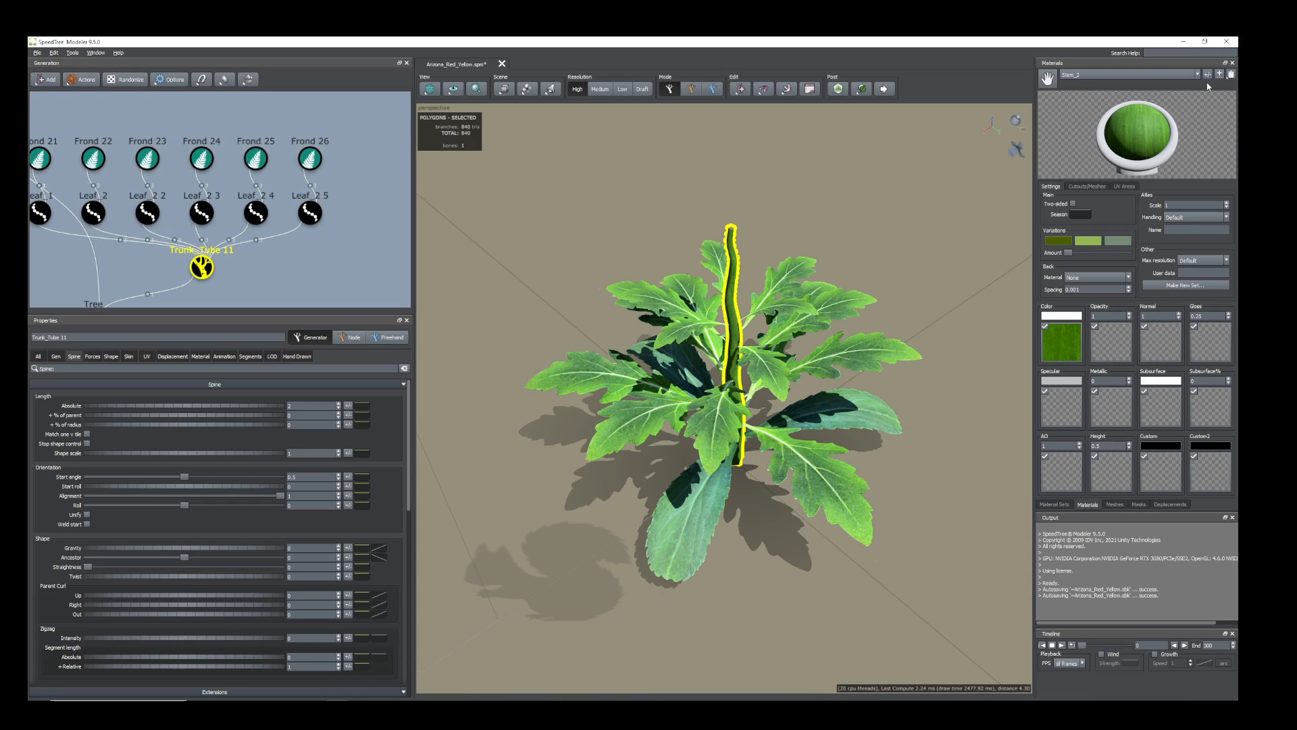
left_click(1114, 505)
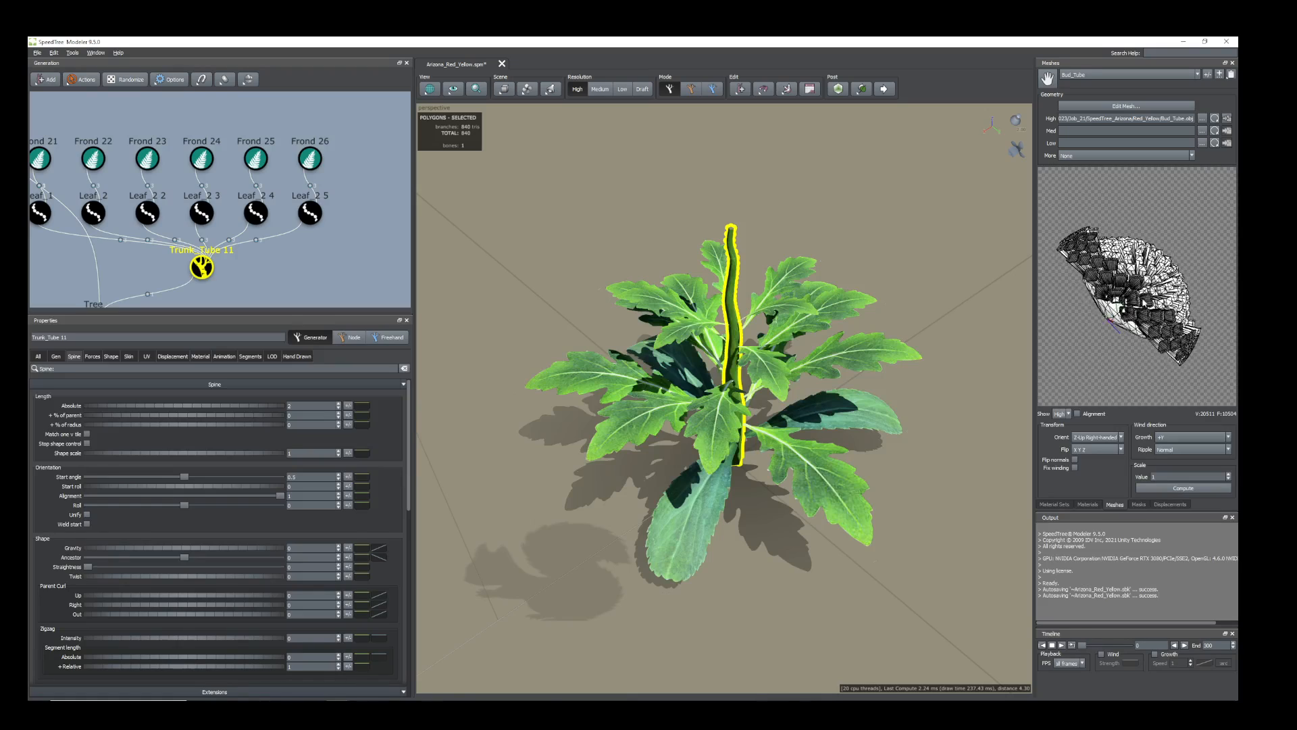
left_click(1199, 75)
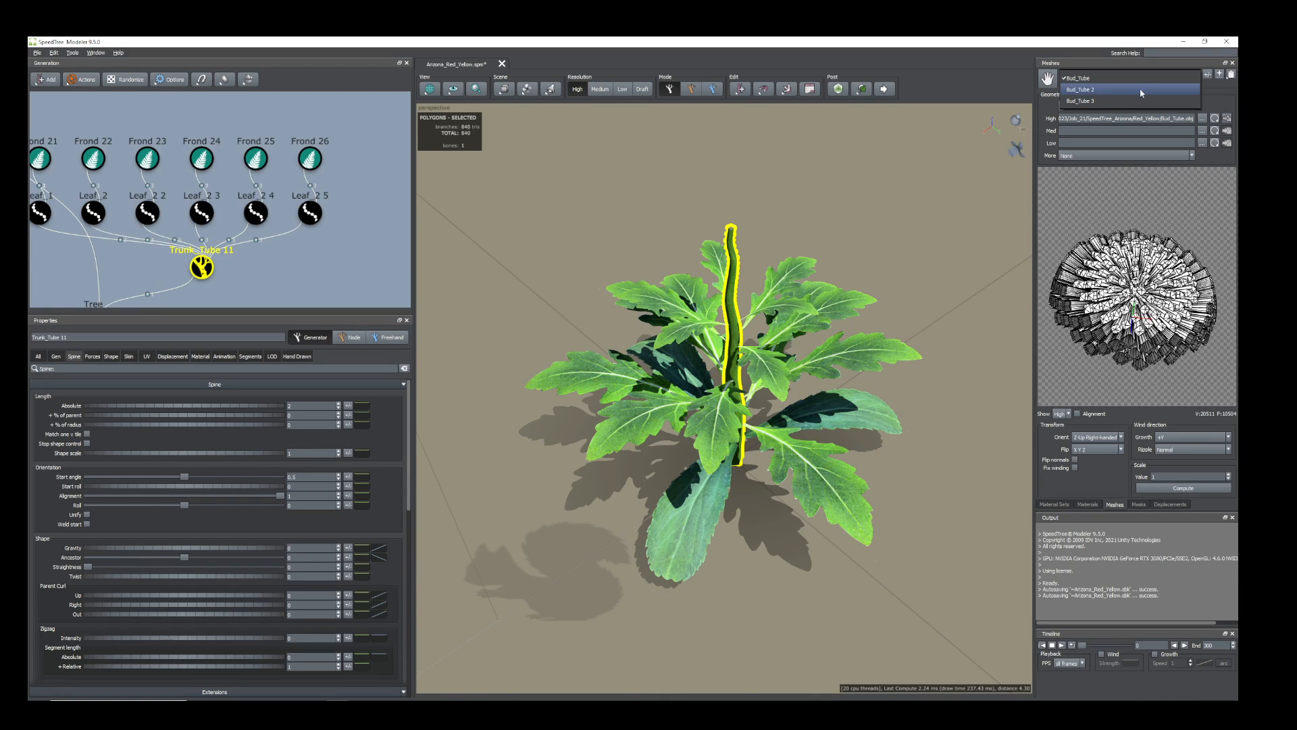
left_click(1118, 100)
left_click(1195, 81)
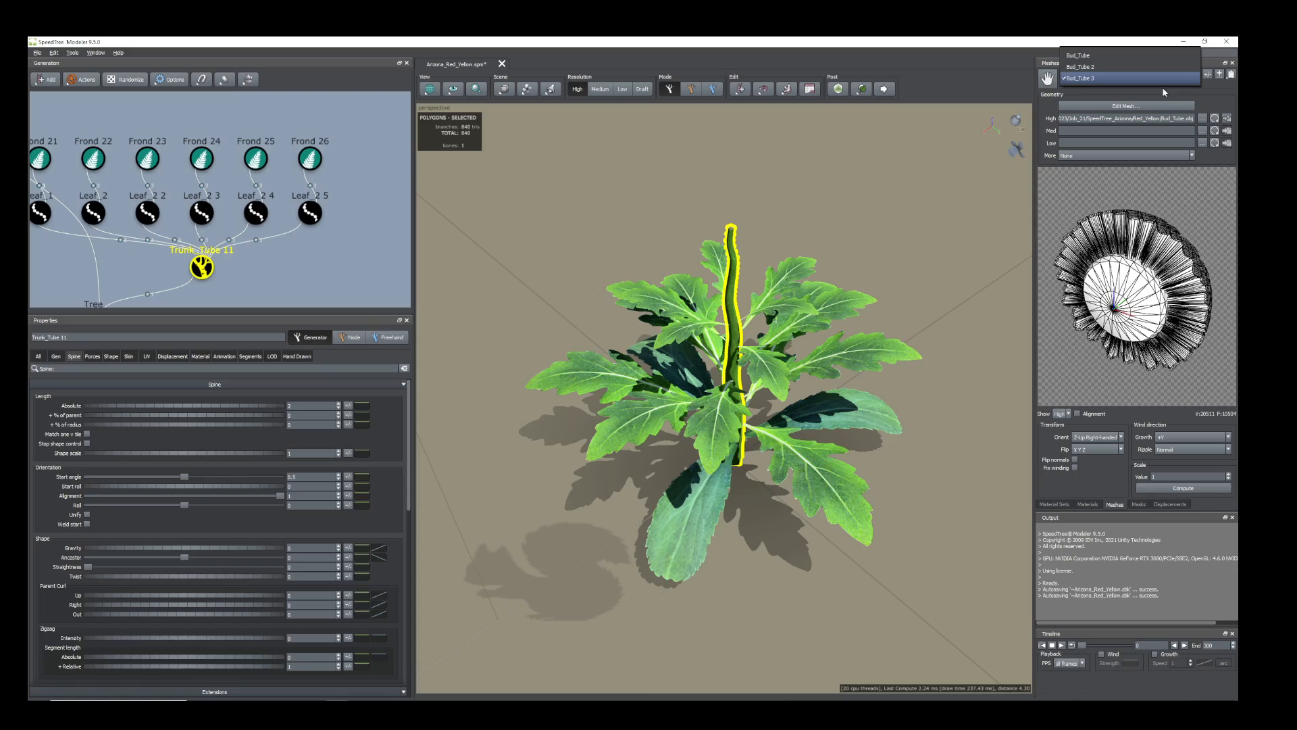
left_click(1115, 67)
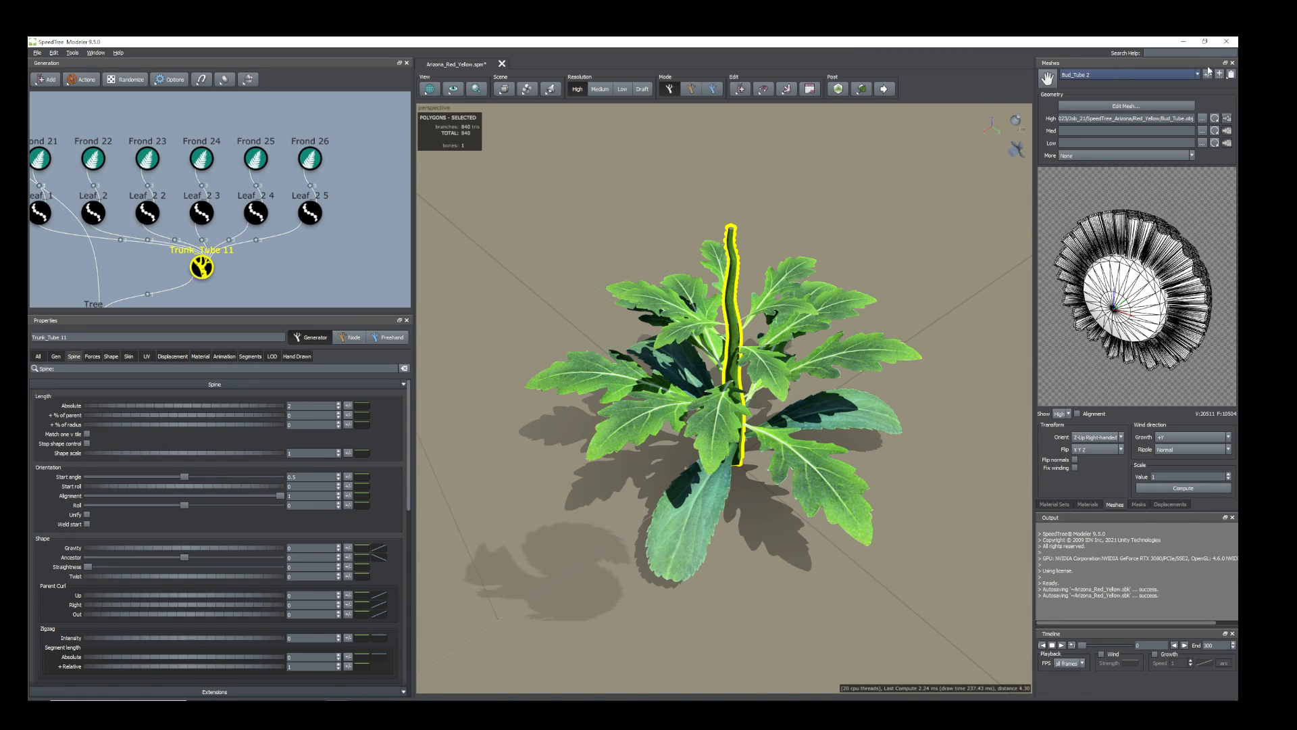
left_click(1200, 76)
left_click(1115, 67)
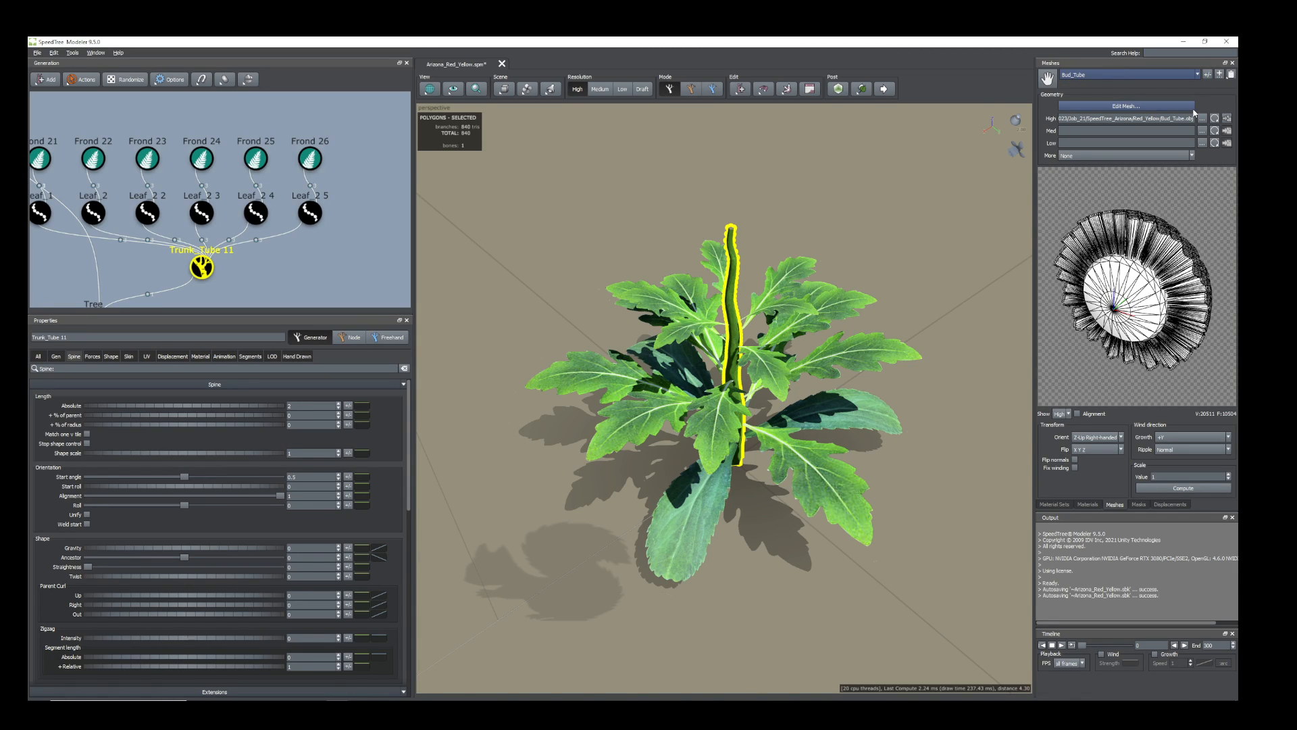
left_click_drag(1129, 299, 1071, 365)
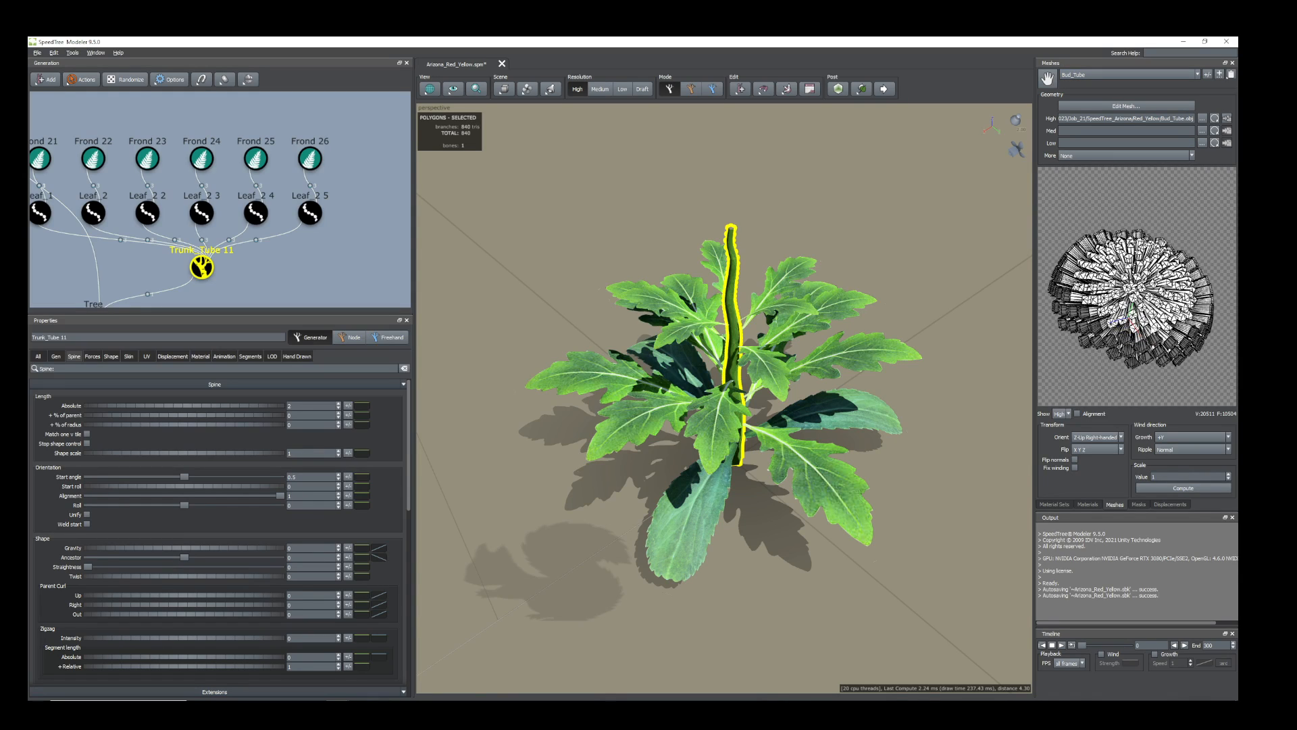
mouse_move(1134, 327)
left_mouse_down()
mouse_move(1152, 297)
mouse_move(1175, 305)
mouse_move(1128, 314)
left_mouse_up()
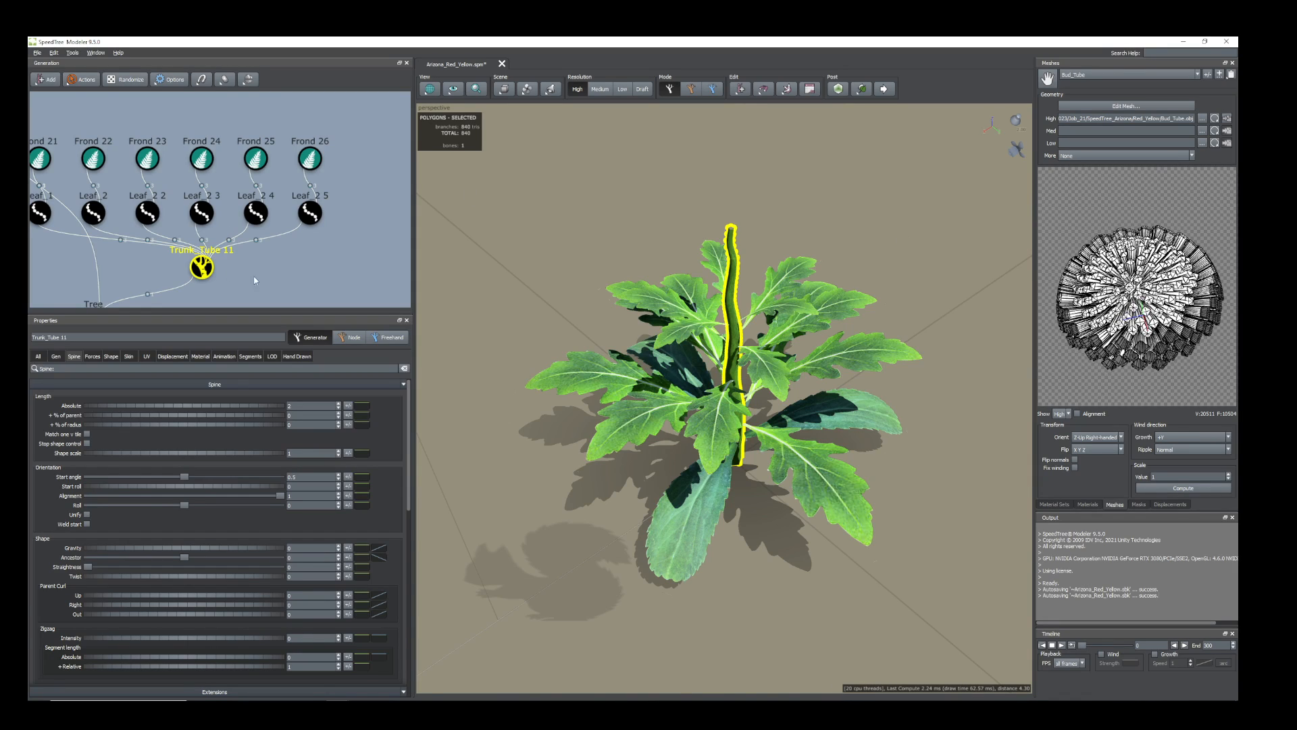
Add a leaf mesh generator as a child of the Trunk_Tube 11 generator.
middle_click_drag(274, 256, 256, 241)
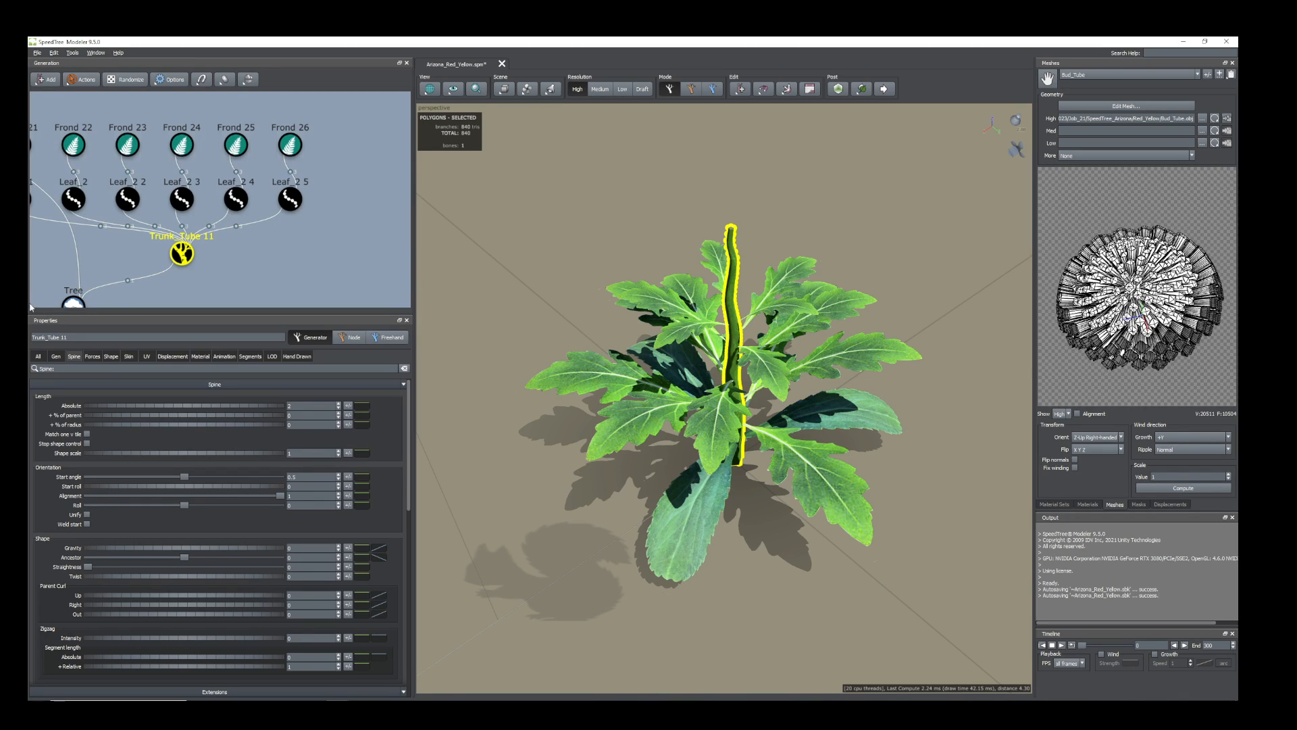
middle_click_drag(238, 254, 248, 258)
right_click(193, 251)
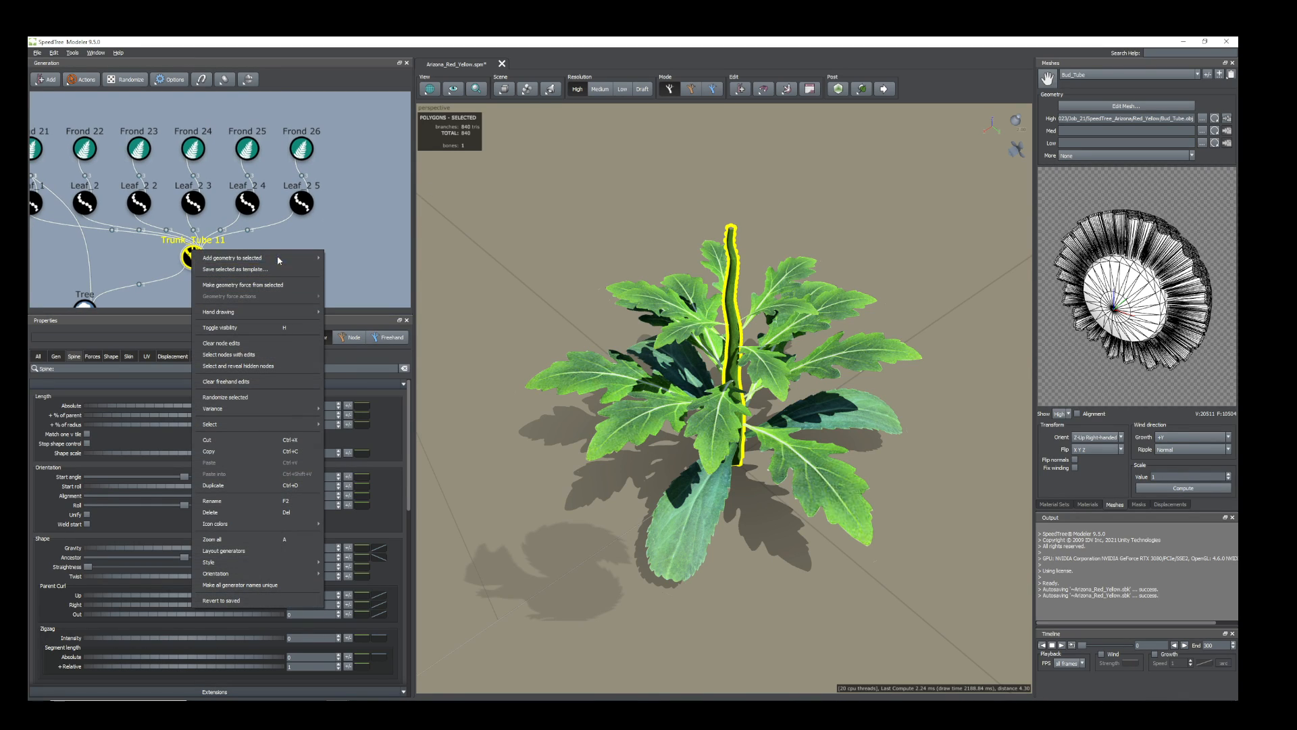
mouse_move(318, 260)
left_click(346, 280)
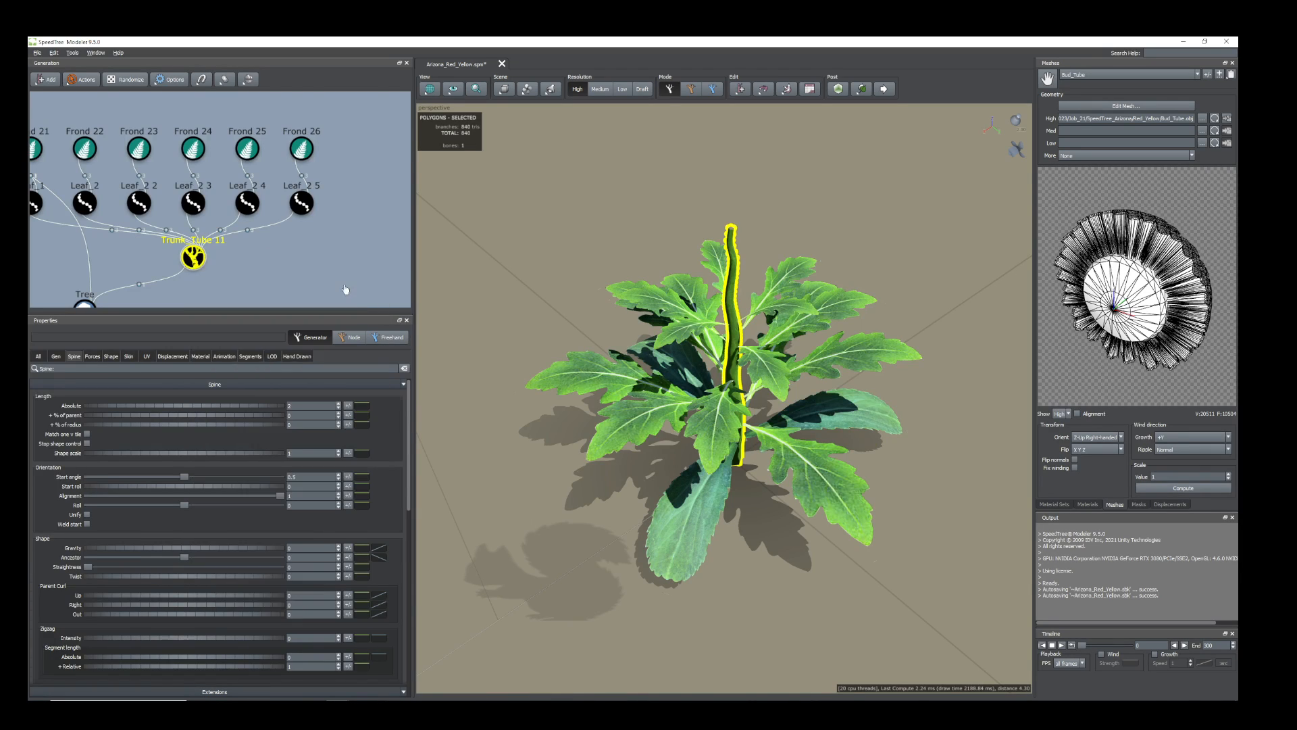
scroll(355, 226, "up", 5)
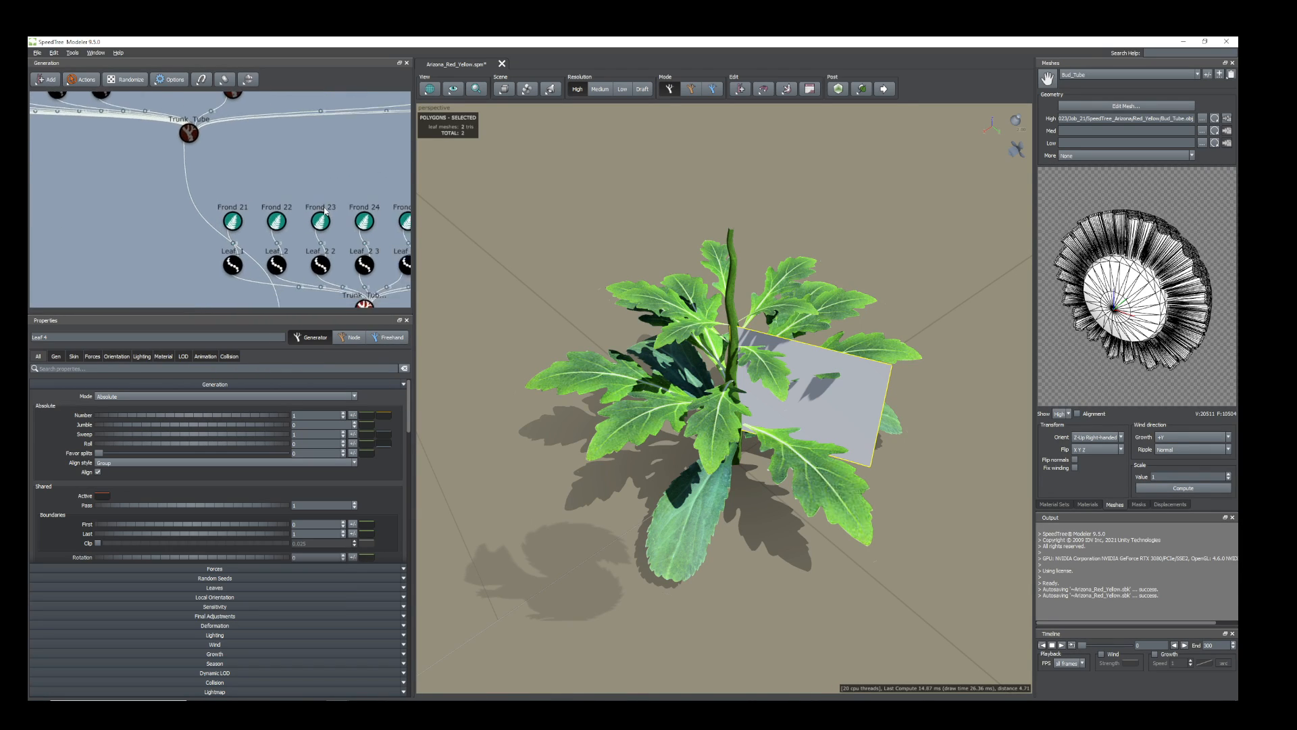
middle_click_drag(160, 165, 105, 176)
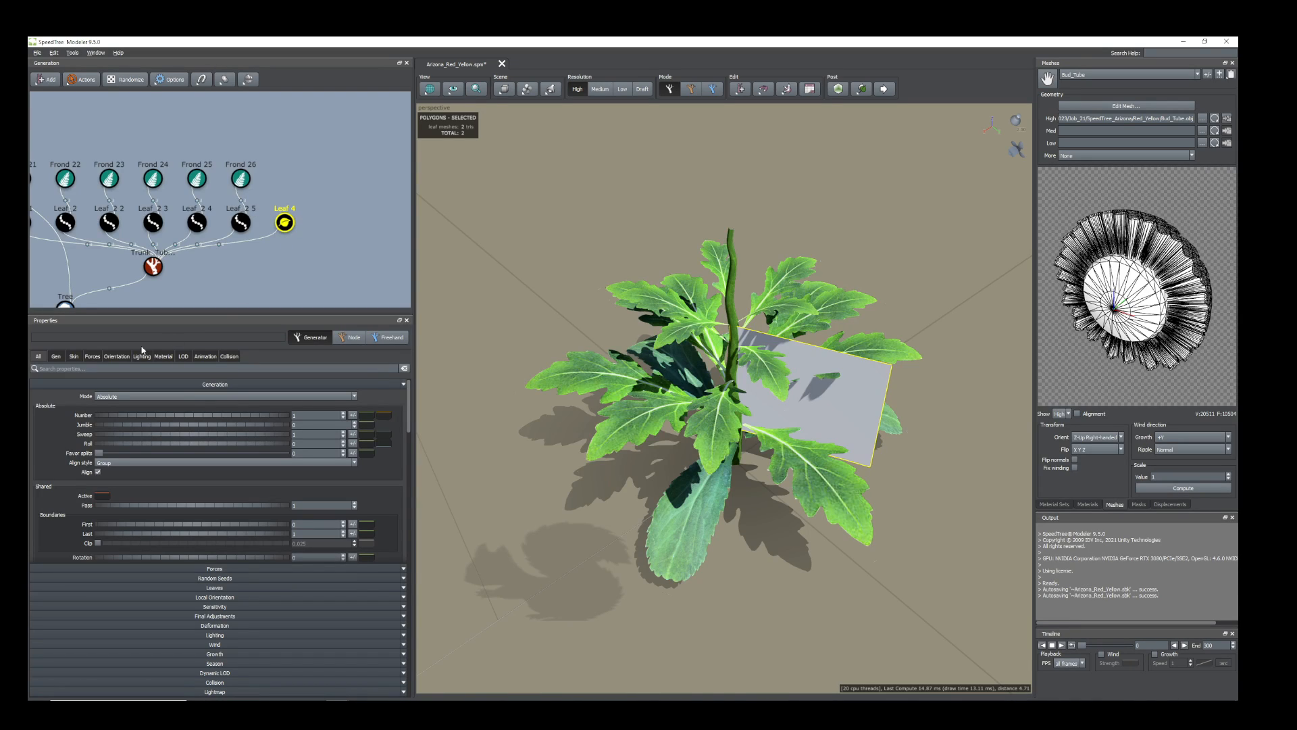
Move the Leaf 4 plate up toward the stem tip and set its sky influence to 0.978.
left_click(56, 356)
left_click_drag(84, 571, 258, 571)
left_click(117, 356)
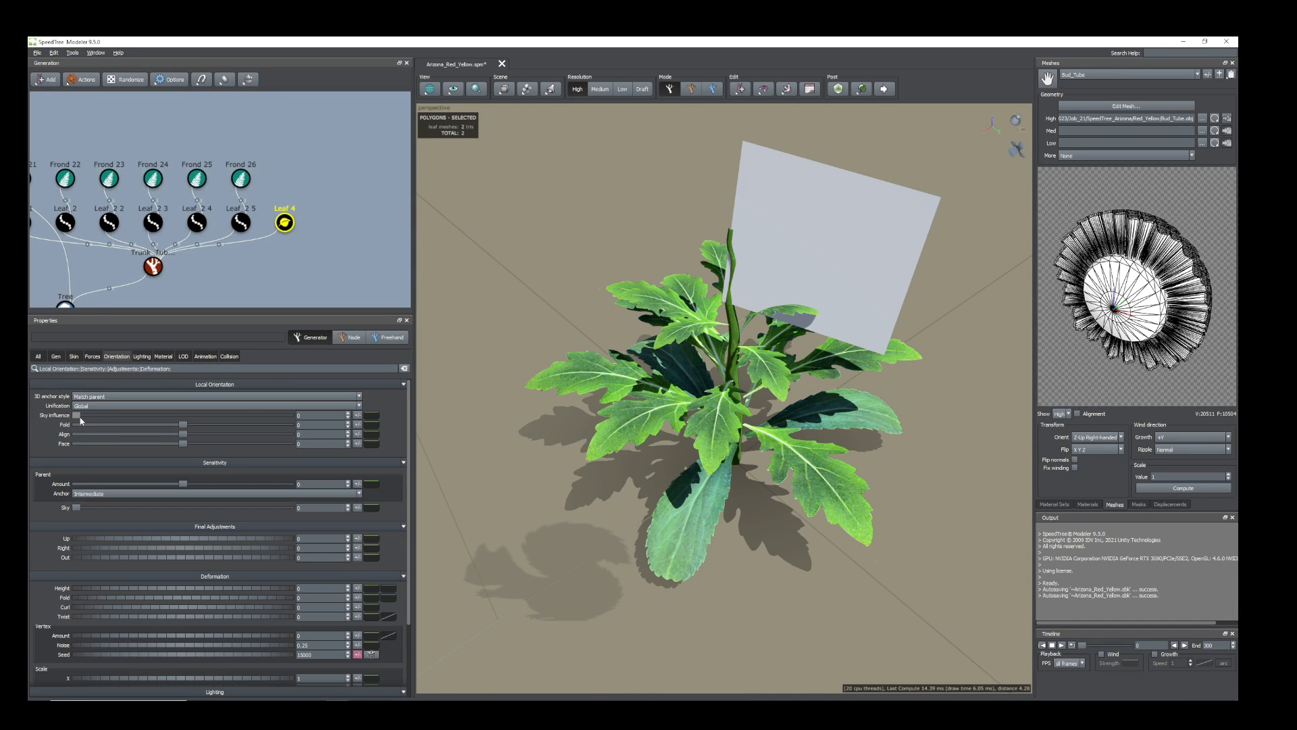
left_click_drag(77, 416, 280, 449)
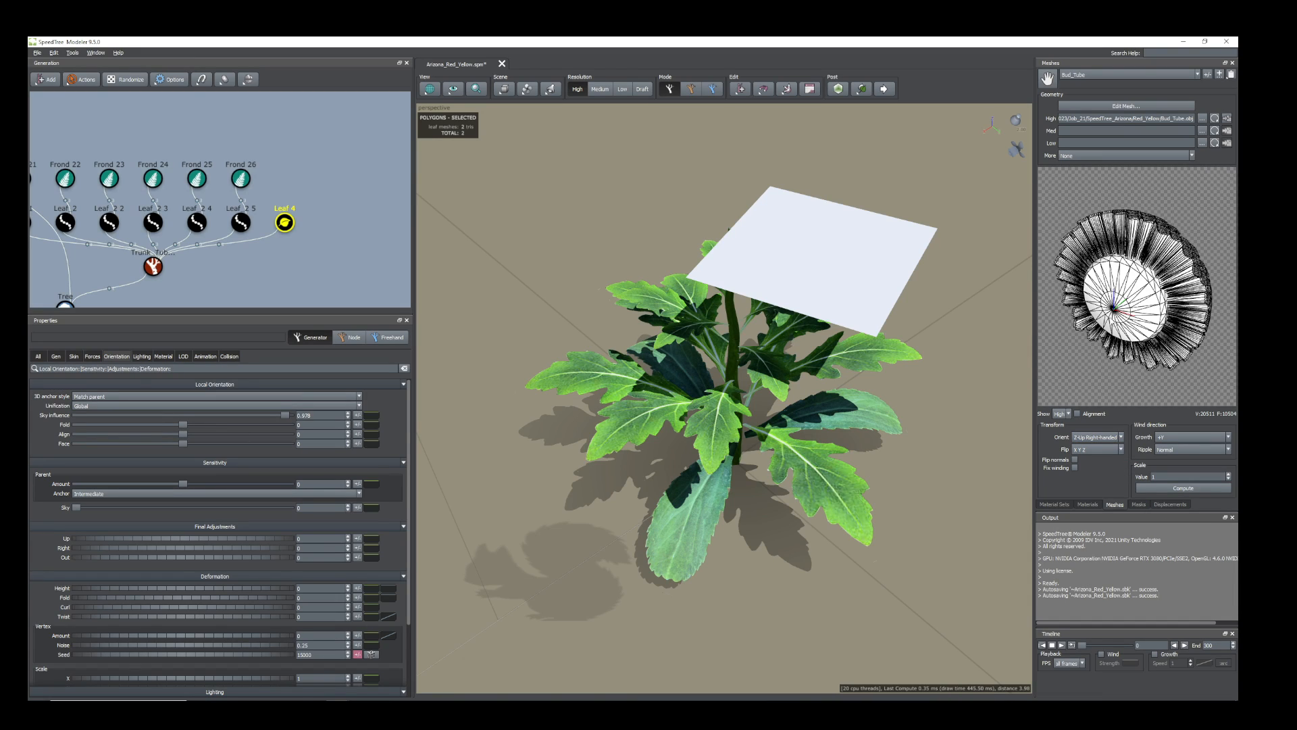
left_click_drag(820, 281, 878, 257)
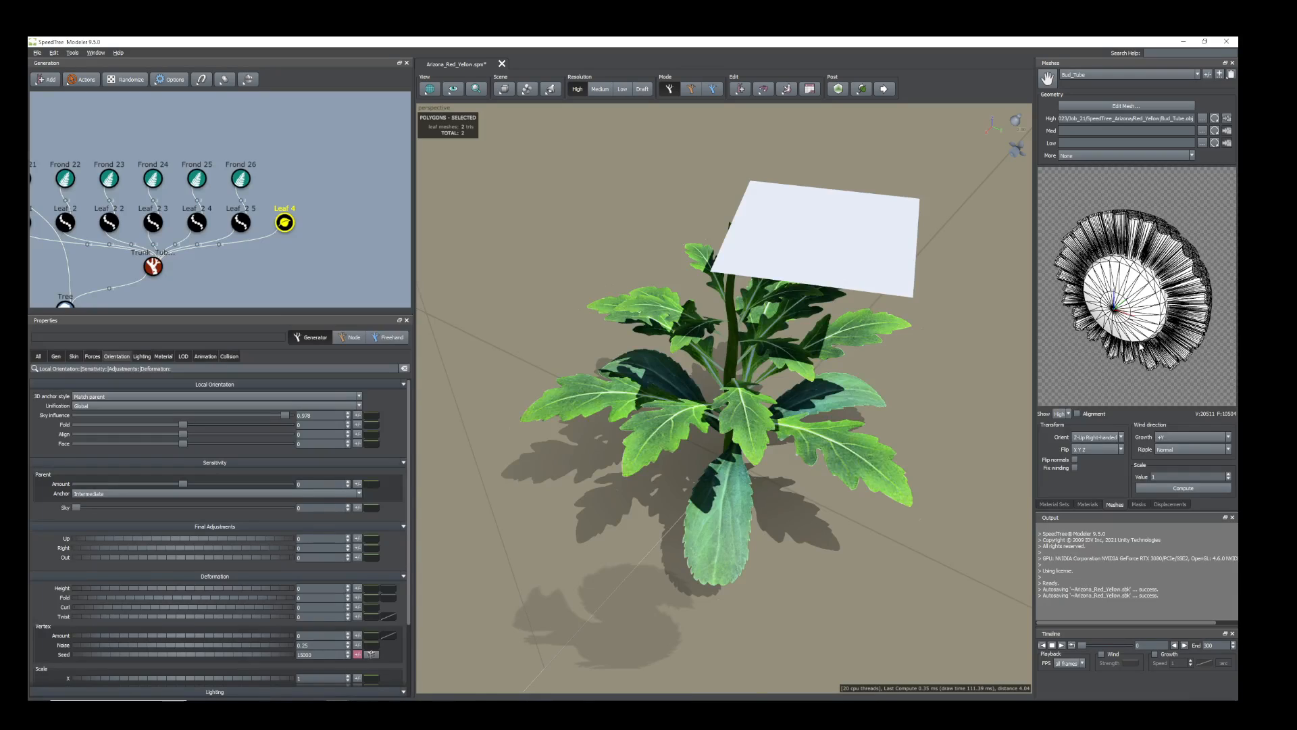
Display the Bud_Tube_lambert2SG_BaseColor material and set Bud_Tube as its linked mesh.
left_click_drag(1140, 347, 1093, 420)
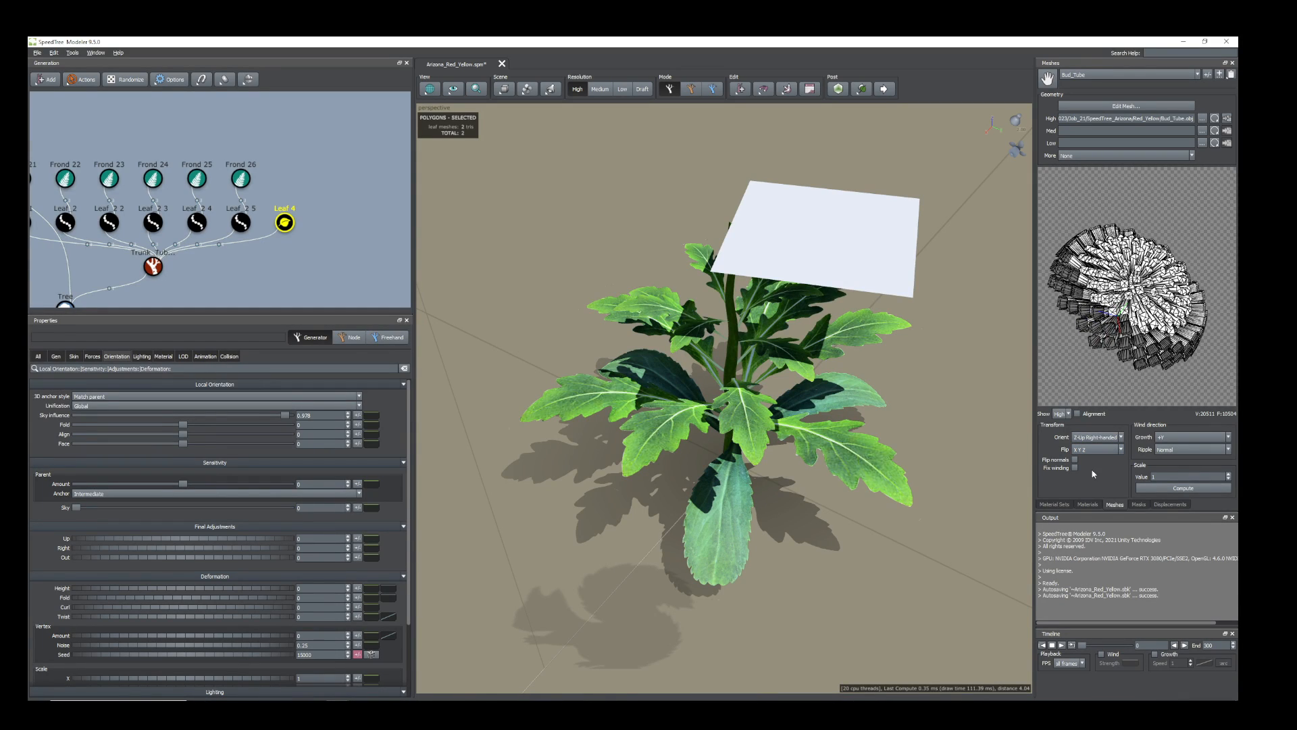
left_click(1088, 505)
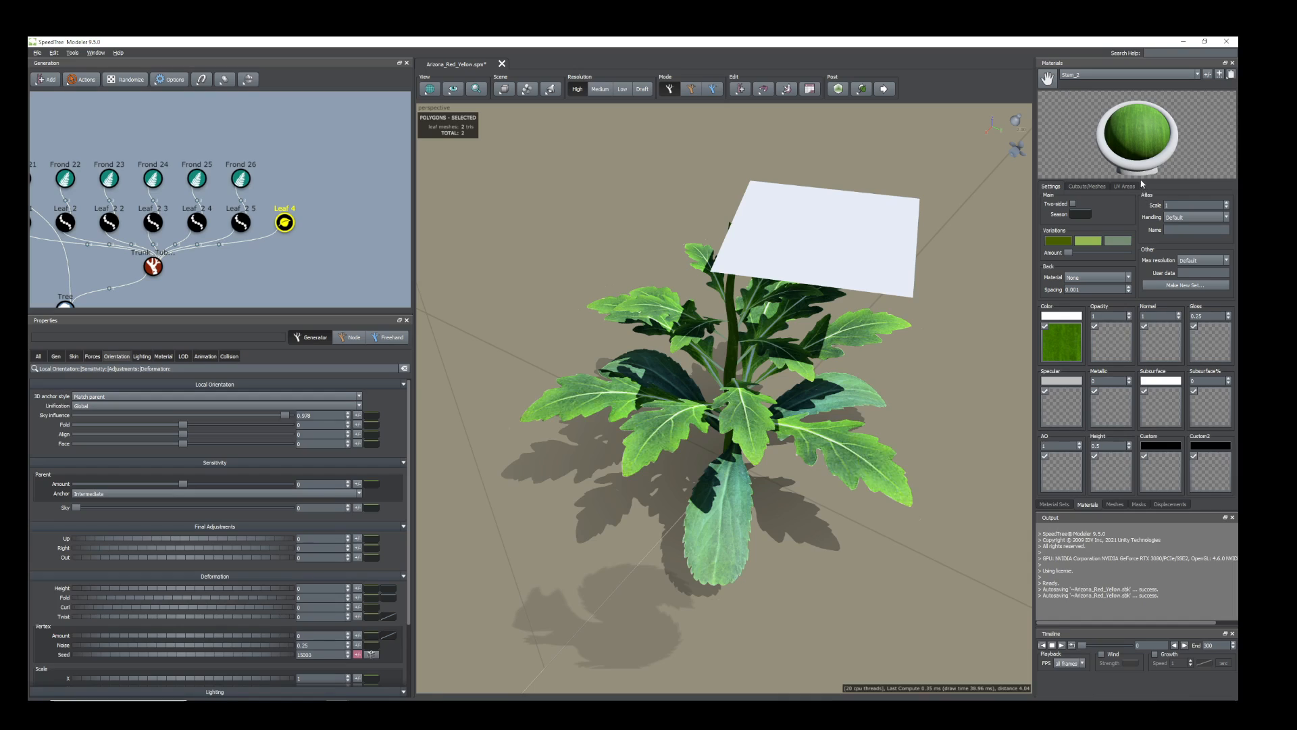
left_click(1197, 75)
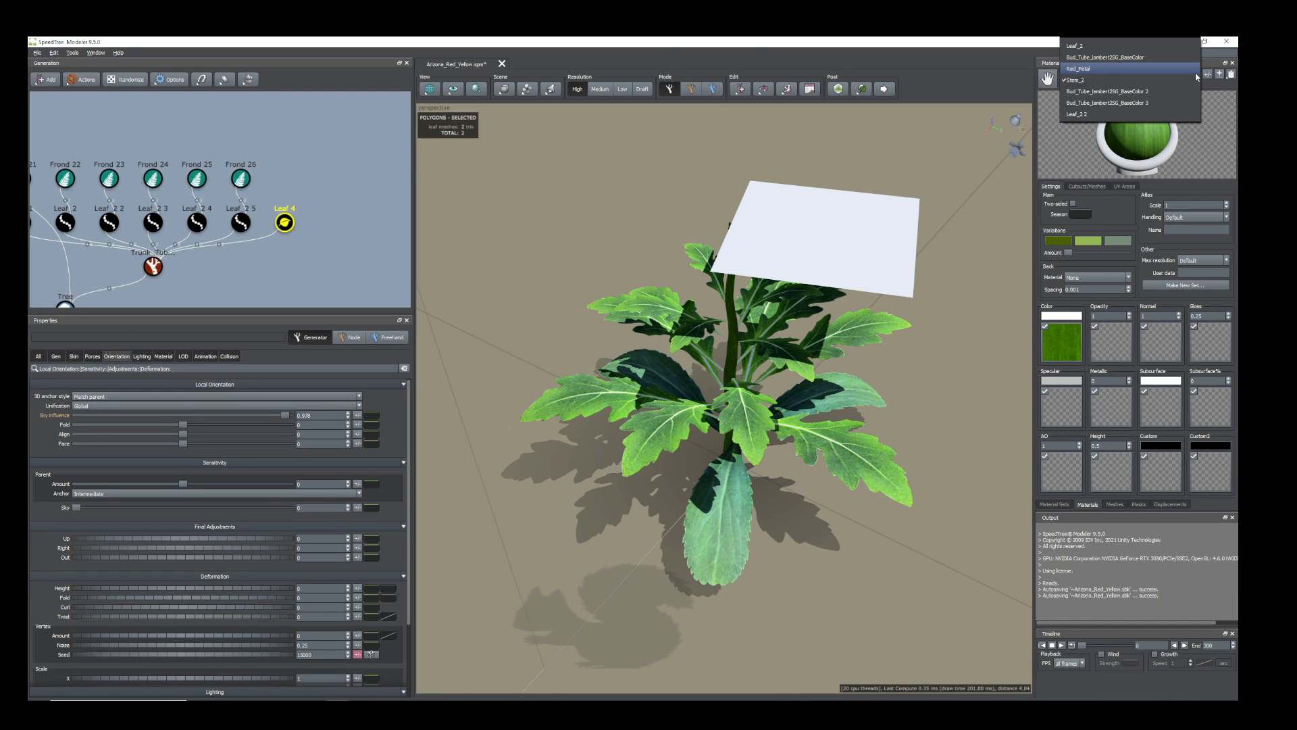
left_click(1095, 59)
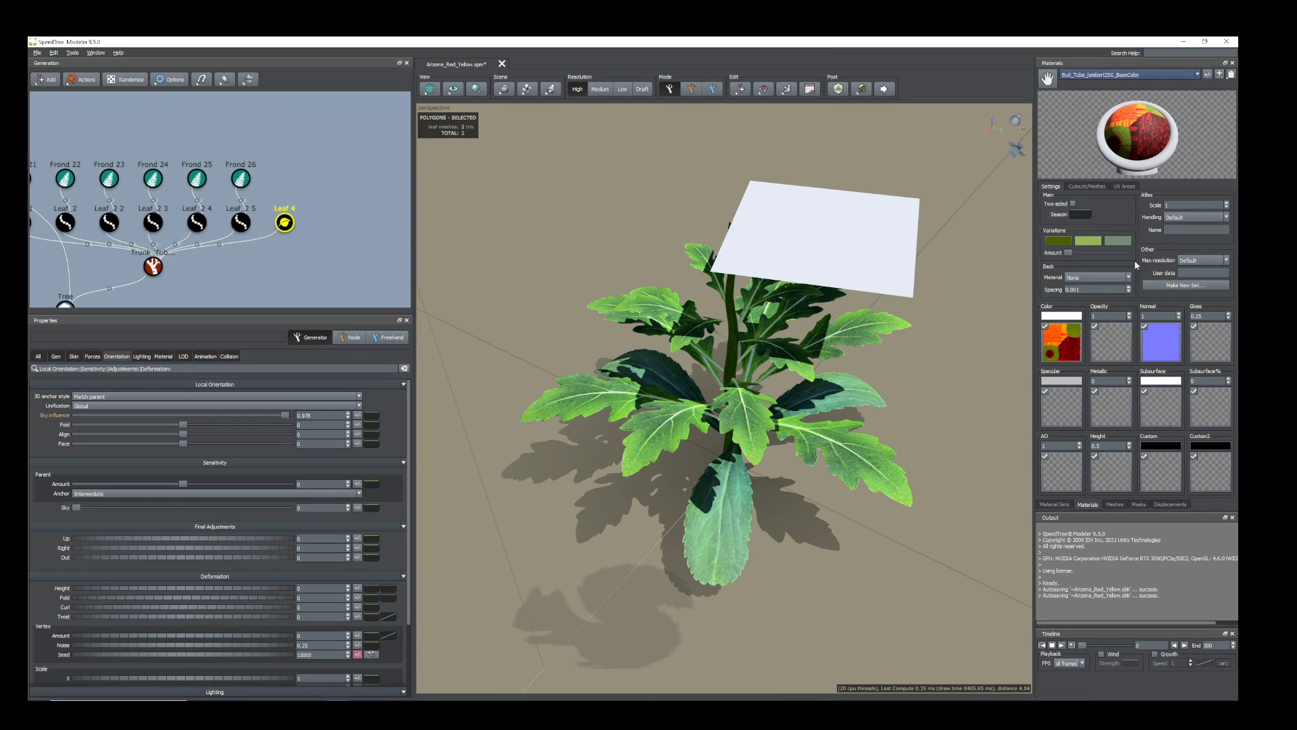
left_click(1088, 187)
left_click(1148, 197)
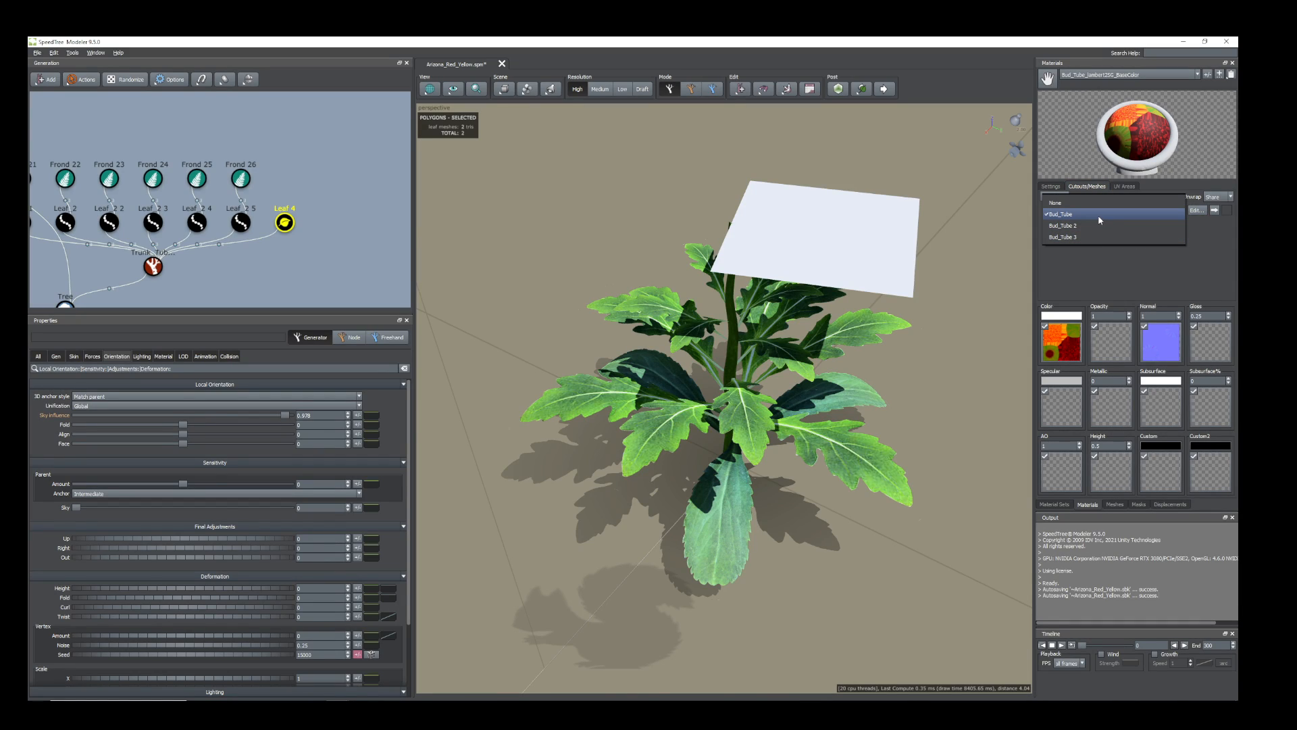
left_click(1100, 215)
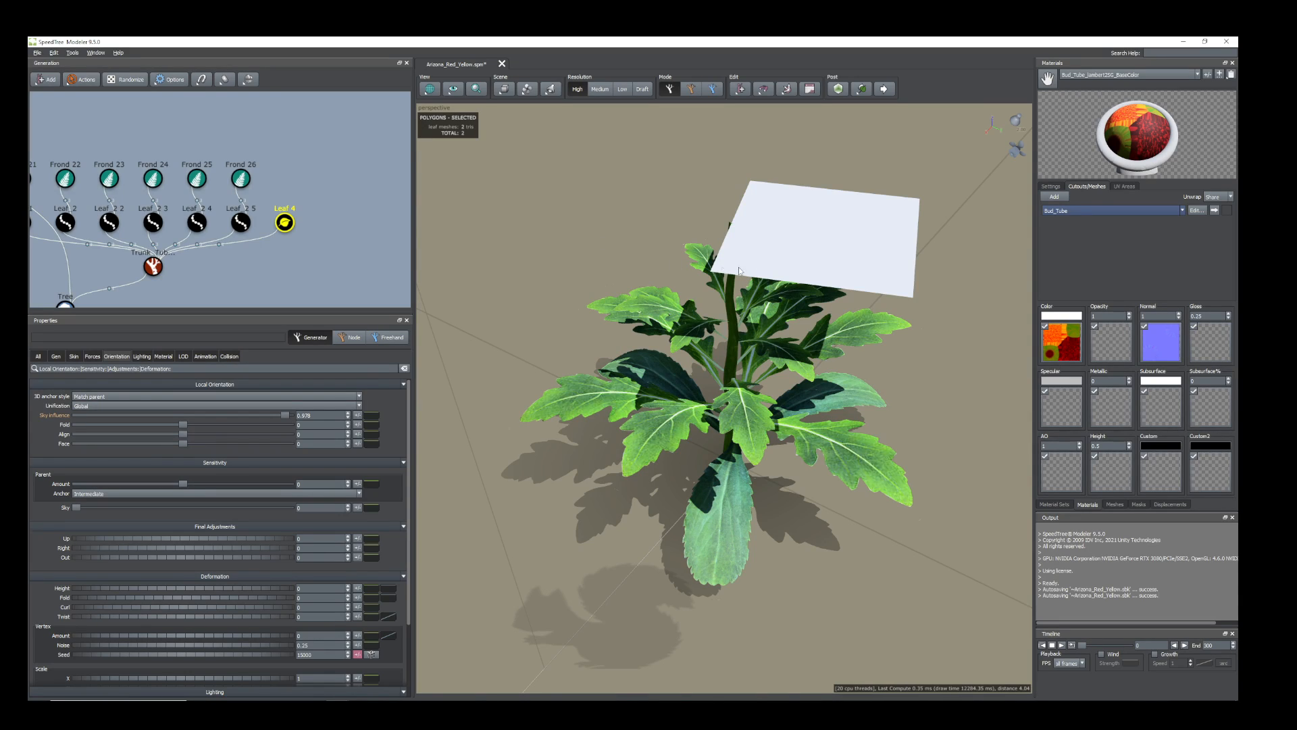
Assign the Bud_Tube_lambert2SG_BaseColor material to the Leaf 4 generator.
left_click(164, 357)
left_click(356, 419)
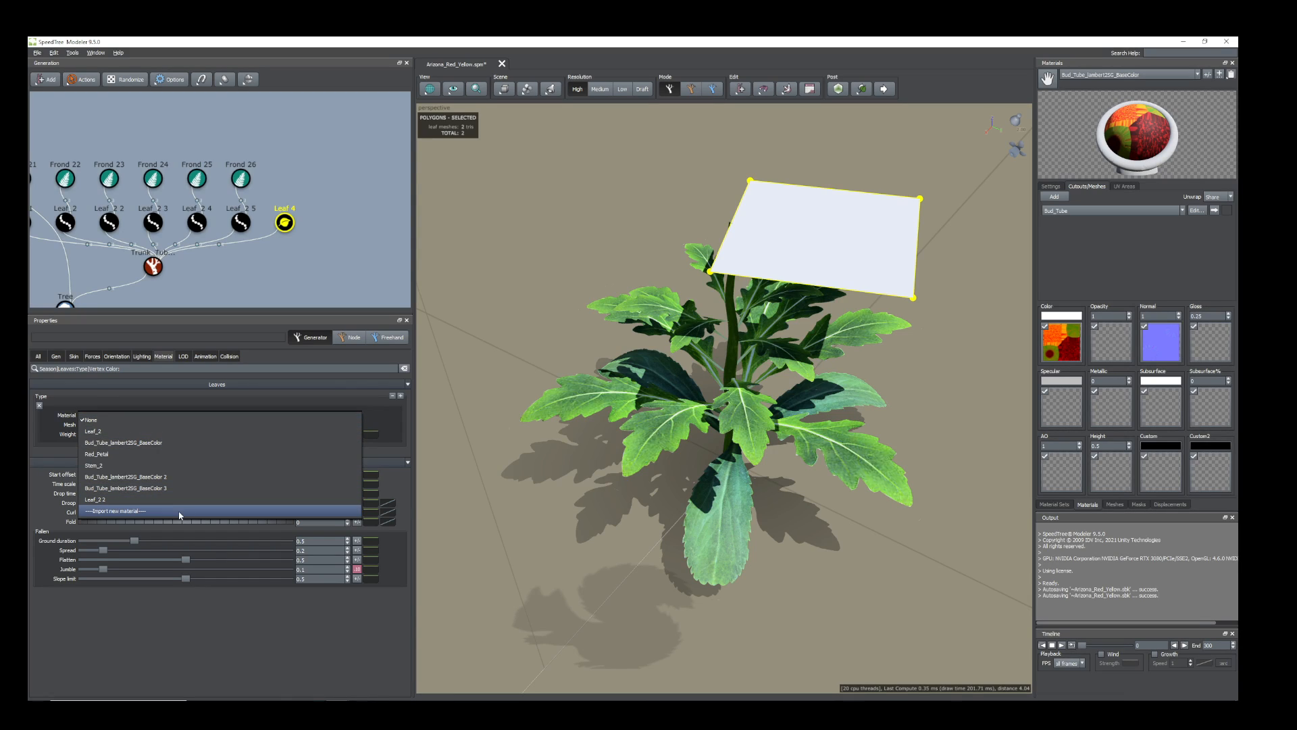
left_click(123, 445)
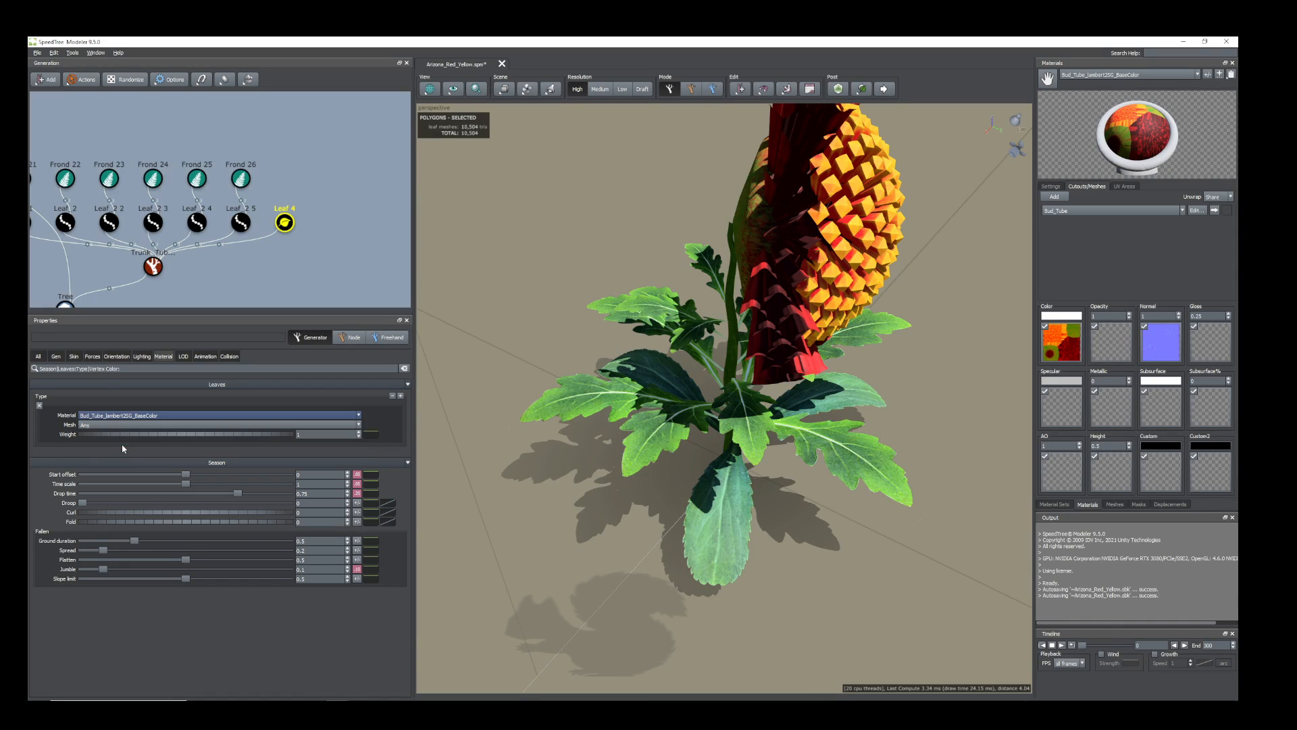
left_click_drag(676, 378, 756, 390)
left_click(756, 391)
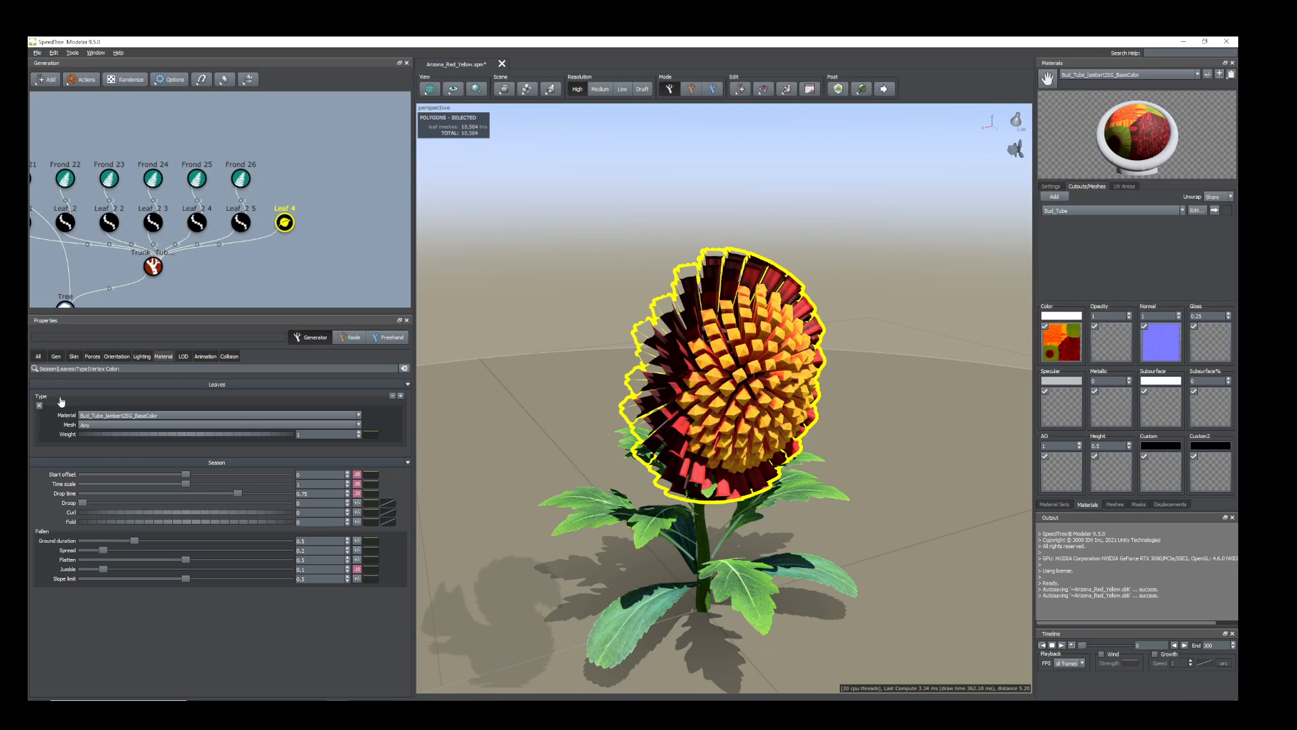
Scale the flower bud down by setting the Leaf 4 generator's size scalar to 0.4.
left_click(56, 356)
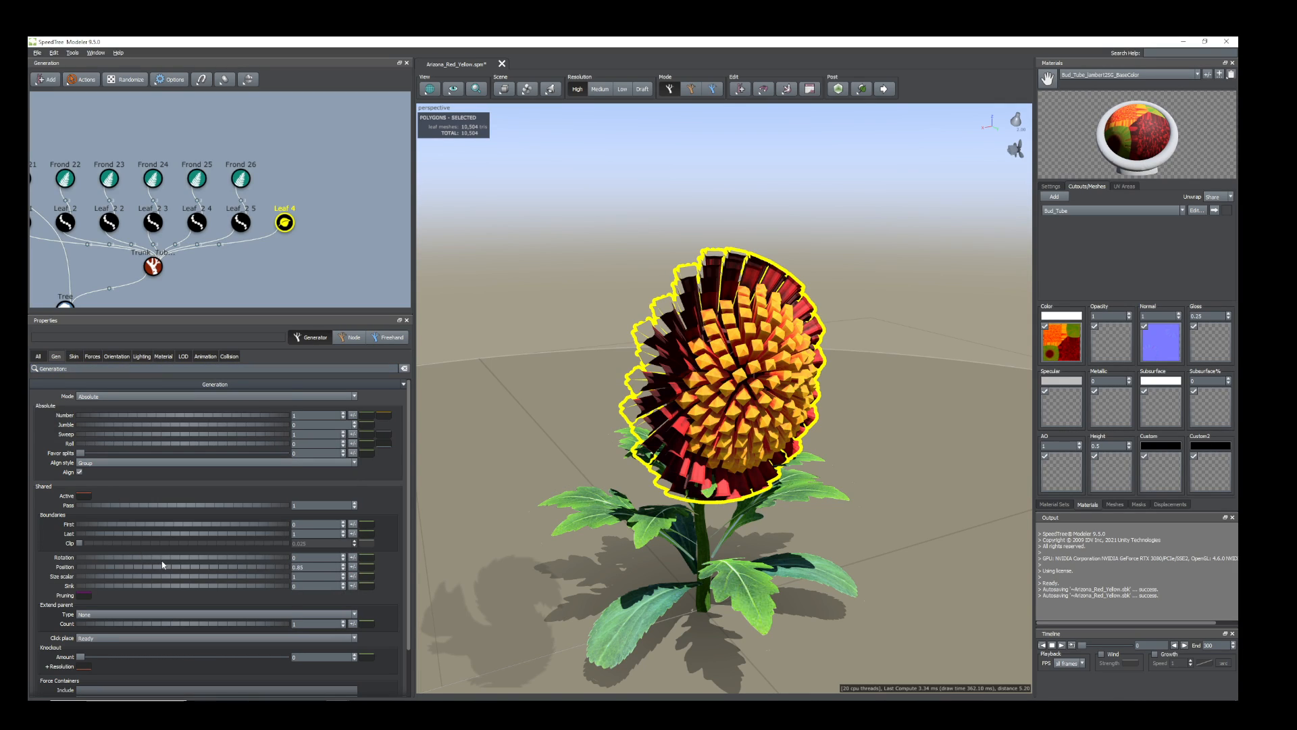
scroll(165, 564, "down", 3)
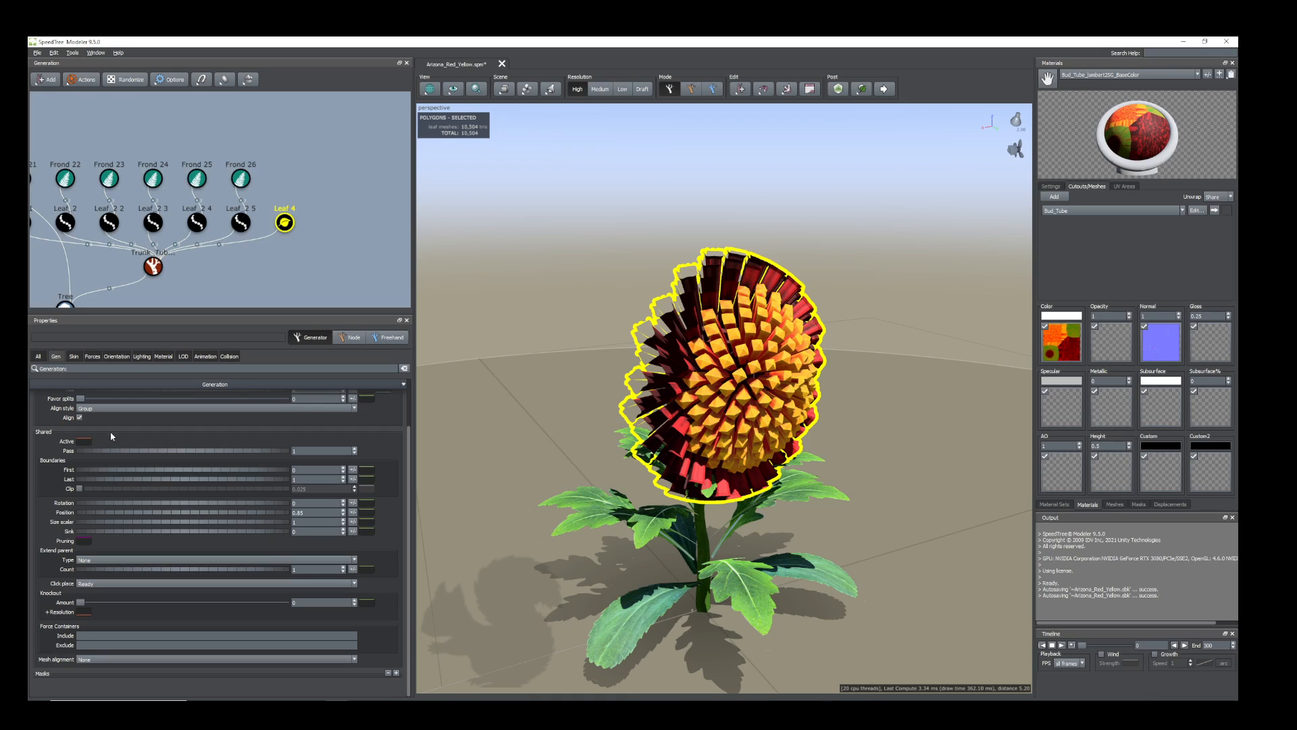
left_click_drag(118, 523, 89, 520)
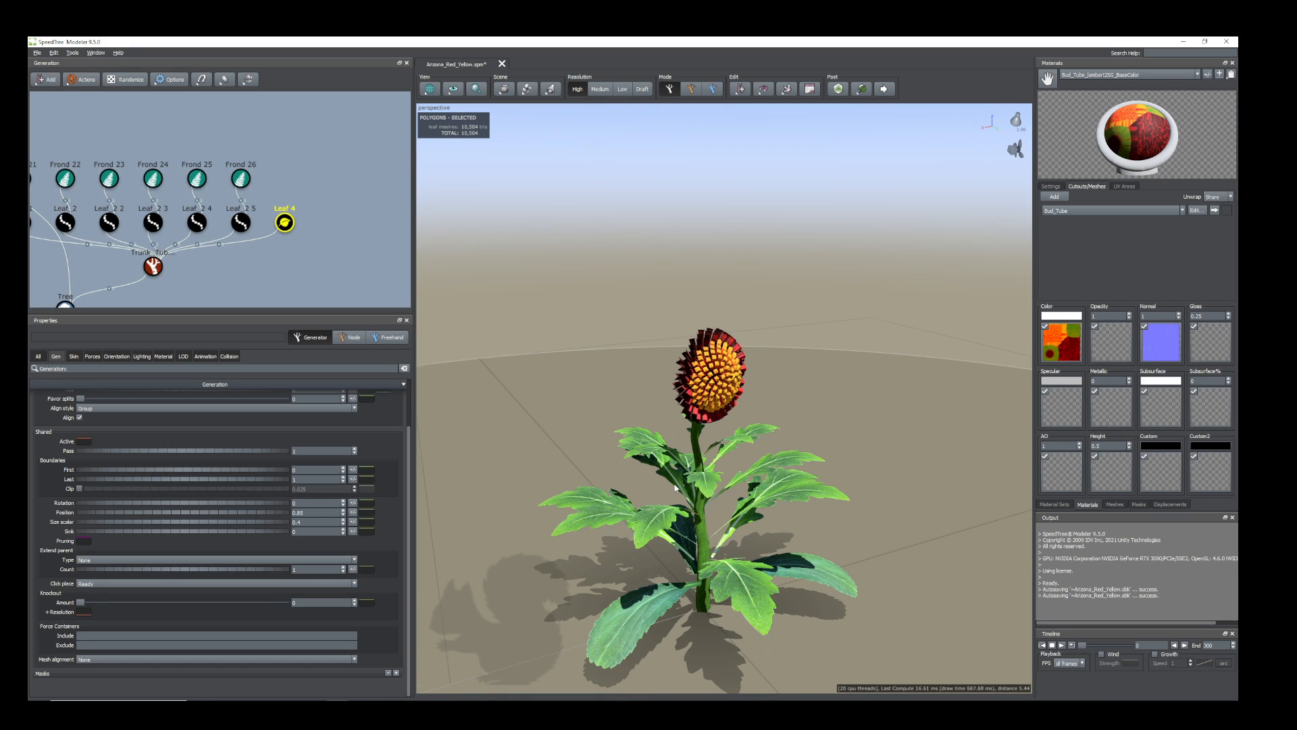
left_click_drag(590, 514, 546, 500)
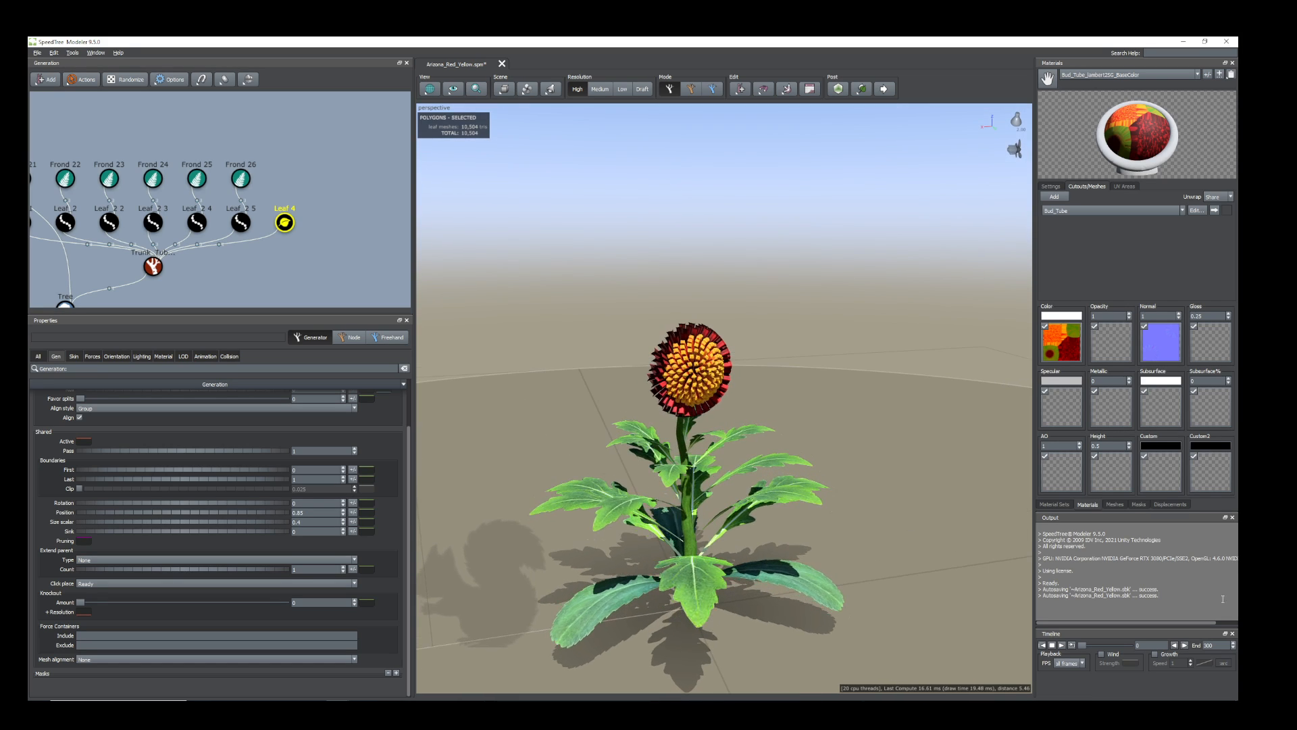
Change the Bud_Tube mesh's orientation to Y-Up Left-handed.
left_click(1115, 504)
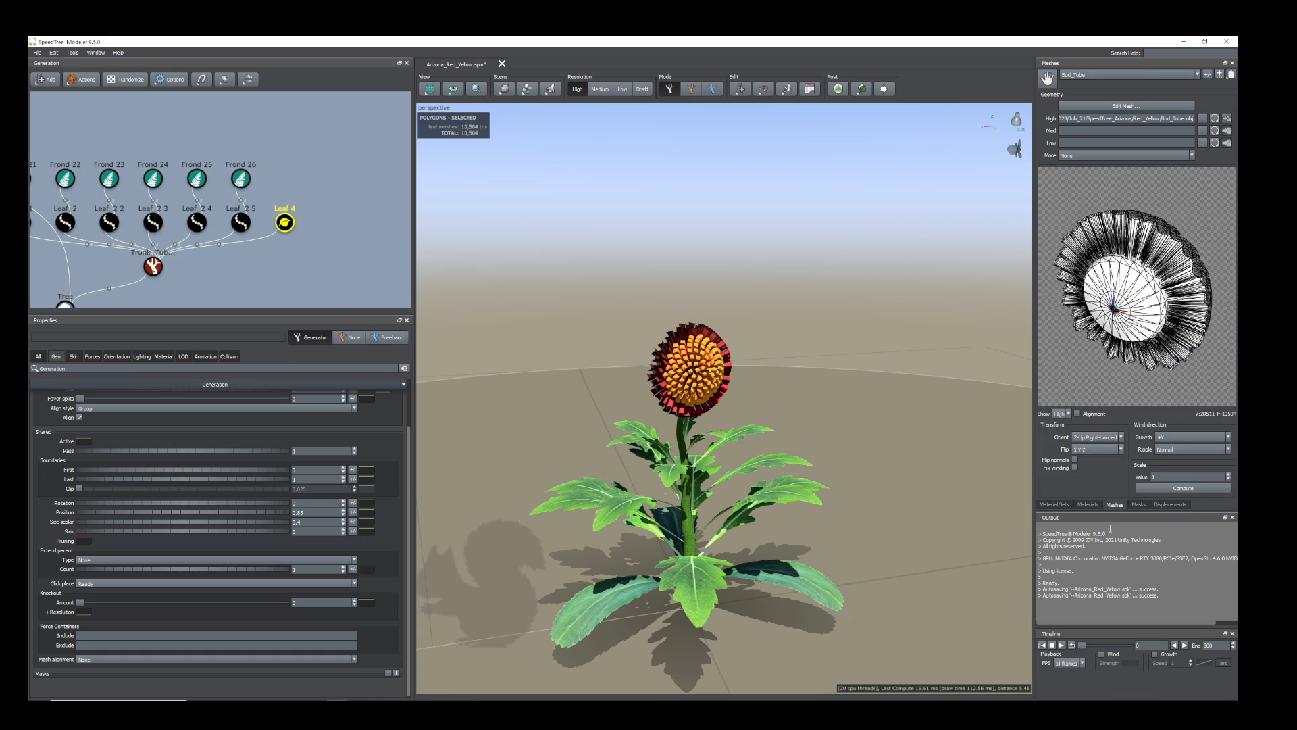
left_click(1122, 438)
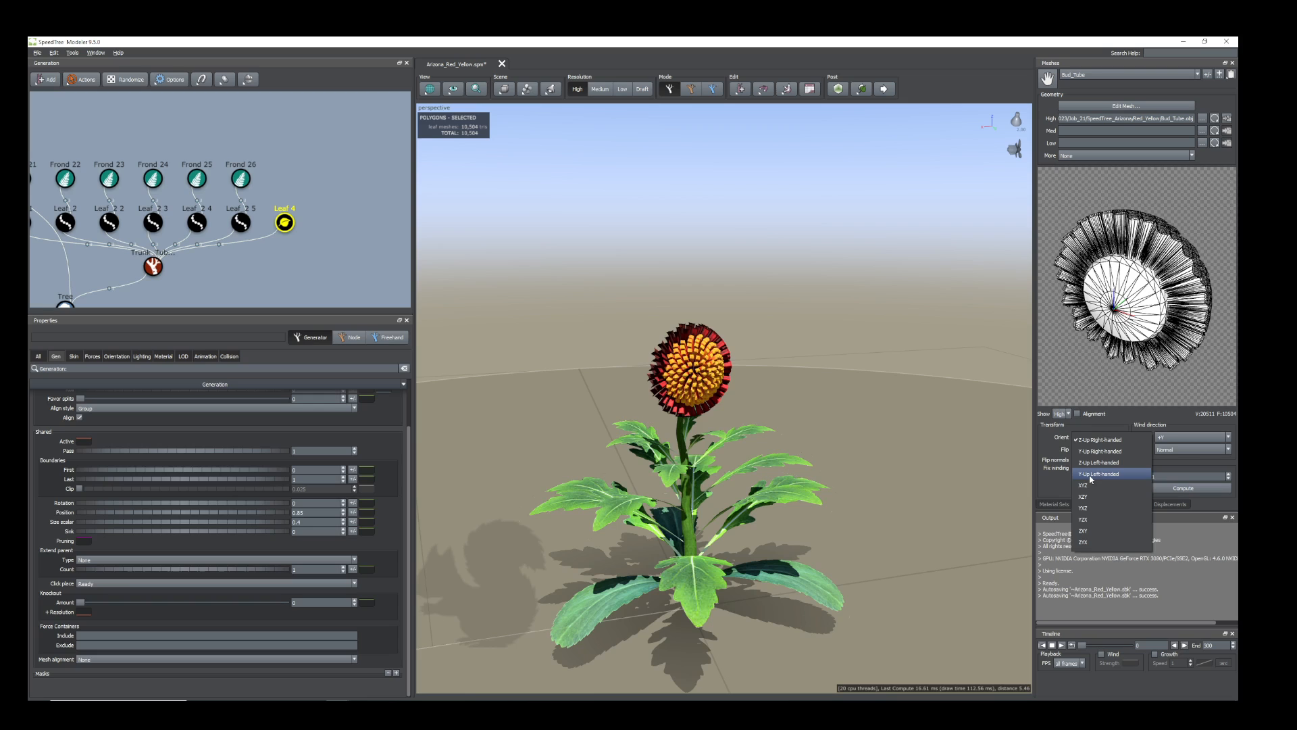
left_click(1090, 475)
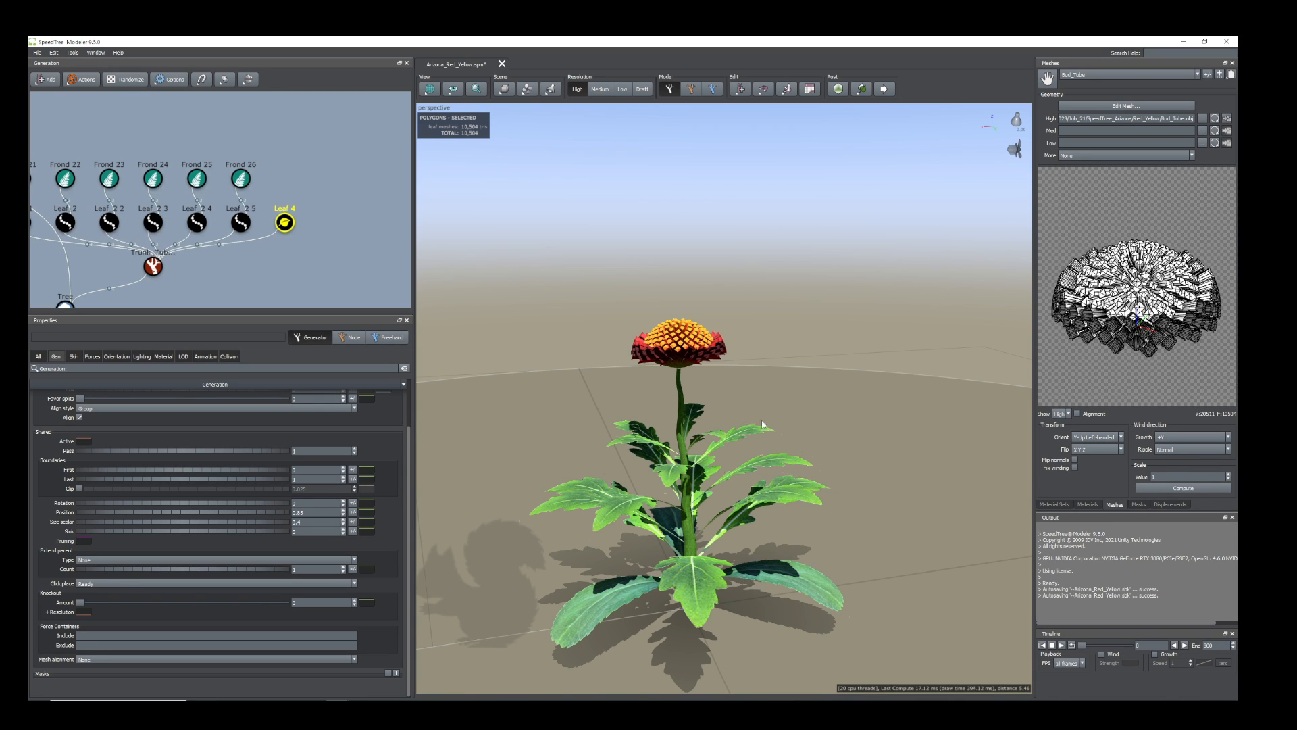
scroll(758, 421, "up", 3)
scroll(751, 444, "down", 3)
left_click_drag(751, 450, 747, 487)
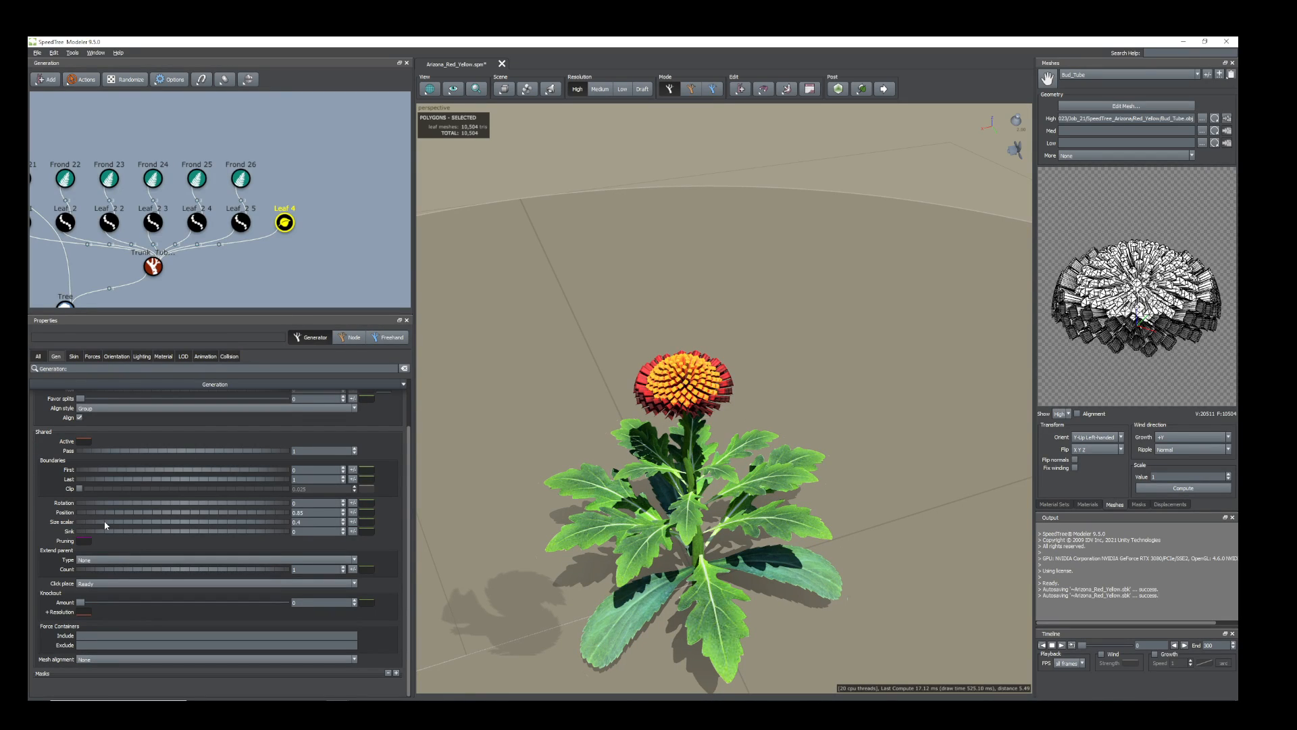
Reduce the flower bud's size scalar to 0.28.
left_click_drag(106, 525, 95, 525)
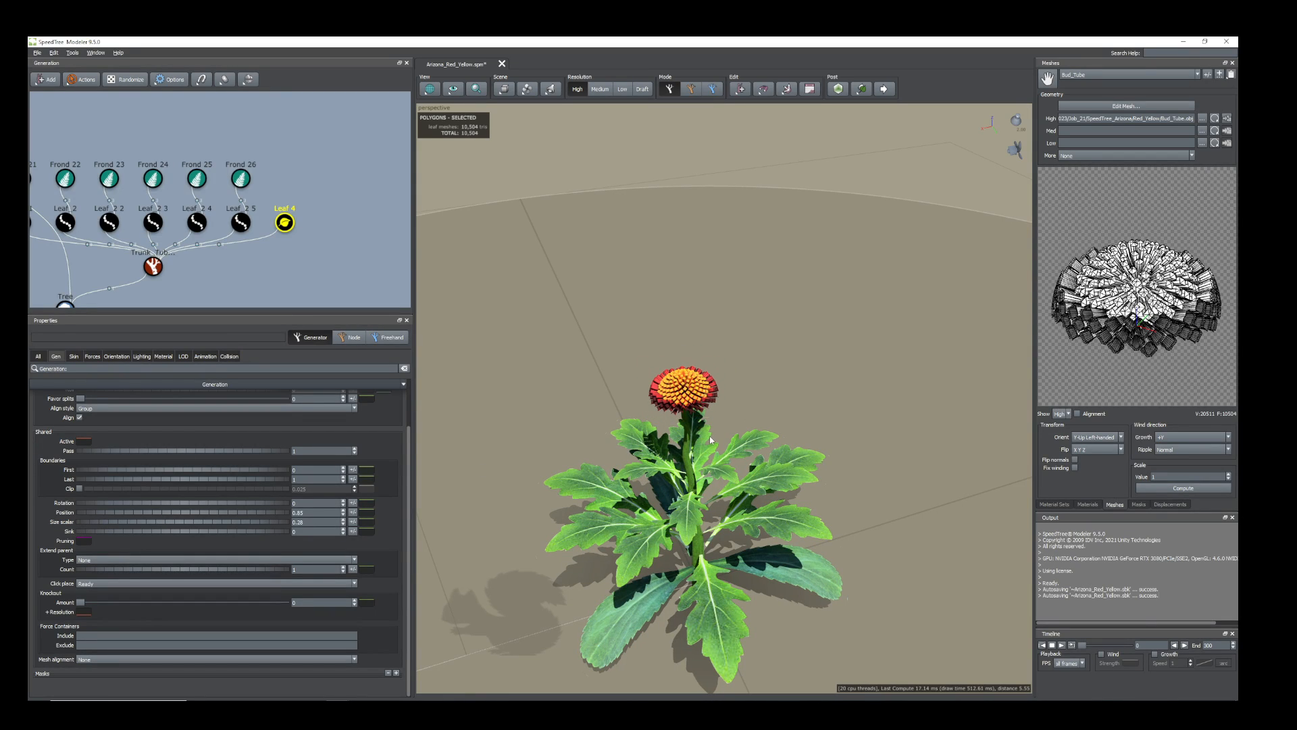
scroll(710, 439, "down", 3)
left_click_drag(696, 438, 713, 394)
scroll(663, 396, "up", 5)
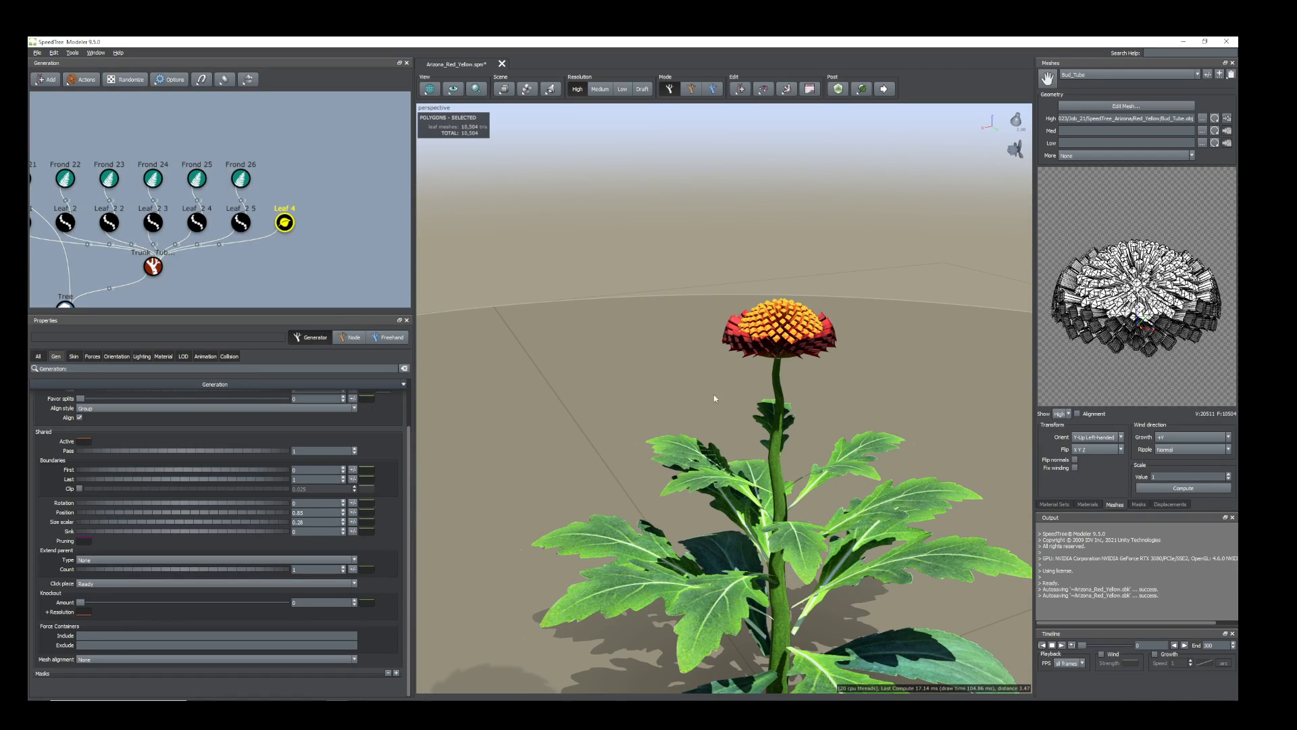
Add a Tubes branch generator as a child of the Trunk_Tube 11 generator.
left_click(777, 400)
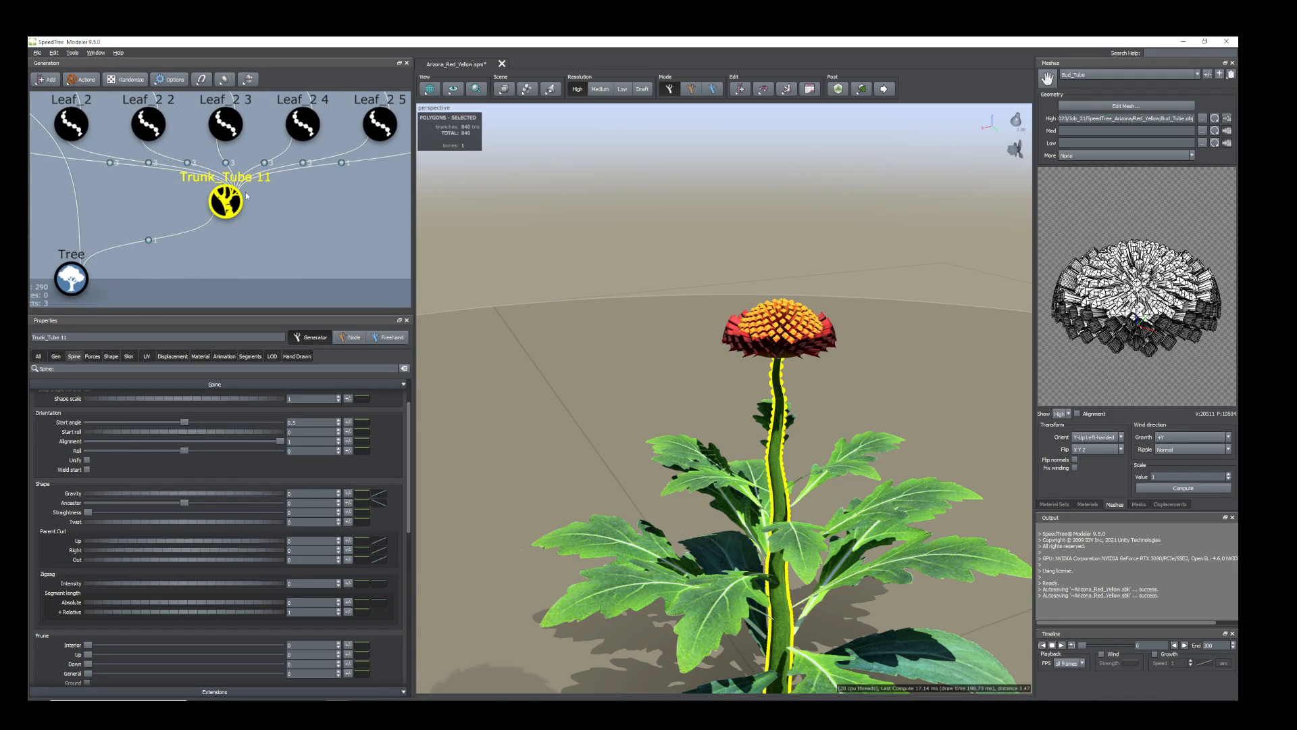
scroll(254, 195, "down", 1)
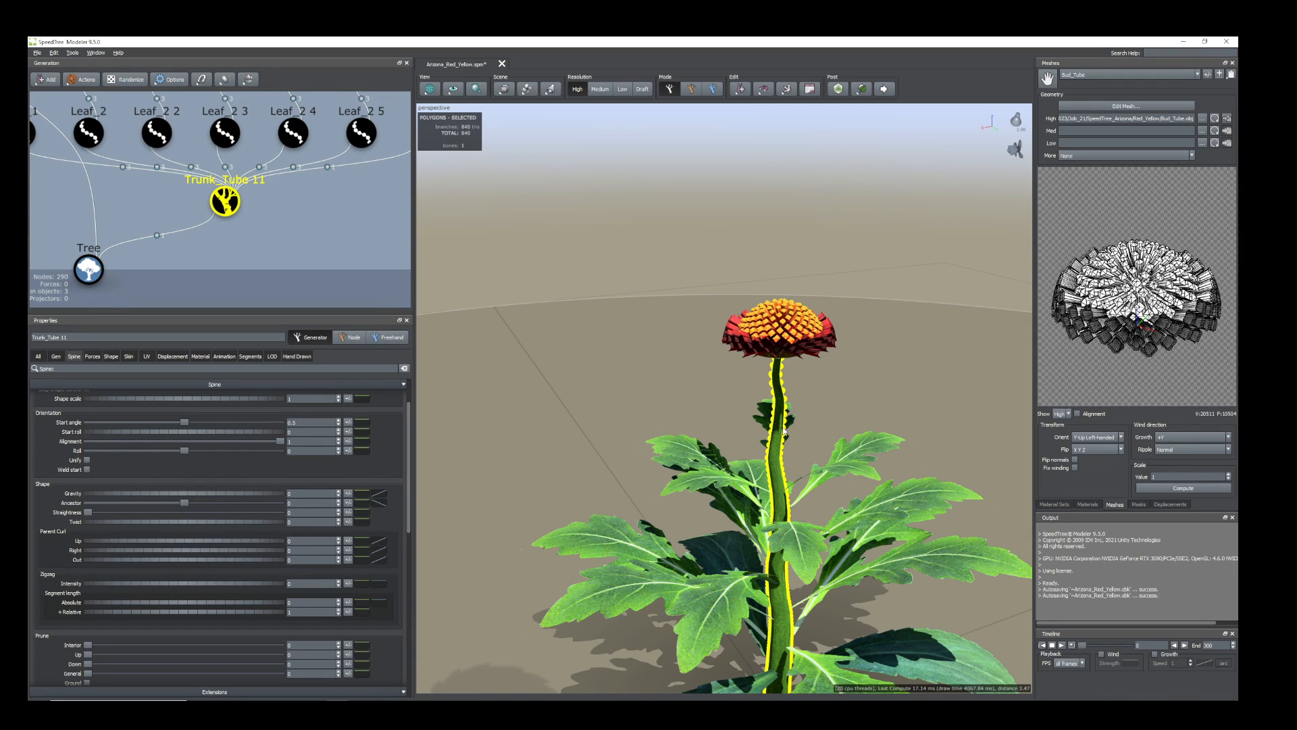
middle_click_drag(365, 179, 301, 236)
scroll(301, 236, "down", 1)
left_click_drag(306, 196, 273, 133)
left_click(174, 246)
right_click(175, 244)
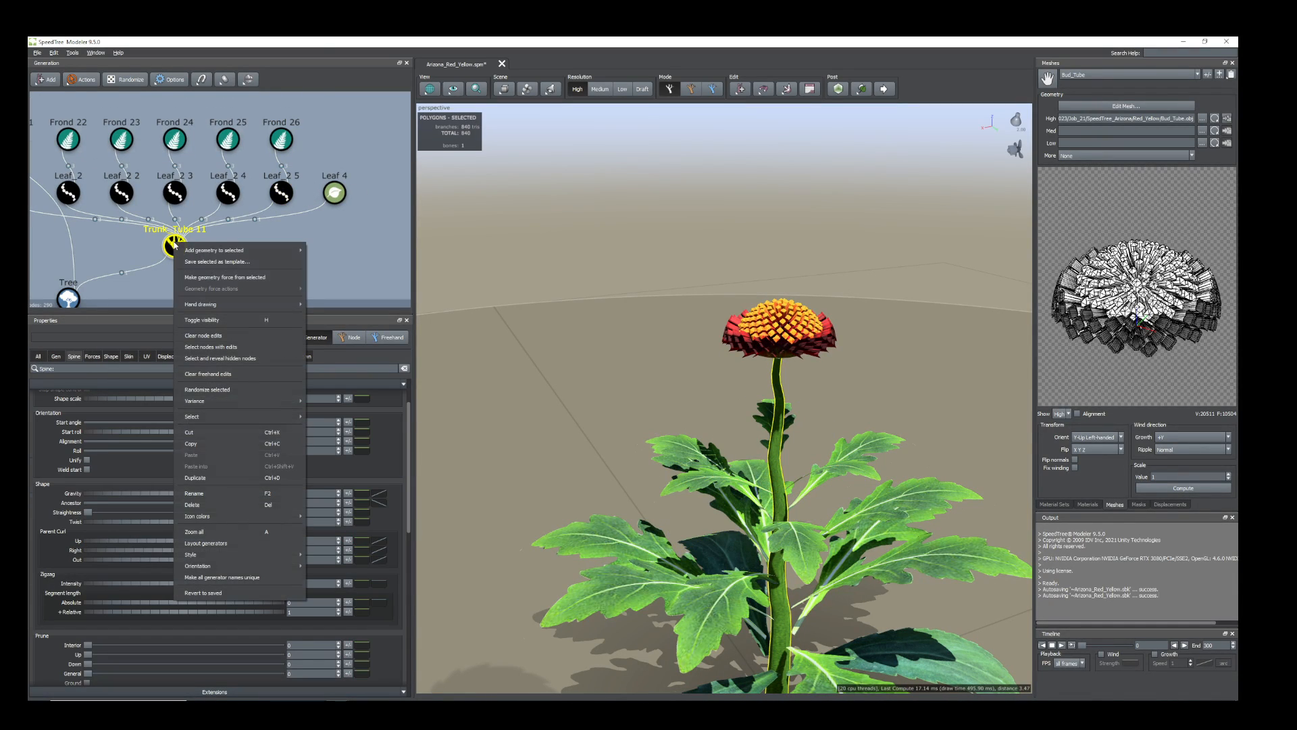
mouse_move(197, 253)
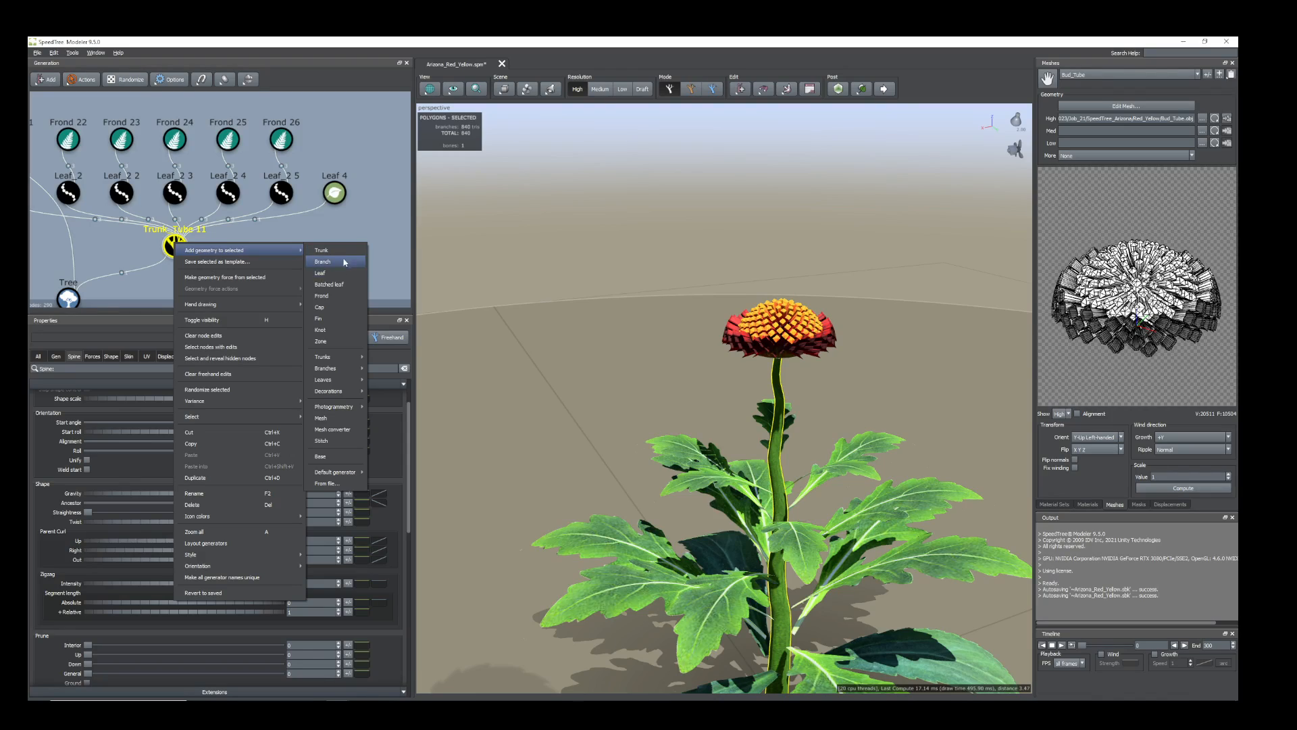
mouse_move(349, 363)
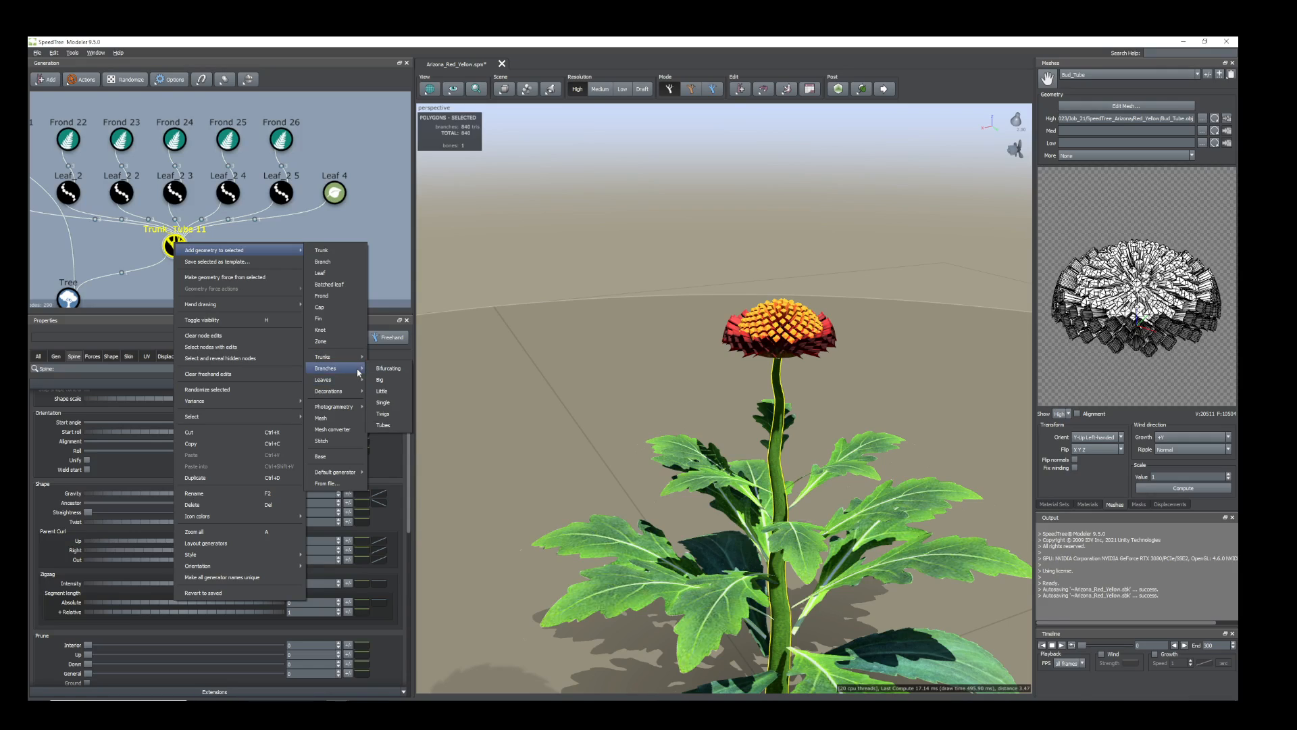
left_click(384, 425)
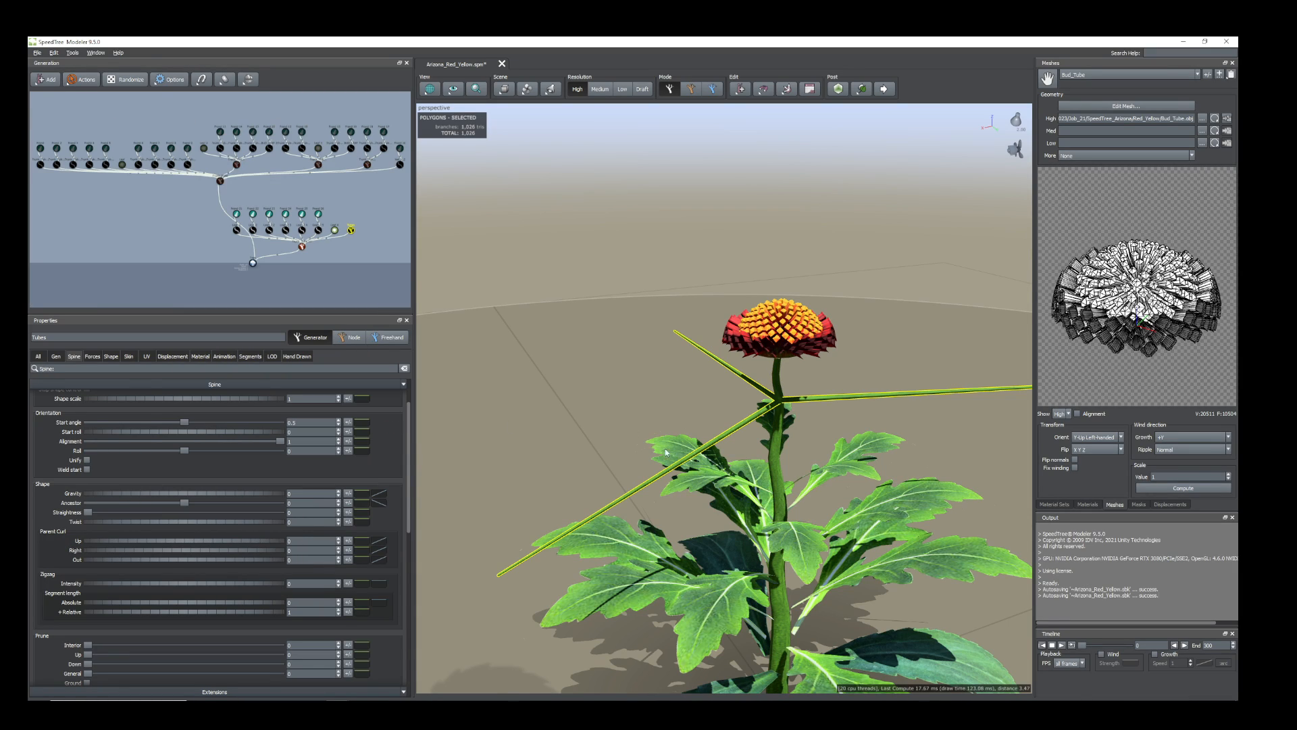
scroll(812, 423, "down", 1)
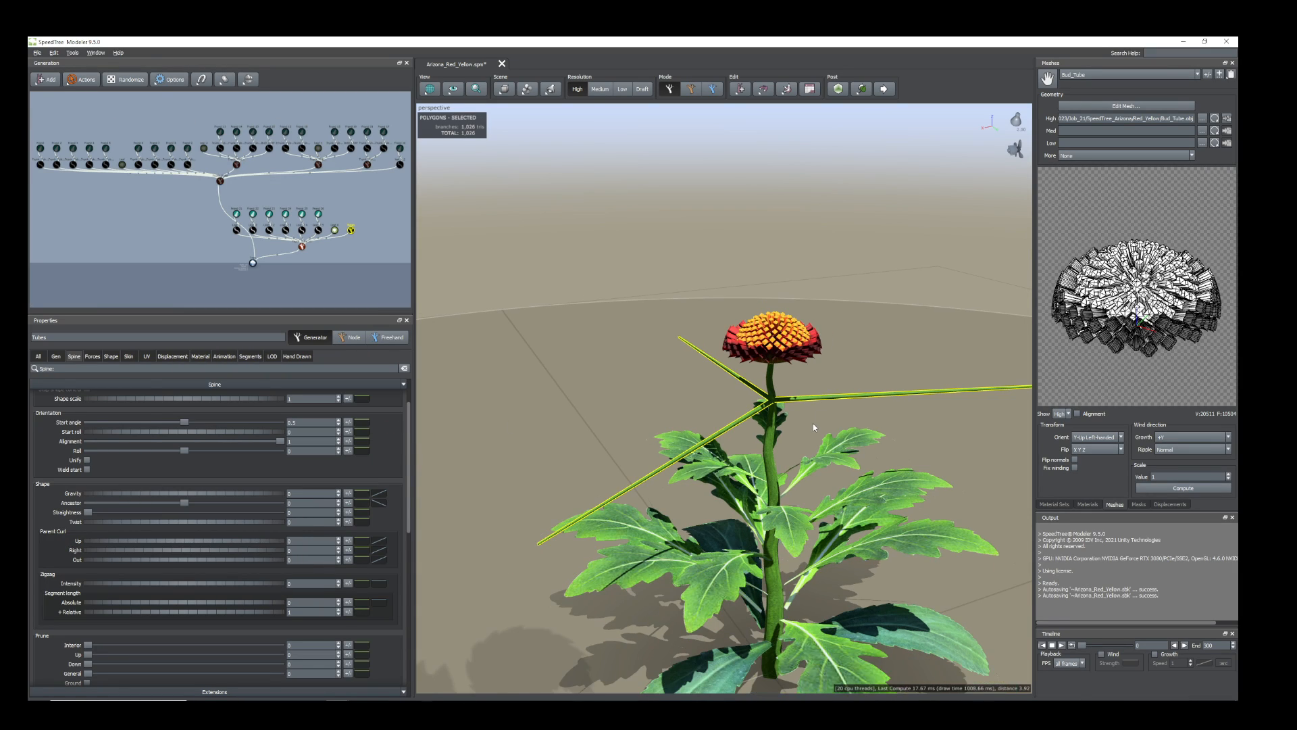
Set the Tubes generator's interval count to 13 and its position to 0.06 to raise the spokes toward the bud.
left_click(54, 356)
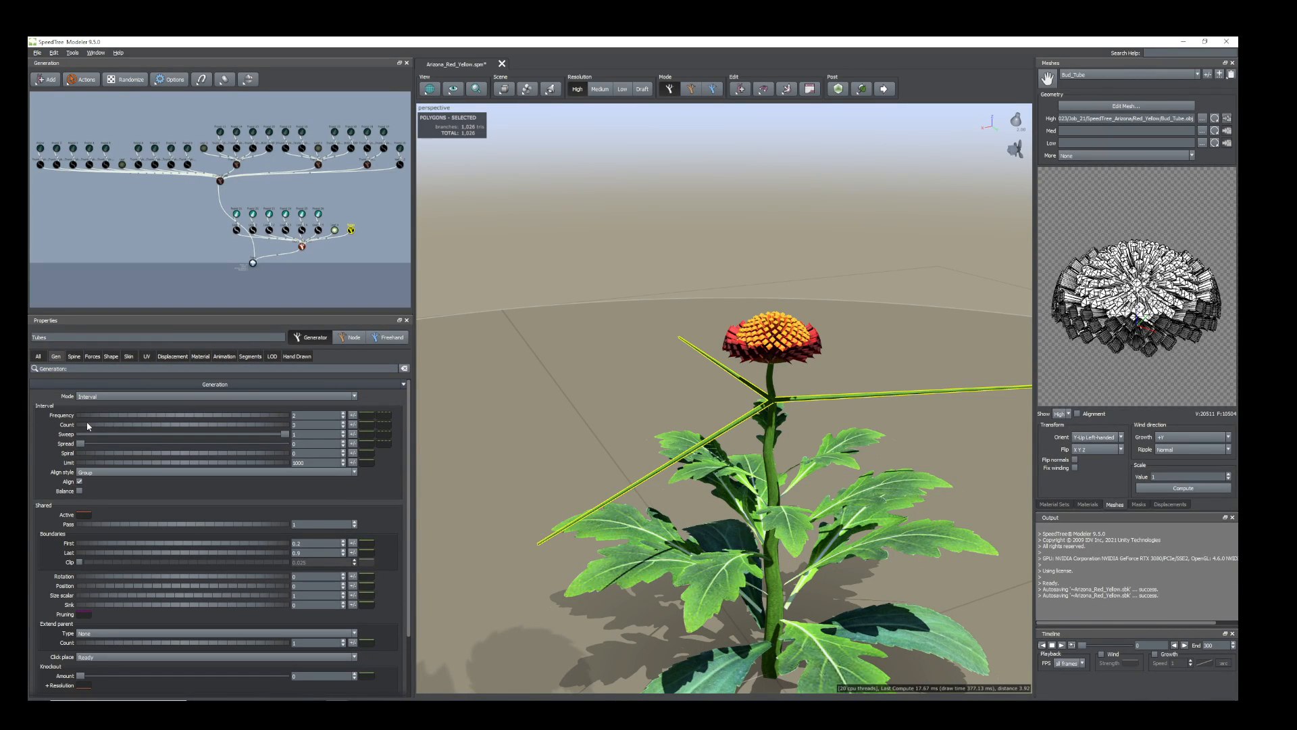
left_click_drag(88, 427, 176, 445)
mouse_move(819, 433)
left_mouse_down()
mouse_move(793, 428)
mouse_move(802, 419)
left_mouse_up()
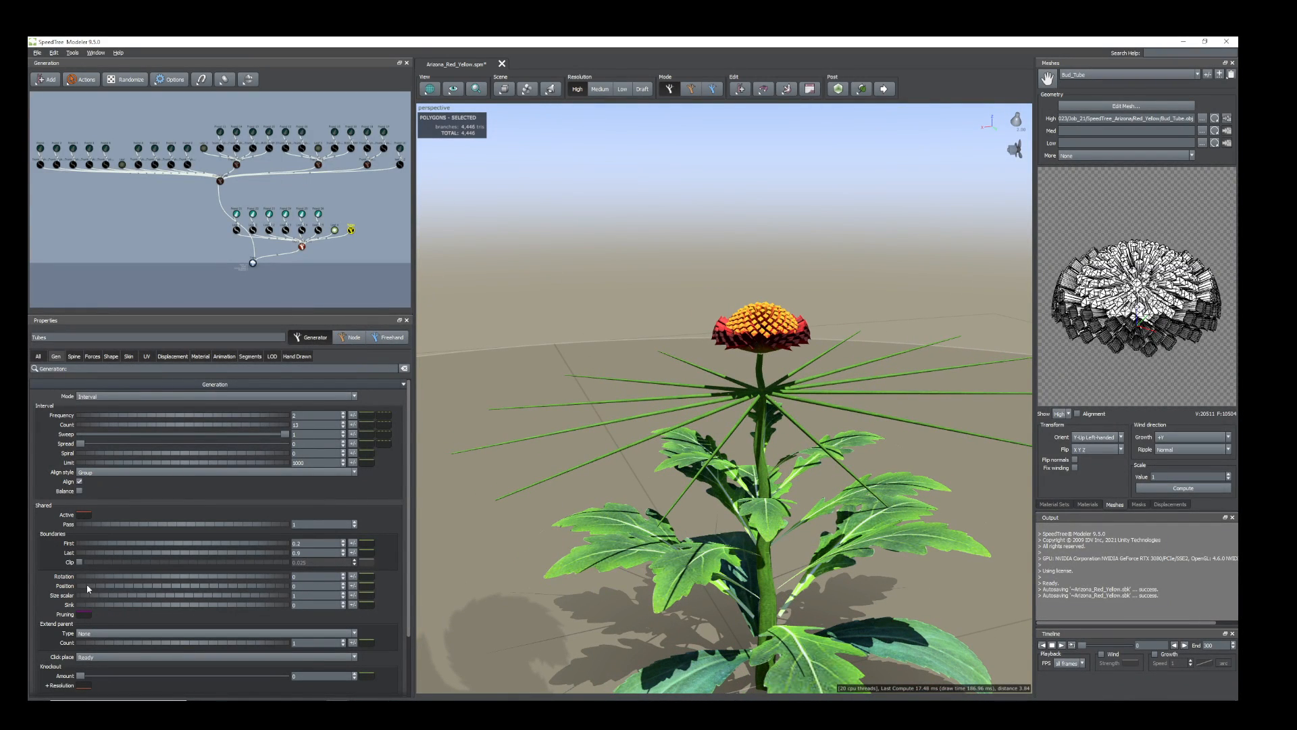
left_click_drag(87, 588, 91, 589)
left_click_drag(612, 378, 609, 410)
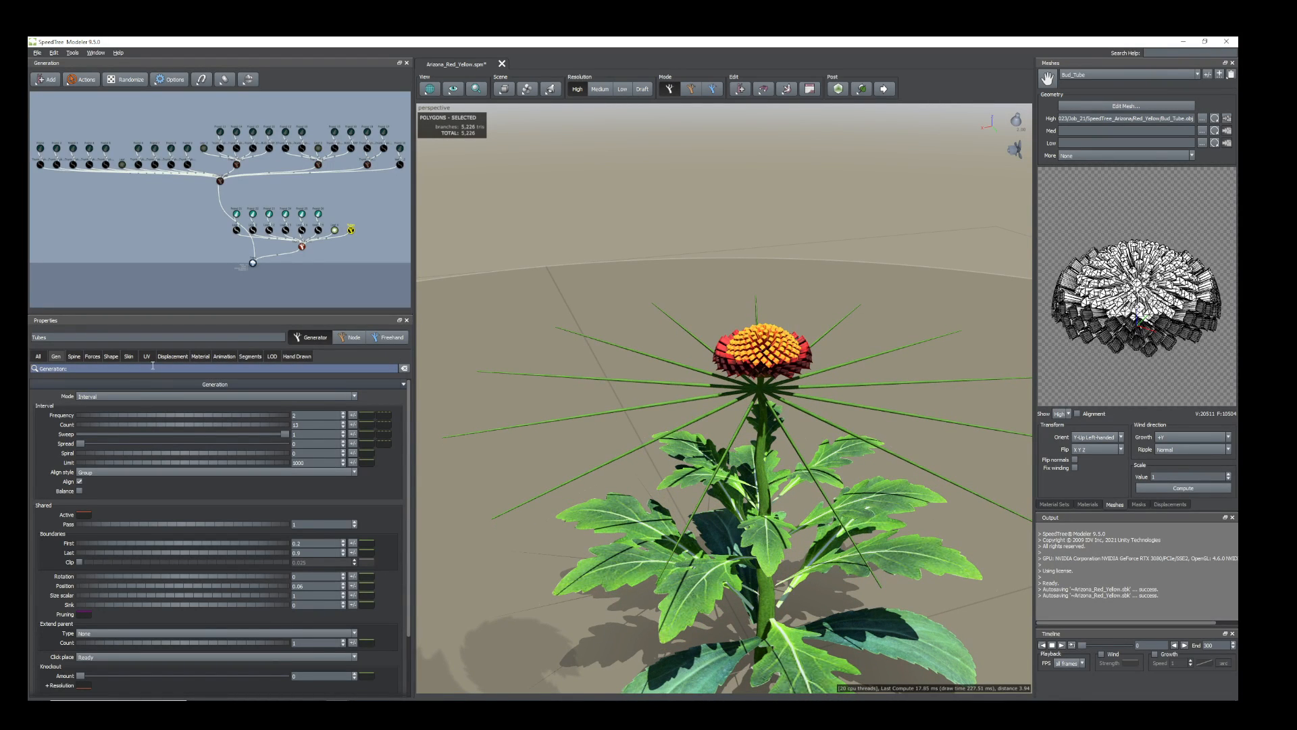
mouse_move(696, 351)
left_mouse_down()
mouse_move(889, 440)
mouse_move(884, 426)
mouse_move(843, 433)
left_mouse_up()
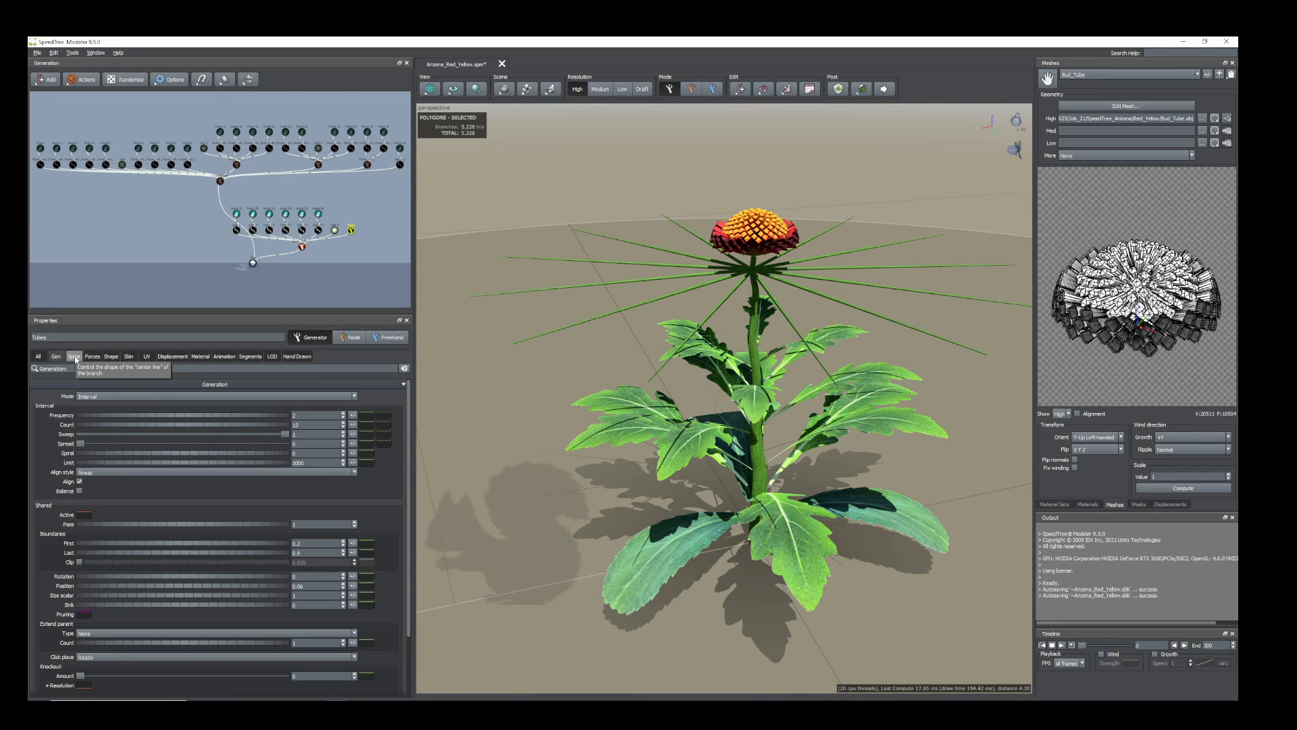
Add a frond generator as a child of the Tubes generator.
scroll(348, 237, "up", 4)
middle_click_drag(355, 234, 125, 173)
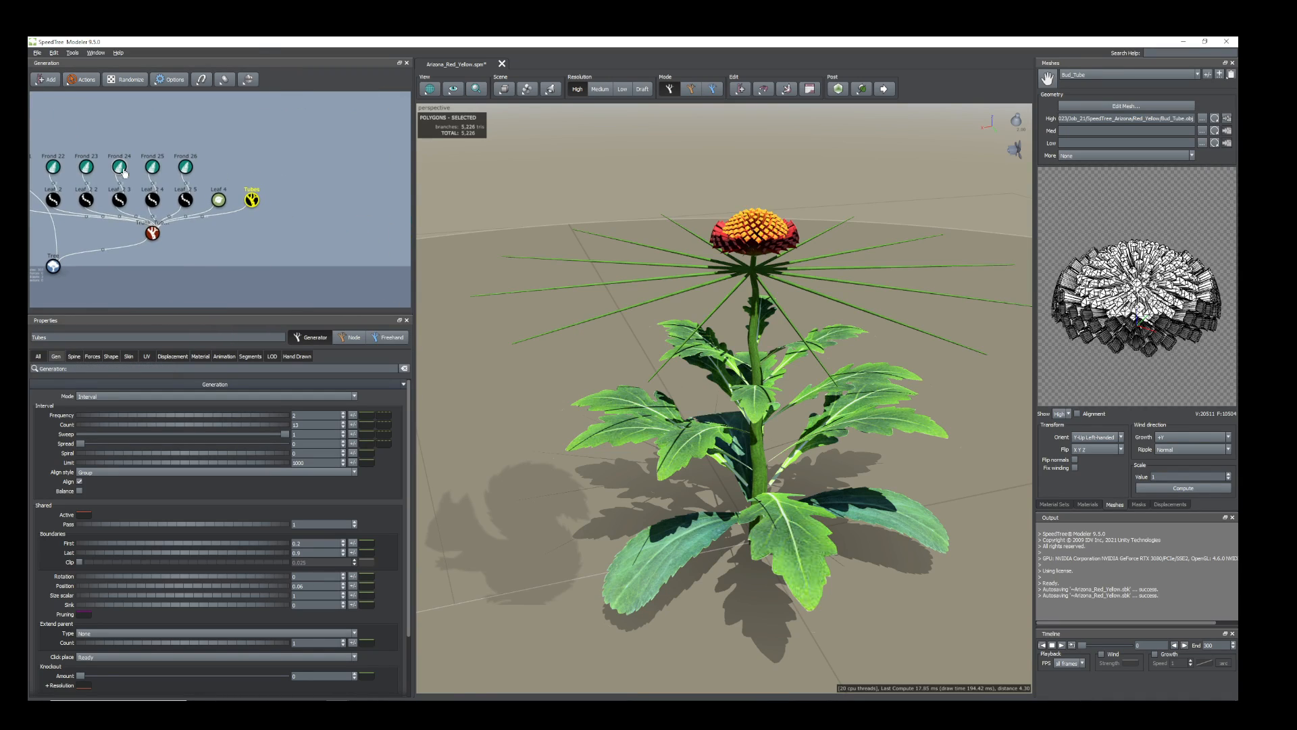
scroll(216, 173, "up", 1)
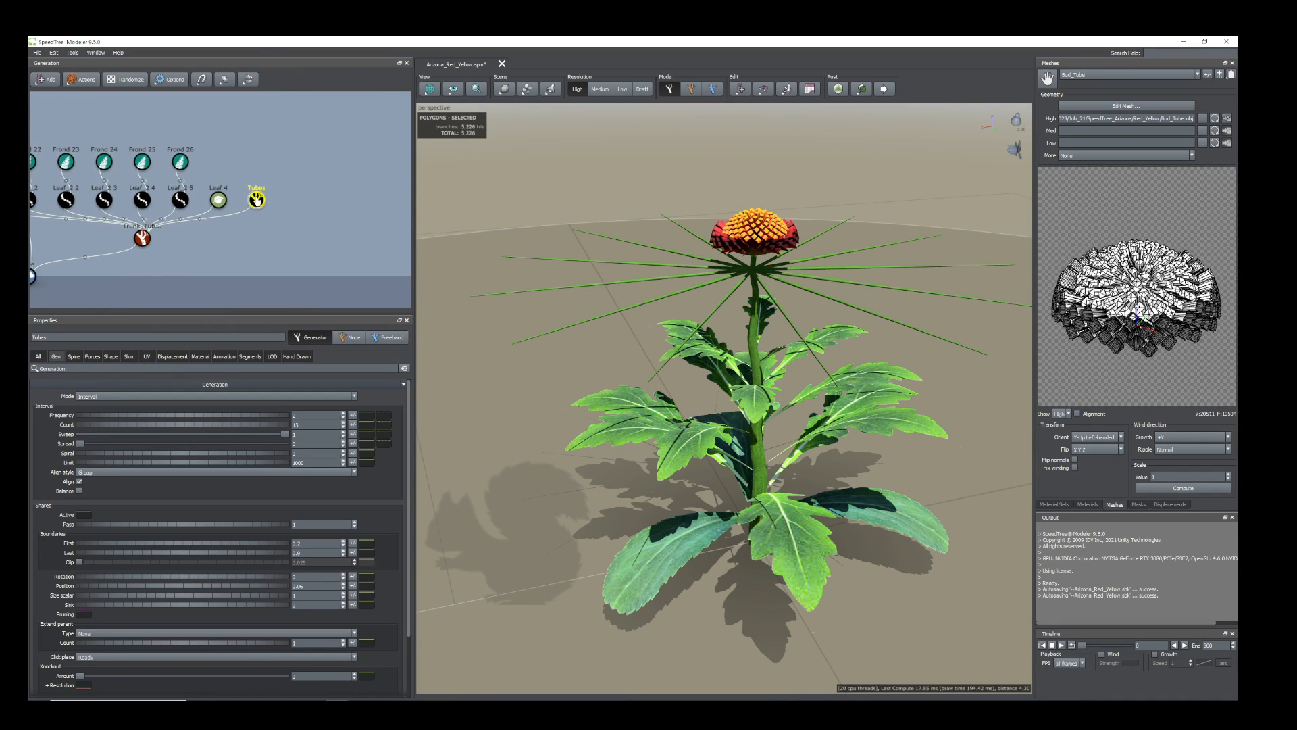
right_click(257, 201)
mouse_move(310, 208)
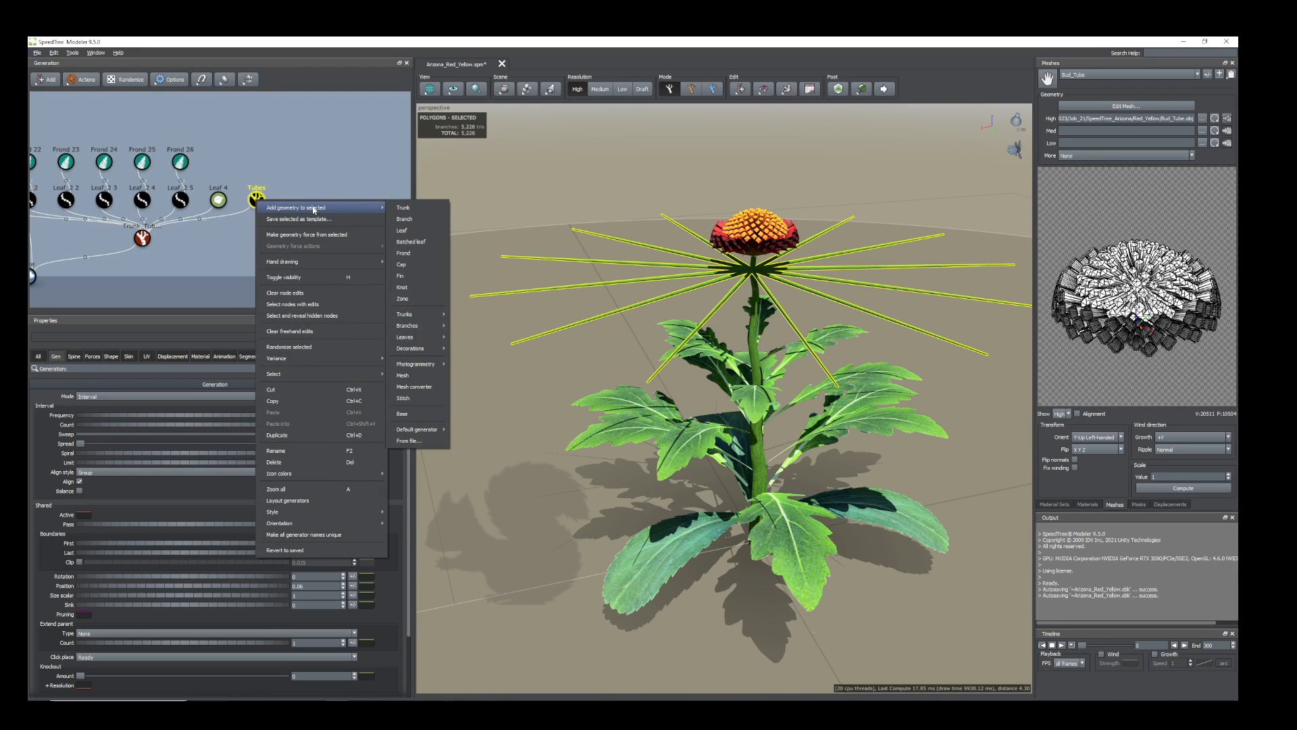
left_click(416, 254)
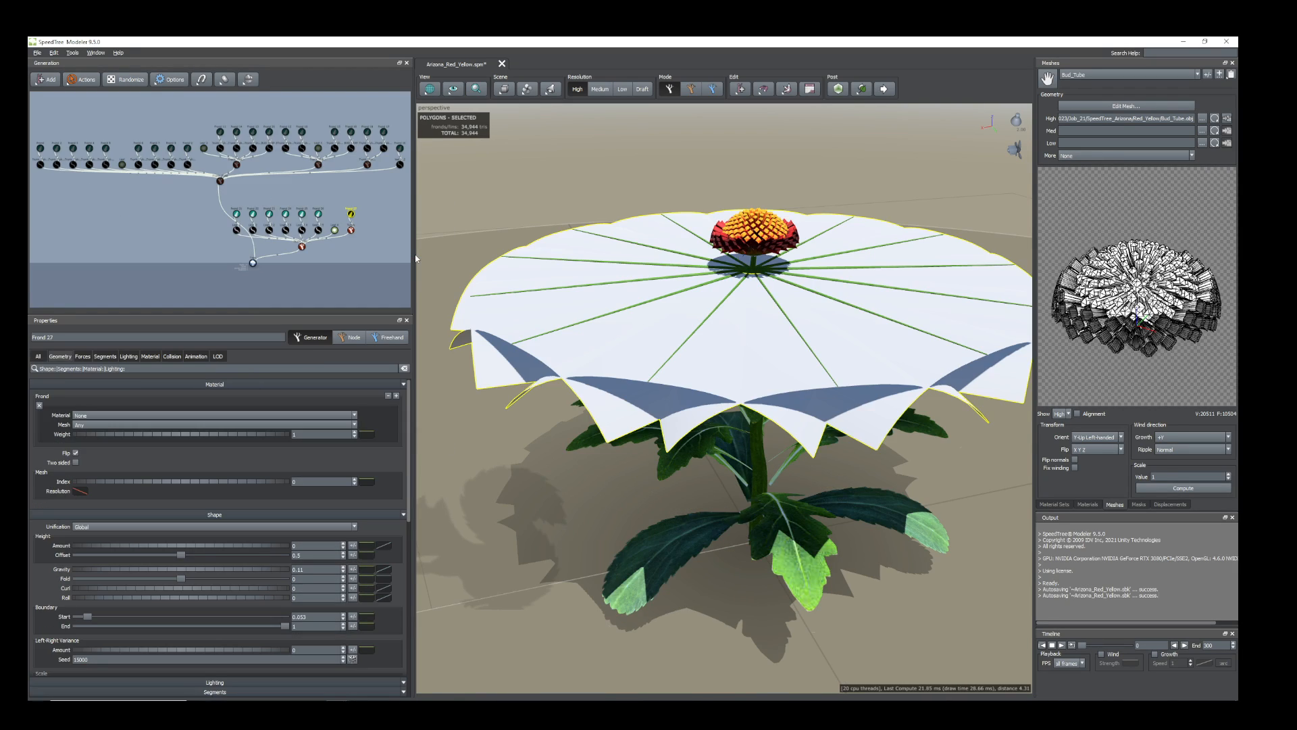
Set the Tubes generator's start angle to 0.369 and increase its gravity so the spokes rise and arch downward.
left_click(689, 293)
middle_click_drag(688, 293, 751, 354)
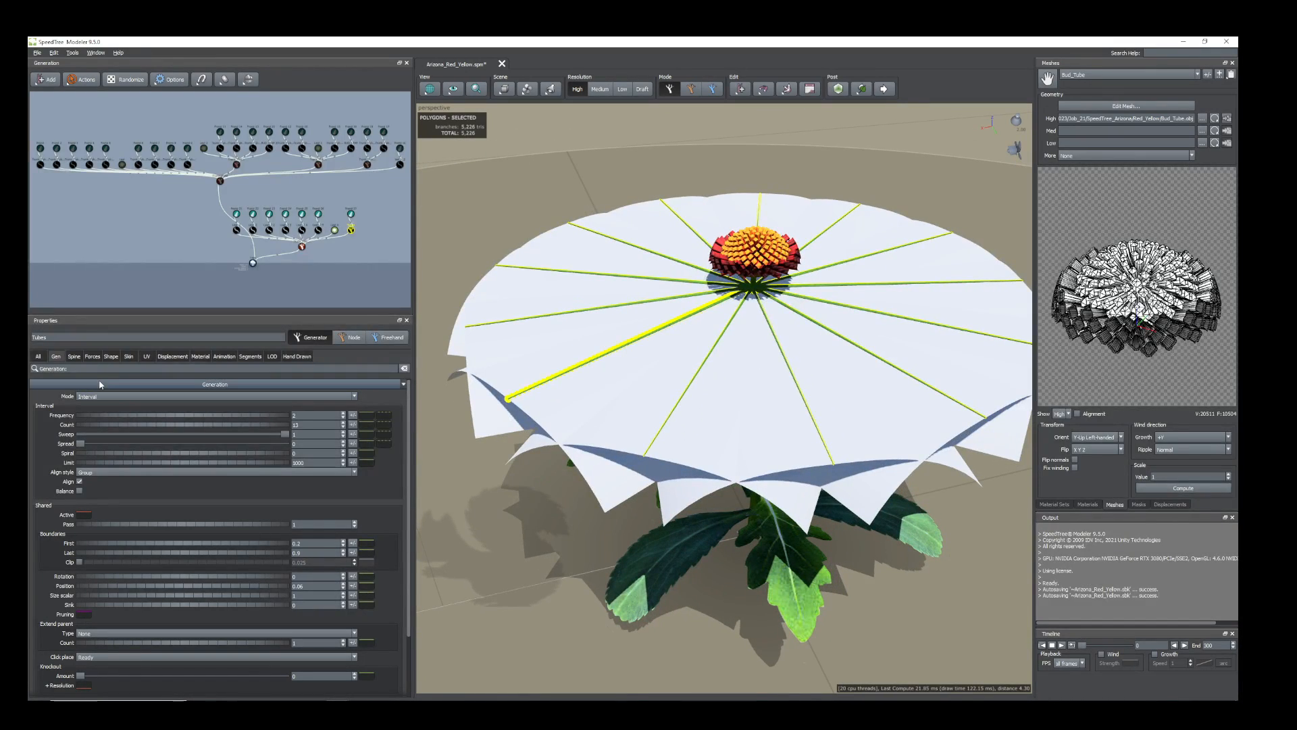
left_click(74, 356)
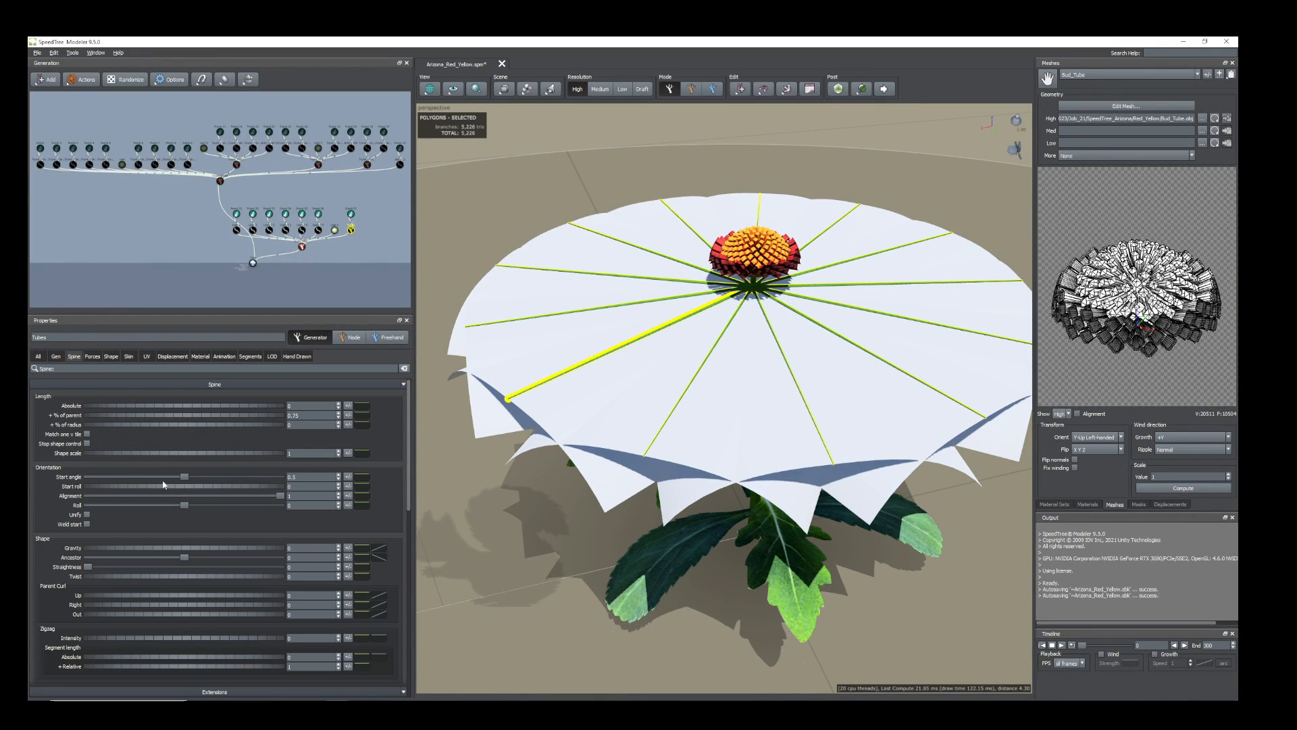
left_click_drag(184, 477, 160, 479)
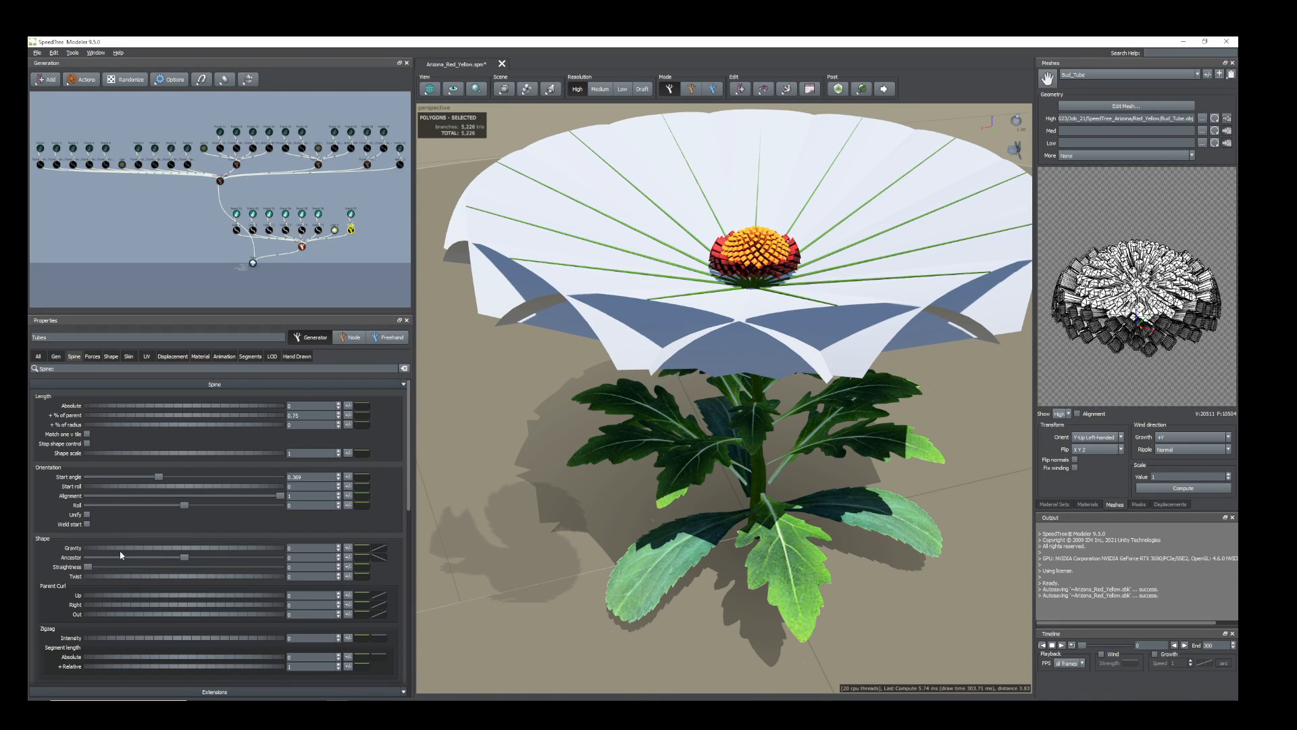
left_click_drag(110, 550, 111, 550)
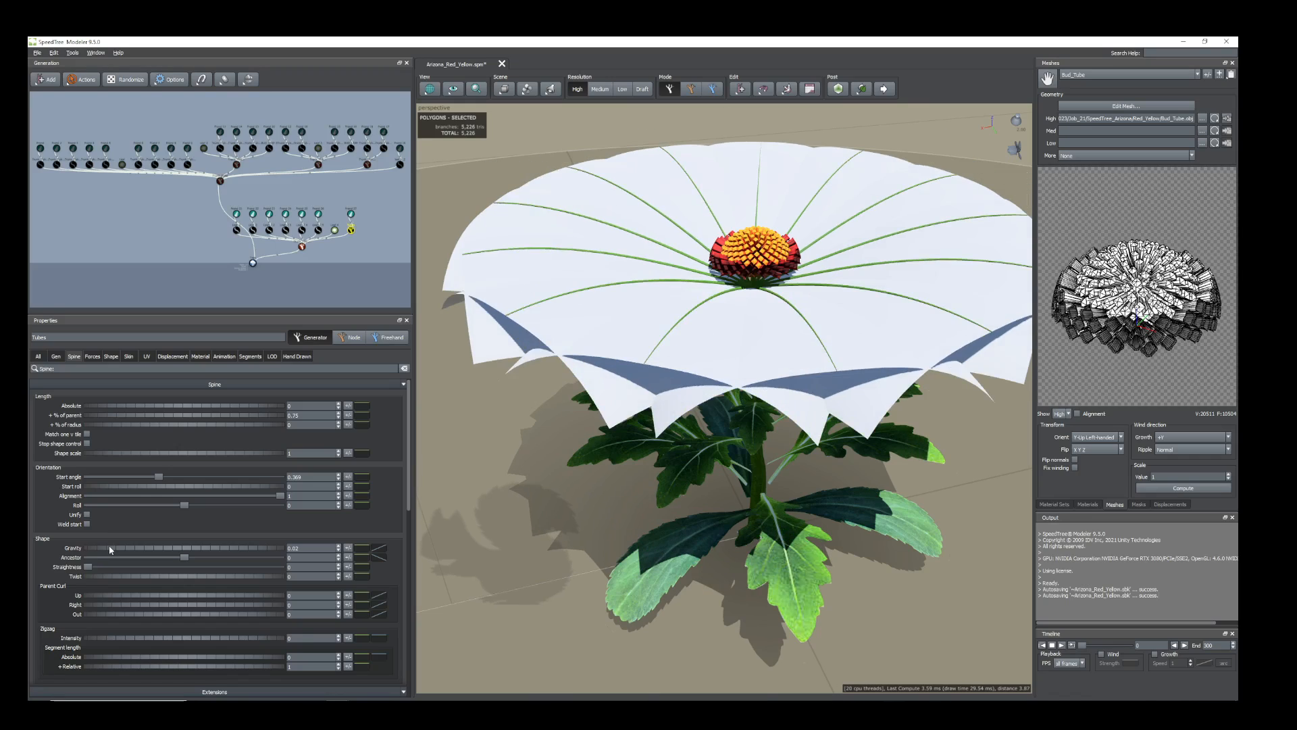
left_click_drag(770, 399, 729, 434)
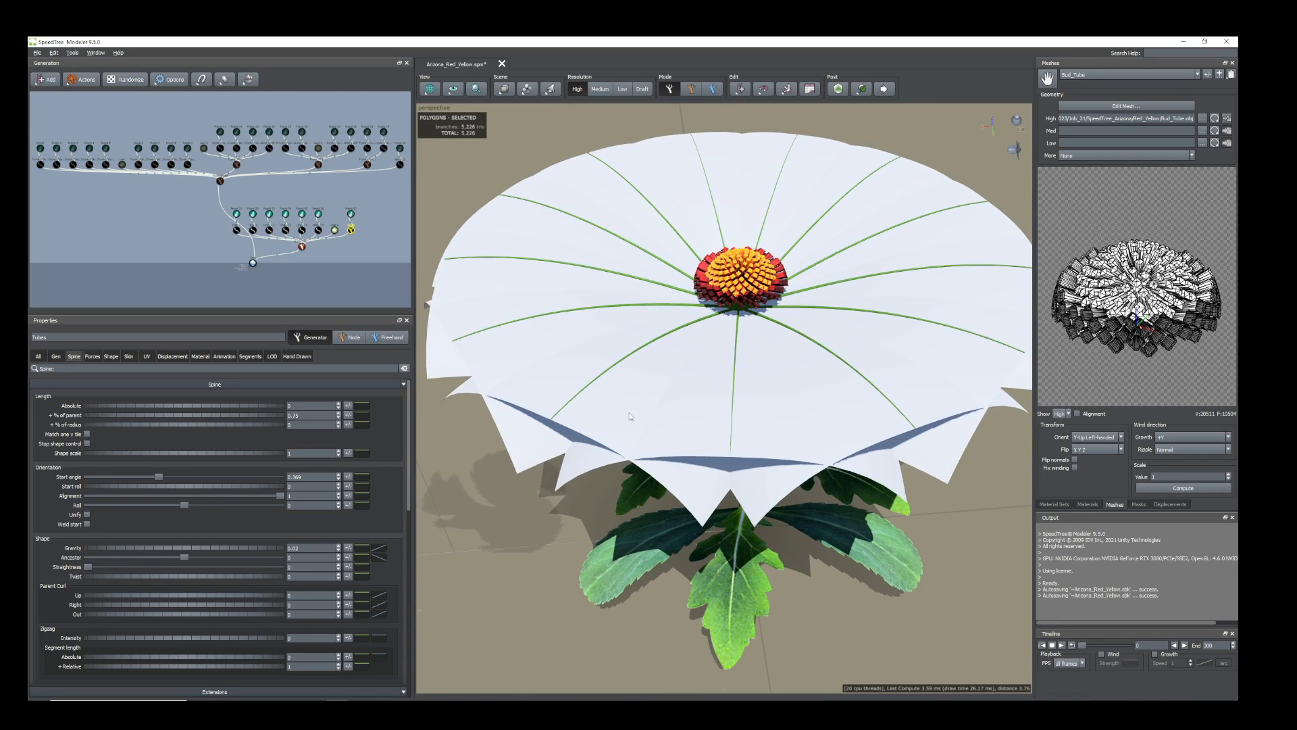
Change the Tubes generator's skin type to Spine only to hide the green spoke geometry.
left_click(569, 371)
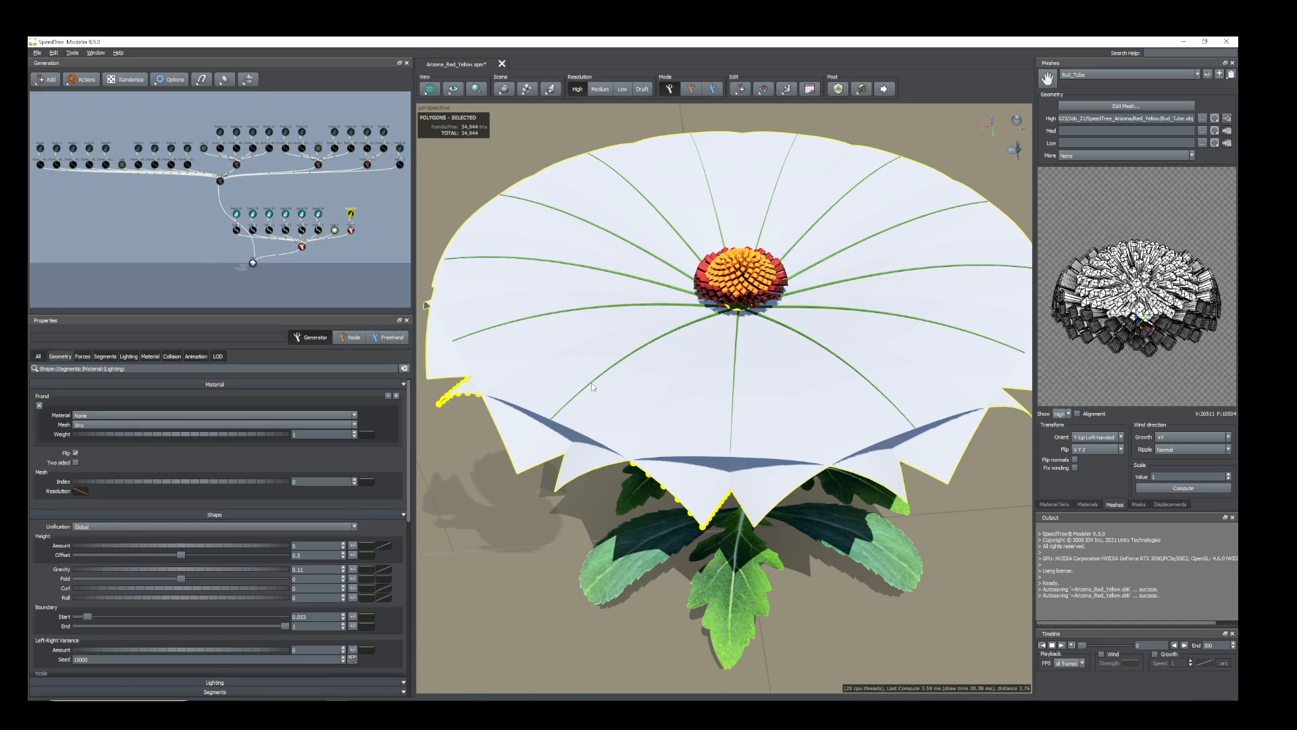
left_click_drag(593, 387, 546, 343)
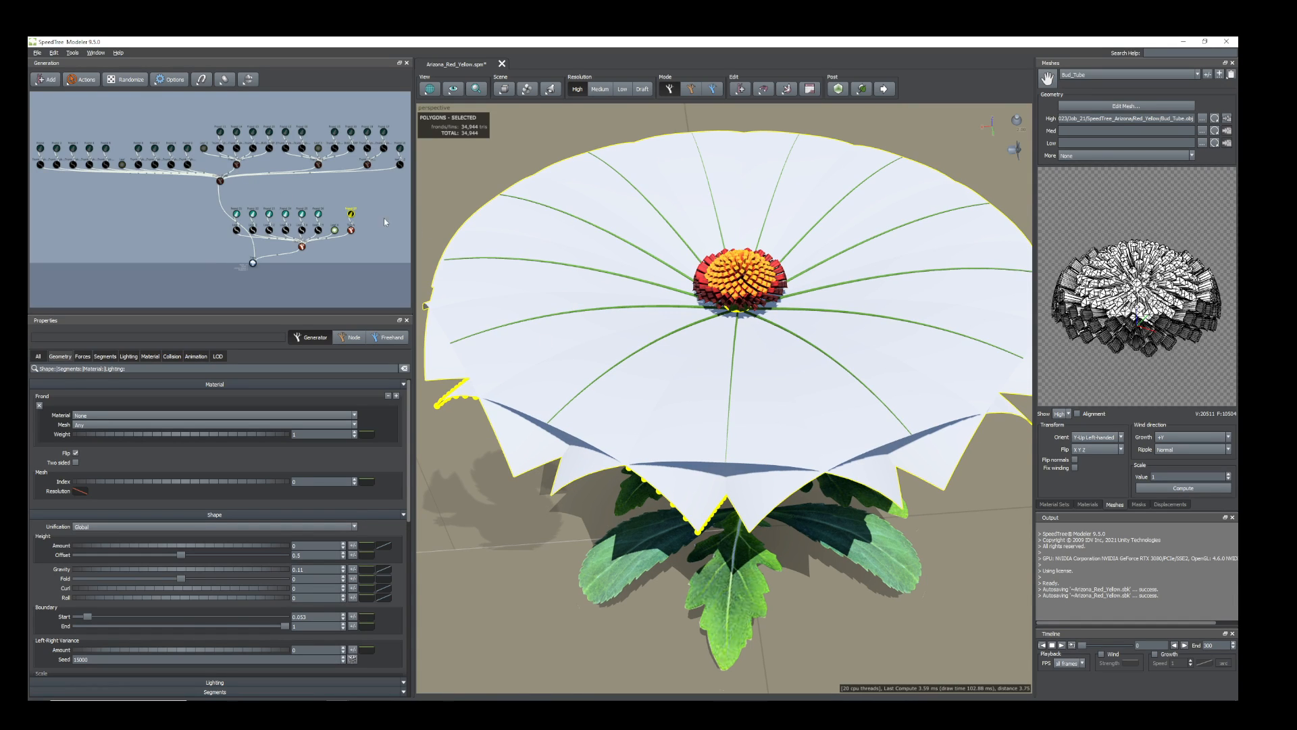
scroll(384, 222, "up", 4)
middle_click_drag(383, 222, 203, 135)
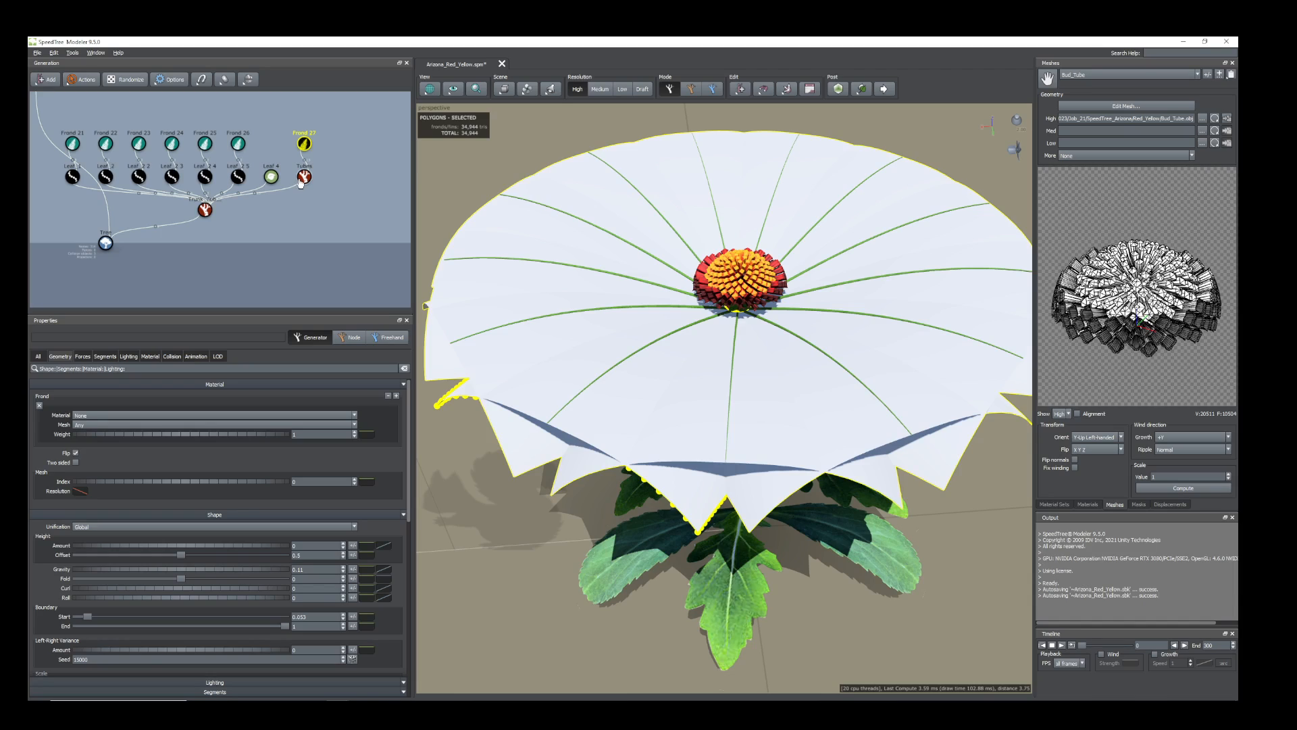
left_click(301, 181)
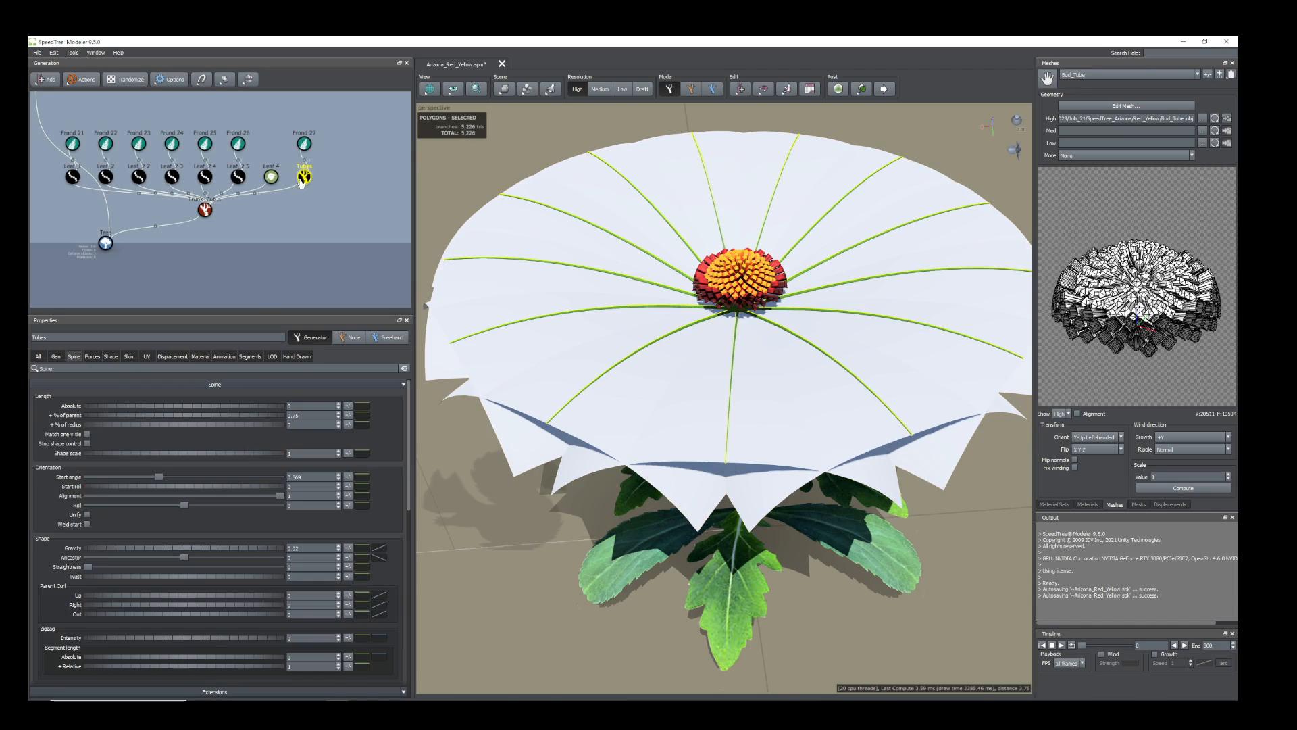
left_click(129, 357)
left_click(162, 399)
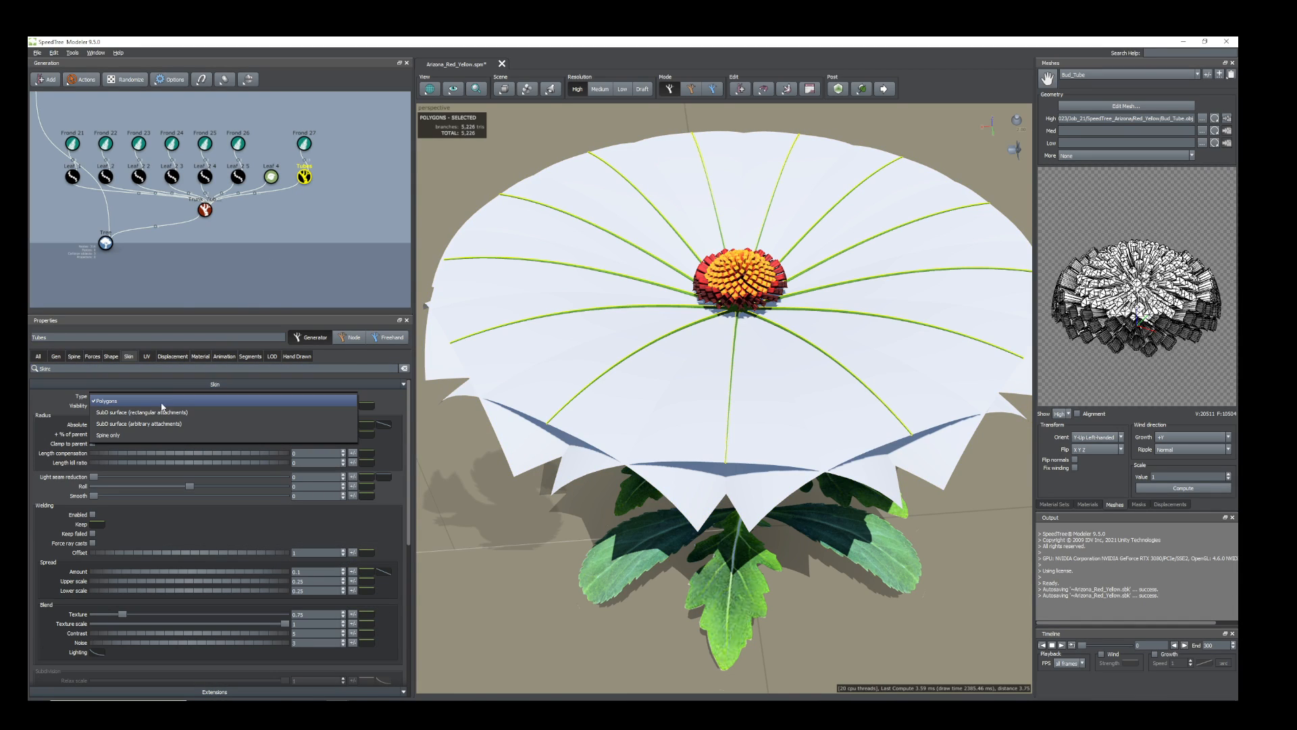
left_click(137, 436)
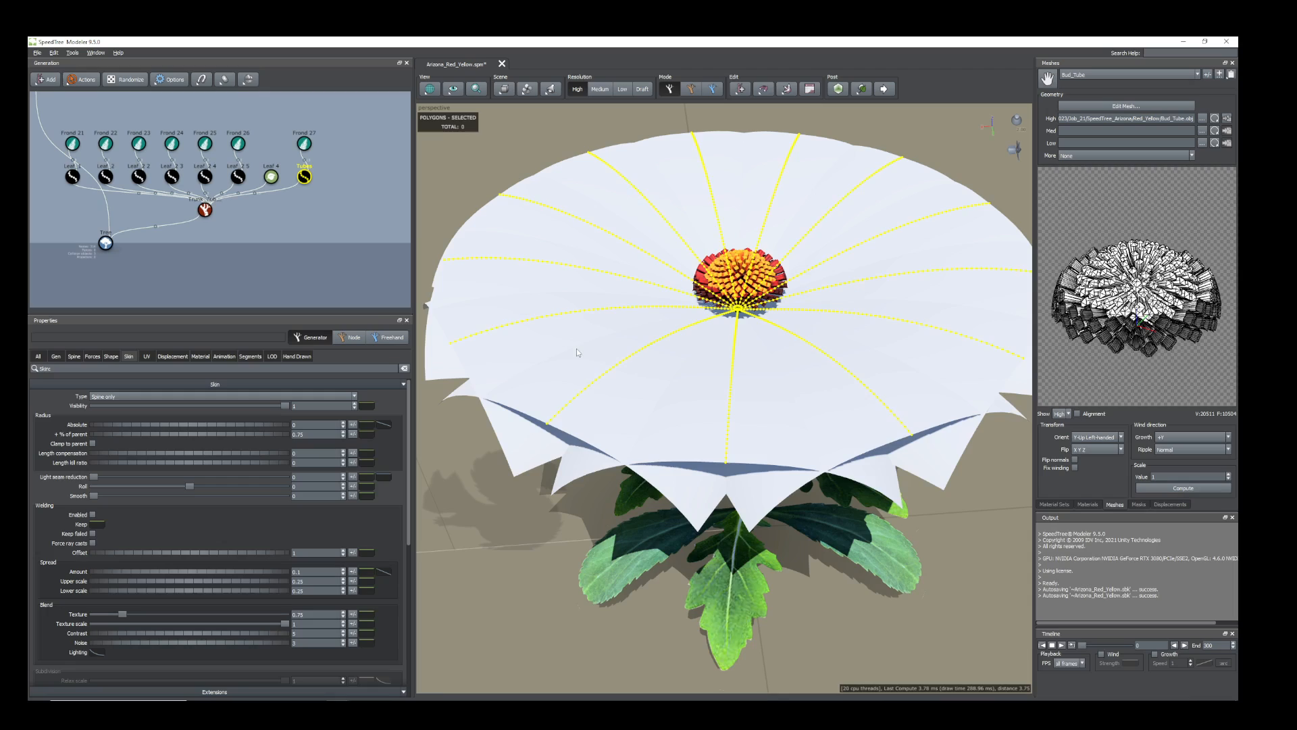
Assign the Red_Petal material to the Frond 27 generator.
left_click(303, 144)
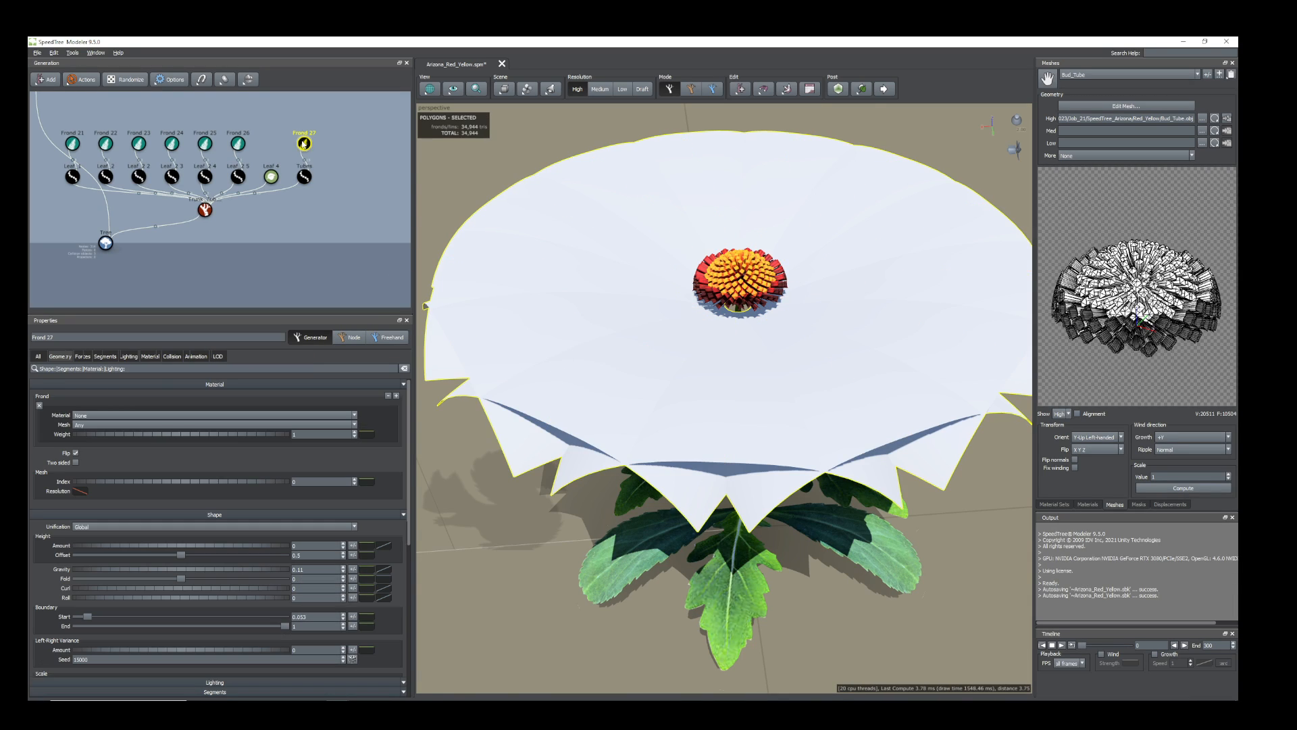
left_click(146, 357)
left_click(324, 416)
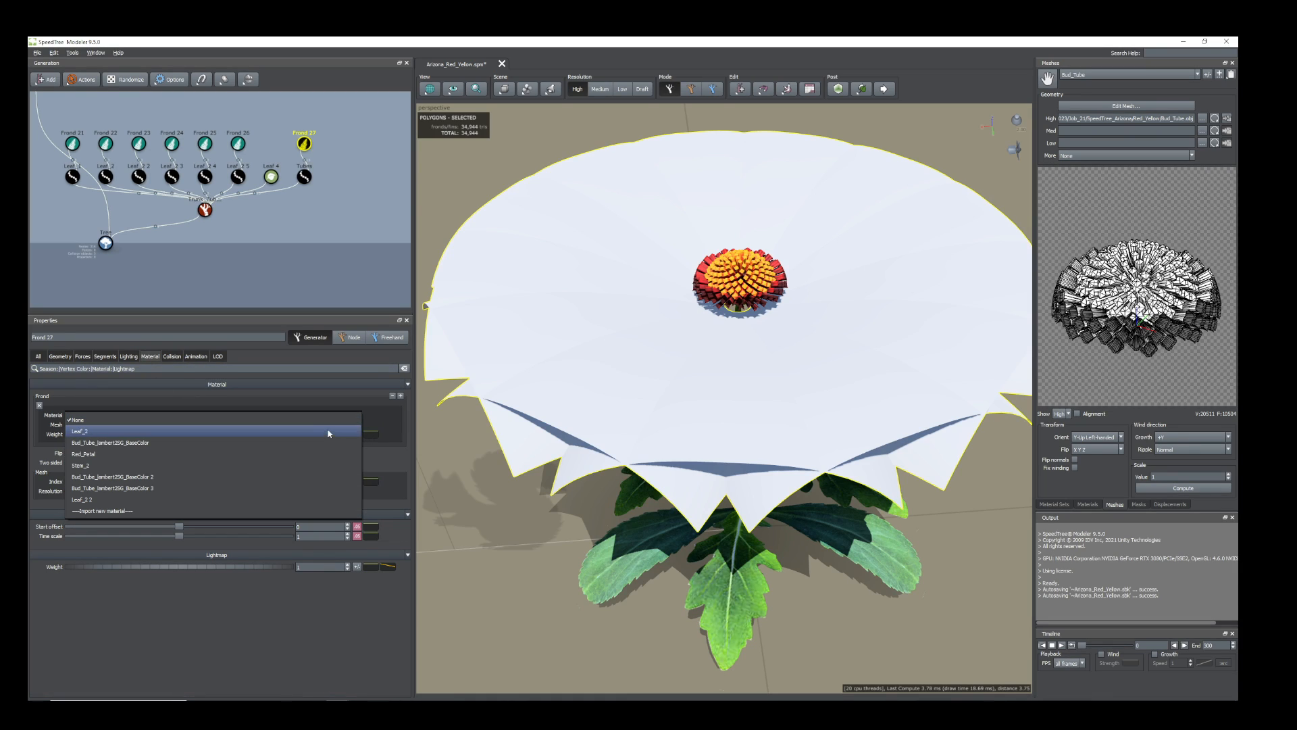
left_click(123, 456)
left_click_drag(817, 444, 752, 428)
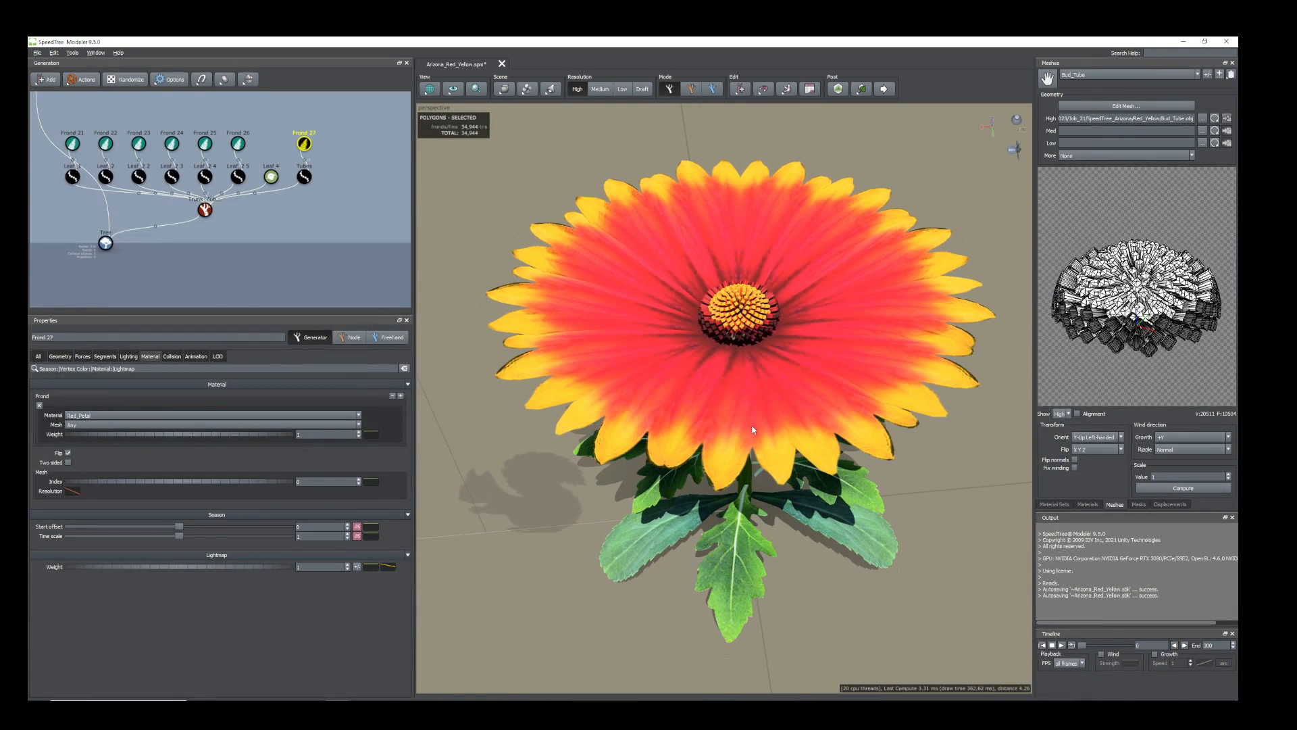
Shorten the petals by setting the Tubes generator's spine length to 0.39 as a percentage of parent.
left_click(304, 176)
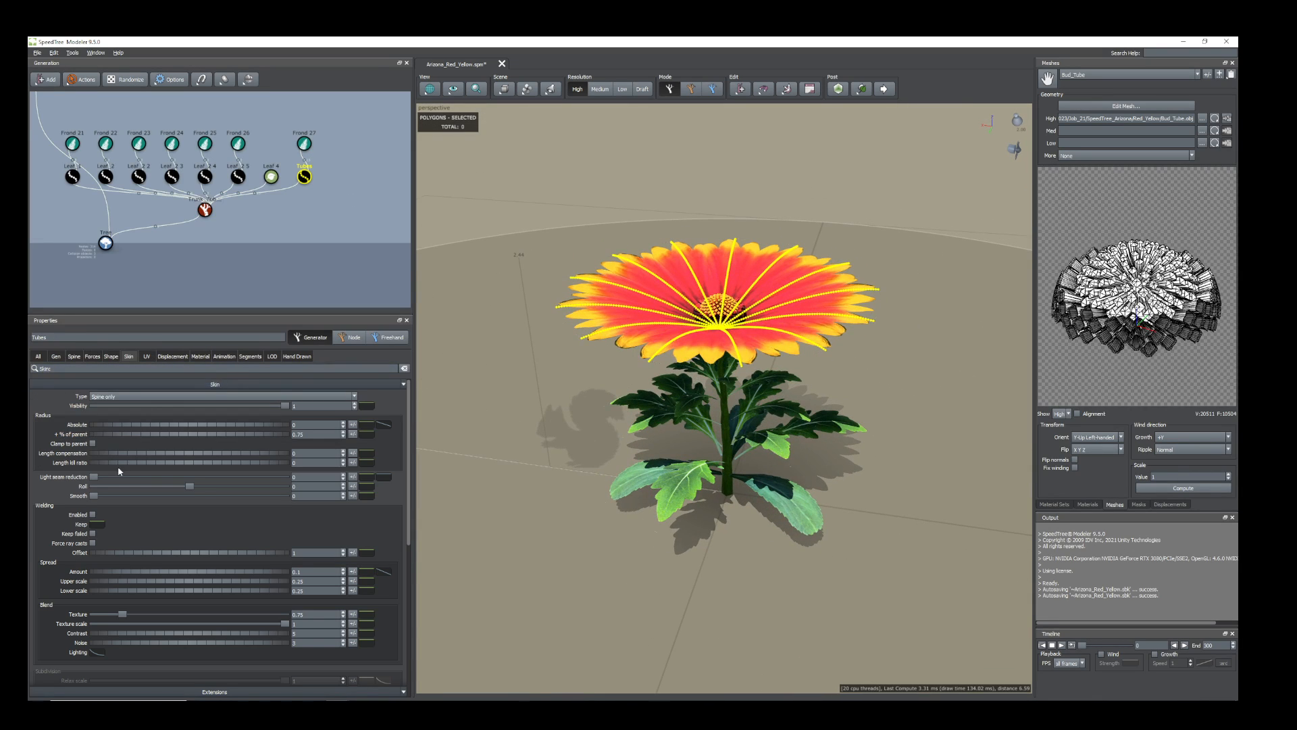
left_click(56, 357)
left_click(74, 356)
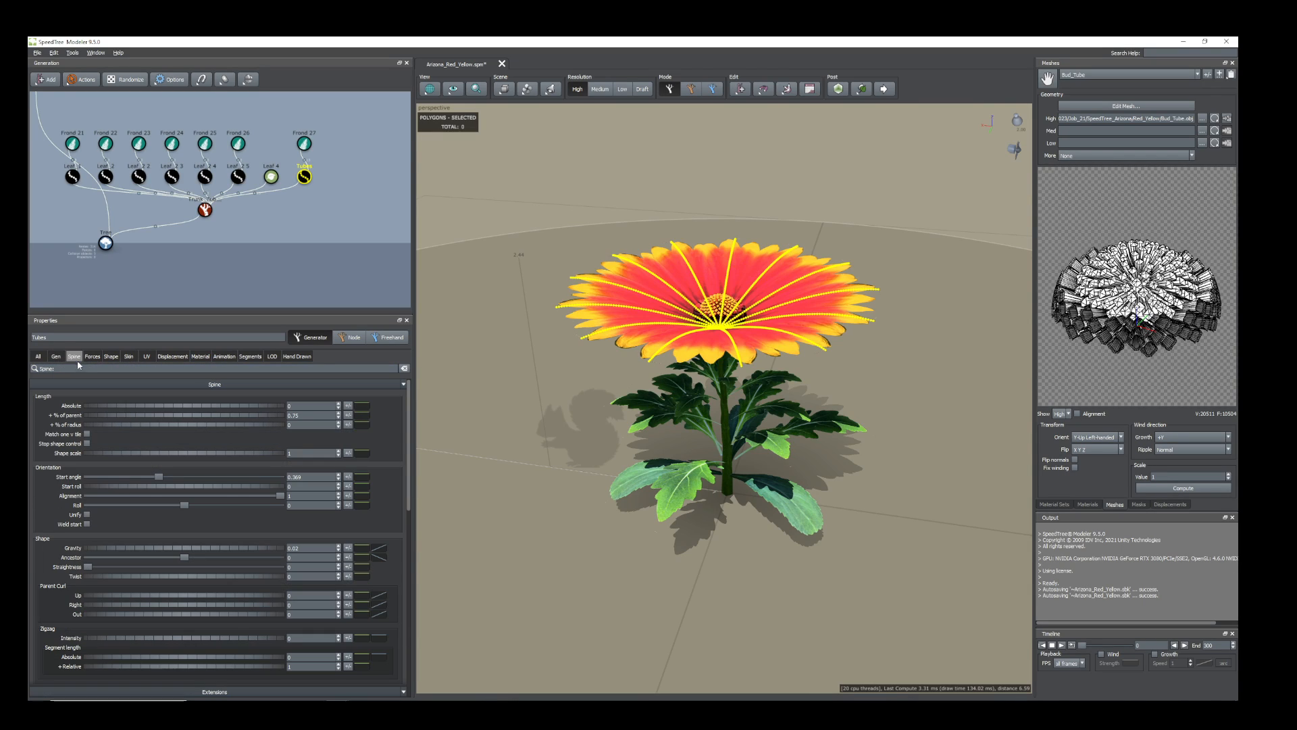
left_click_drag(205, 417, 188, 420)
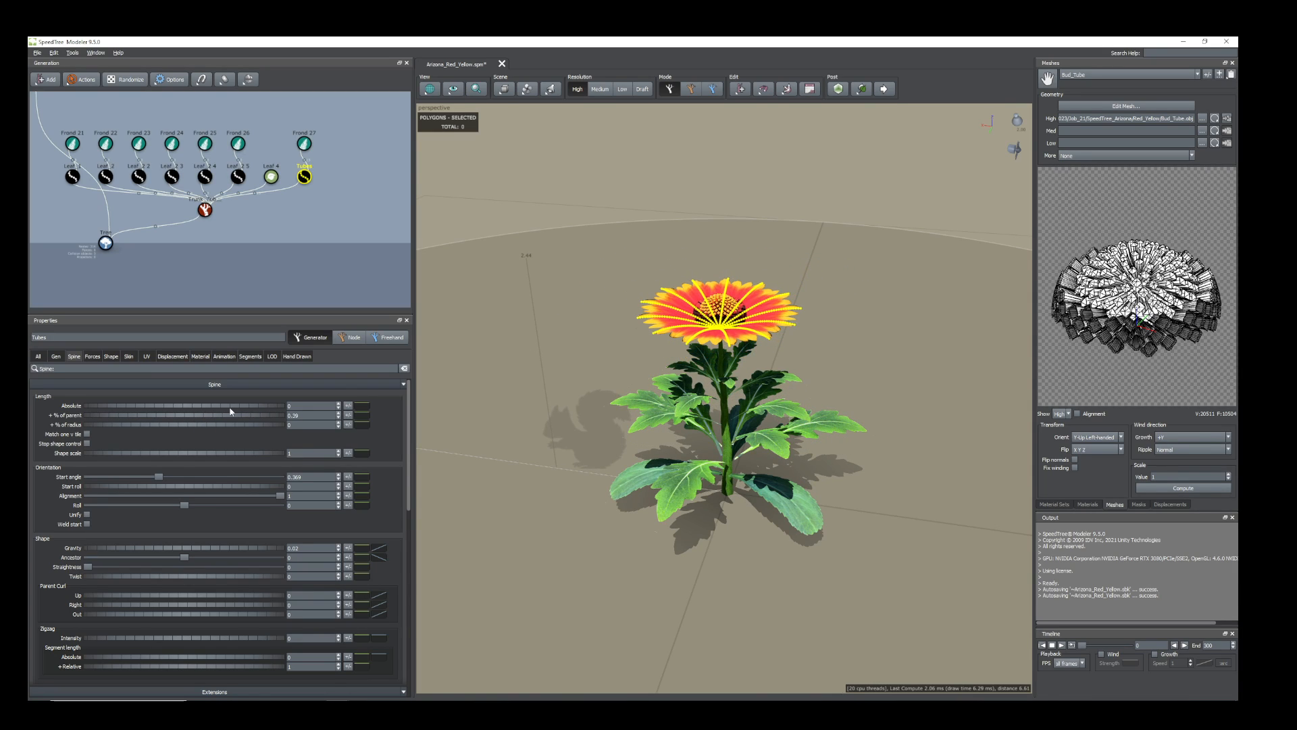
scroll(710, 353, "up", 5)
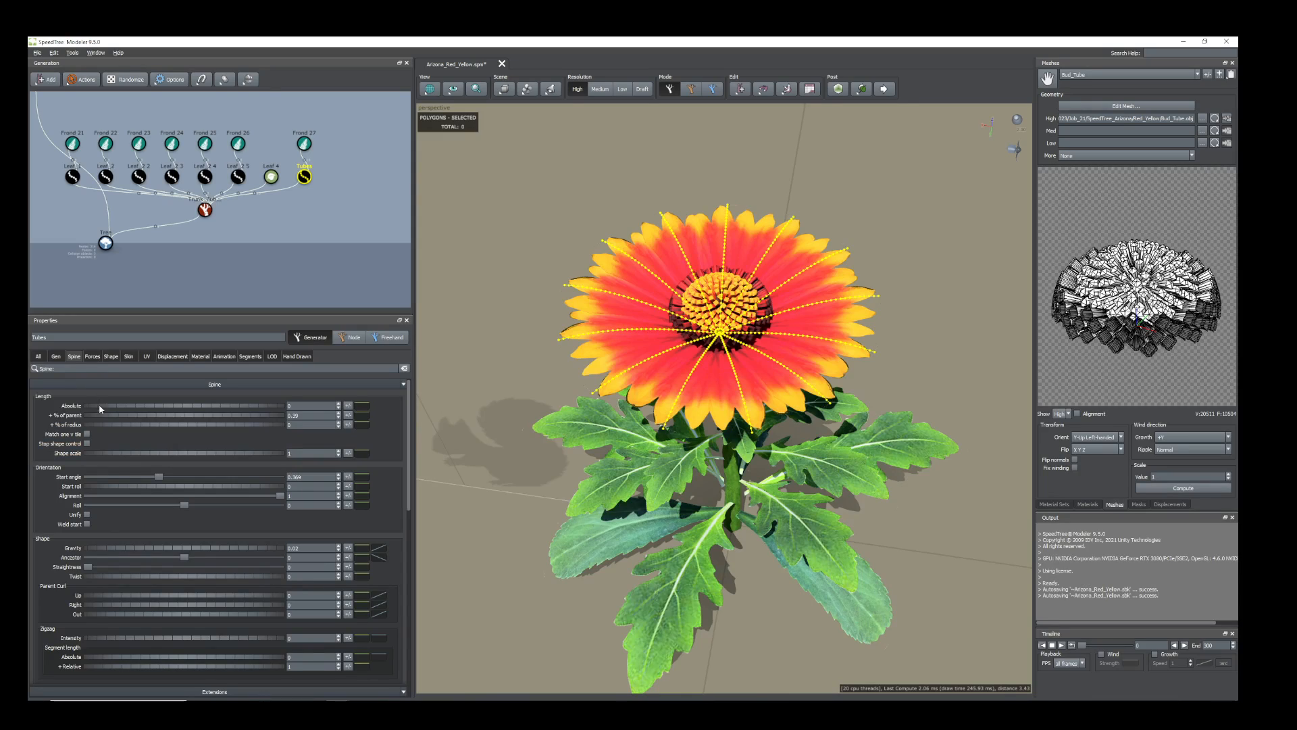
Reduce the Tubes generator's interval count to 7 to separate the petals.
left_click(56, 356)
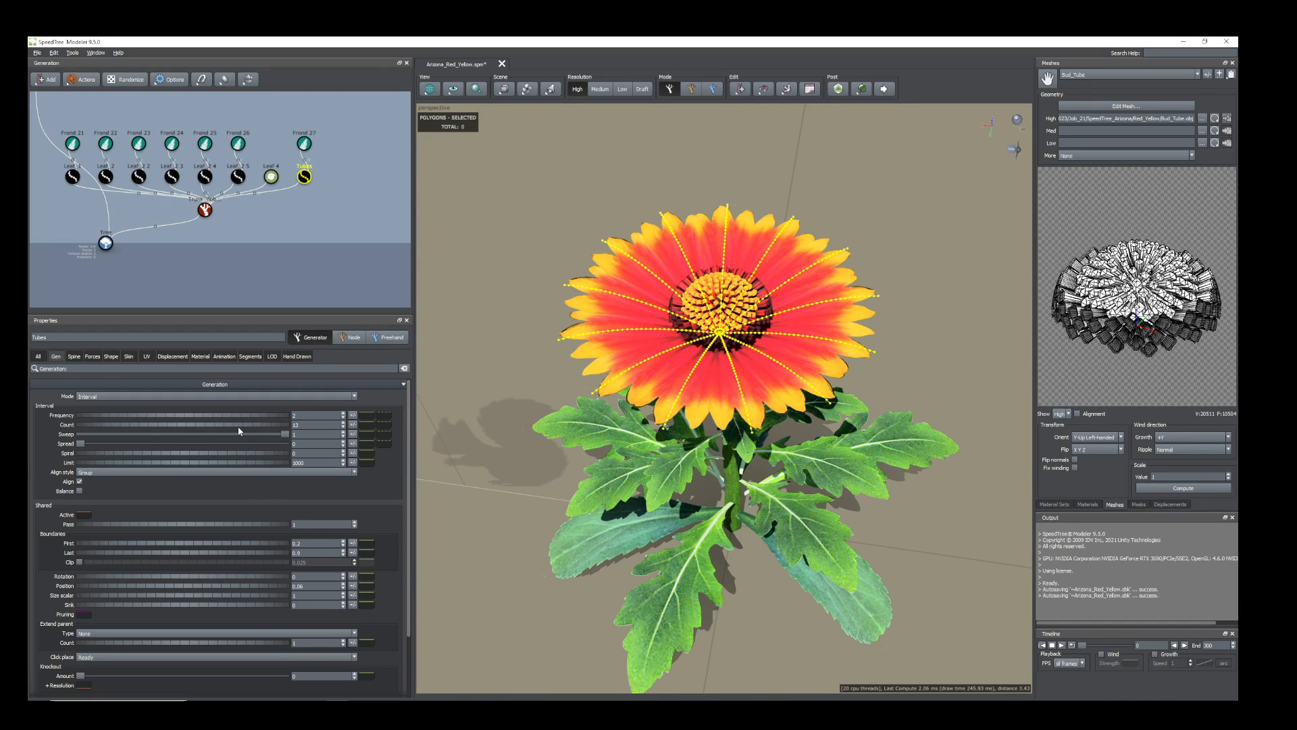
left_click_drag(225, 425, 169, 430)
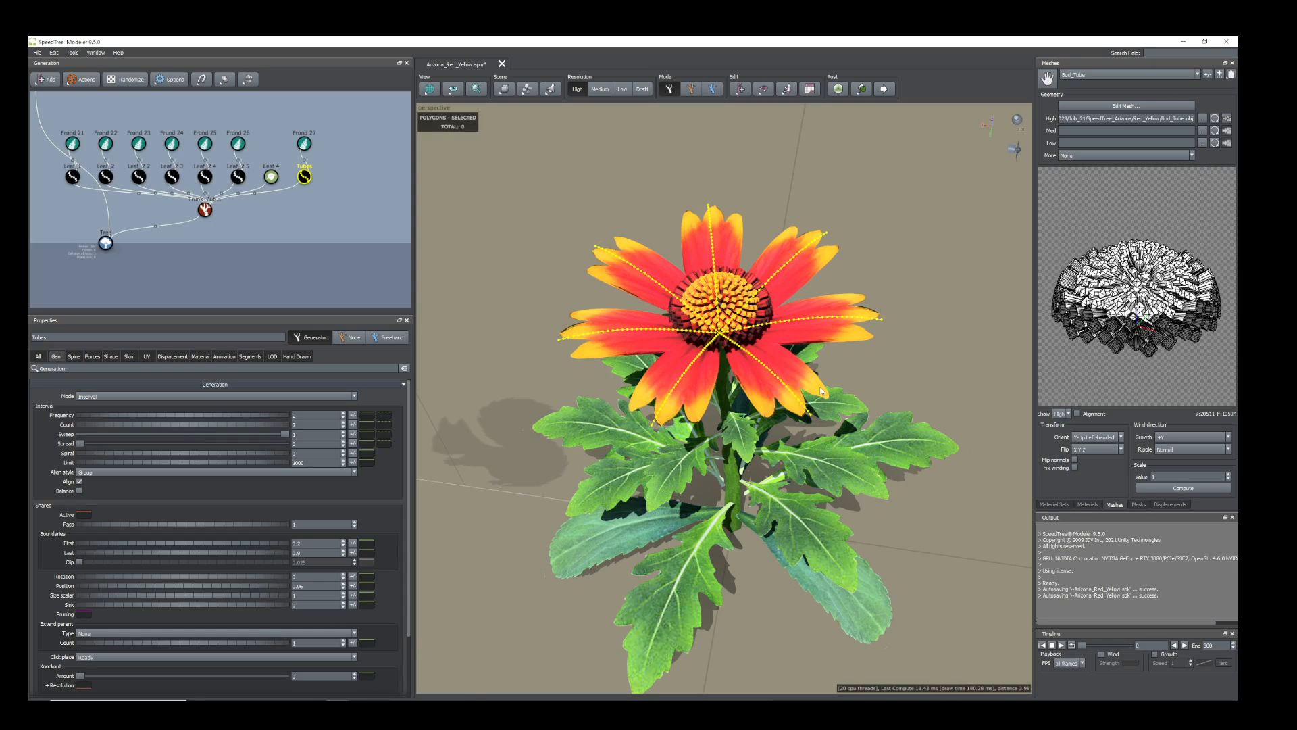
left_click_drag(808, 407, 813, 376)
scroll(813, 376, "down", 2)
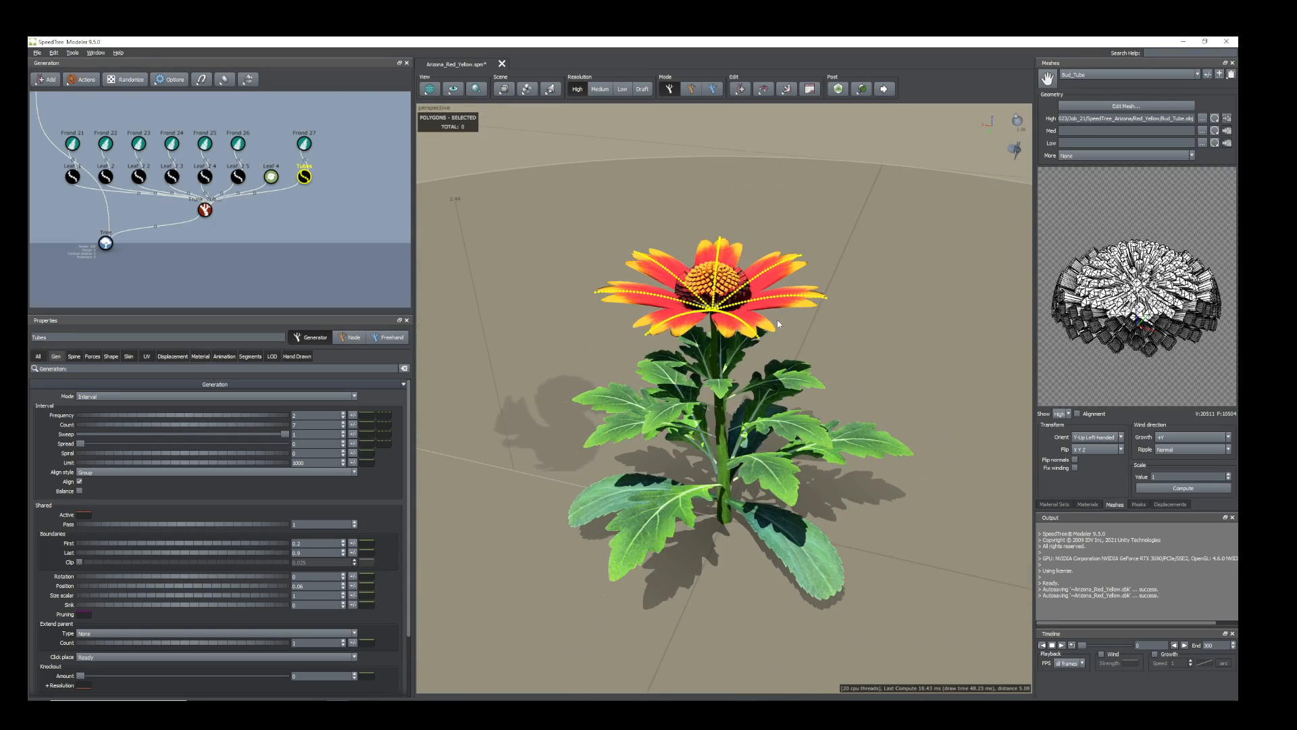
Reduce the flower bud's size scalar so the bud fits the petals' dark centre.
middle_click_drag(715, 229, 728, 289)
scroll(727, 288, "up", 4)
left_click(733, 294)
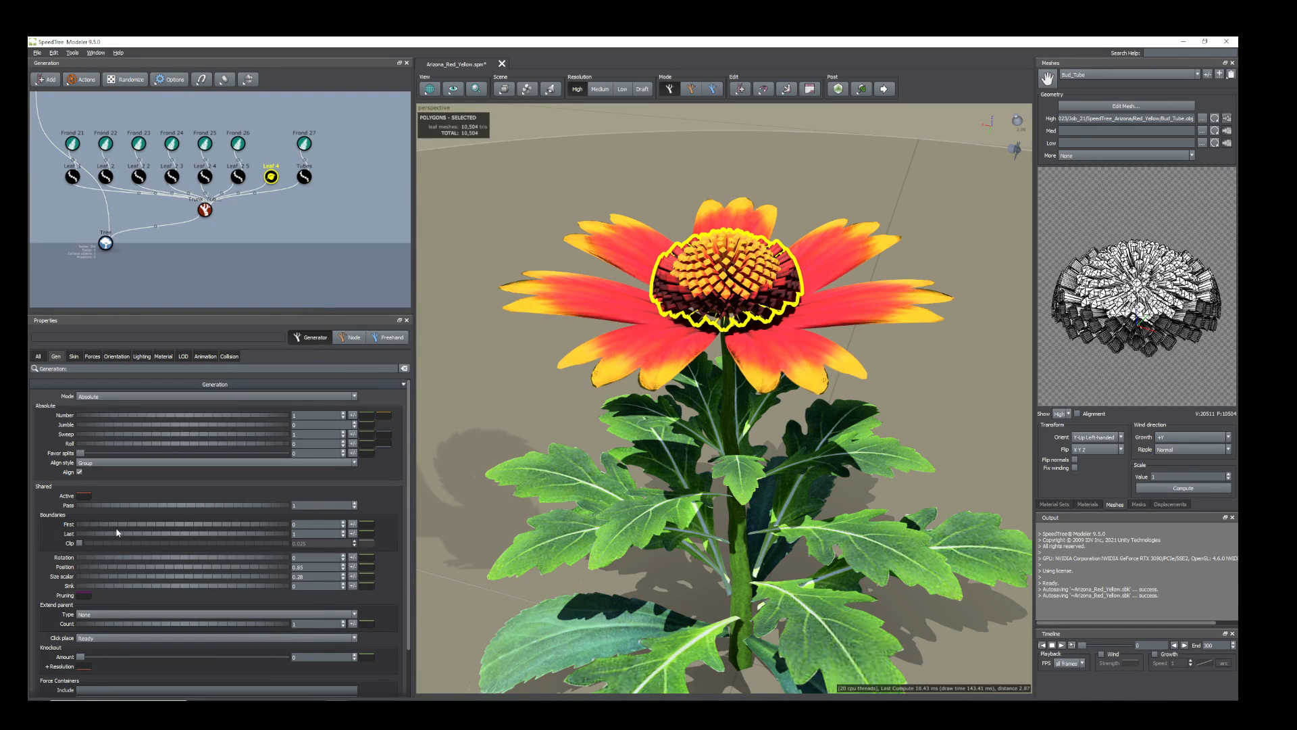
left_click_drag(122, 580, 115, 577)
left_click_drag(740, 398, 799, 481)
scroll(749, 482, "down", 3)
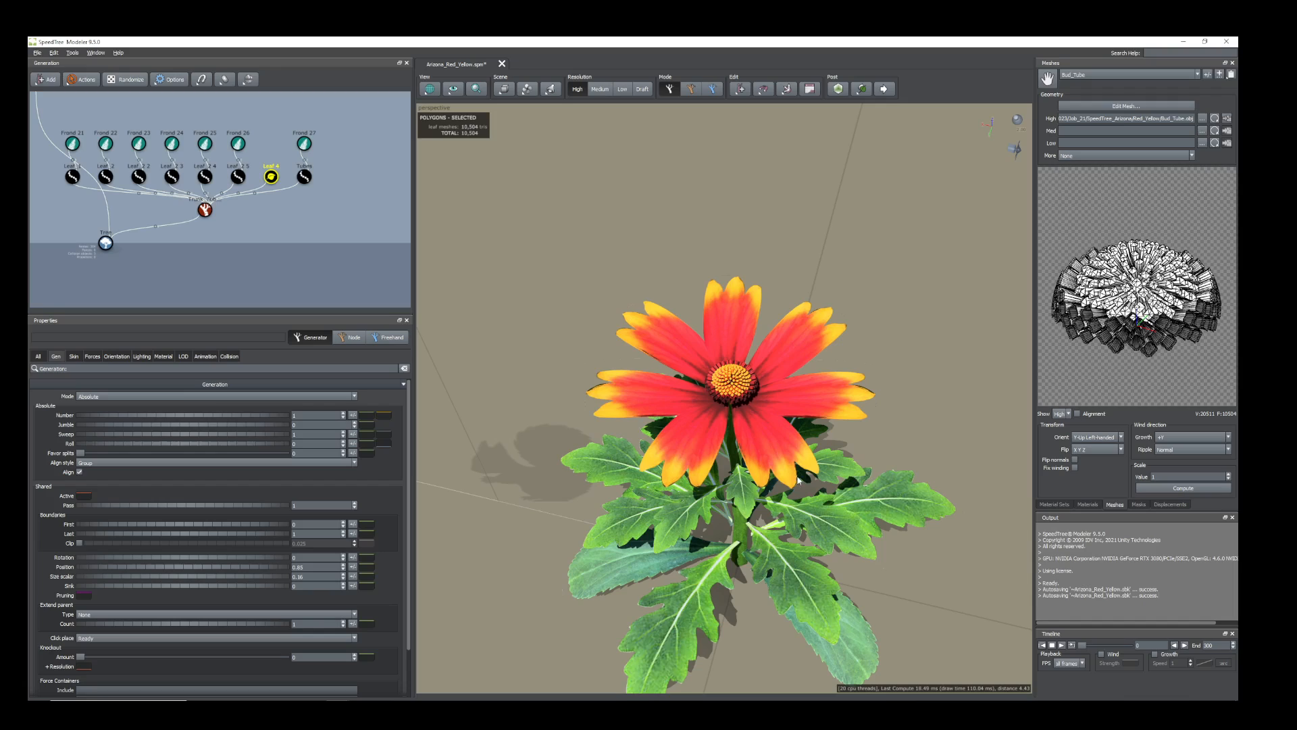
Lower the absolute width segments of the Frond 27 petals to 10.
left_click(778, 469)
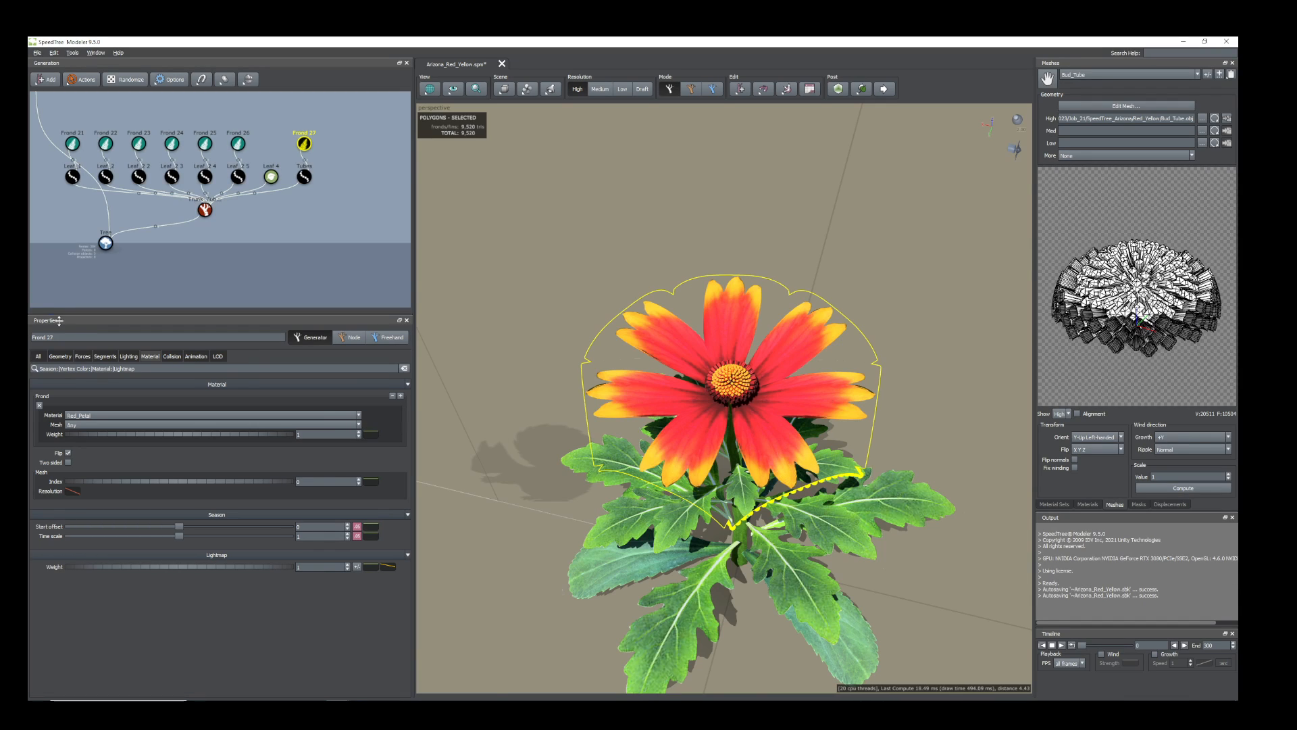
left_click(60, 356)
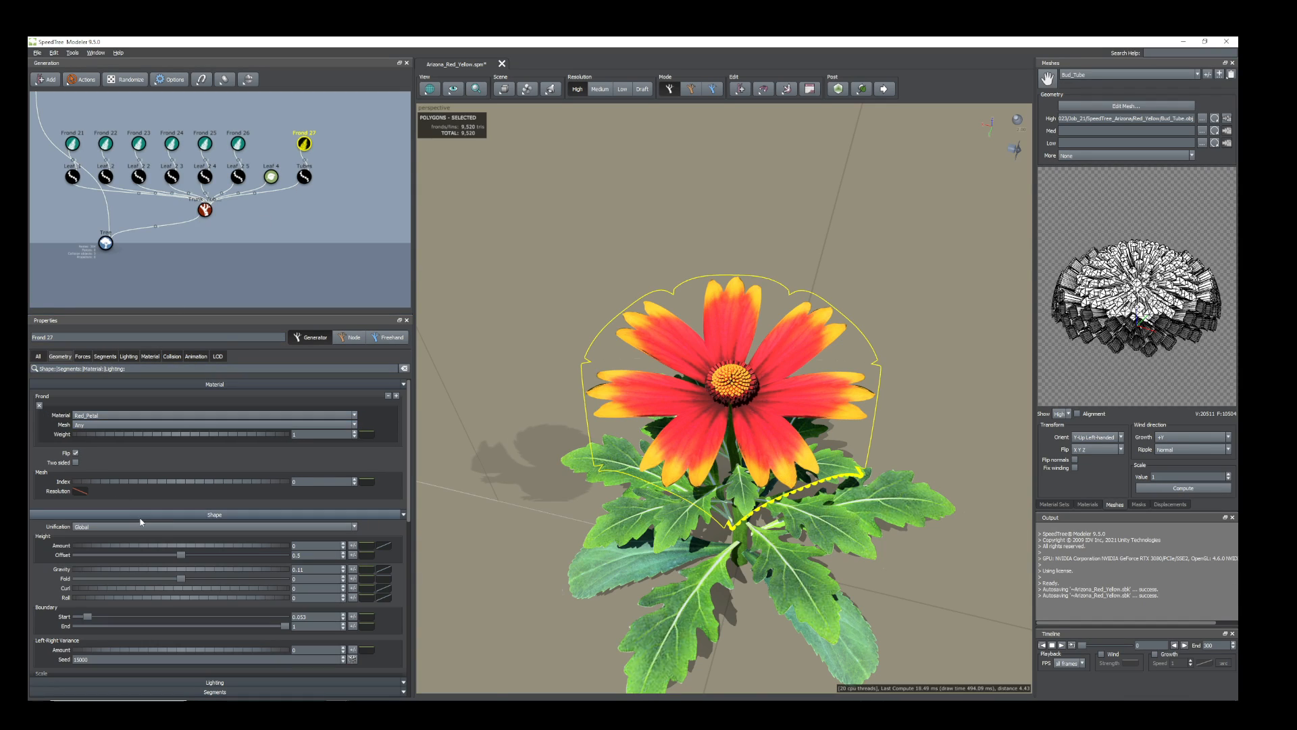
scroll(192, 561, "down", 5)
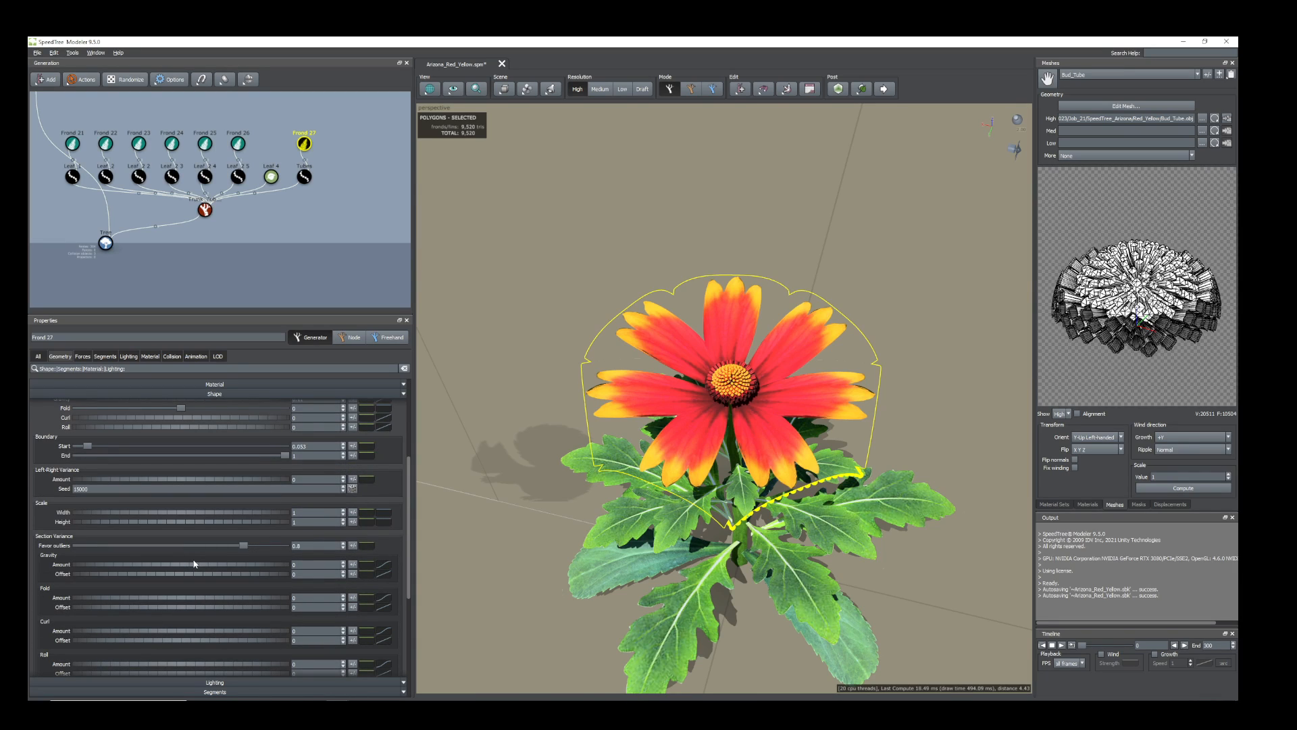
scroll(194, 563, "down", 3)
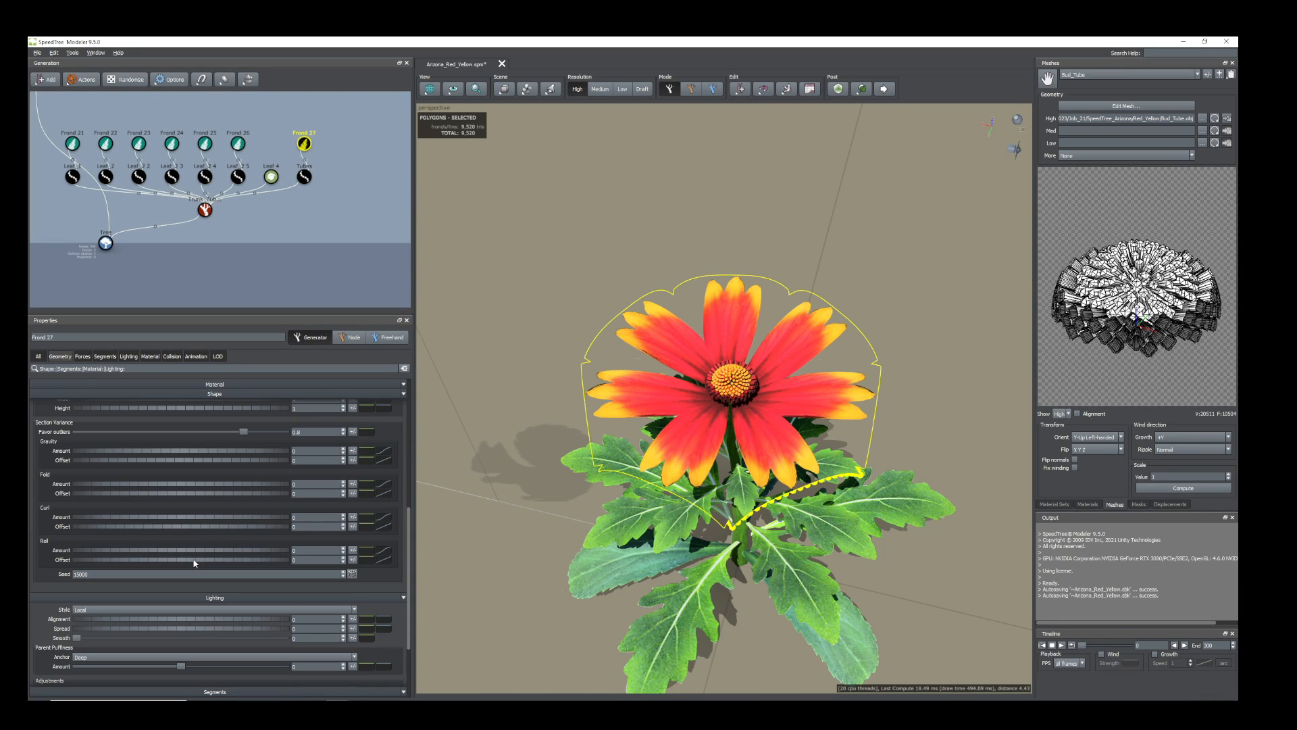
scroll(194, 562, "down", 3)
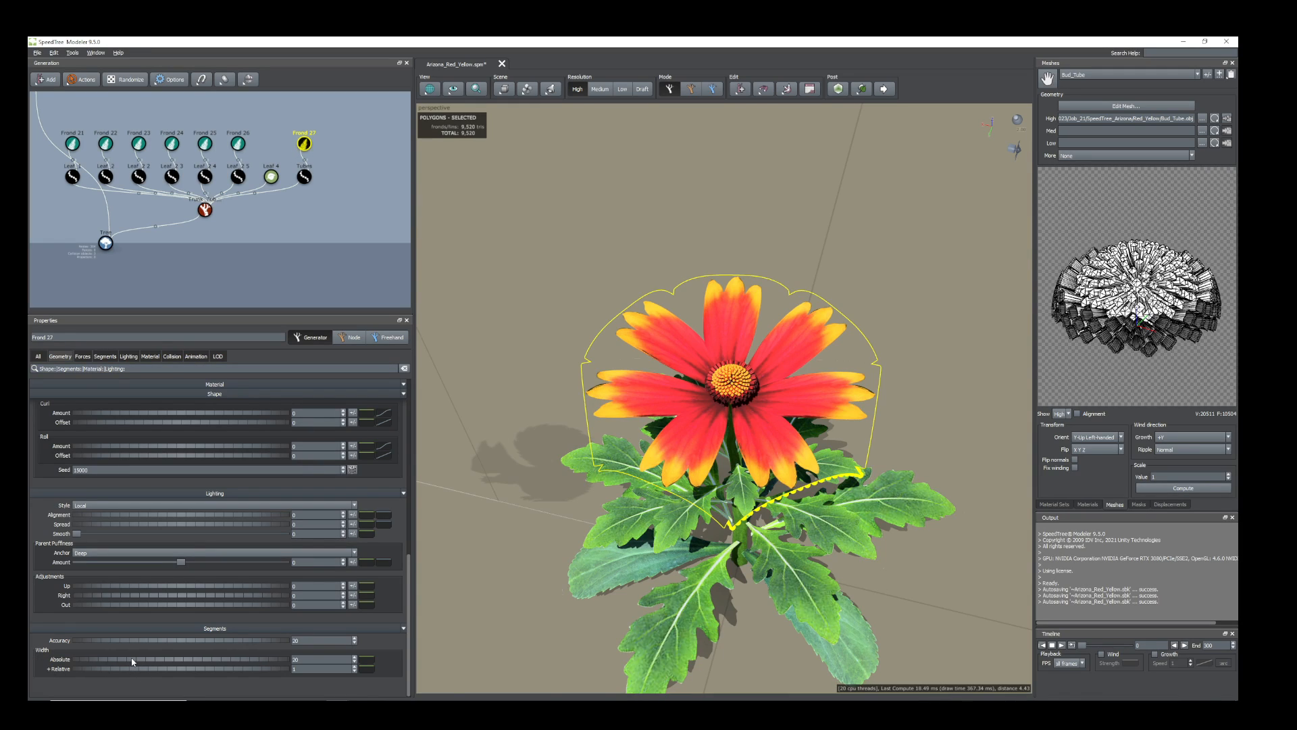
left_click_drag(134, 663, 103, 661)
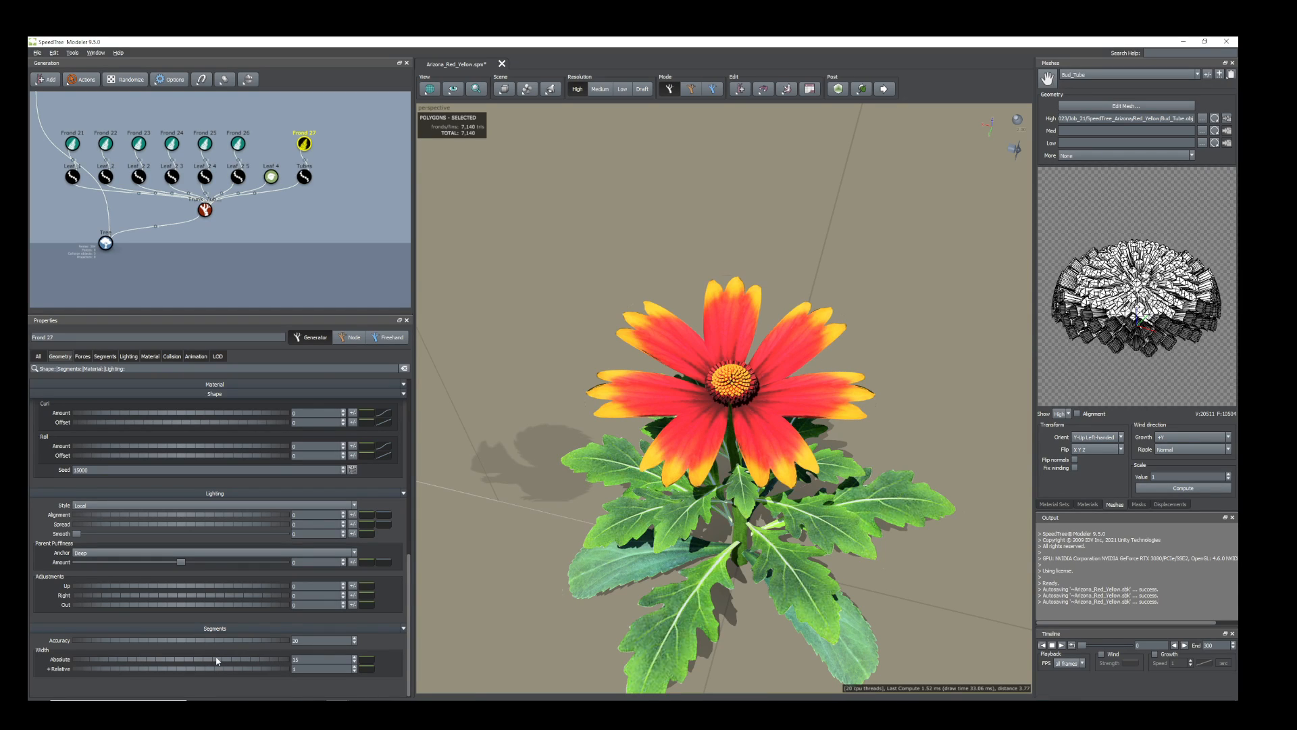
left_click_drag(217, 661, 169, 658)
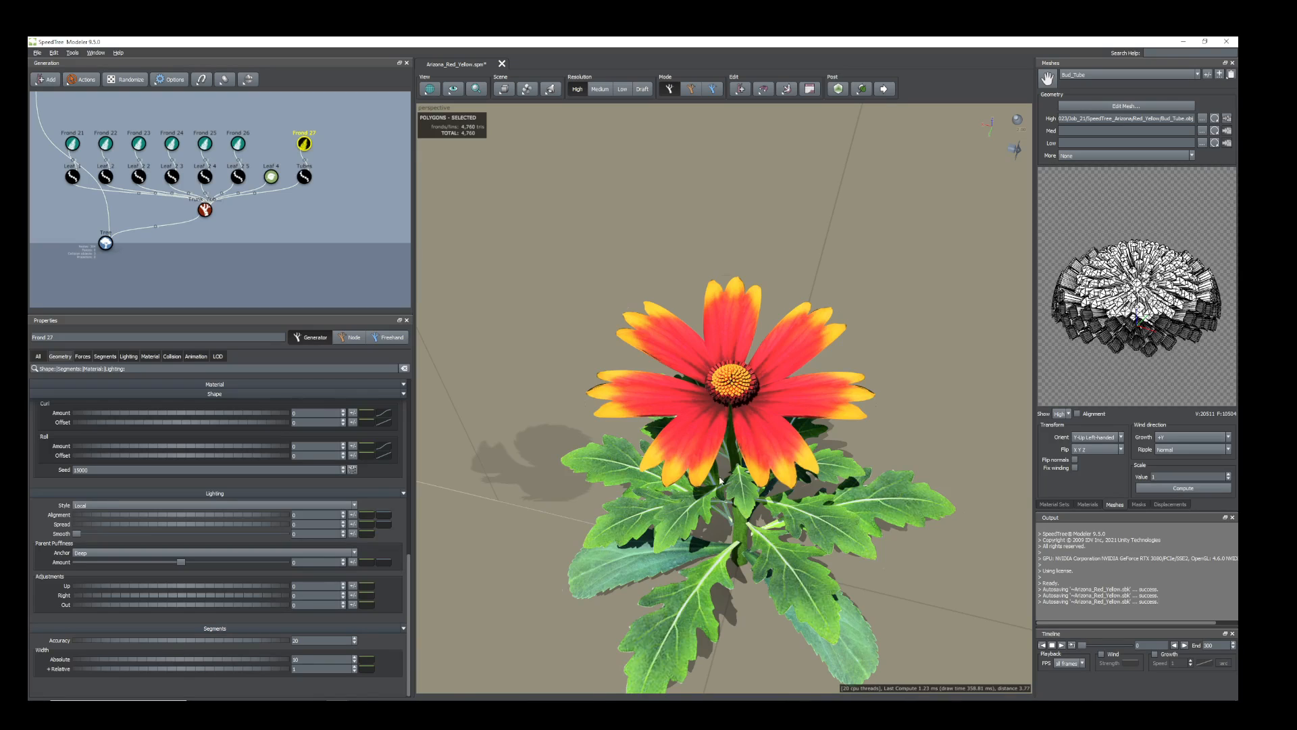
Set the Frond 27 petals' relative width segments to 1.46 and their absolute width segments to 13.
left_click(720, 438)
left_click_drag(720, 438, 690, 449)
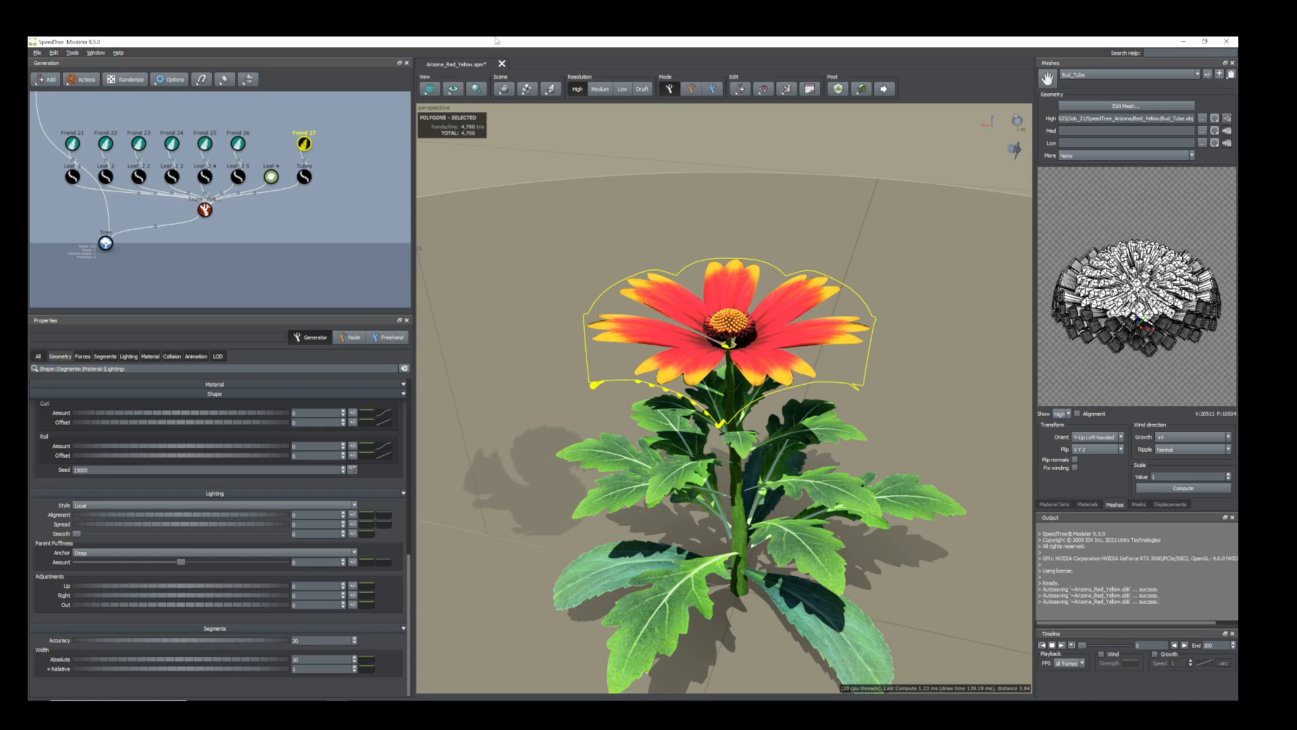
left_click_drag(756, 323, 757, 405)
scroll(768, 448, "up", 2)
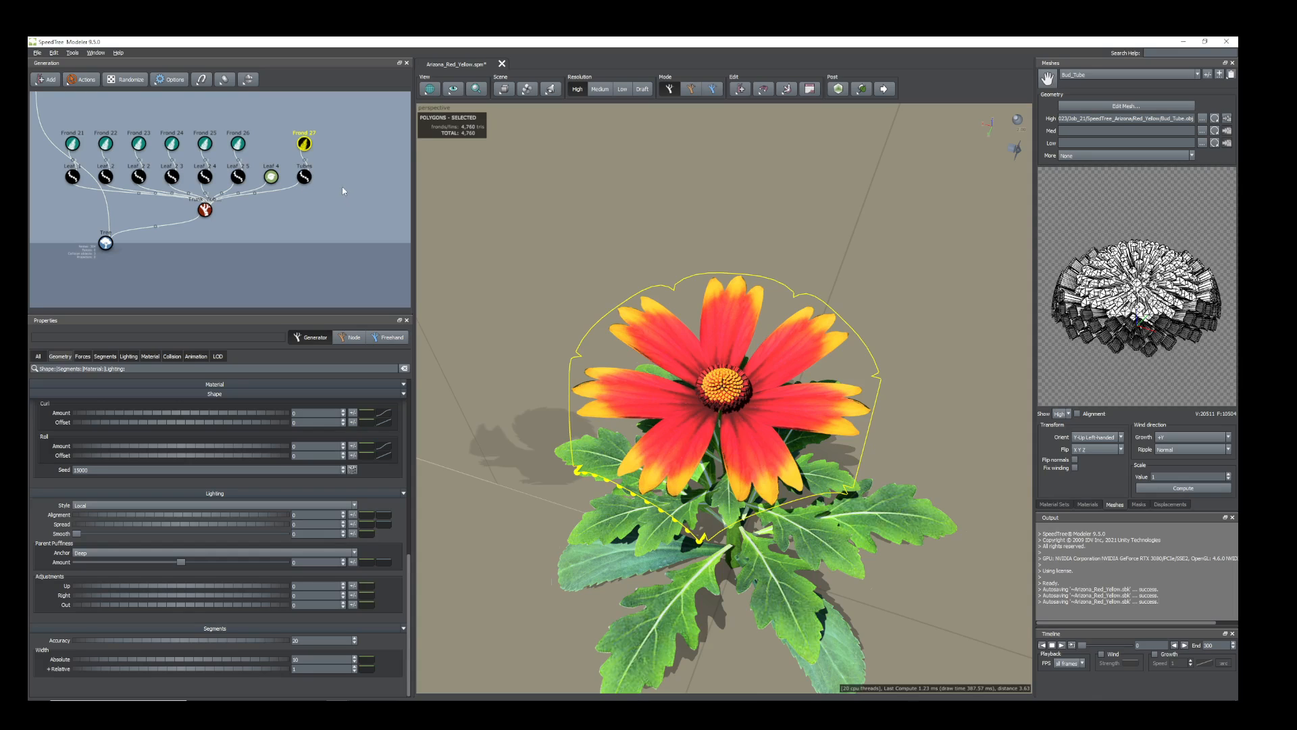
left_click_drag(777, 487, 776, 427)
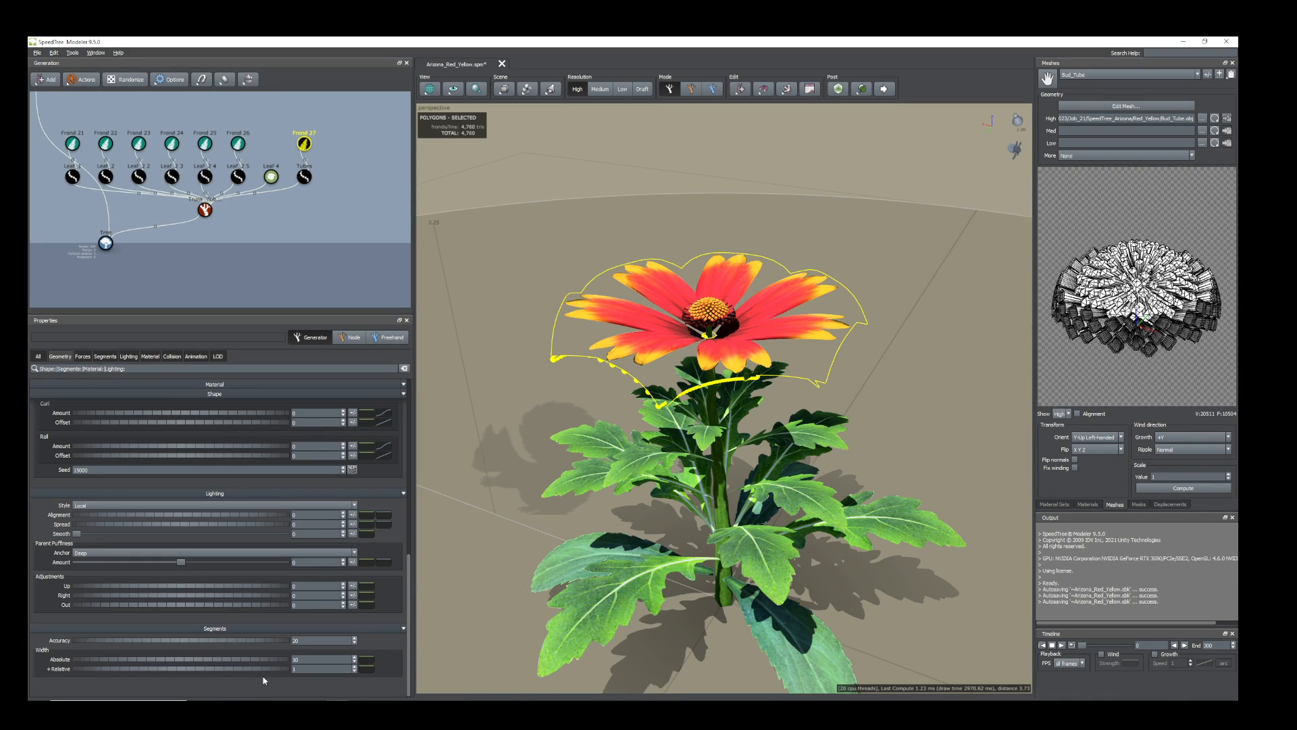
left_click_drag(259, 668, 283, 671)
left_click_drag(191, 661, 91, 670)
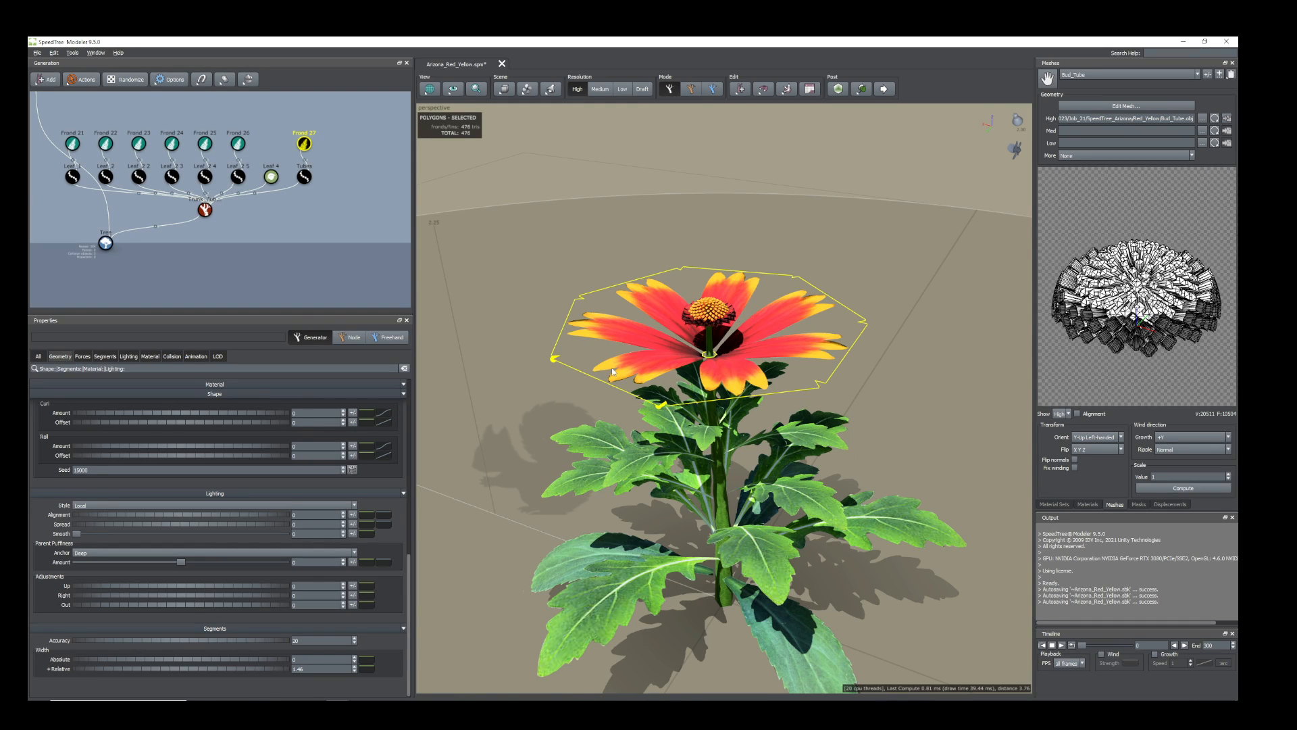
left_click_drag(80, 660, 206, 672)
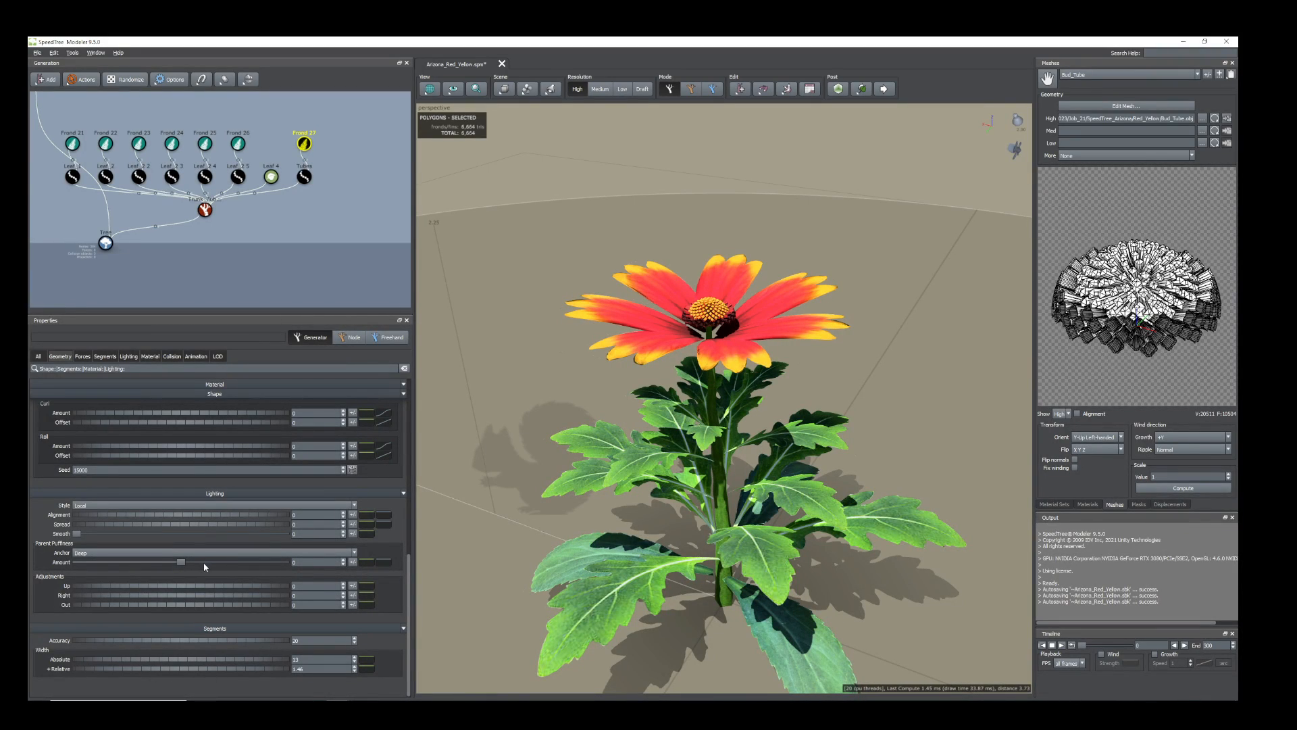
Duplicate the Tubes and Frond 27 petal generators together and attach the copies to the stem generator.
scroll(204, 566, "up", 4)
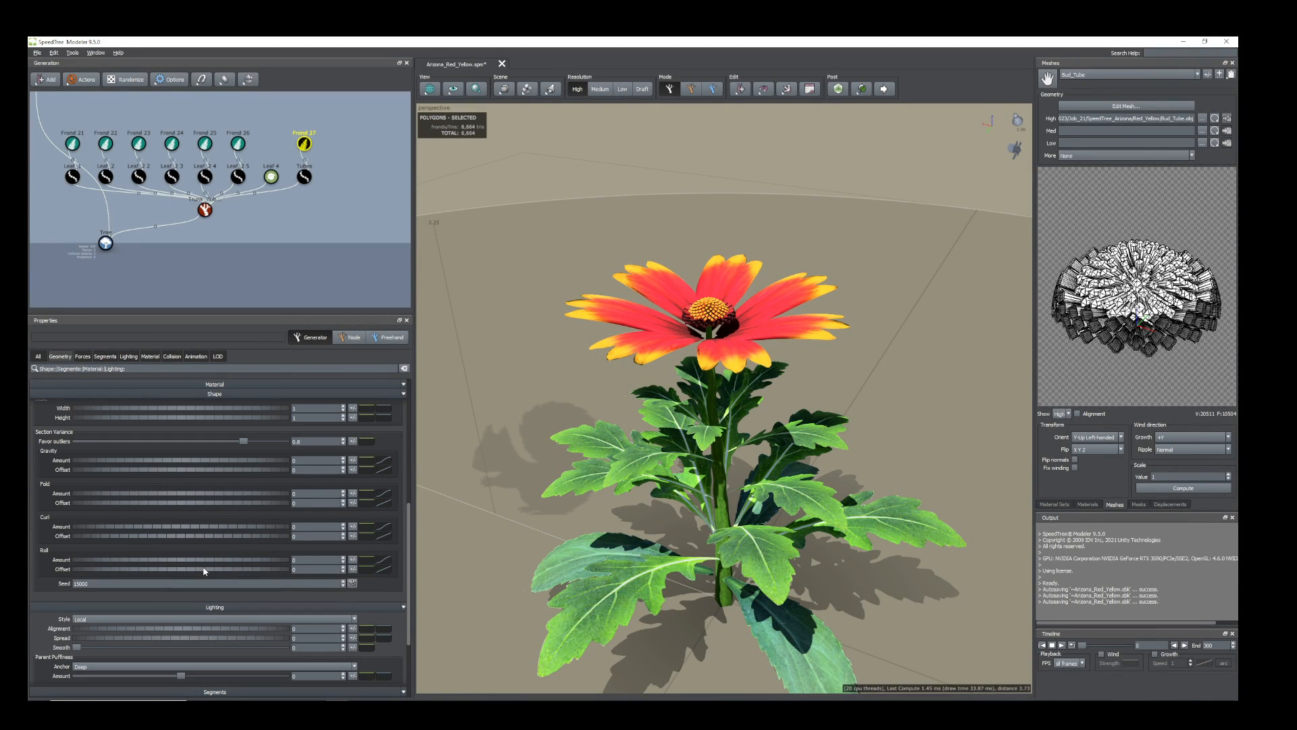
scroll(204, 571, "up", 4)
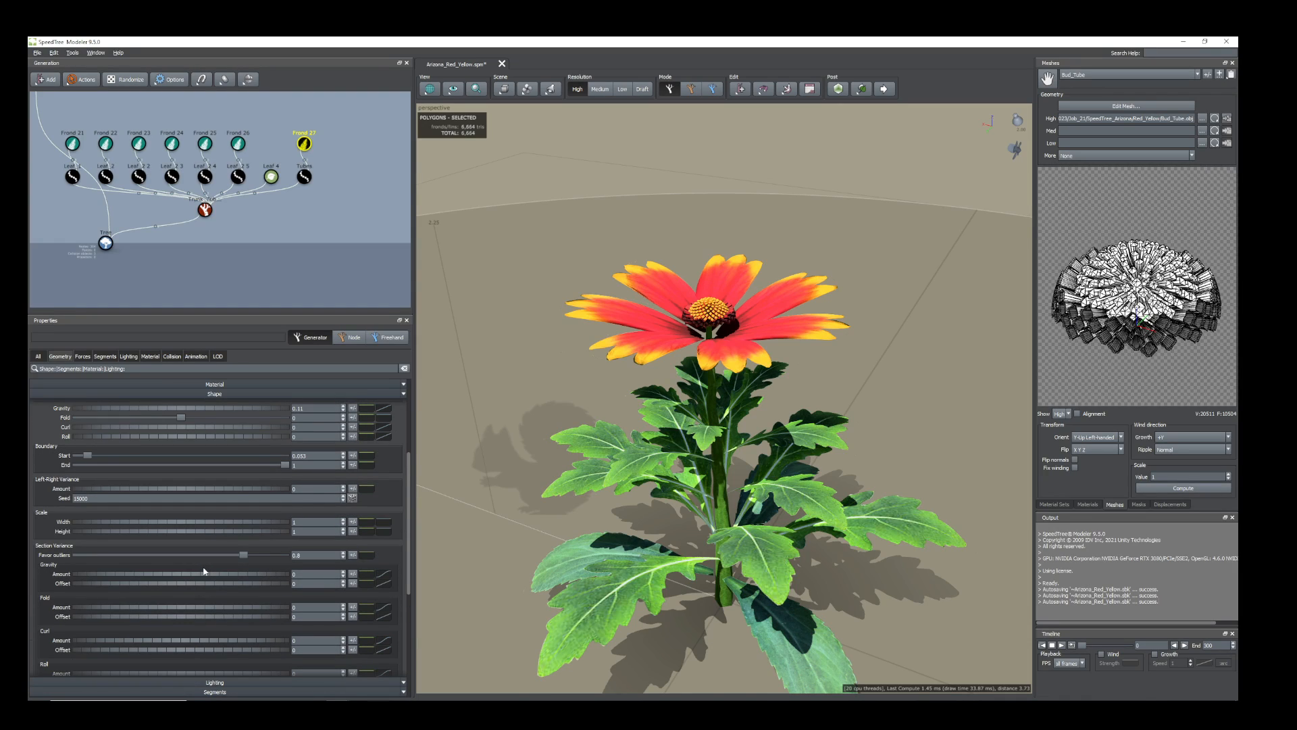
scroll(204, 571, "up", 1)
scroll(204, 571, "up", 5)
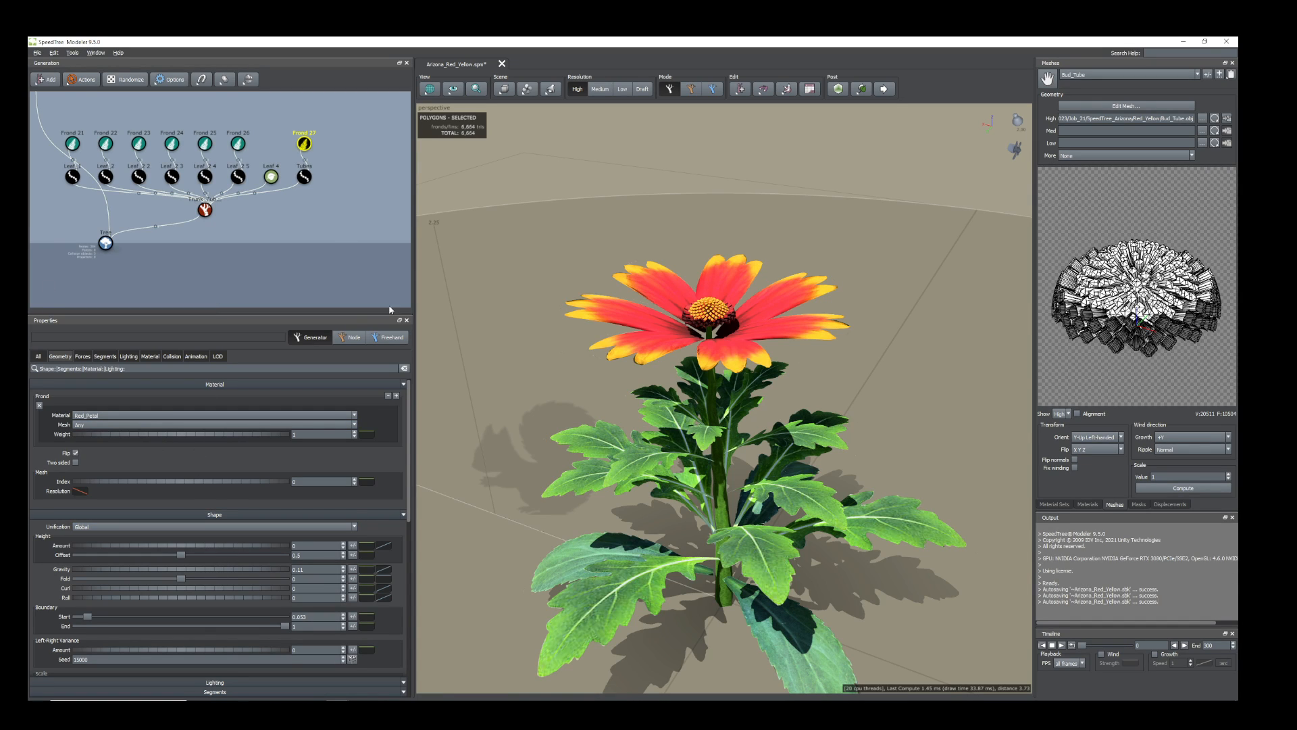
left_click_drag(486, 257, 481, 319)
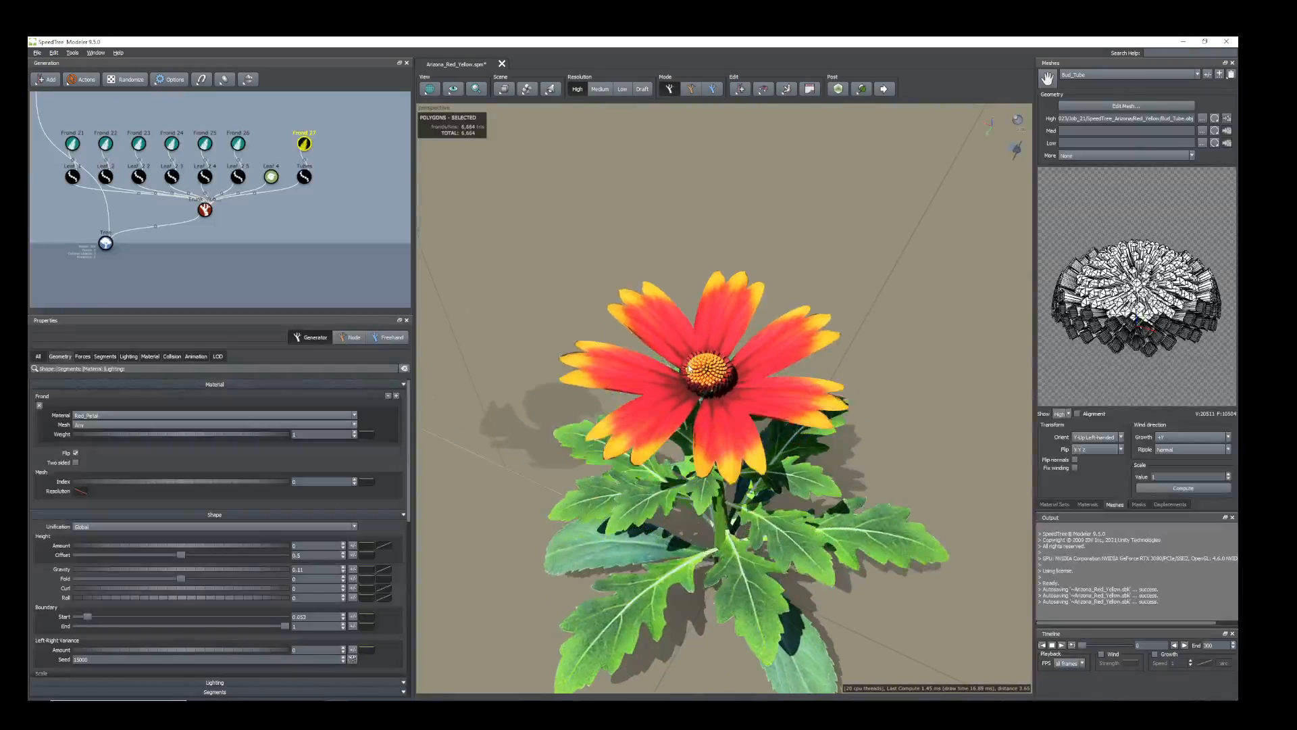
left_click_drag(323, 188, 296, 121)
right_click(305, 176)
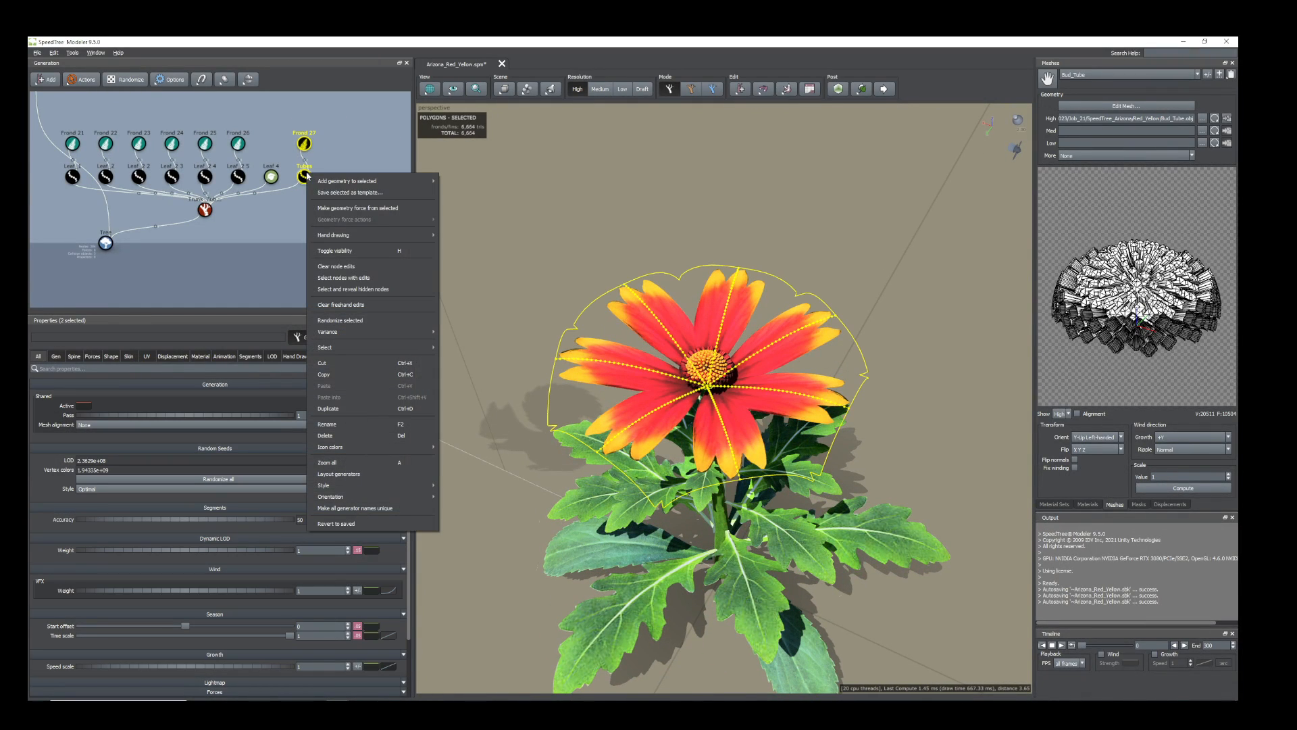
left_click(330, 407)
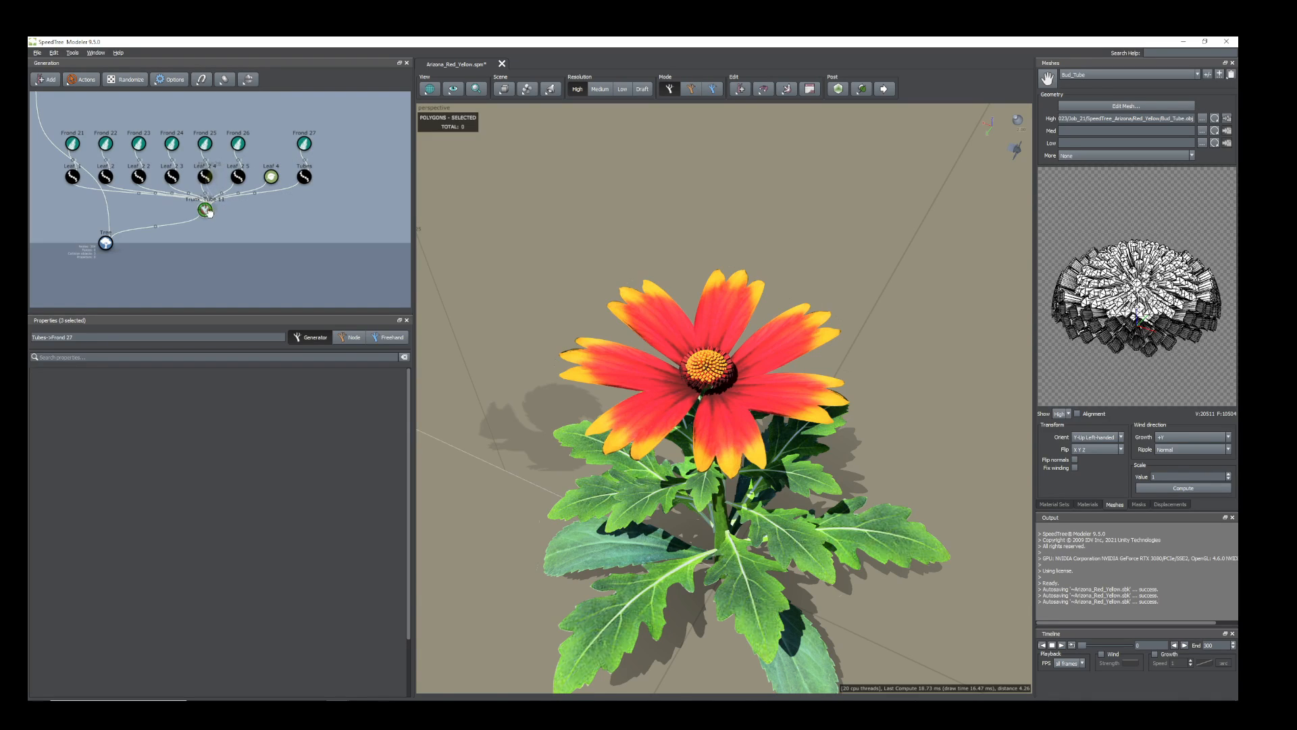
Set the Tubes 2 generator's shared rotation to 0.07 so its petals fill the gaps between the first ones.
left_click(337, 177)
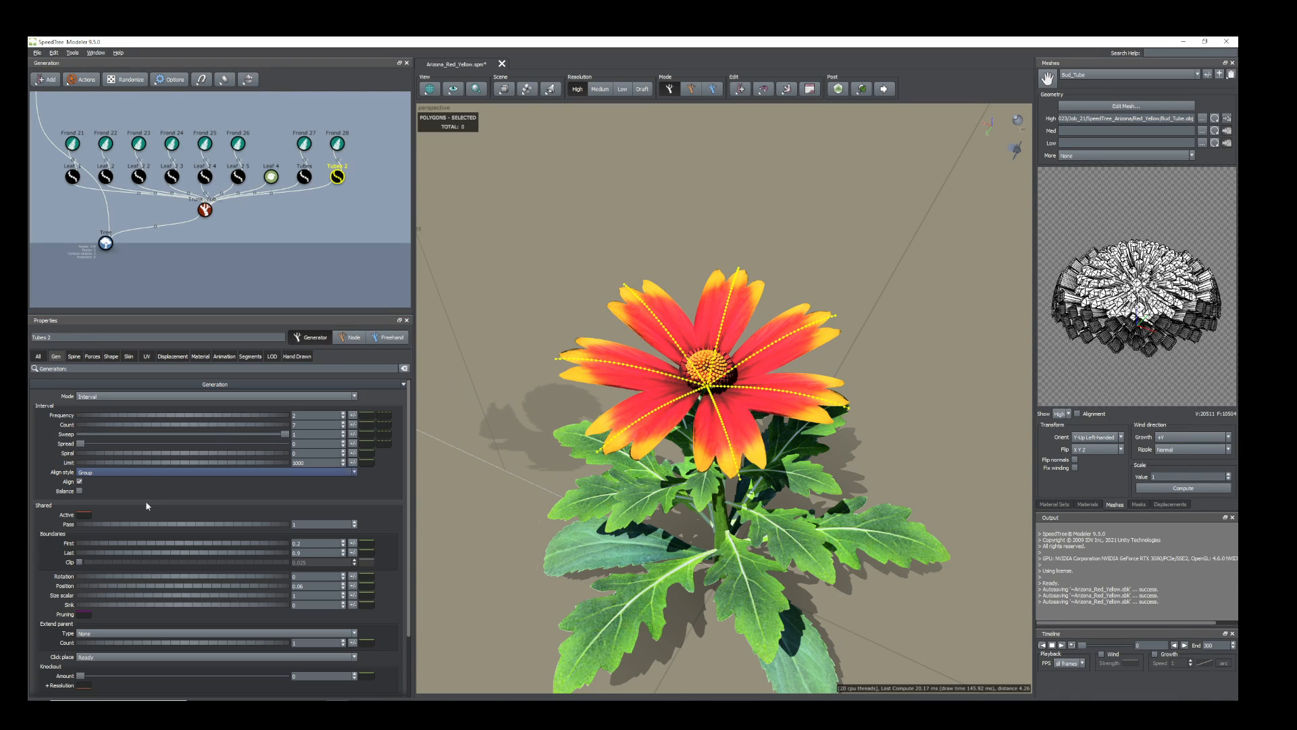
left_click_drag(112, 579, 117, 580)
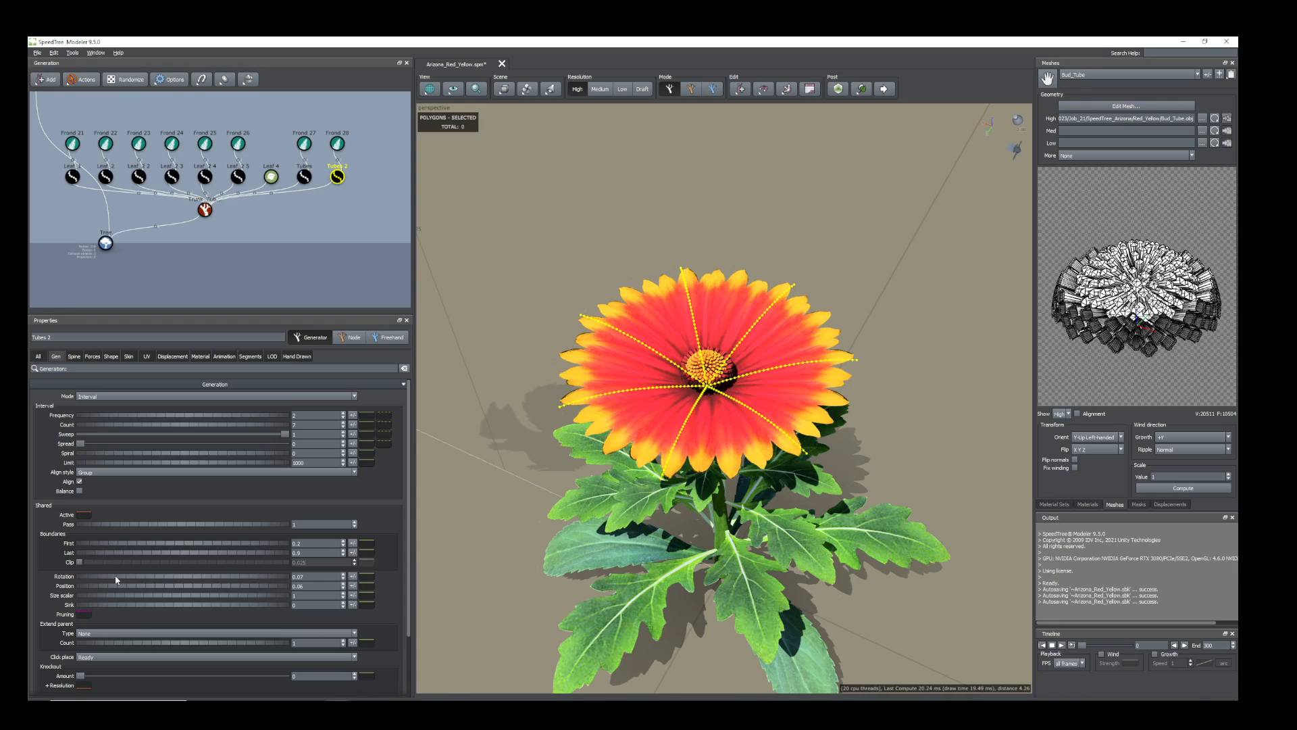
left_click_drag(674, 524, 668, 476)
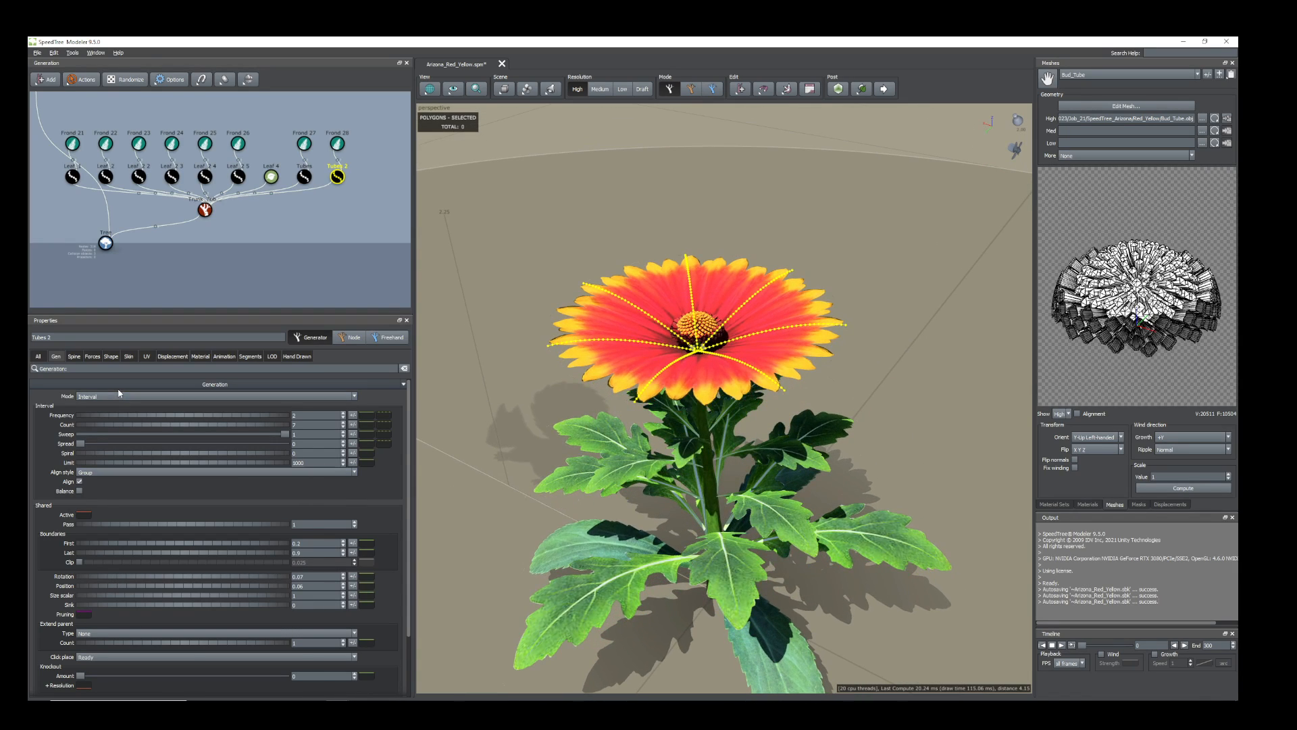
Set the Tubes 2 spine start angle to 0.332 to lift the second petal layer.
left_click(73, 356)
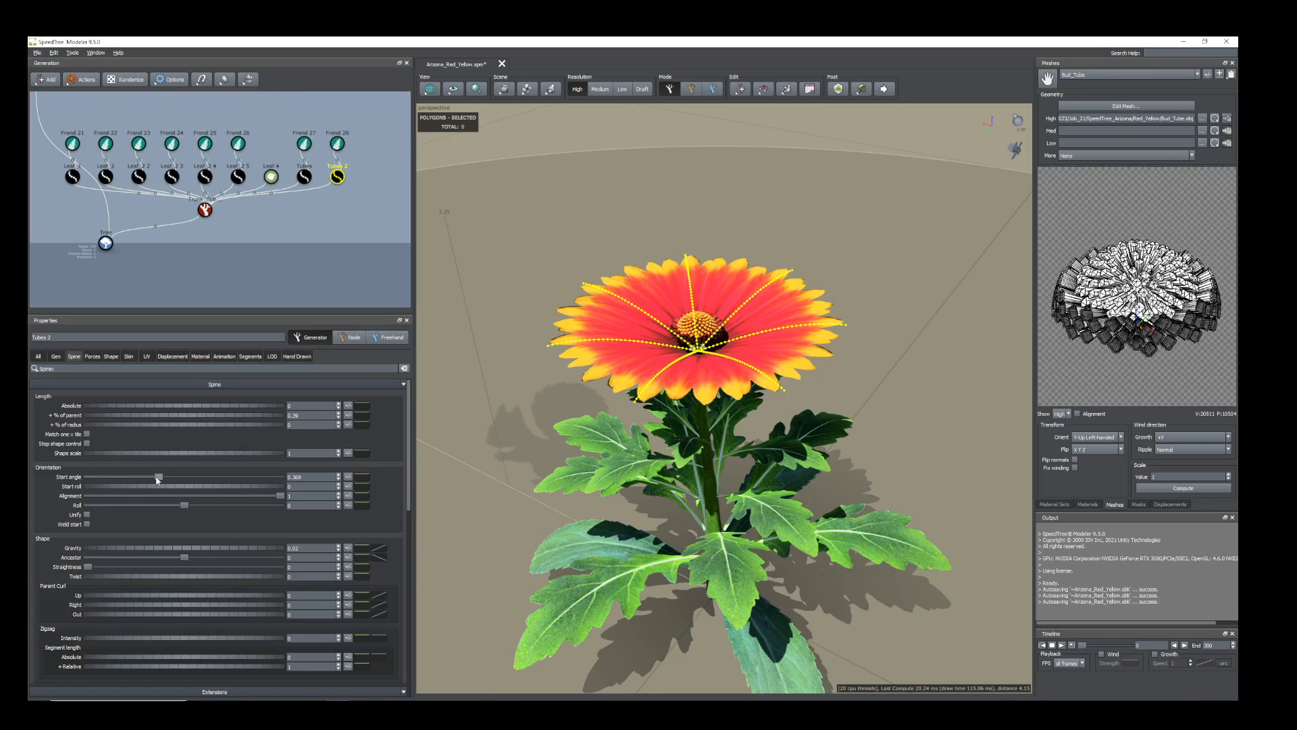
left_click_drag(156, 477, 150, 479)
left_click_drag(602, 465, 720, 411)
scroll(644, 471, "down", 5)
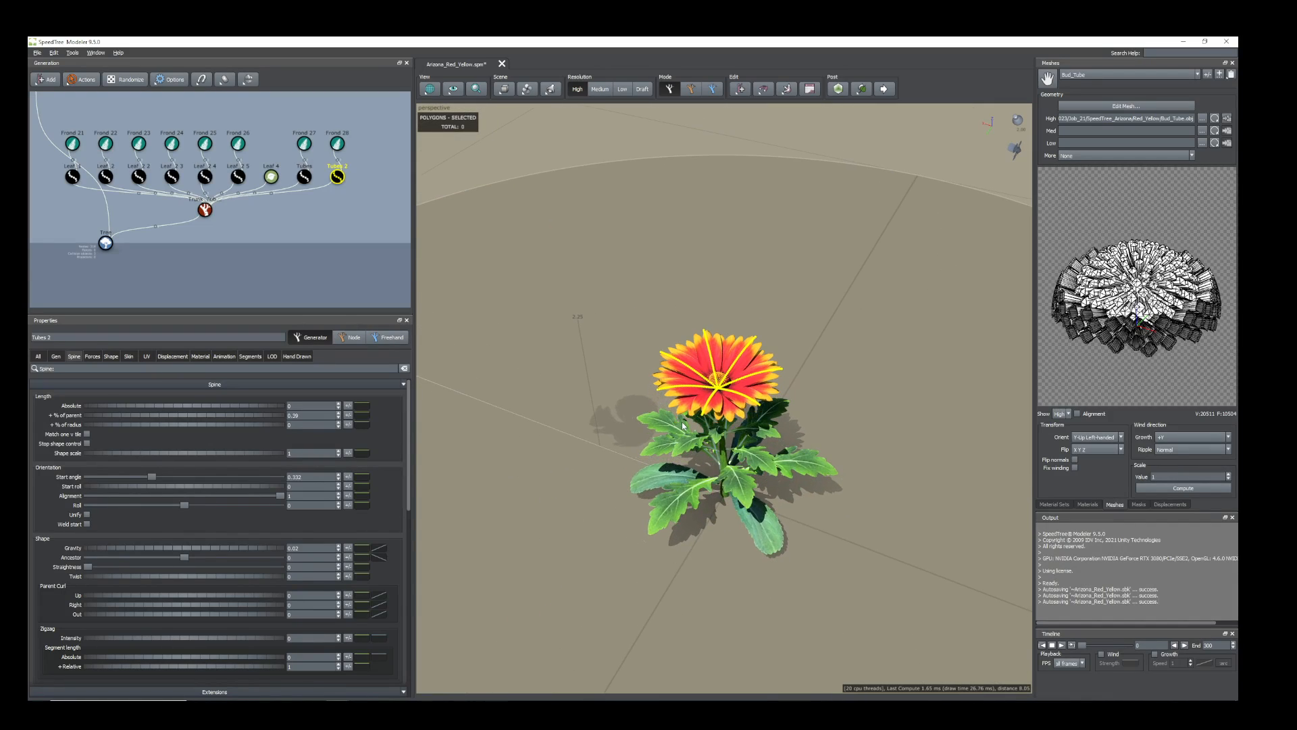
scroll(722, 409, "up", 5)
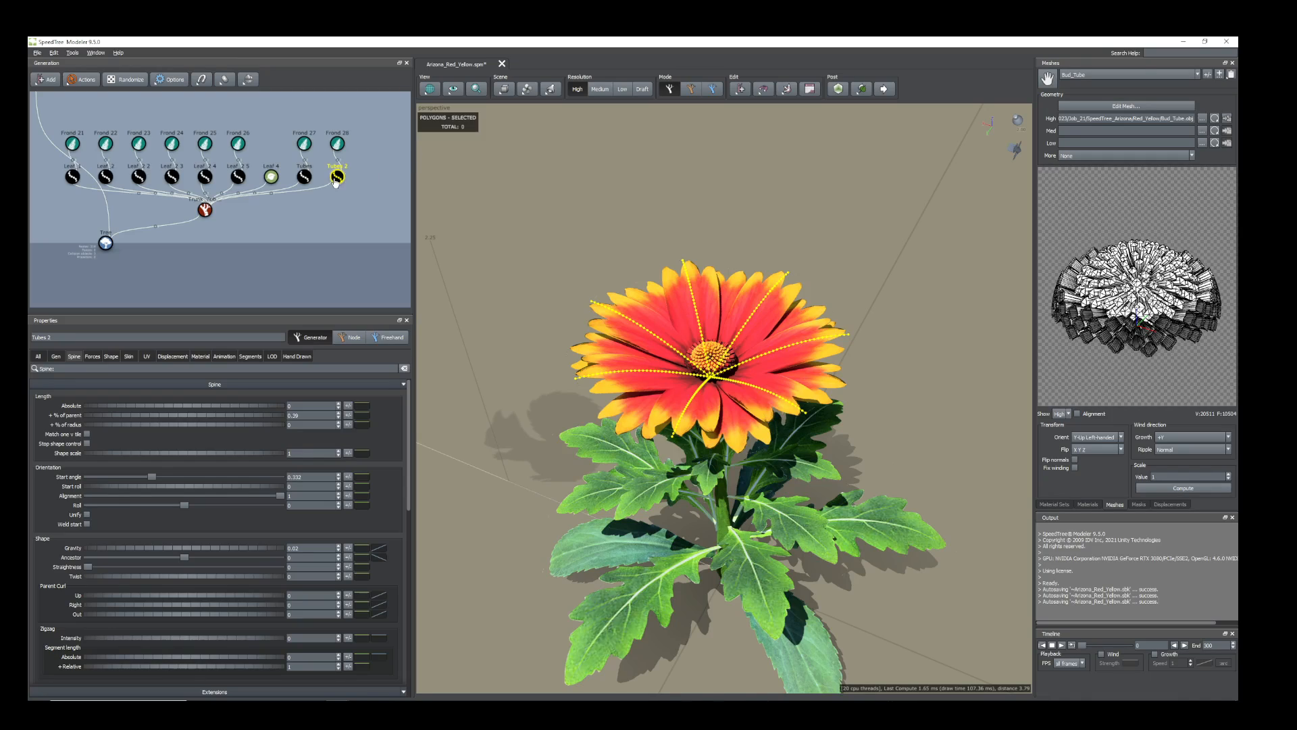
Shorten both petal layers by setting the percent-of-parent spine length to 0.3 for Tubes and 0.27 for Tubes 2.
left_click(304, 176)
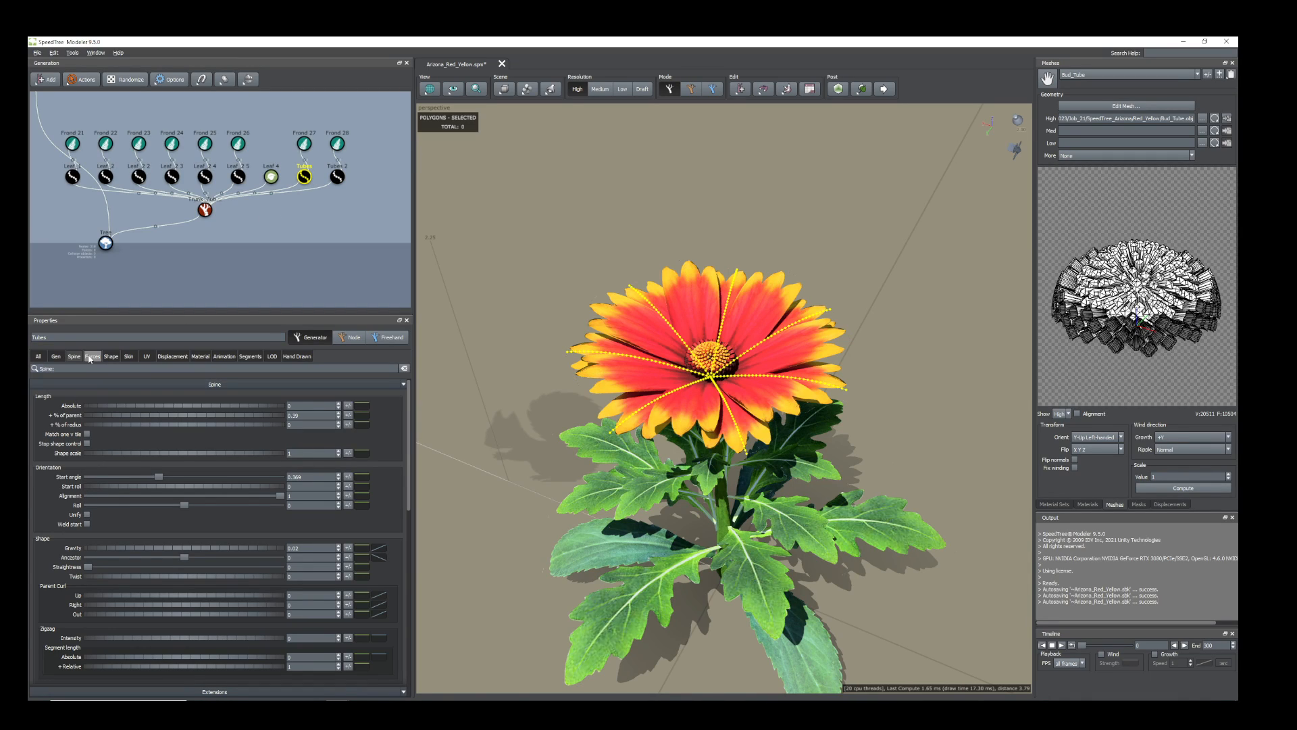
left_click_drag(234, 419, 229, 418)
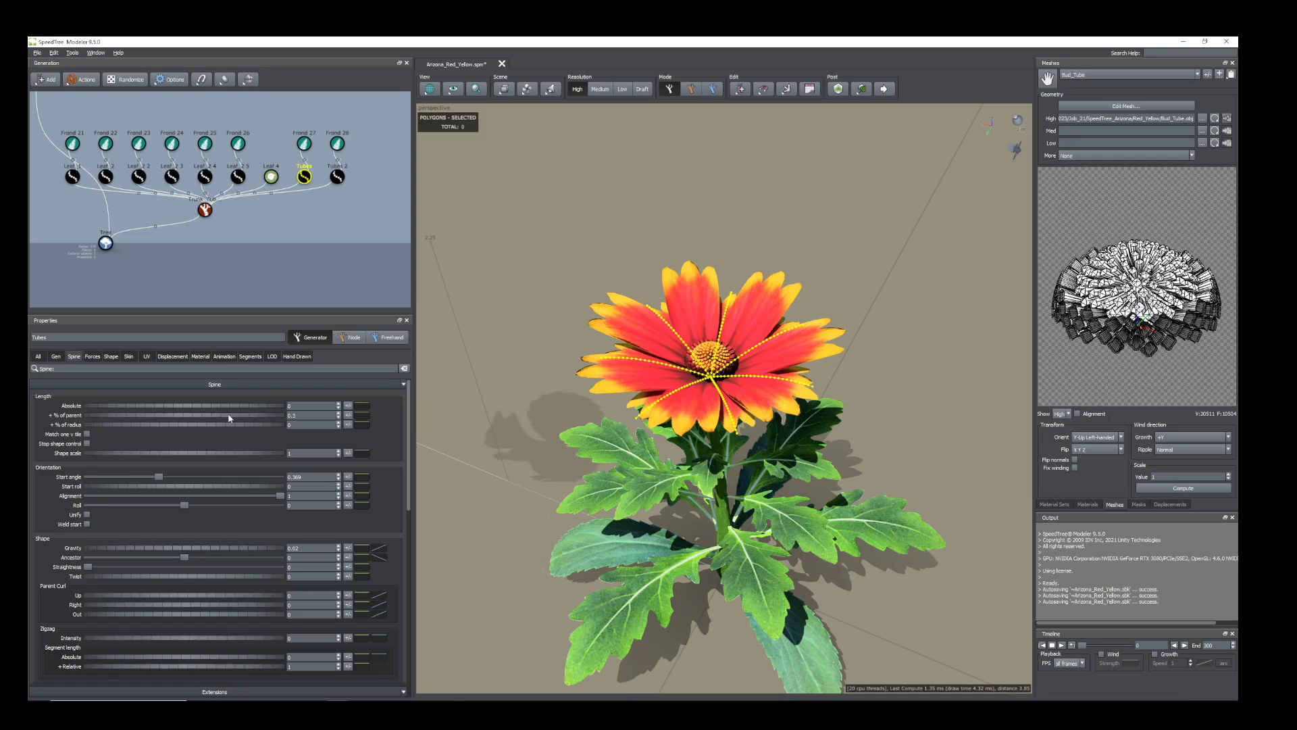
left_click(610, 384)
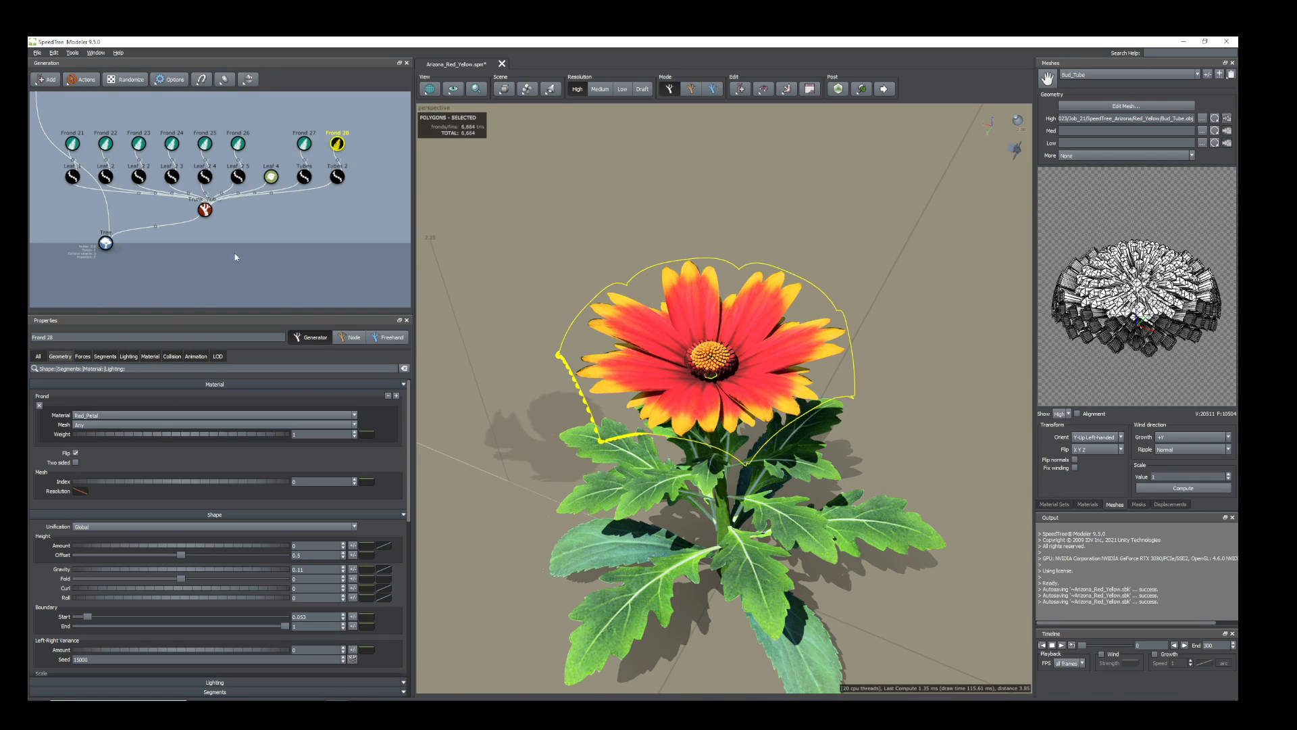
left_click(338, 177)
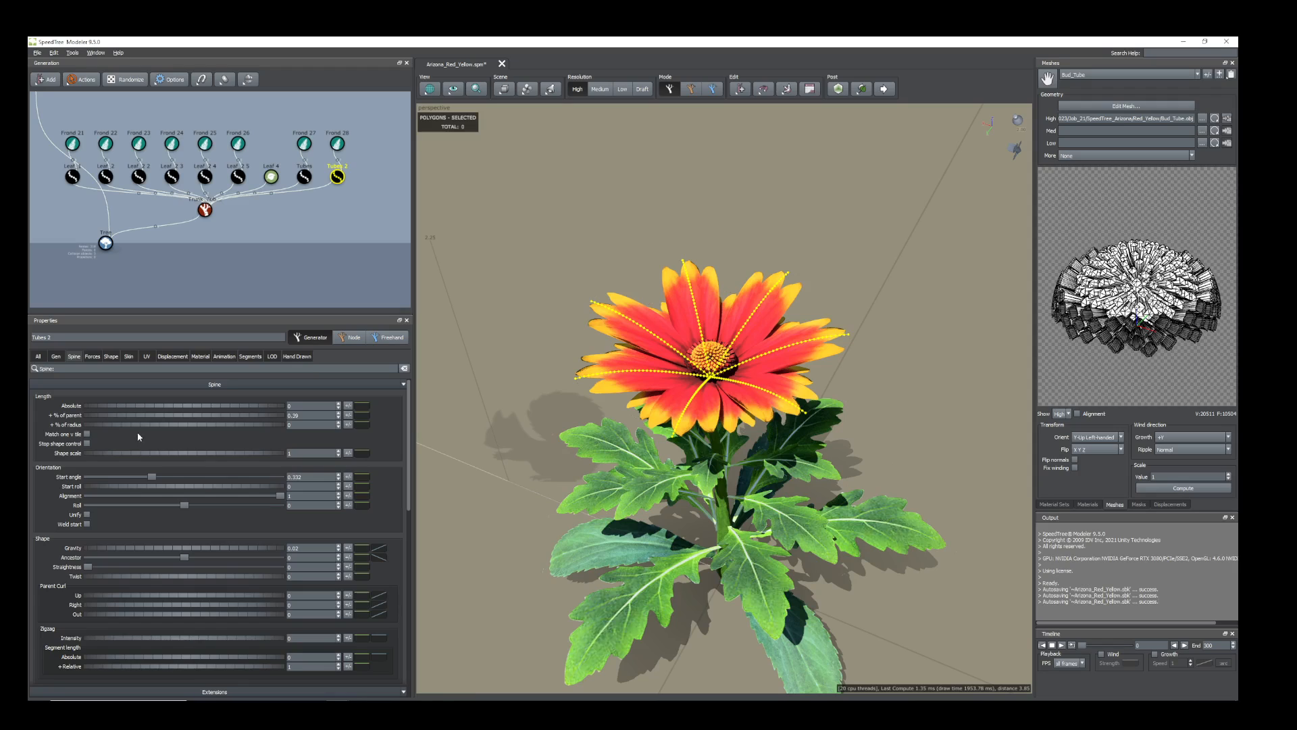
left_click_drag(153, 417, 148, 417)
scroll(757, 419, "up", 4)
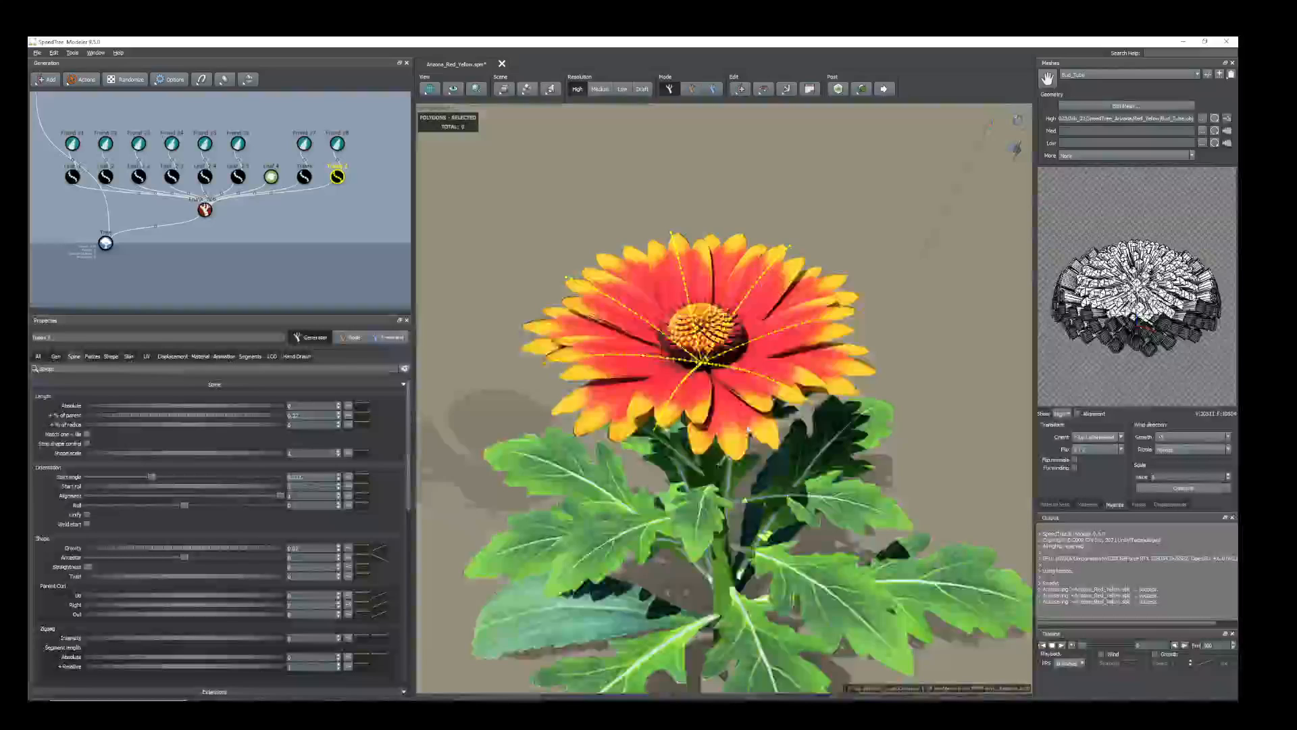
scroll(728, 439, "down", 6)
left_click_drag(777, 412, 711, 350)
scroll(702, 433, "up", 3)
scroll(711, 349, "up", 2)
Duplicate the Frond 27 and Tubes generators again and attach the copies to the stem generator as a third petal layer.
left_click(695, 366)
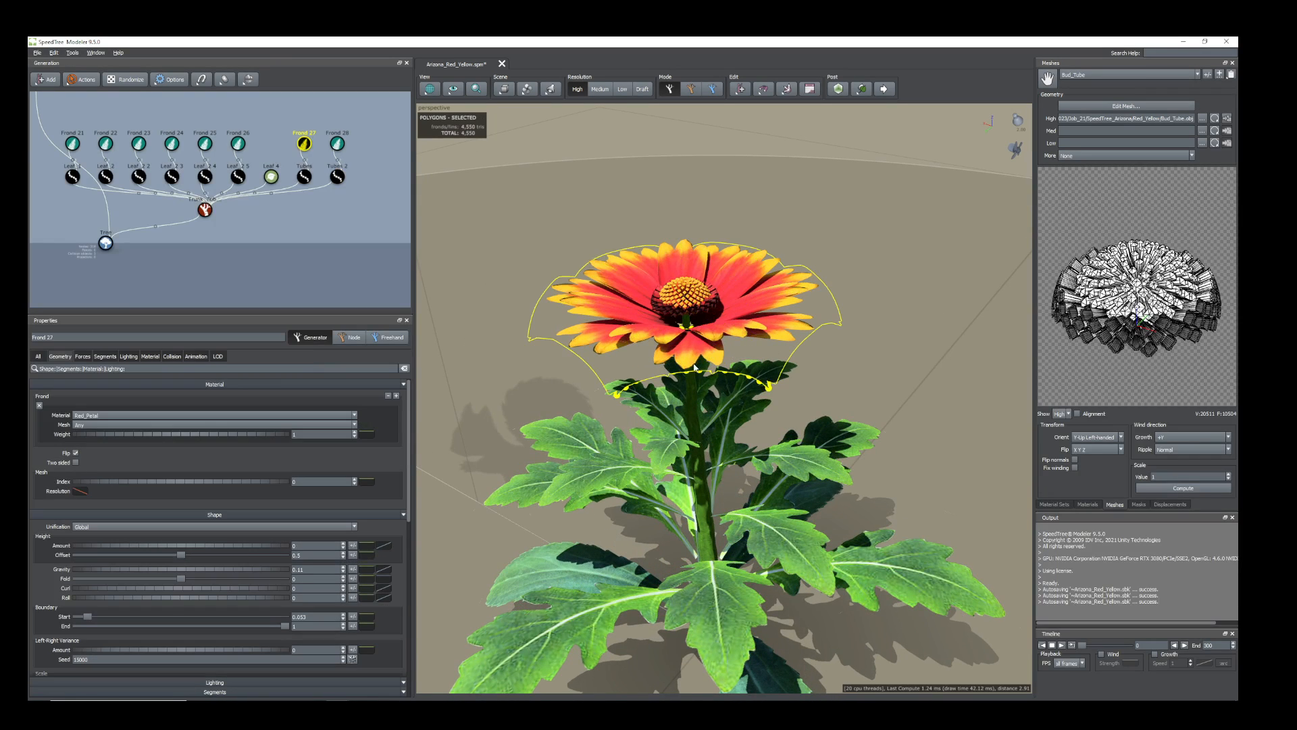
scroll(734, 407, "down", 2)
left_click_drag(734, 408, 689, 473)
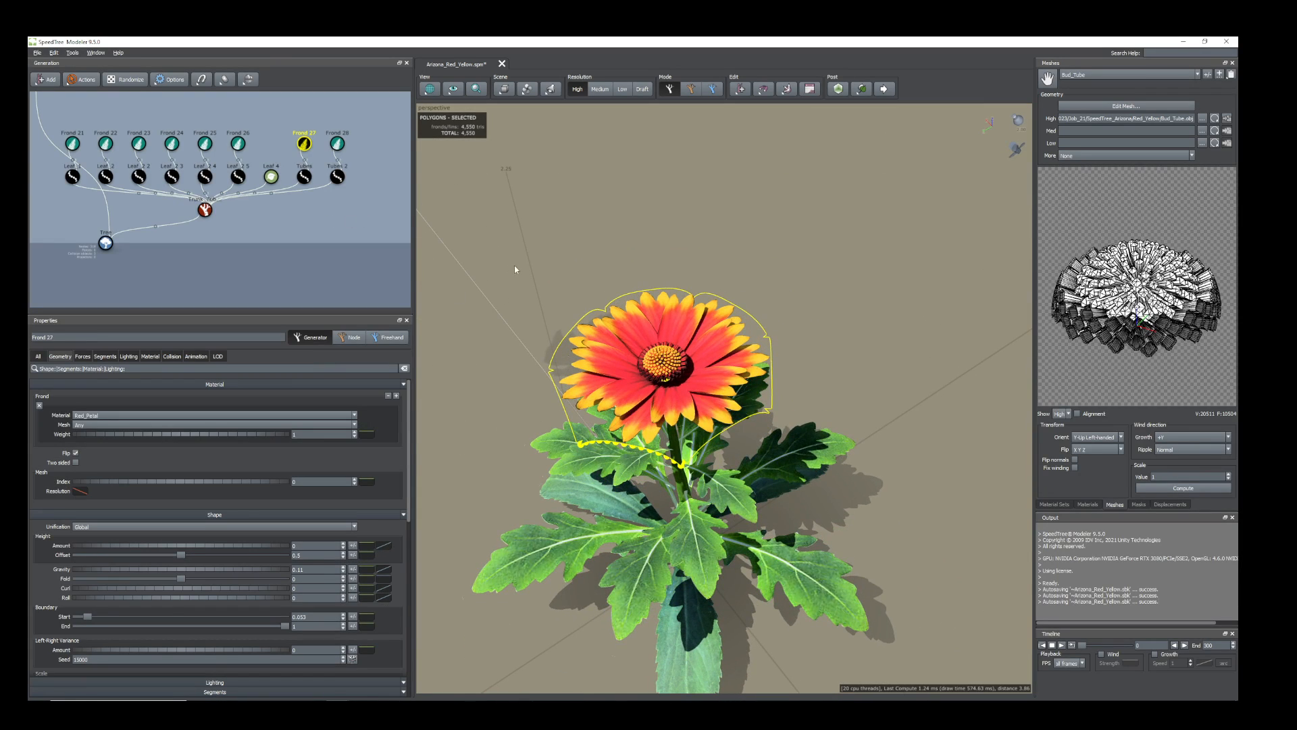
left_click(311, 180, "ctrl")
right_click(311, 183)
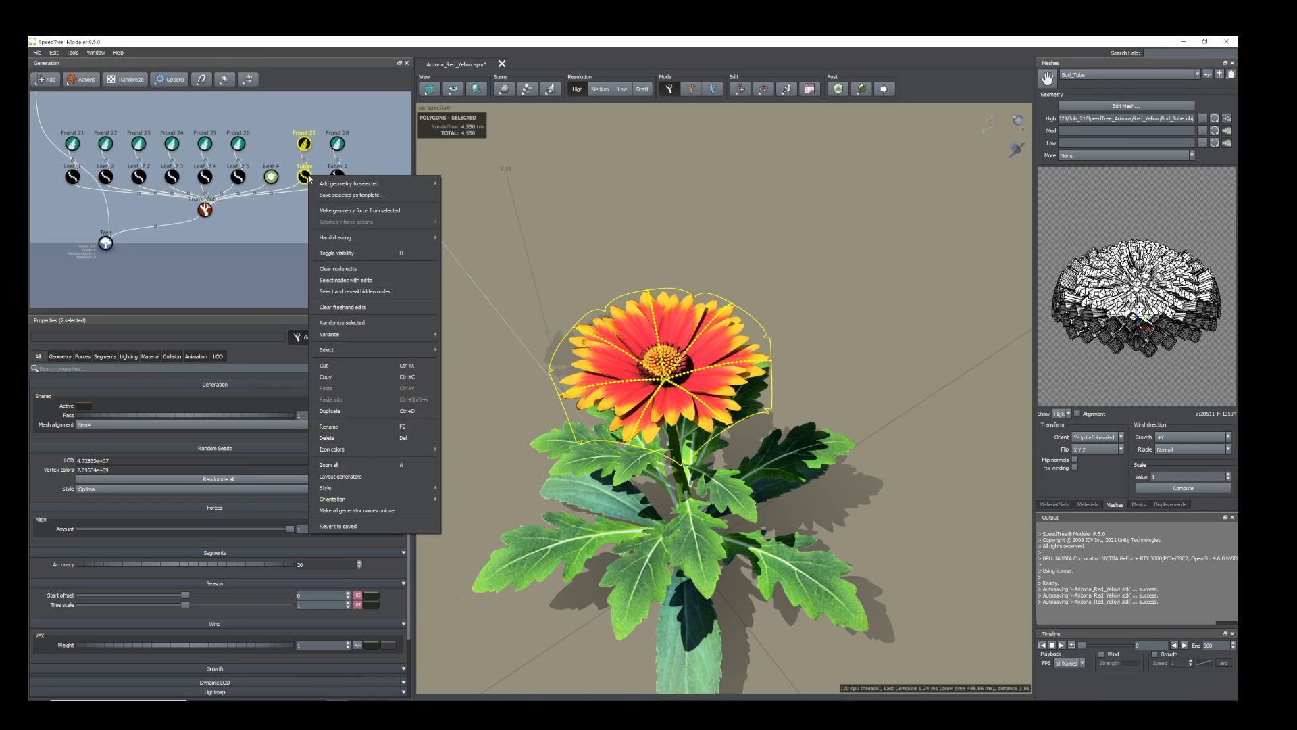
left_click(344, 412)
left_click_drag(370, 177, 205, 210)
Set the Tubes 3 generator's shared rotation to 0.04 to offset the third petal layer.
left_click(371, 178)
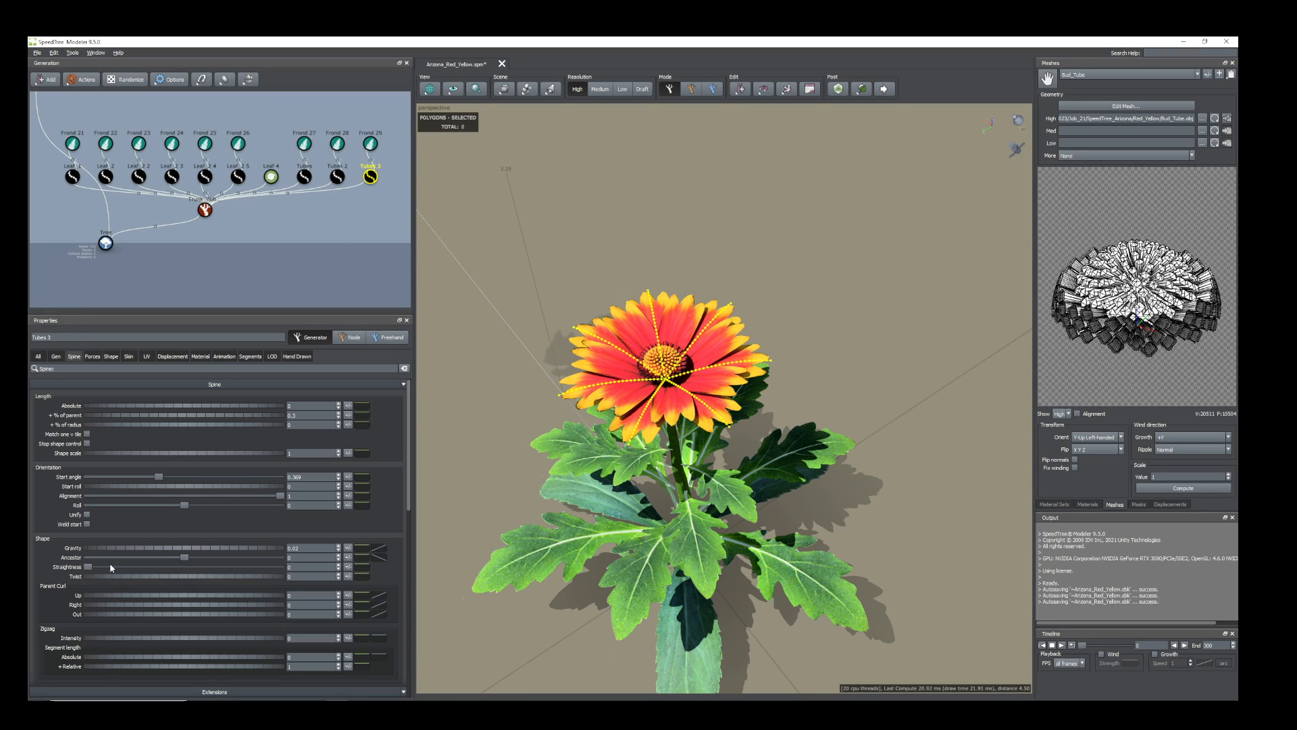
left_click(56, 356)
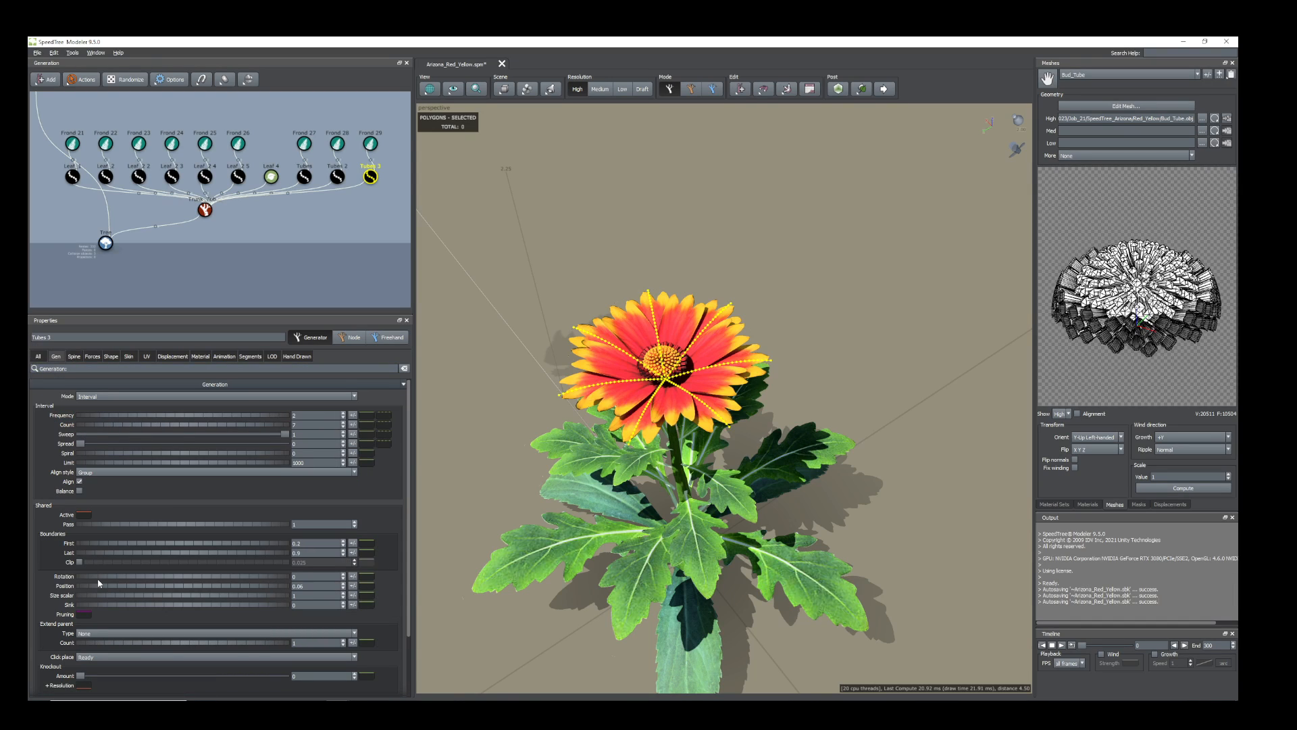
left_click_drag(99, 581, 100, 580)
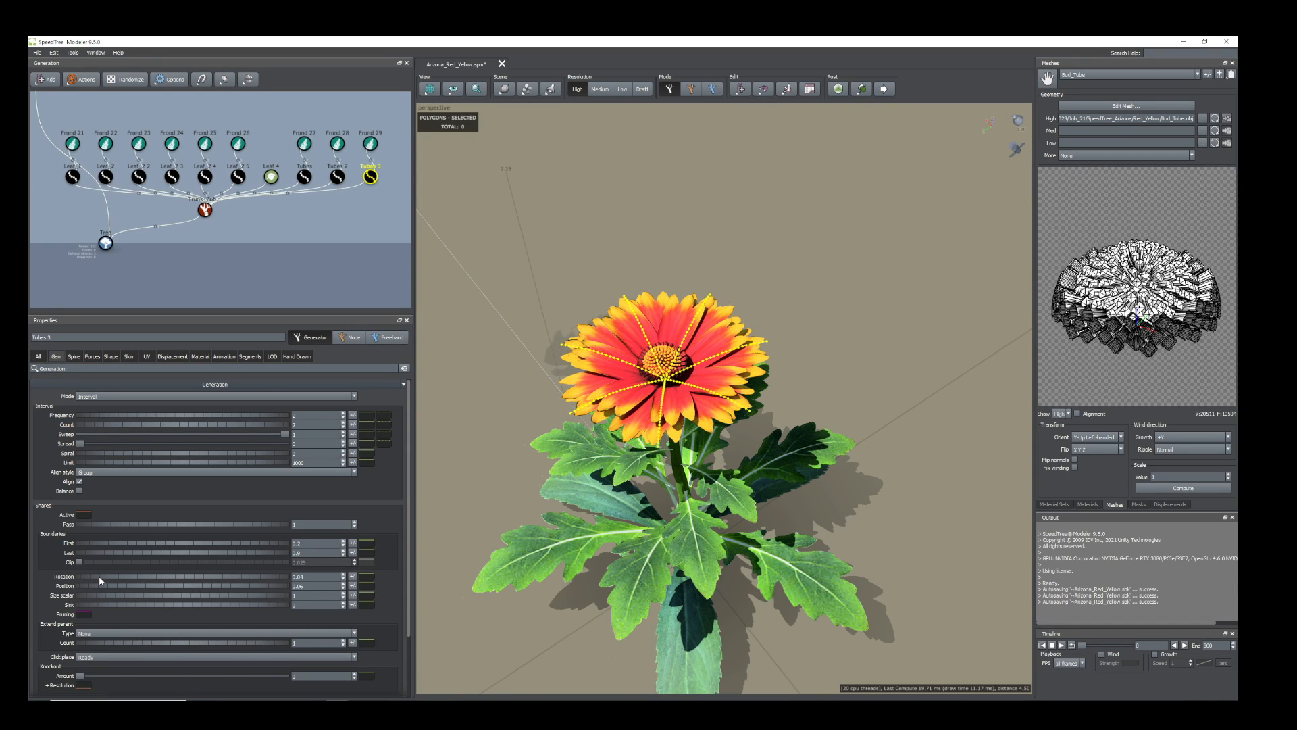
scroll(514, 432, "up", 3)
left_click_drag(513, 432, 511, 372)
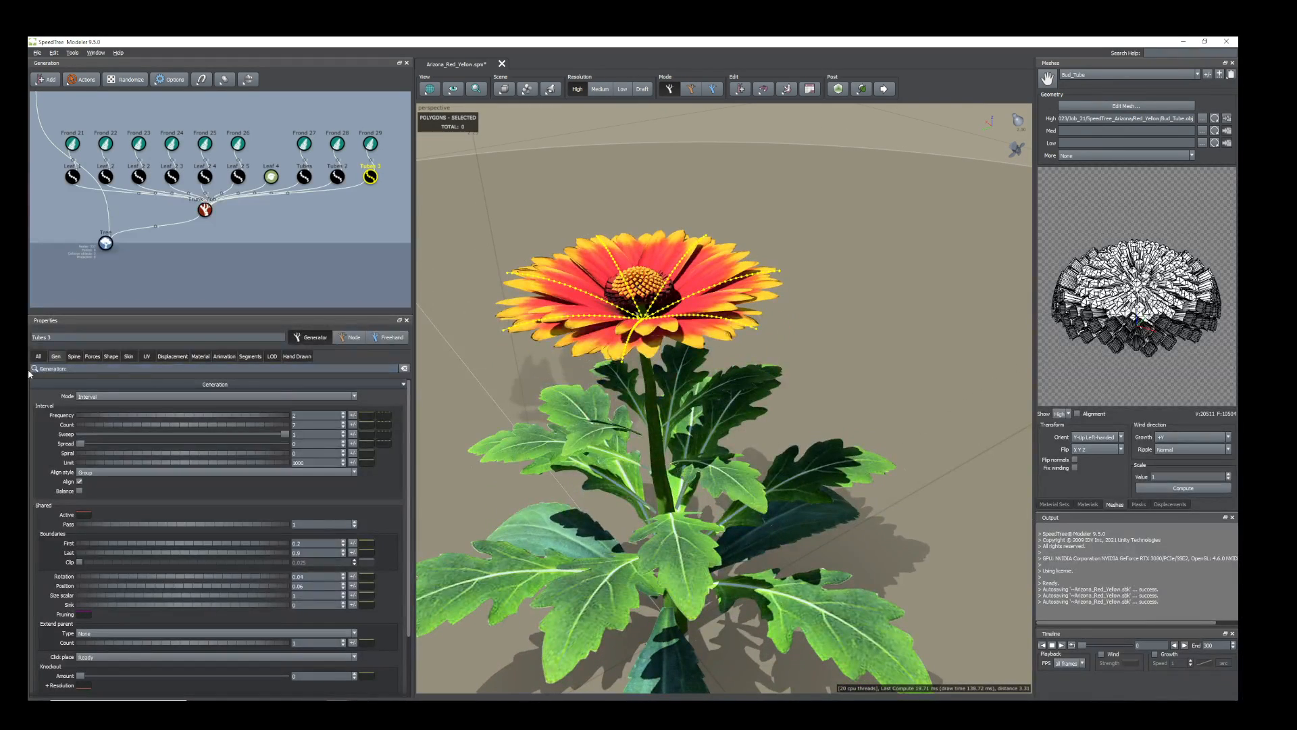
Set the Tubes 3 spine start angle to 0.42 to lower the third petal layer.
left_click(73, 356)
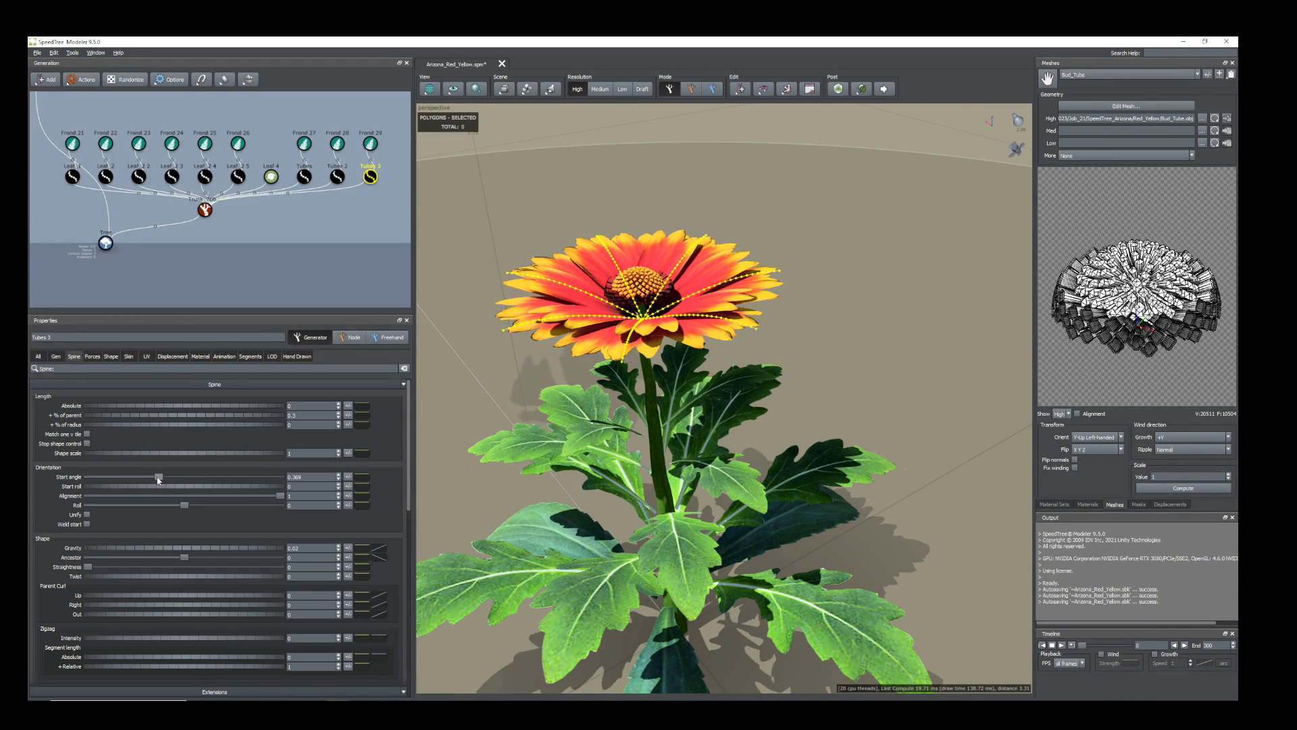
left_click_drag(160, 479, 169, 481)
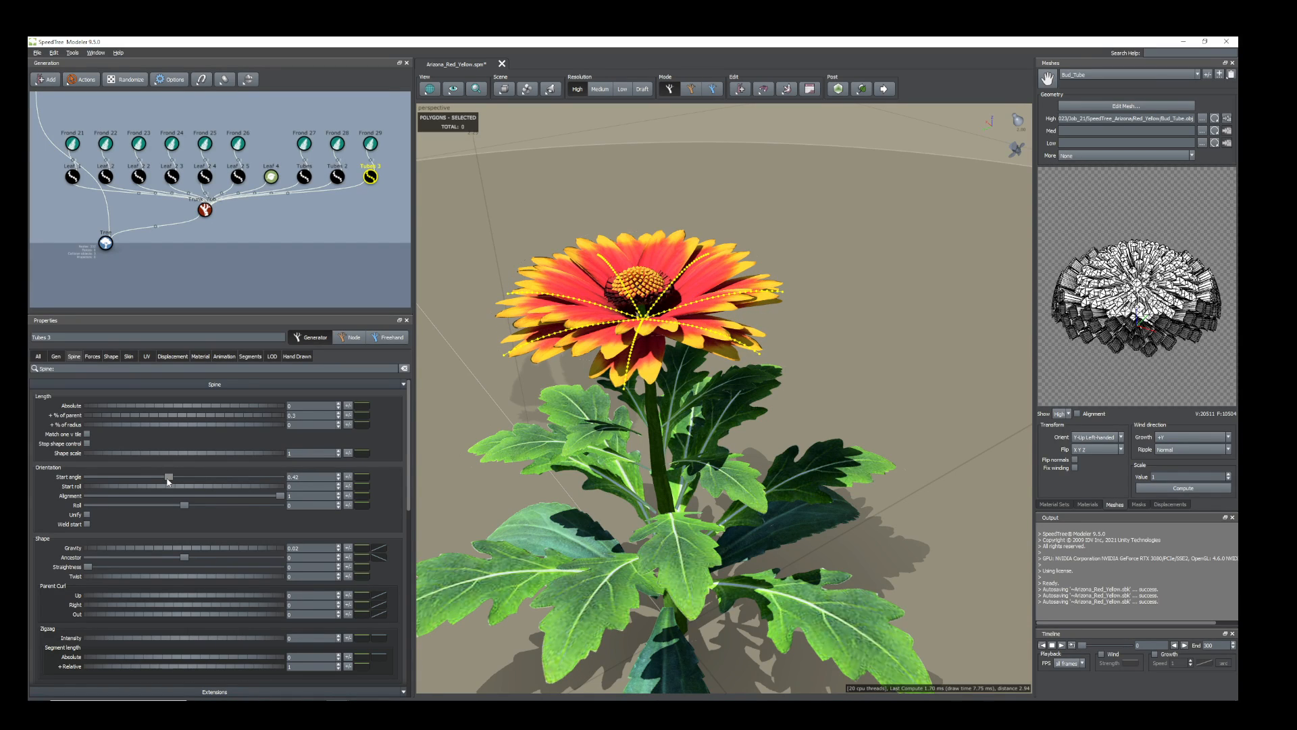
mouse_move(666, 348)
left_mouse_down()
mouse_move(668, 386)
mouse_move(667, 329)
left_mouse_up()
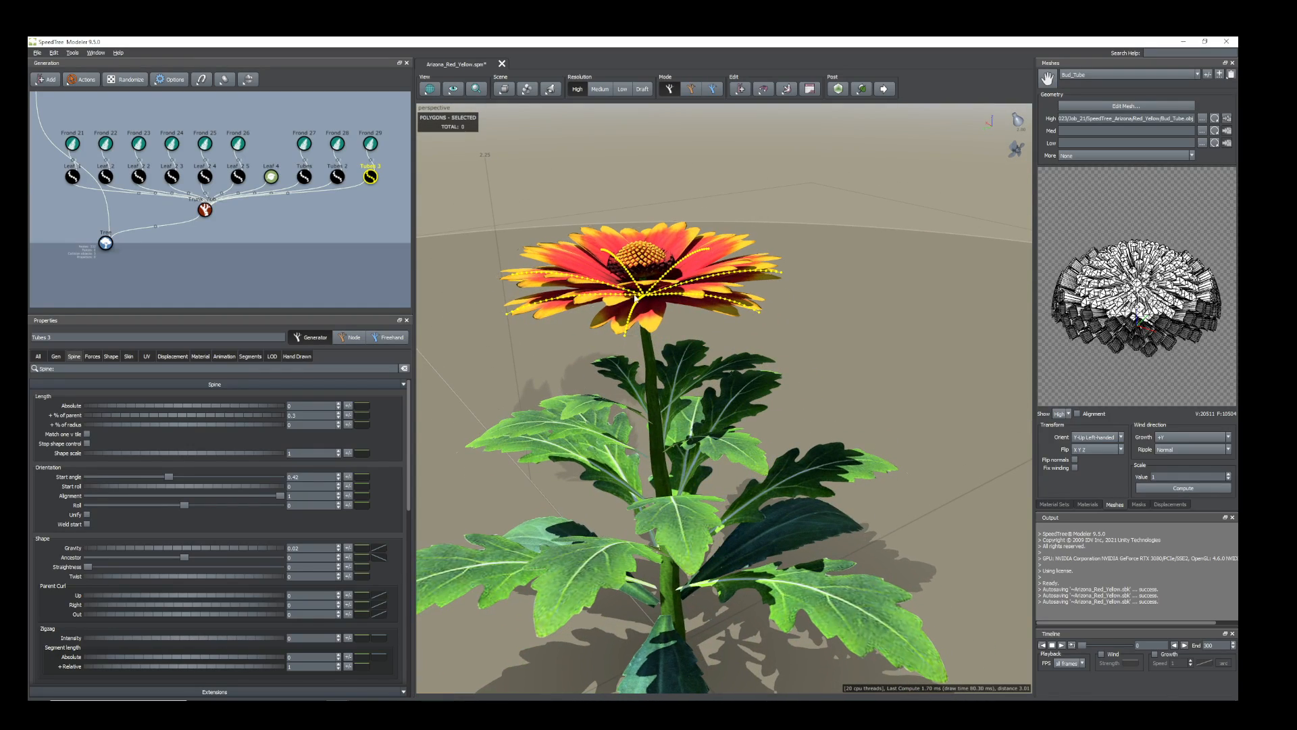
scroll(666, 303, "up", 3)
scroll(666, 303, "down", 3)
Set the Tubes 2 generator's shared position to 0.1 to raise its petal layer around the bud.
left_click(650, 316)
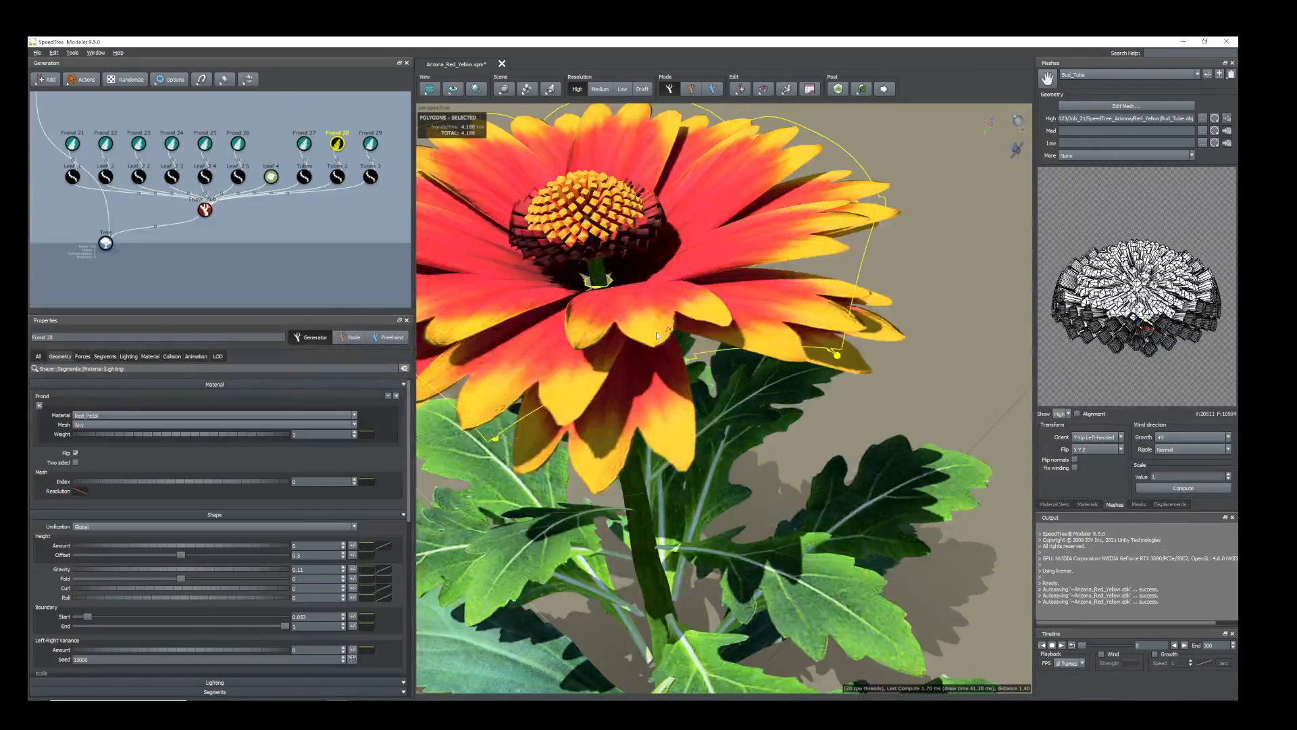
left_click(337, 177)
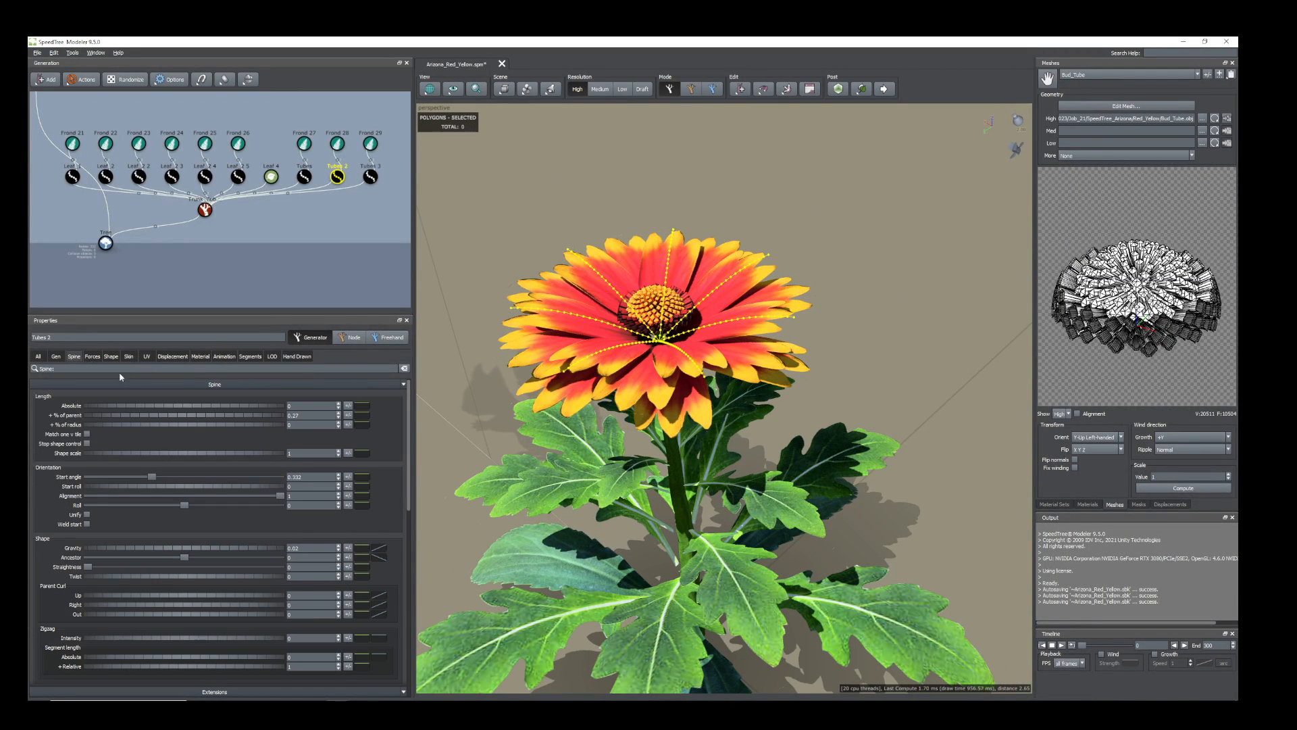
left_click(56, 356)
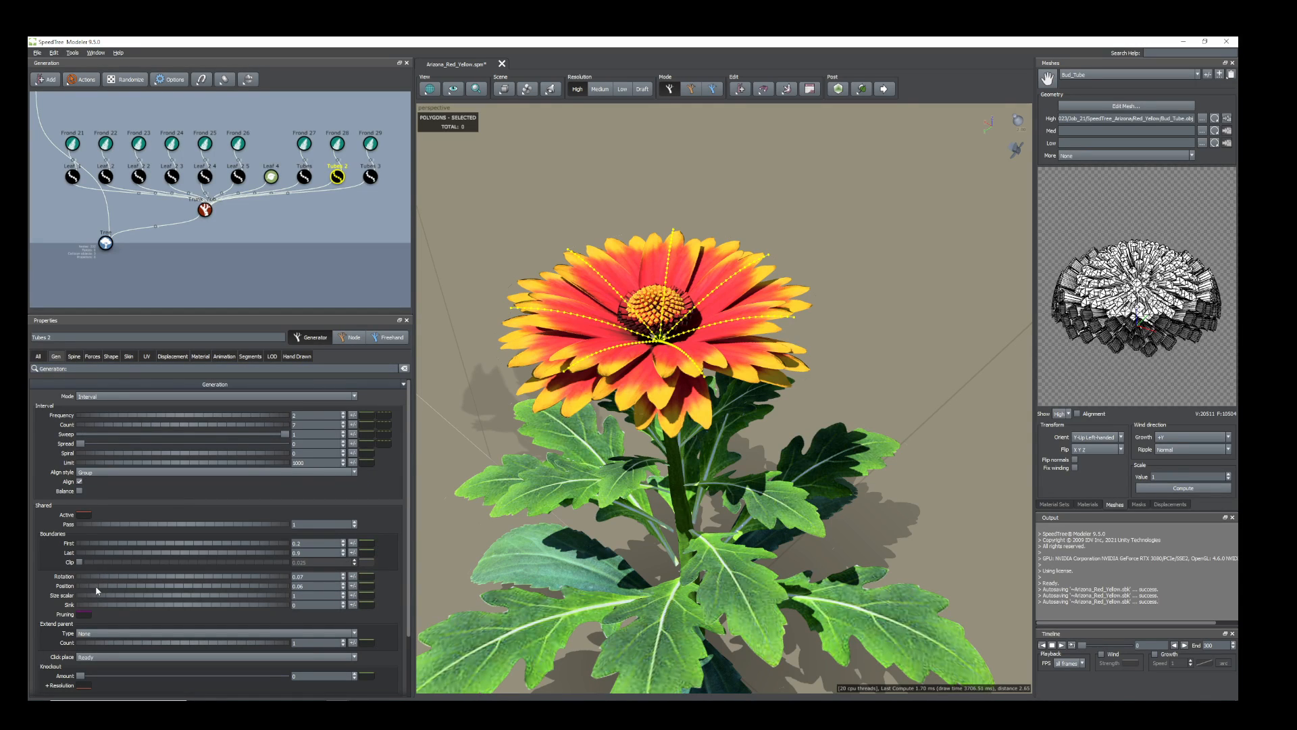
left_click_drag(96, 586, 98, 589)
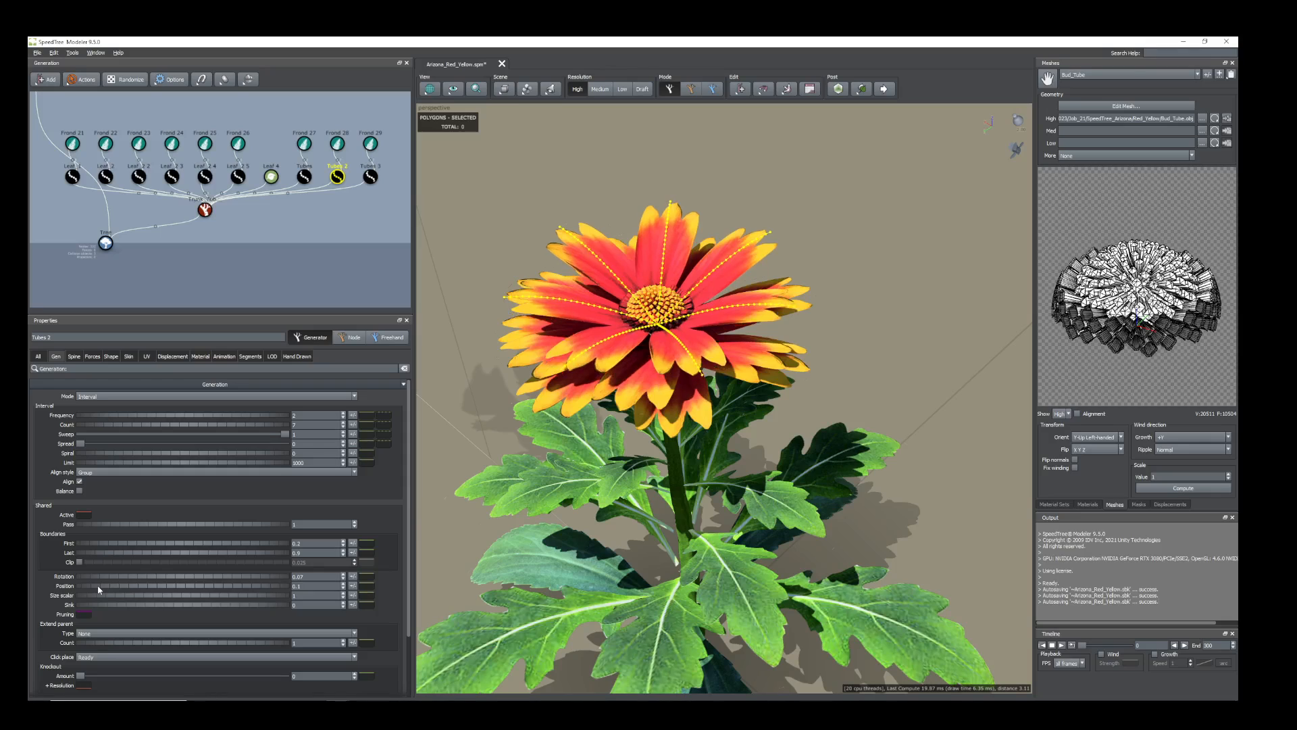
left_click_drag(574, 304, 559, 258)
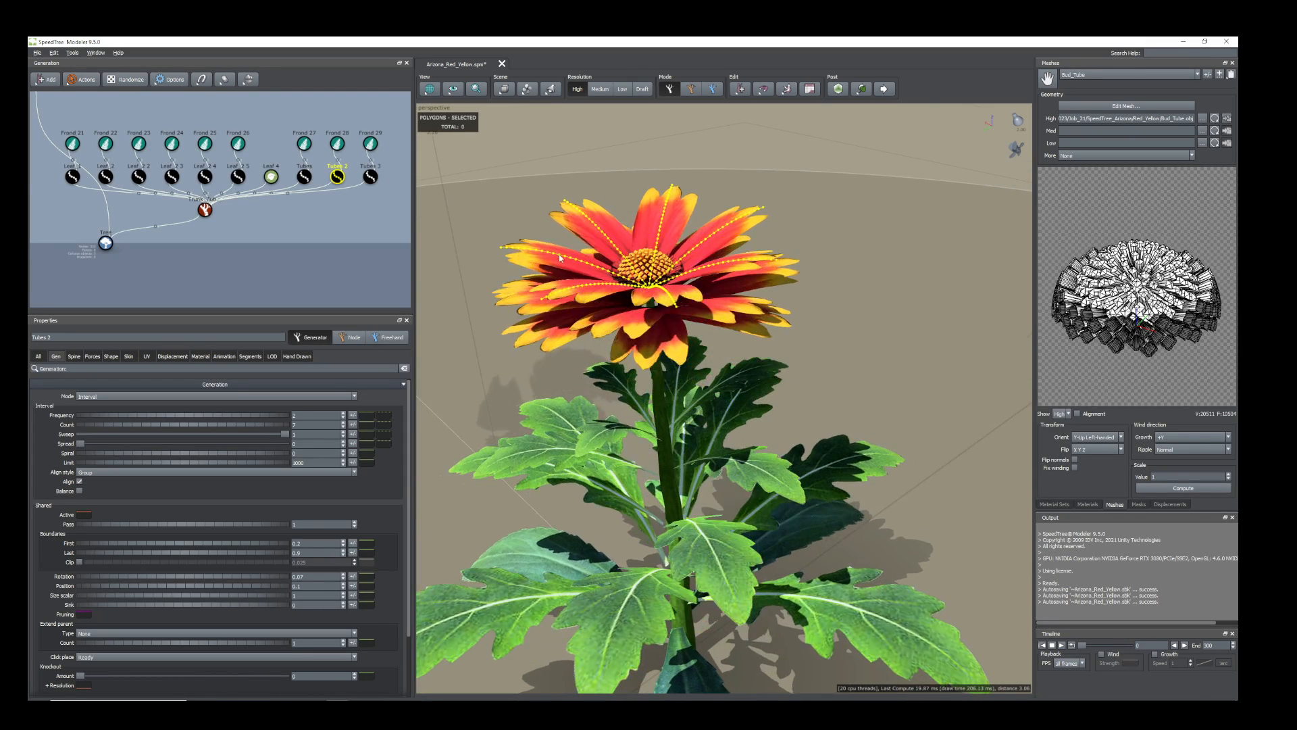
Duplicate the Frond 28 and Tubes 2 generators and attach the copies to the stem generator as a fourth petal layer.
left_click(336, 142, "ctrl")
right_click(336, 176)
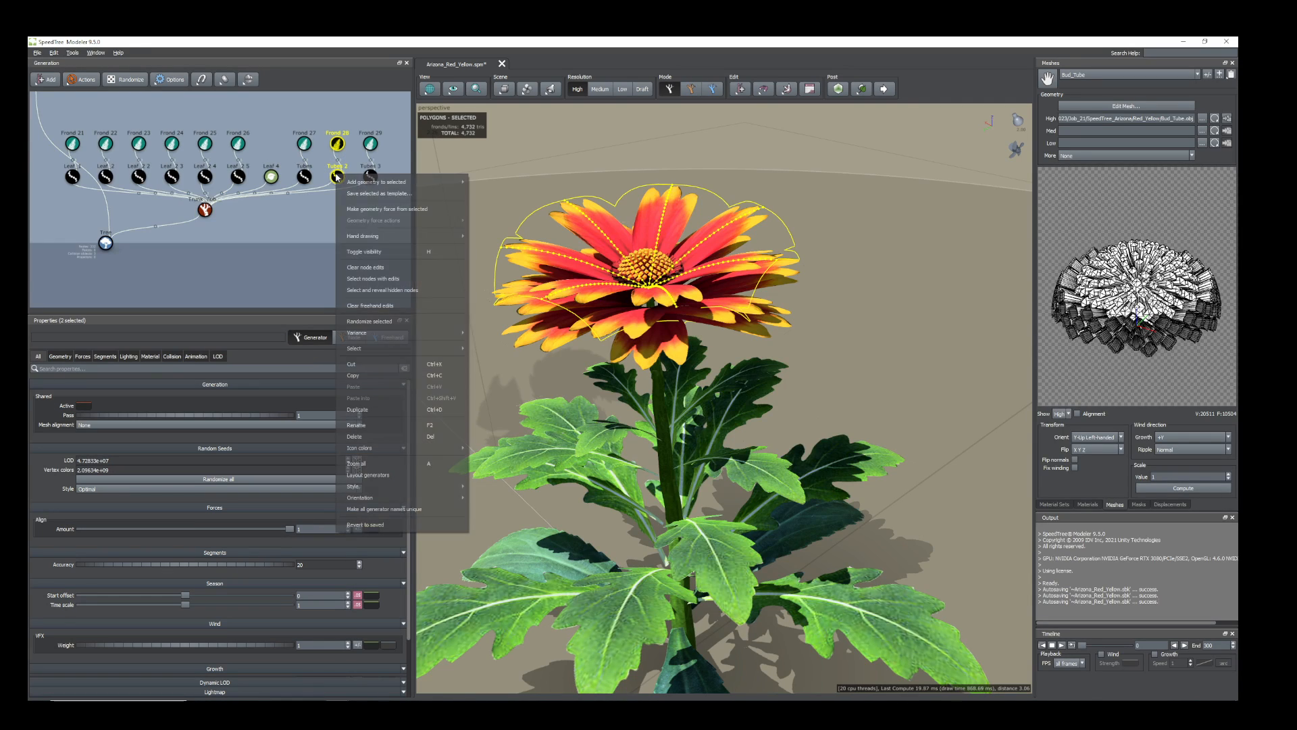
left_click(380, 409)
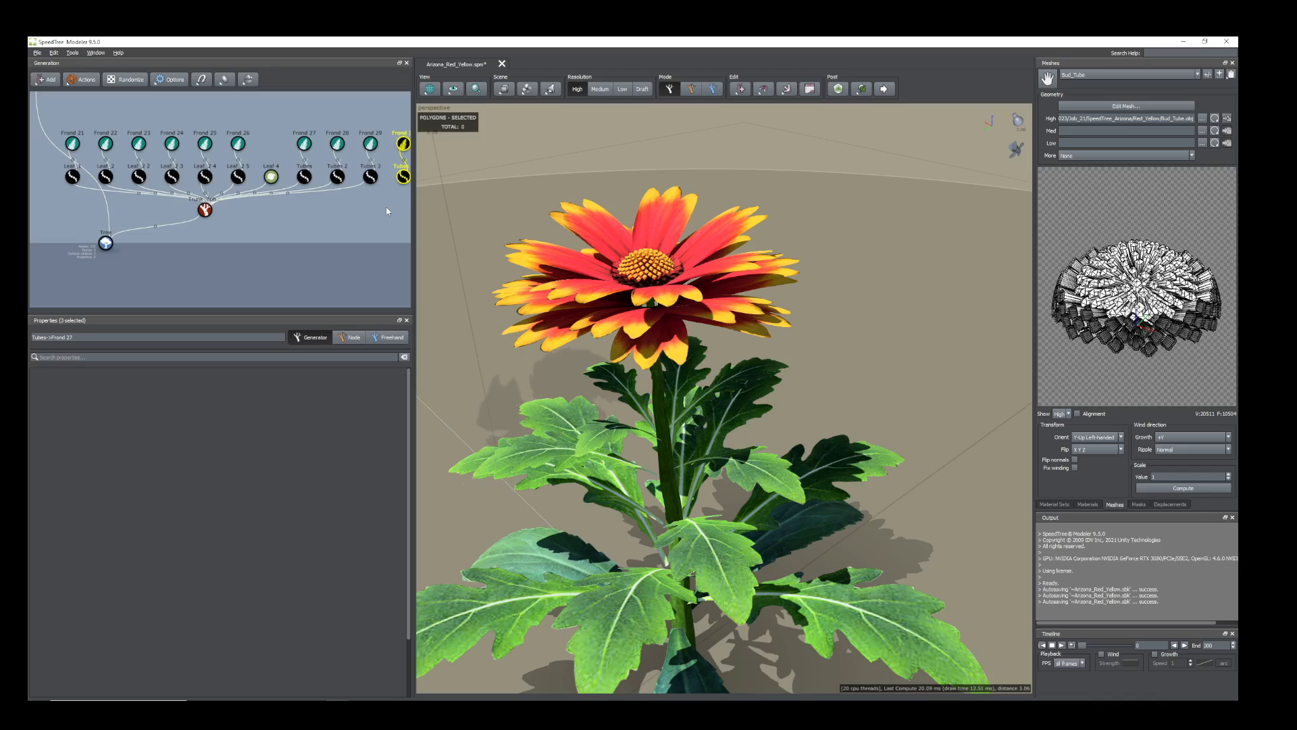
middle_click_drag(404, 184, 364, 199)
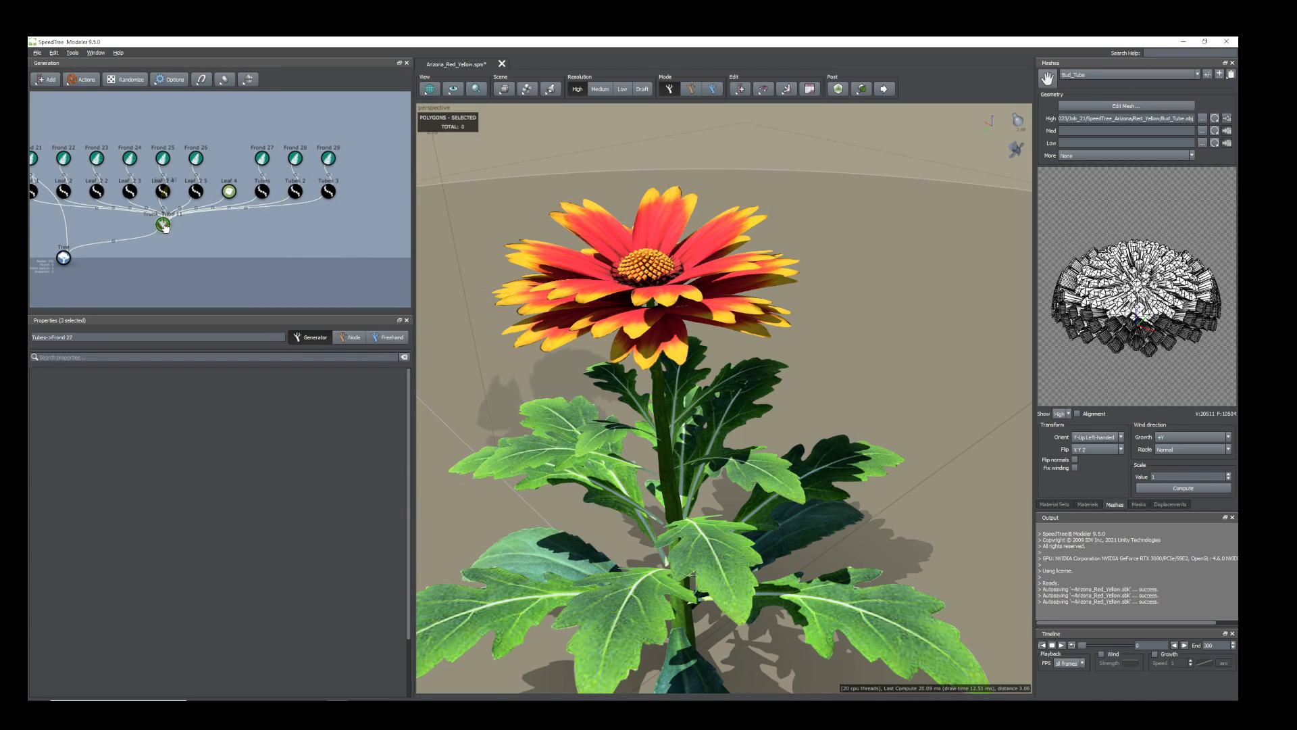
left_click(368, 194)
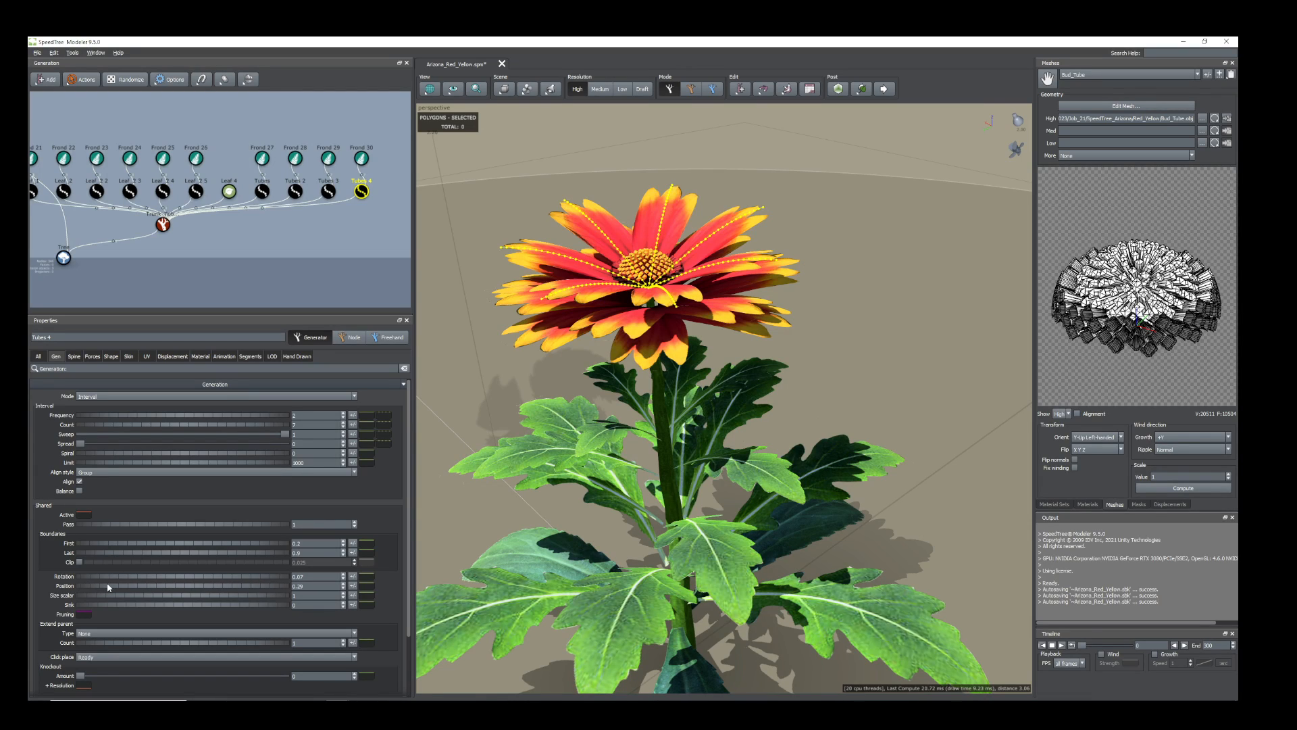
Set the Tubes 4 generator's shared position to 0.05 and increase its shared rotation to offset the fourth petal layer.
left_click_drag(103, 586, 96, 585)
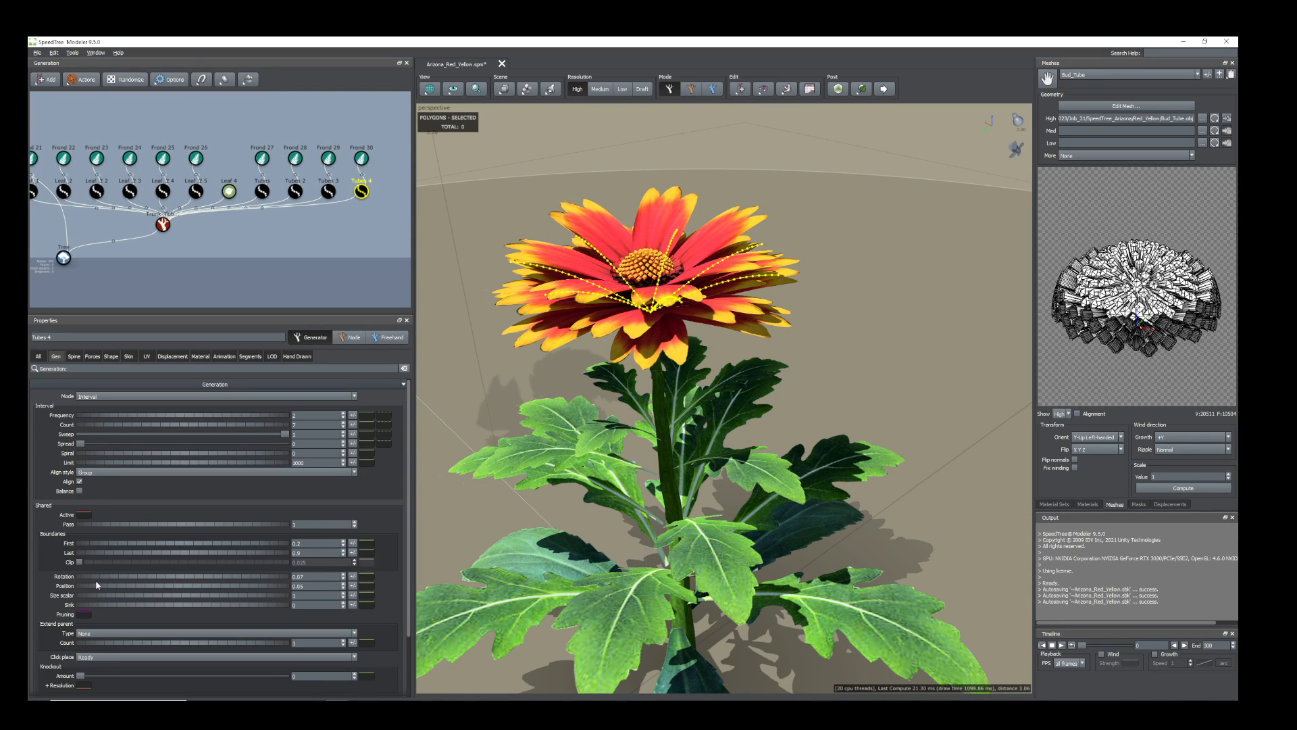
left_click_drag(95, 580, 99, 579)
left_click_drag(836, 358, 815, 374)
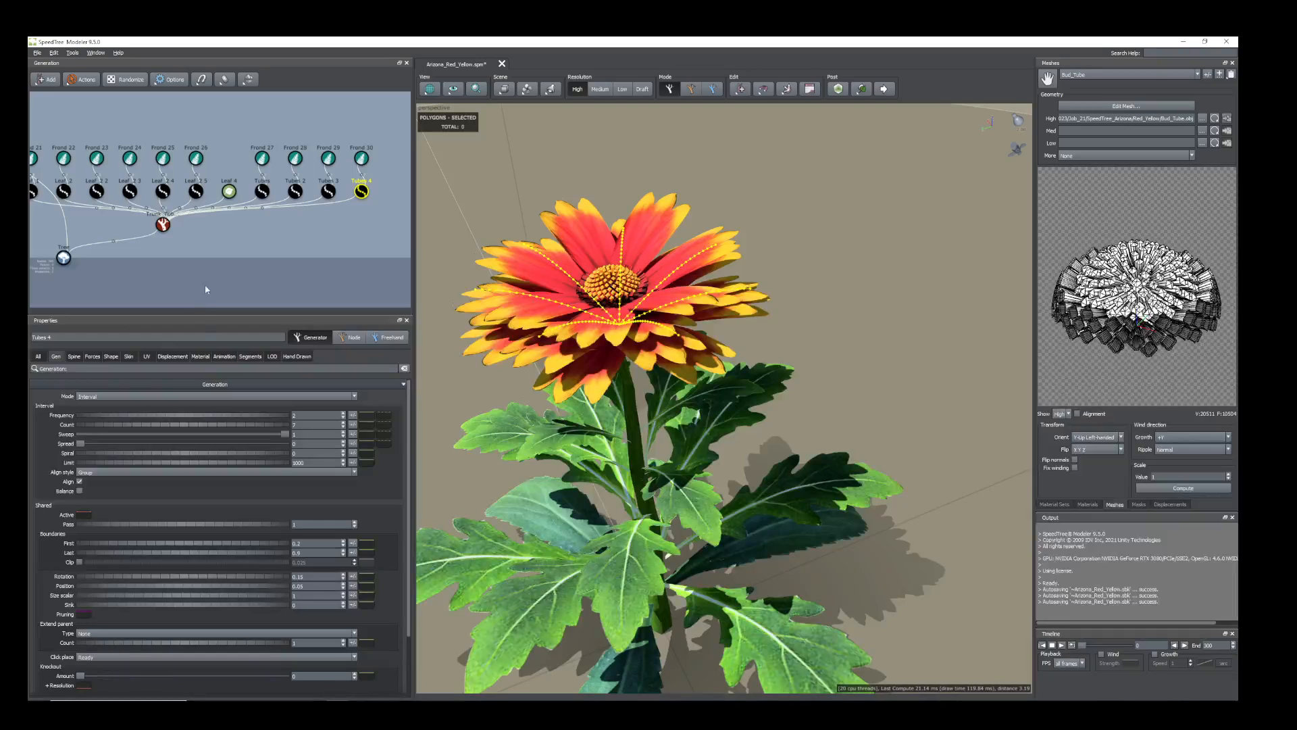
Set the Tubes 4 spine start angle to 0.336 to lower the fourth petal layer slightly.
left_click(75, 357)
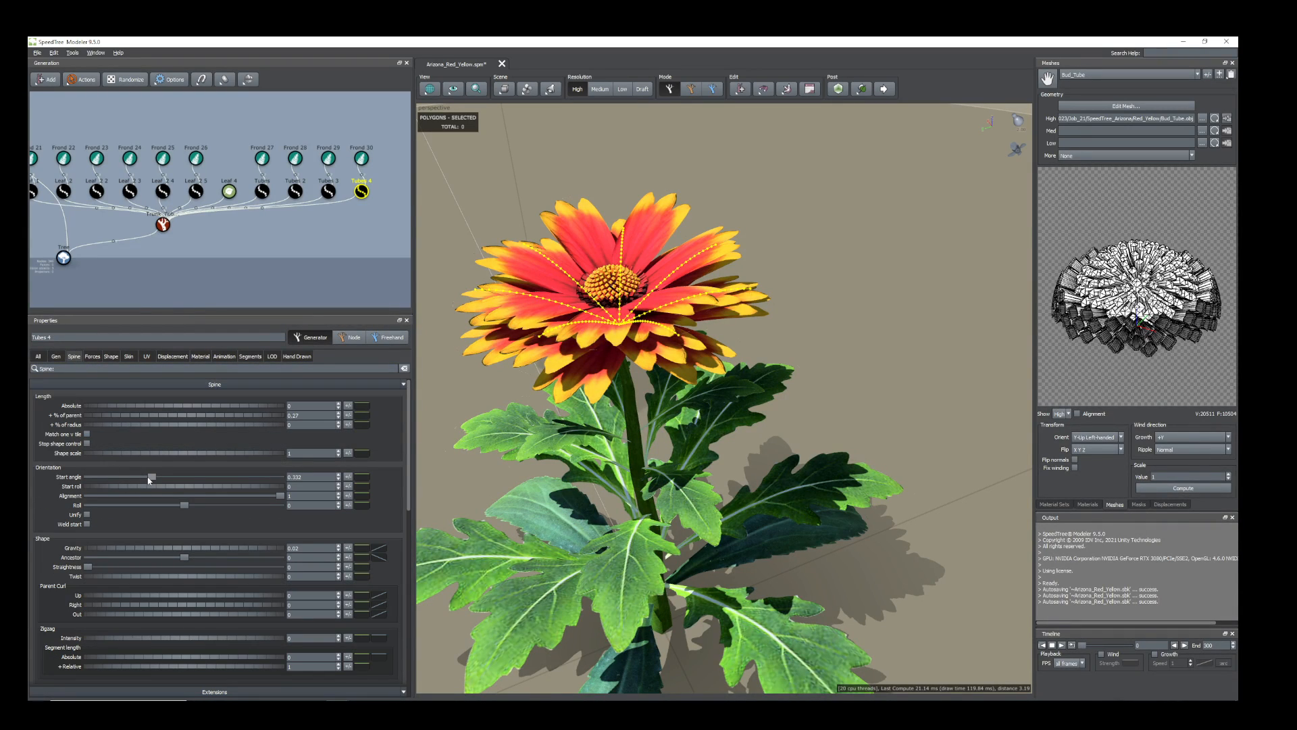
left_click_drag(149, 479, 154, 478)
scroll(718, 391, "down", 3)
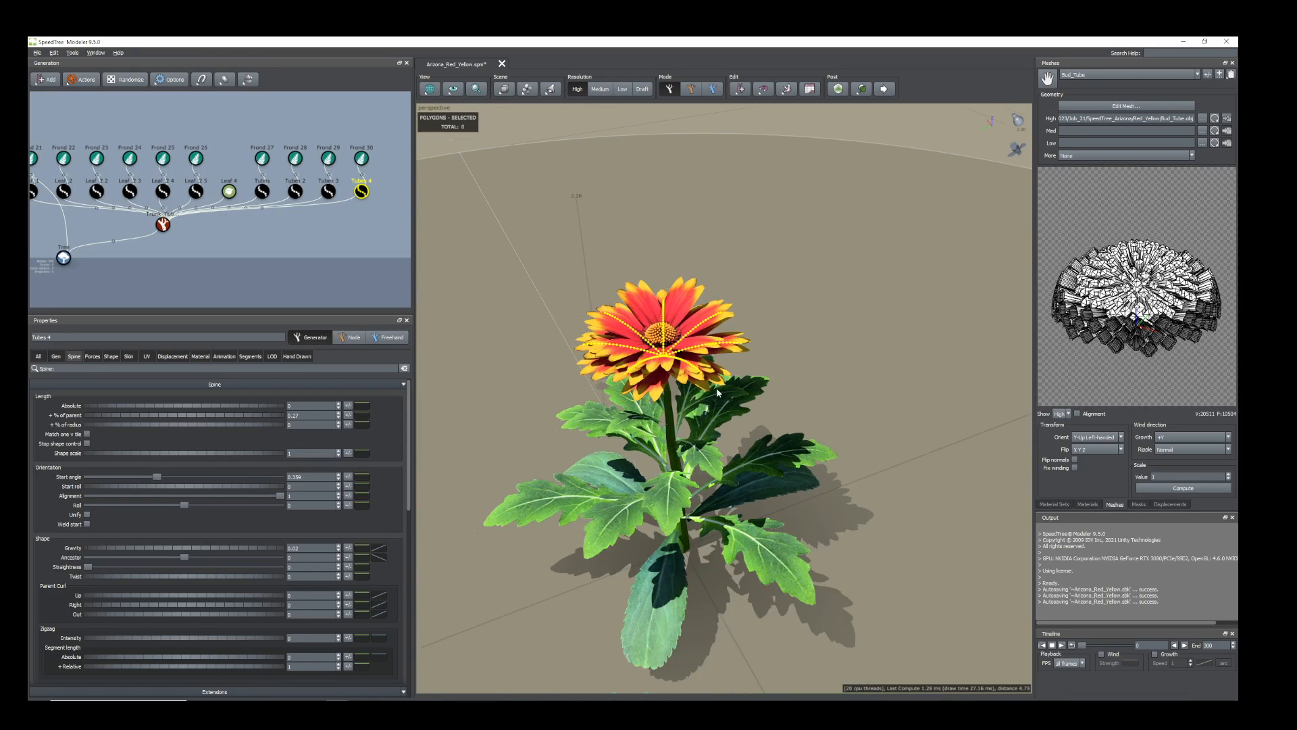
scroll(719, 392, "down", 1)
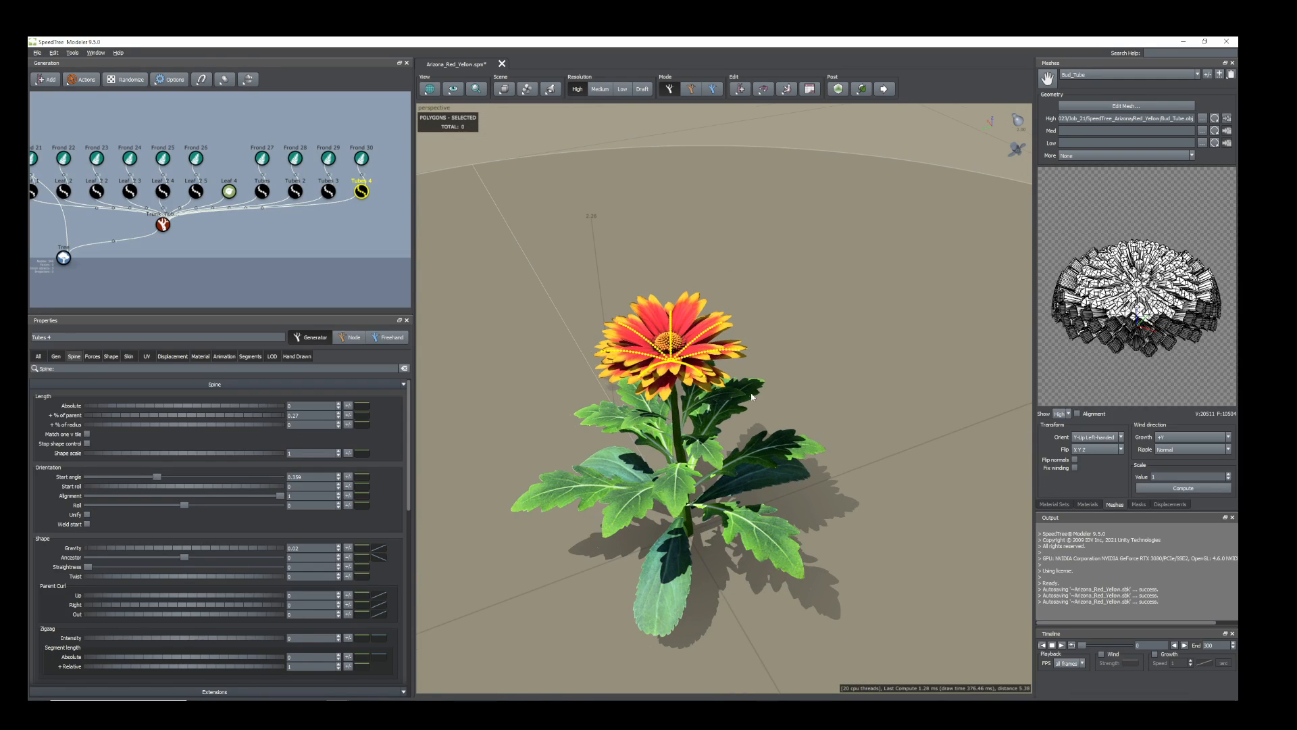
left_click(808, 370)
left_click_drag(808, 370, 714, 333)
scroll(784, 400, "down", 3)
scroll(714, 334, "up", 5)
Set the Tubes 2 spine gravity to 0.06 so the uppermost petal layer droops outward.
left_click(693, 286)
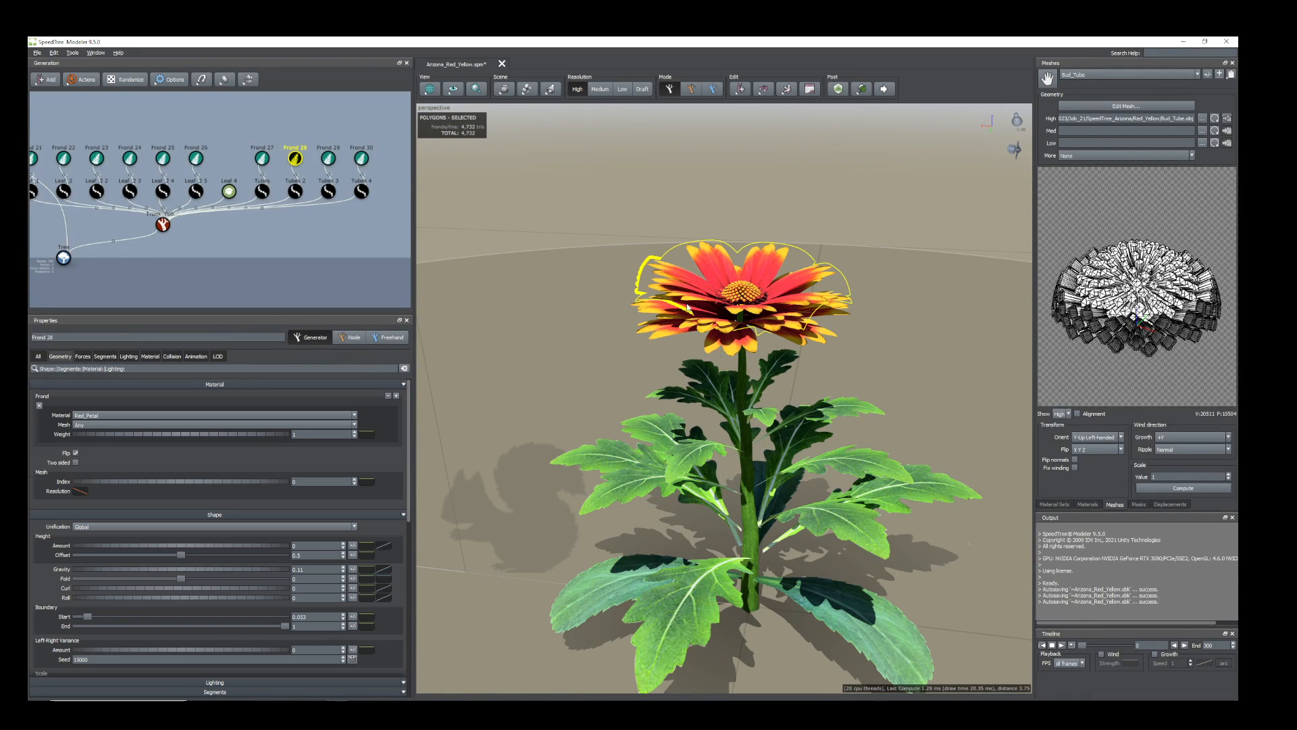
scroll(745, 453, "up", 2)
scroll(745, 452, "down", 2)
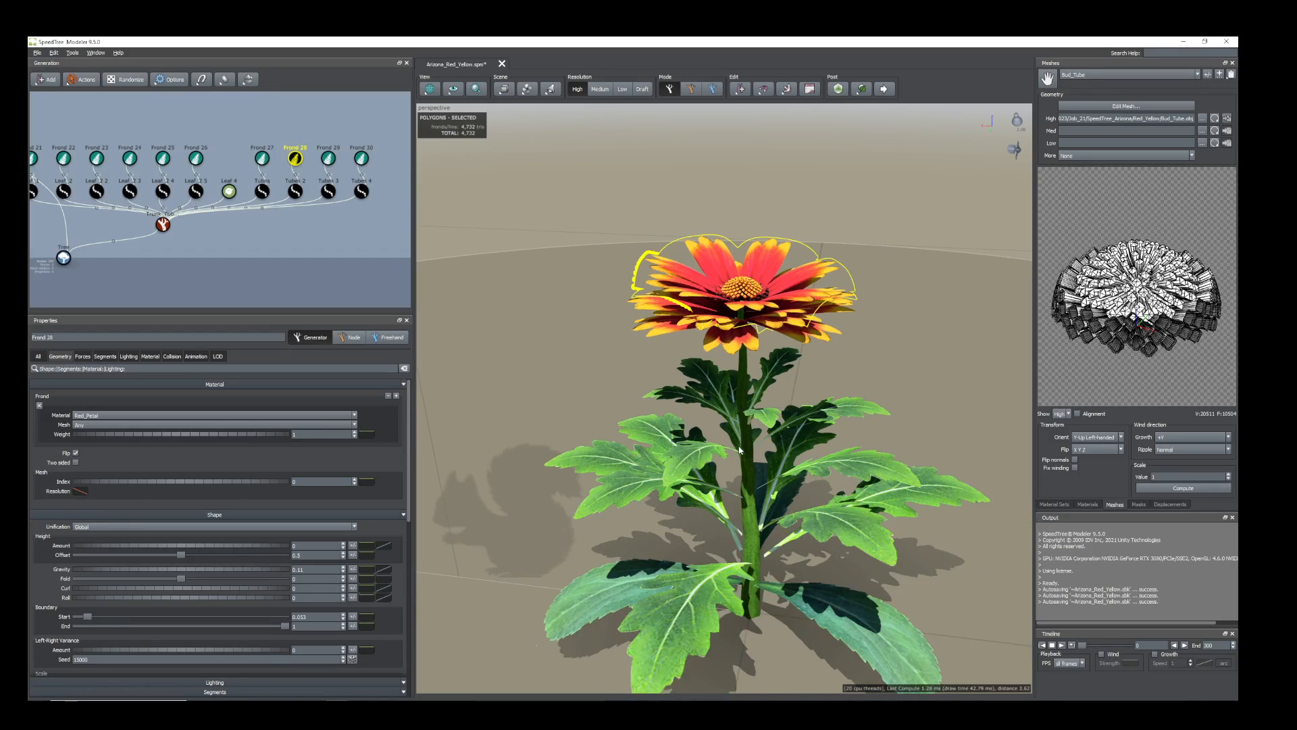
left_click_drag(738, 427, 720, 454)
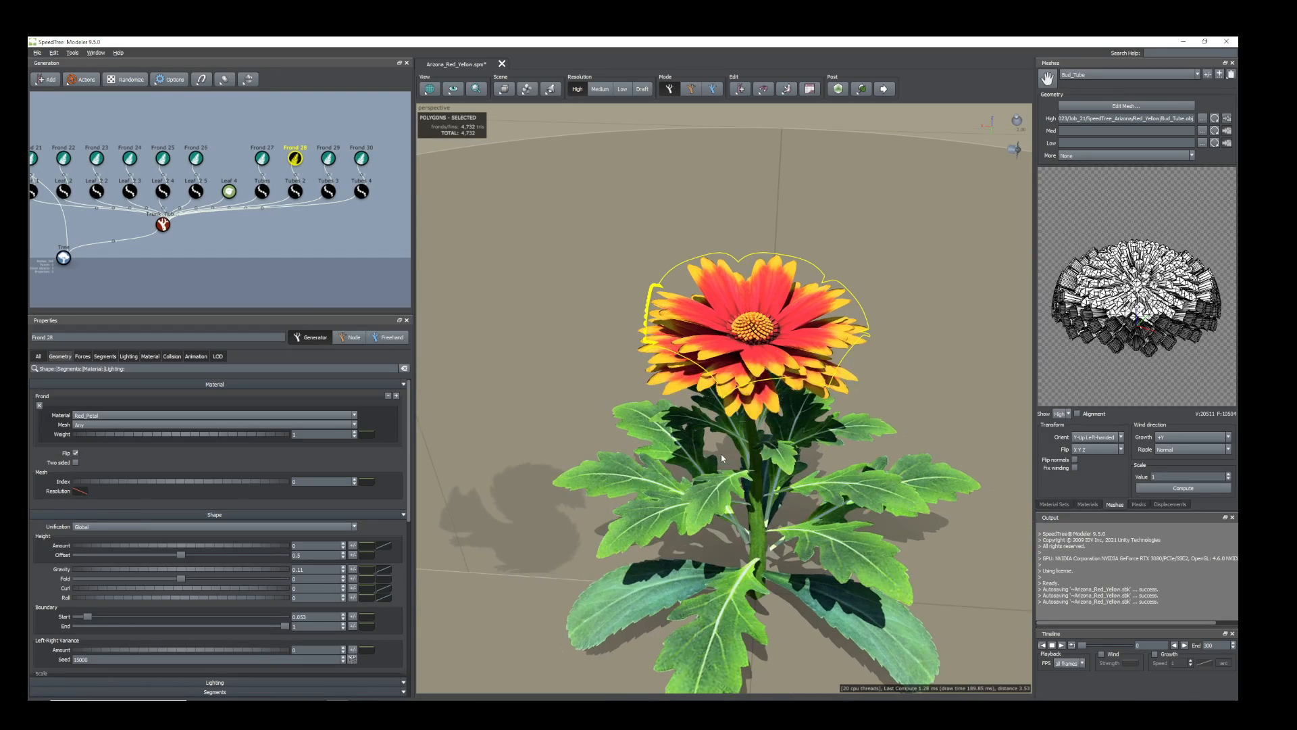
left_click(263, 192)
left_click_drag(795, 390, 767, 358)
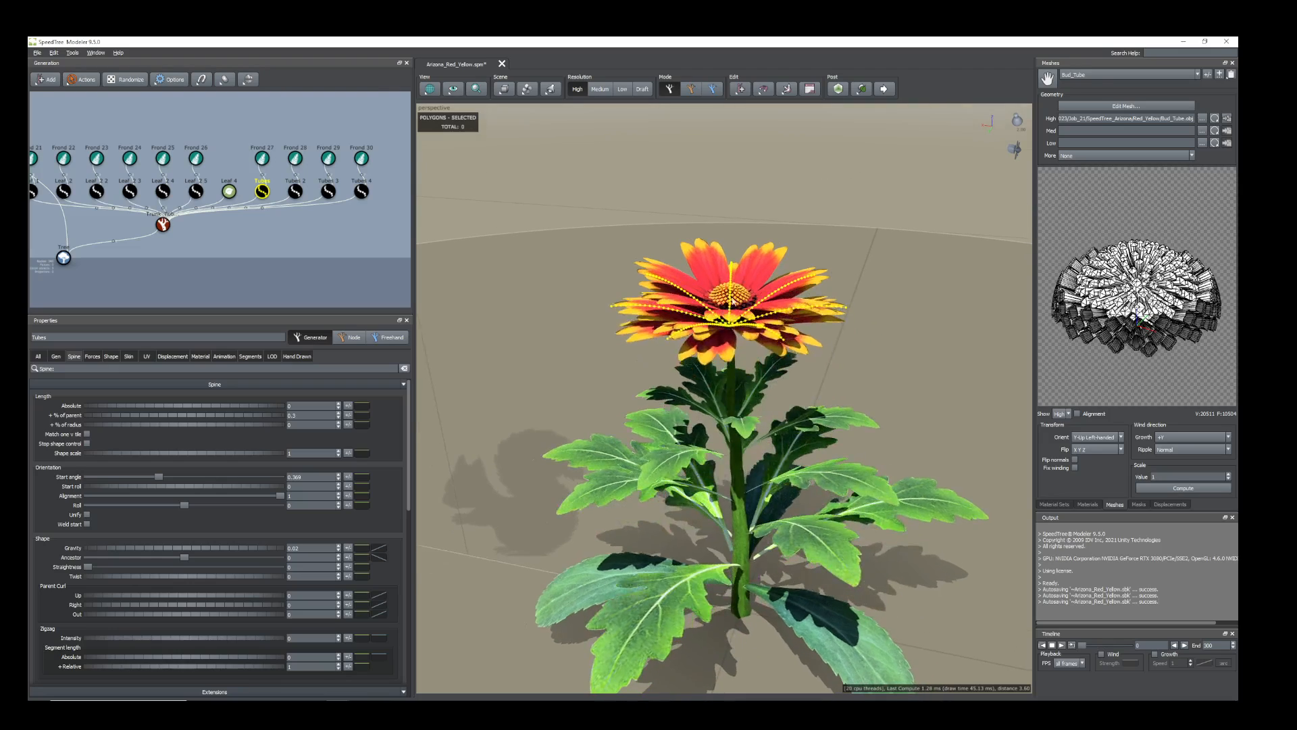
left_click(700, 261)
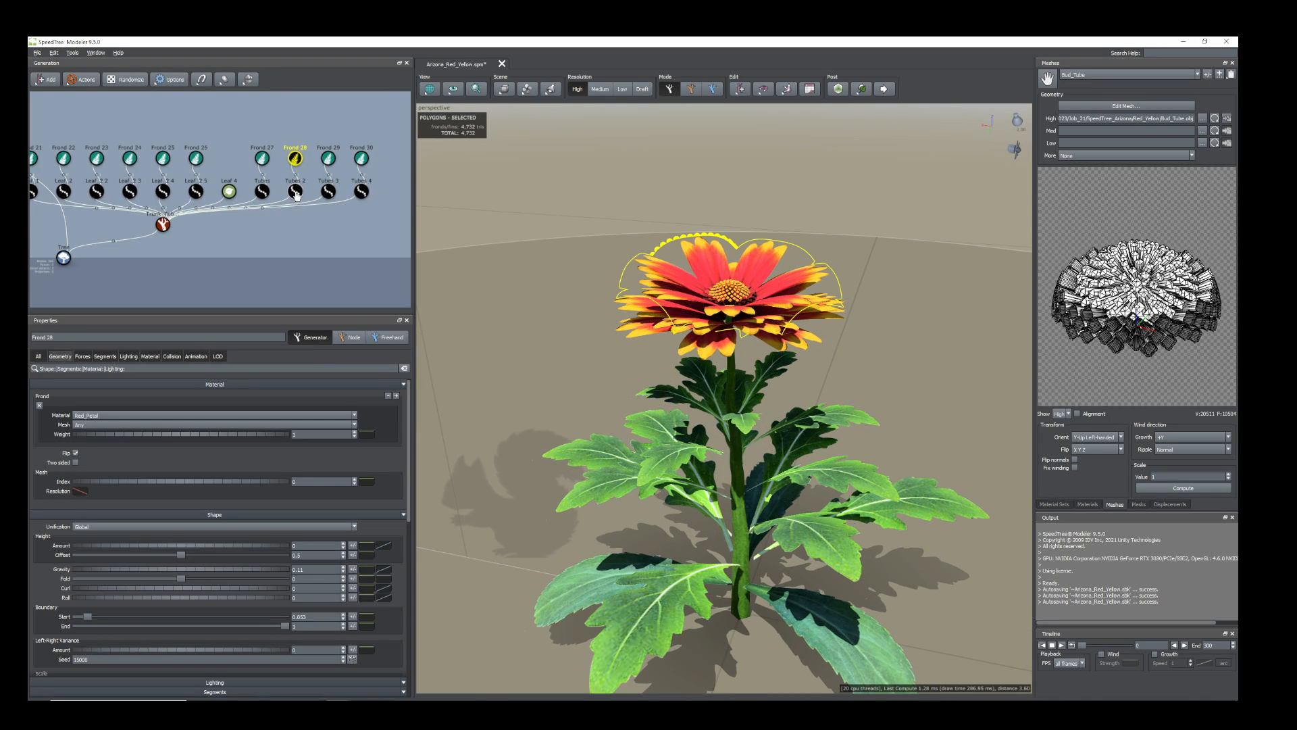
left_click(296, 194)
left_click_drag(122, 553, 125, 551)
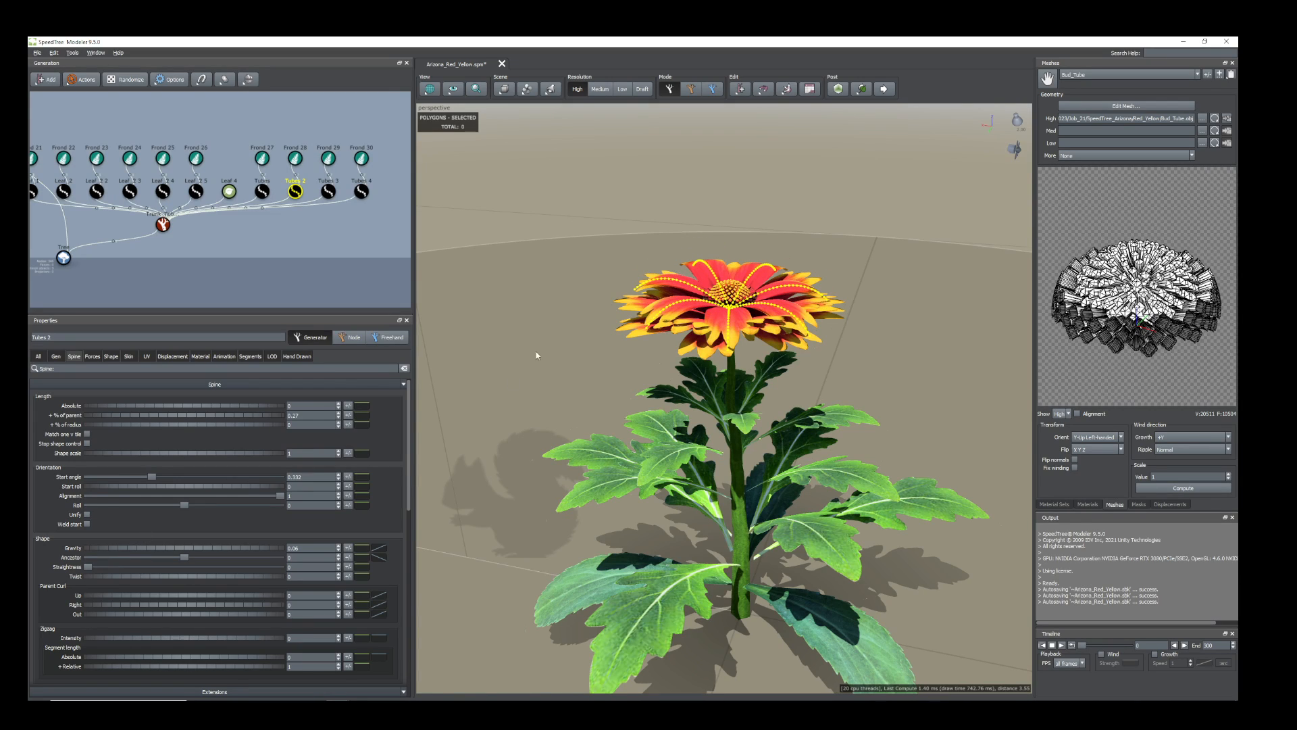
scroll(721, 365, "up", 2)
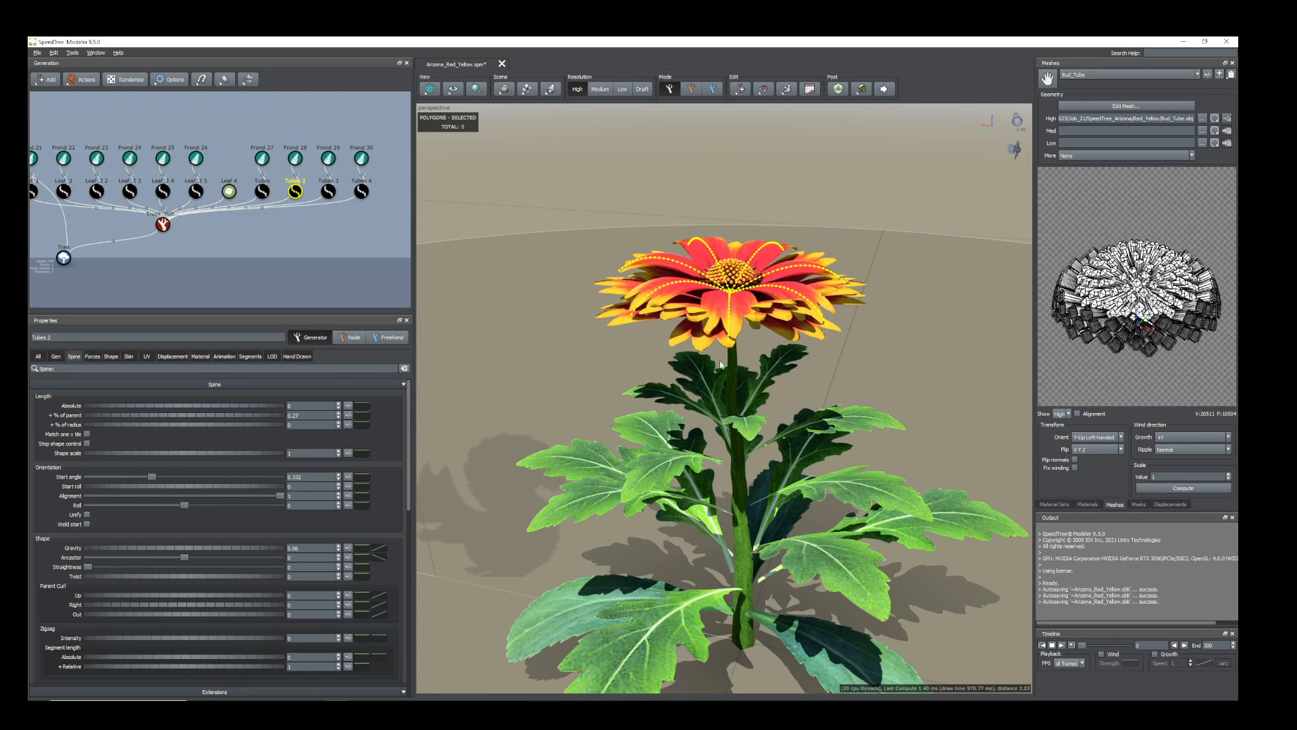
Set the Tubes 3 spine gravity to 0.06 to bend the lowest petal layer downward.
left_click(690, 326)
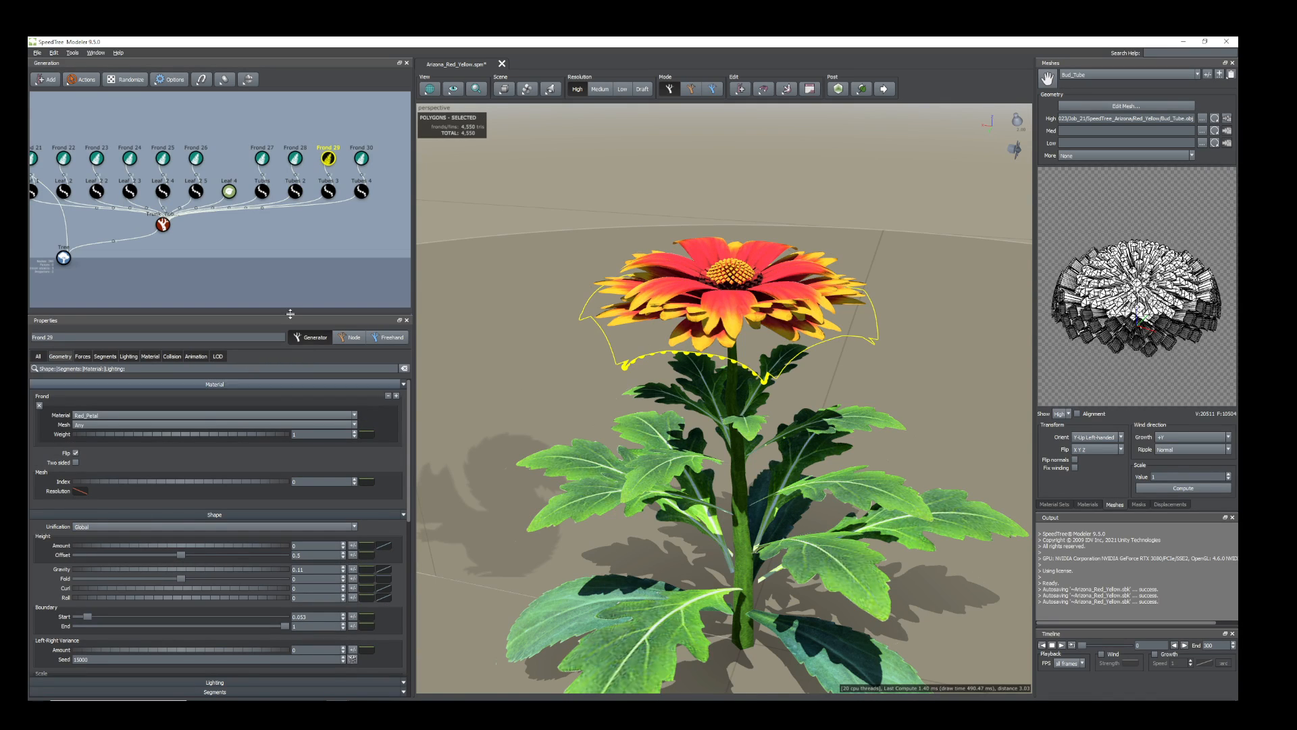
left_click(328, 191)
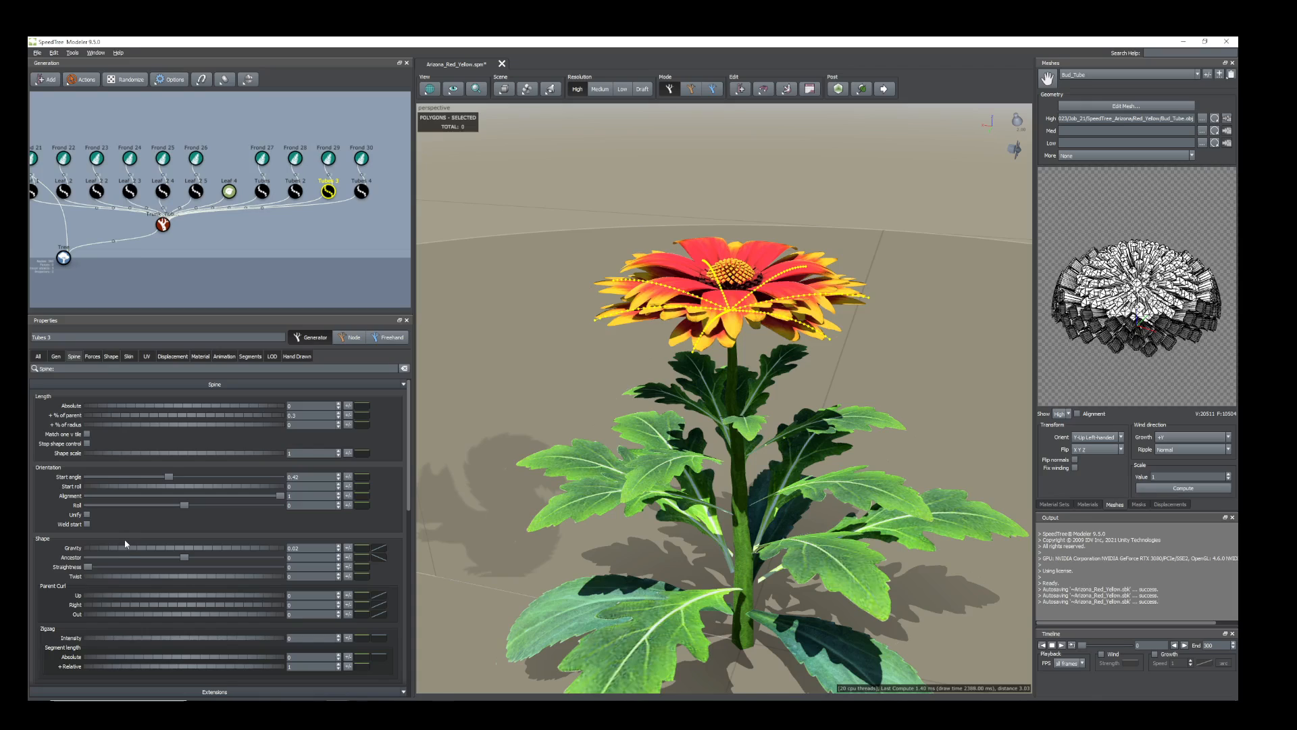
scroll(127, 550, "up", 2)
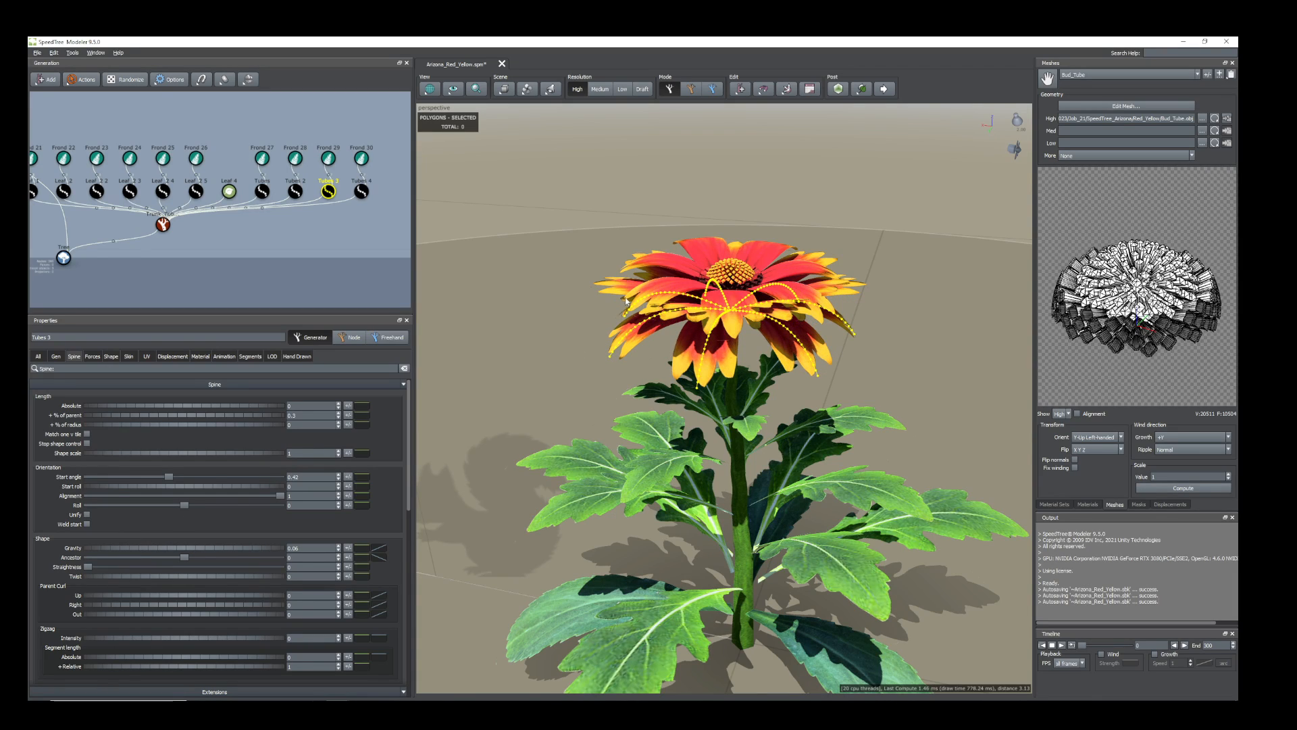
Set the Frond 27 gravity to 0.47 and increase the spine gravity of its parent Tubes generator to droop the first petal layer.
left_click(666, 319)
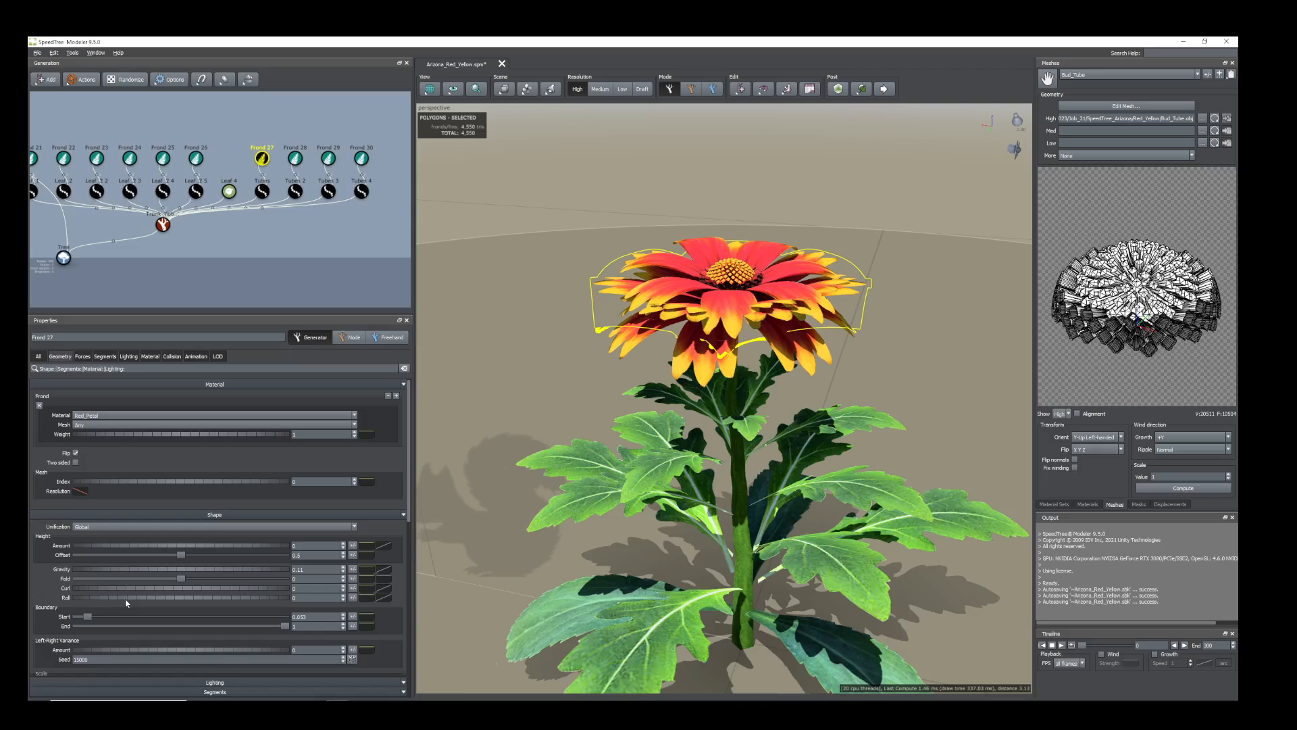
left_click_drag(81, 573, 98, 585)
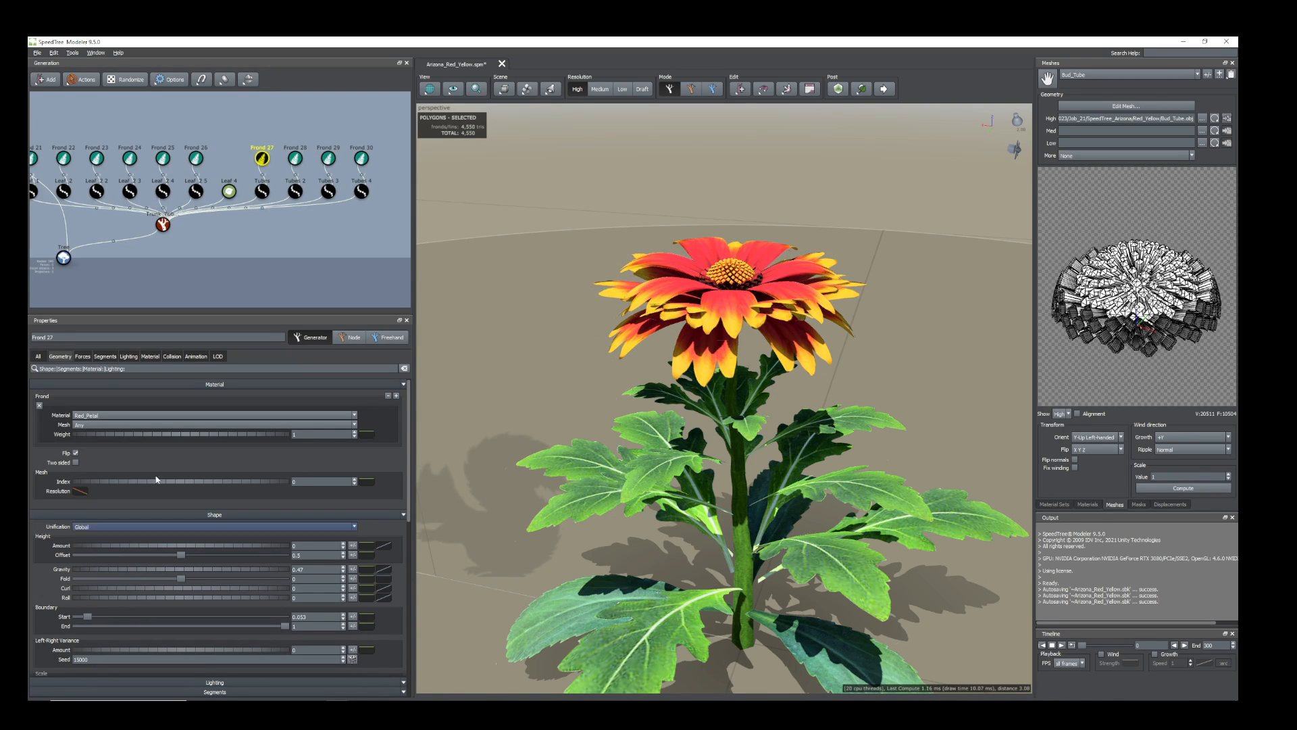
left_click(263, 193)
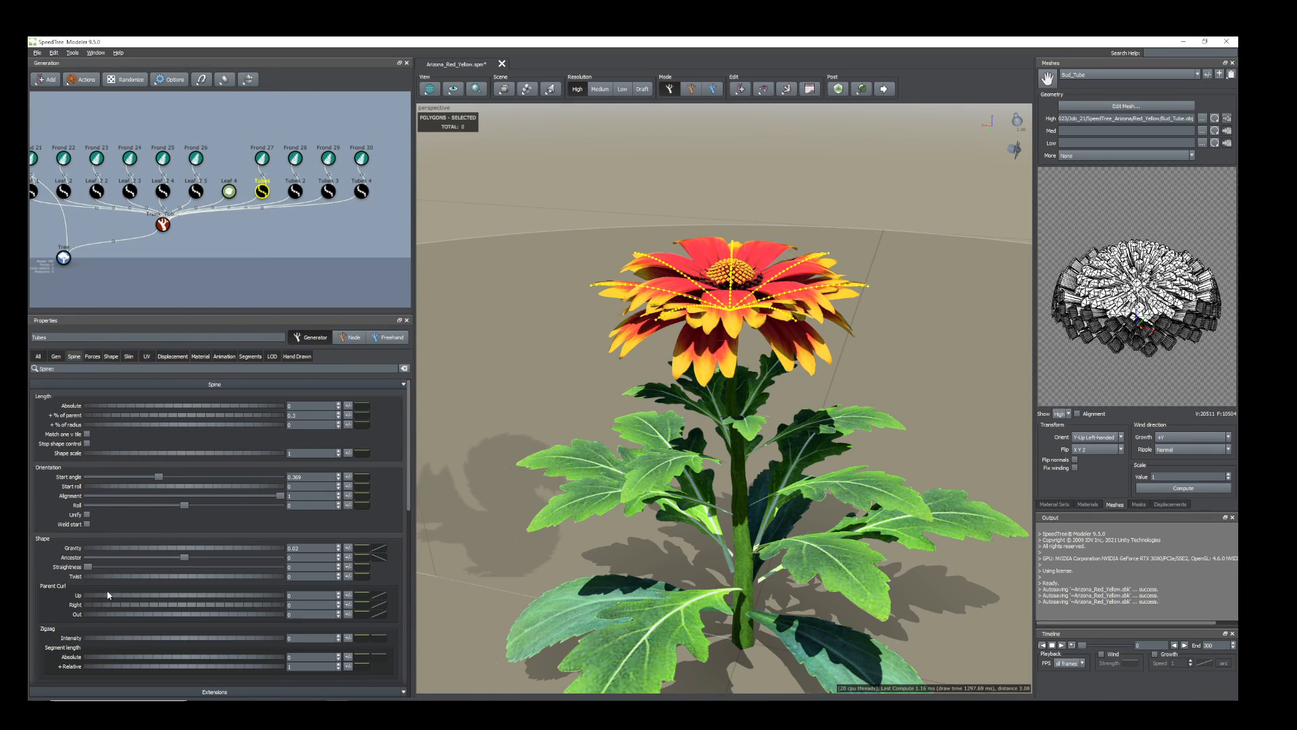
left_click_drag(104, 551, 107, 551)
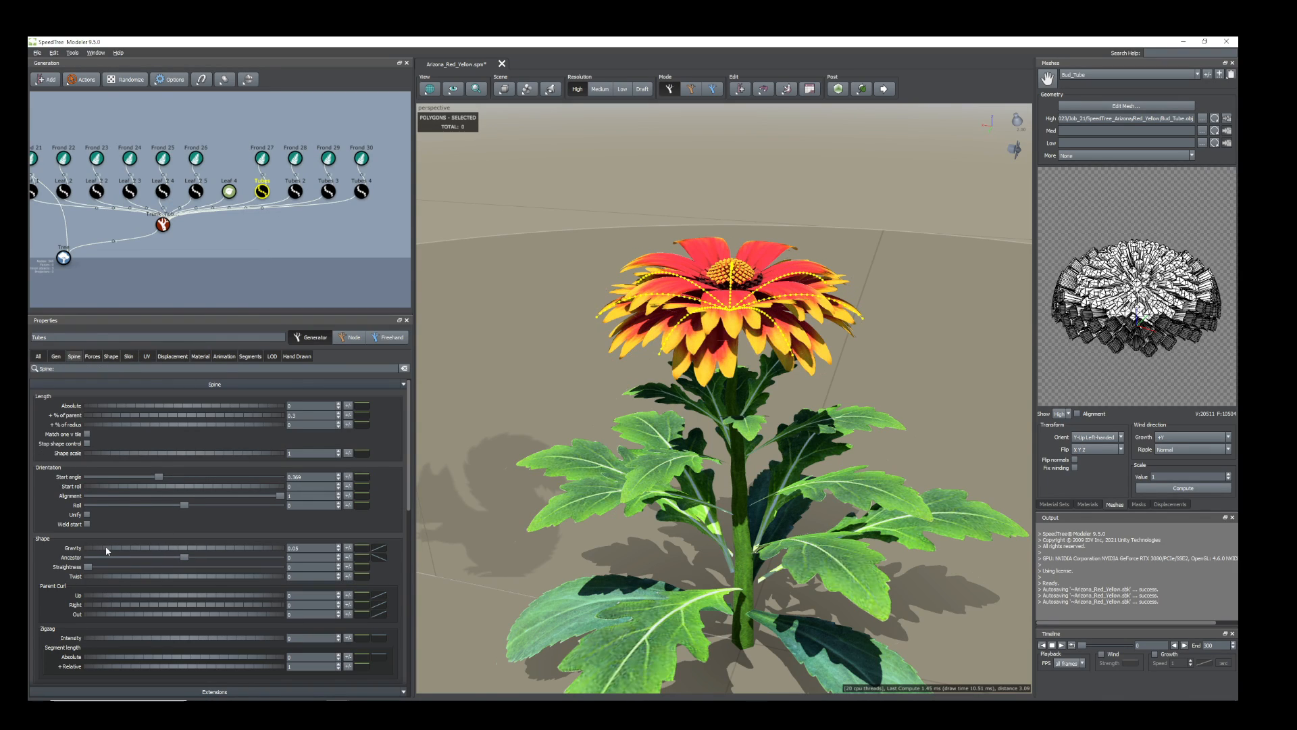
Set the Tubes 4 spine gravity to 0.04 to curve the fourth petal layer downward.
left_click(678, 310)
left_click(358, 194)
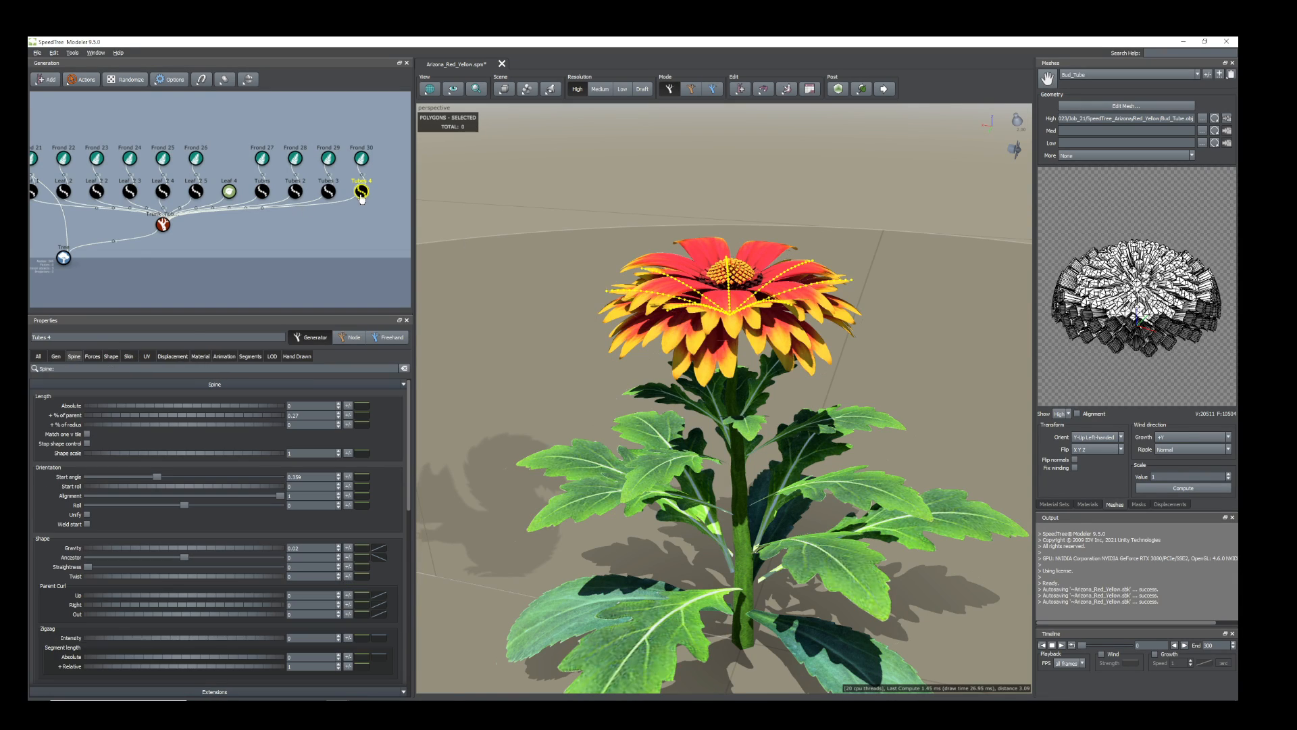
left_click_drag(113, 552, 113, 553)
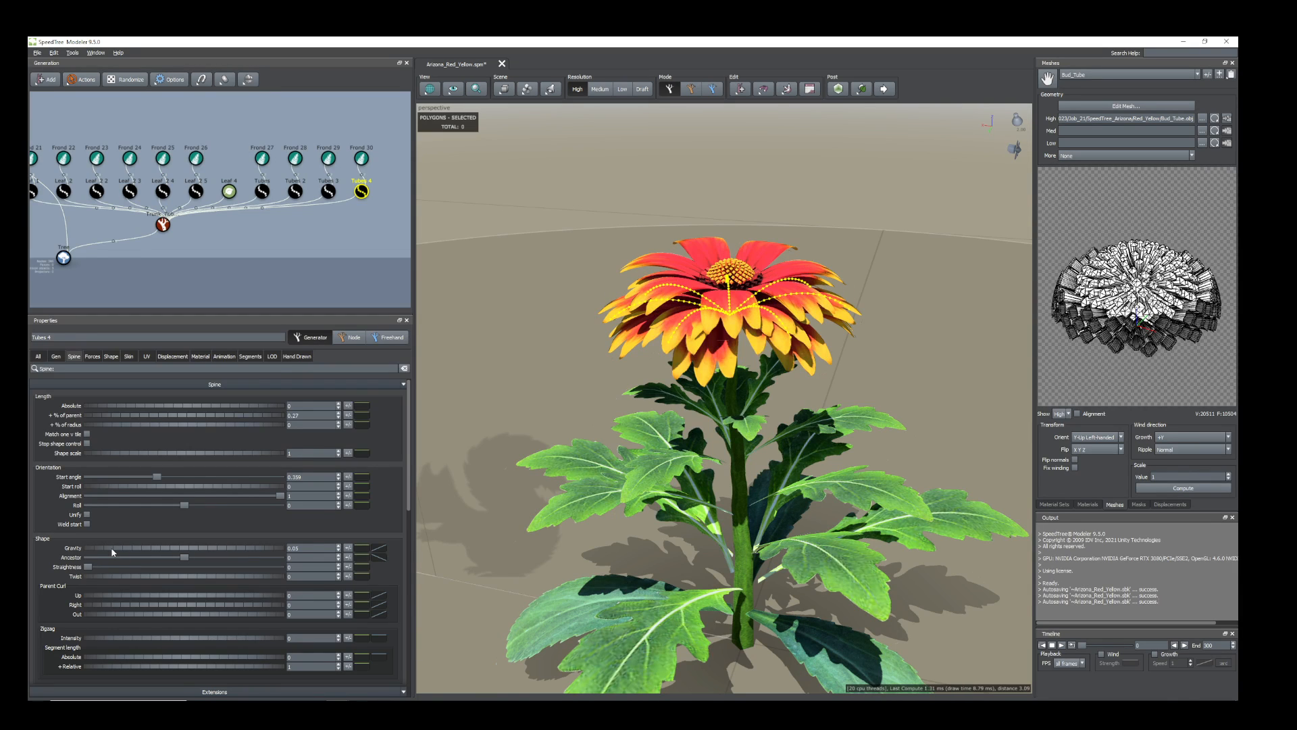
Examine the layered flower head and the whole plant from above, from the side and at different distances.
scroll(792, 385, "down", 3)
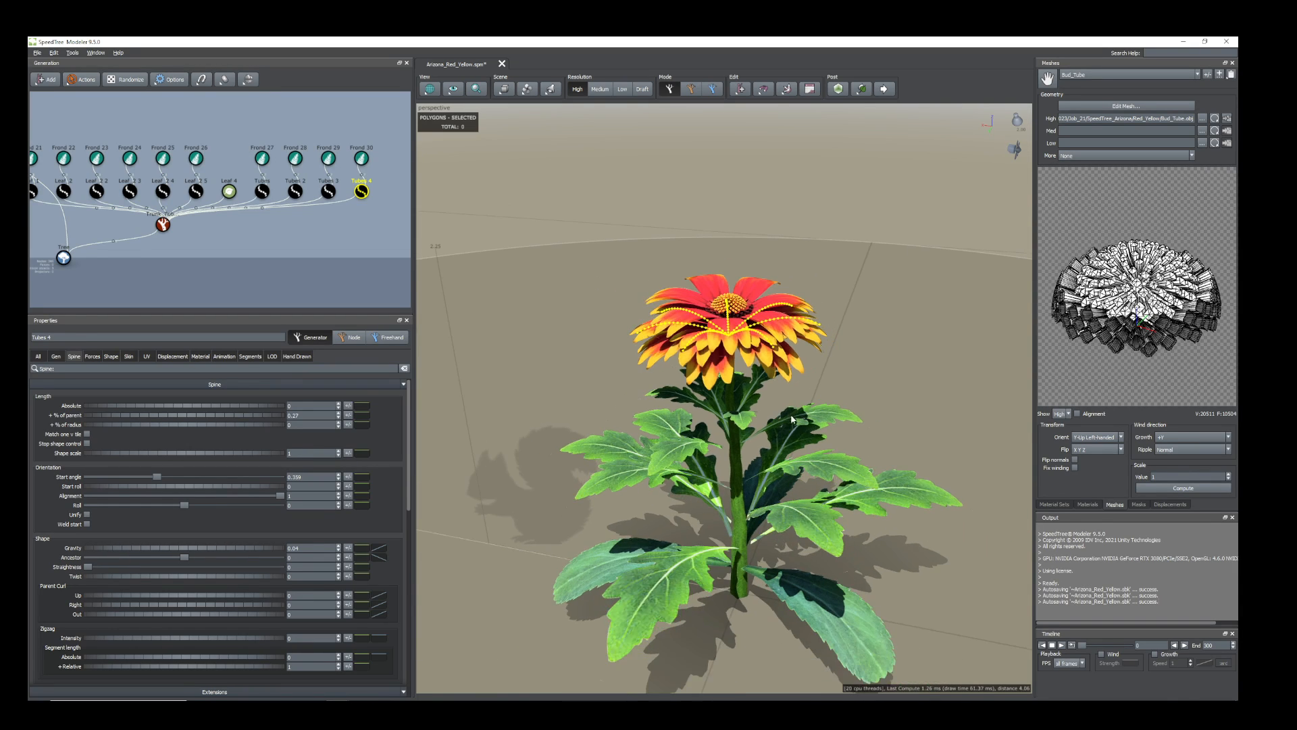
left_click_drag(791, 385, 767, 466)
left_click(891, 409)
scroll(892, 408, "down", 8)
scroll(729, 485, "up", 4)
scroll(770, 486, "up", 1)
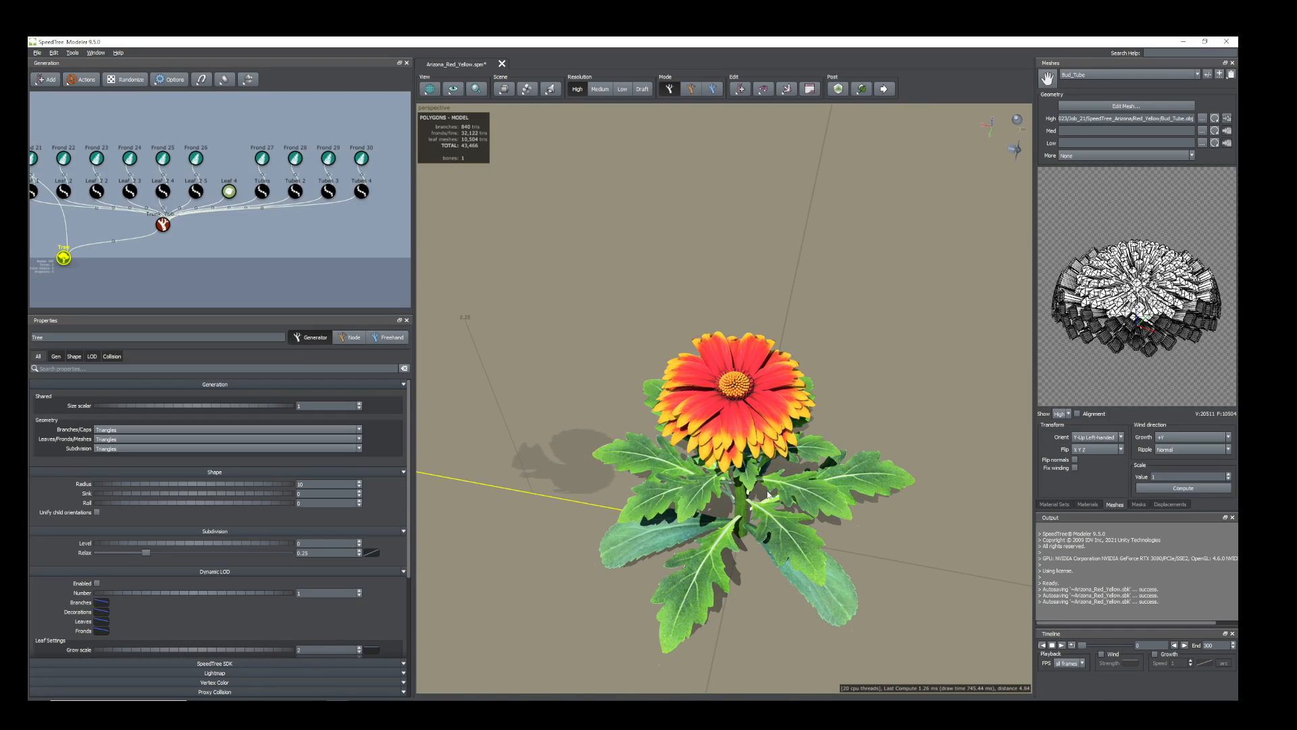
middle_click_drag(828, 625, 821, 480)
mouse_move(819, 480)
left_mouse_down()
mouse_move(813, 489)
mouse_move(715, 429)
left_mouse_up()
Set the stem generator's absolute skin radius to 0.07 to make the stem thinner.
left_click(722, 435)
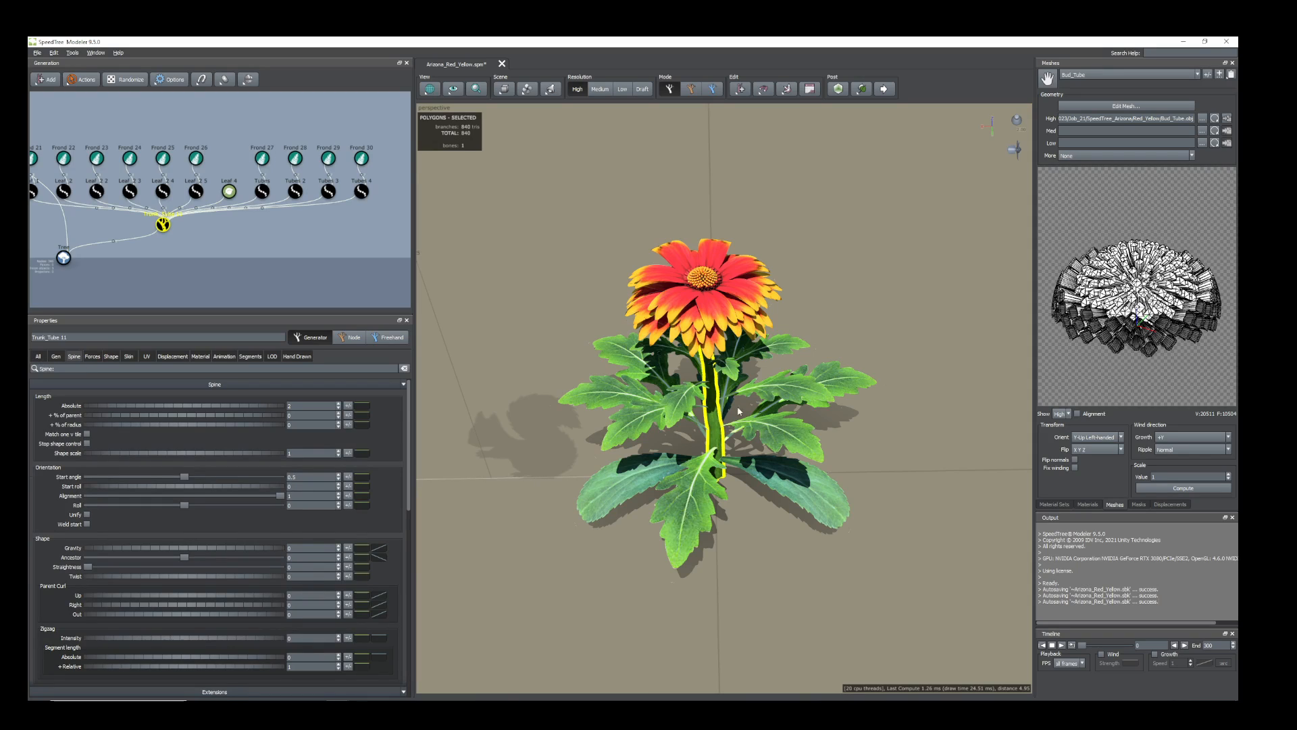
left_click_drag(699, 323, 689, 283)
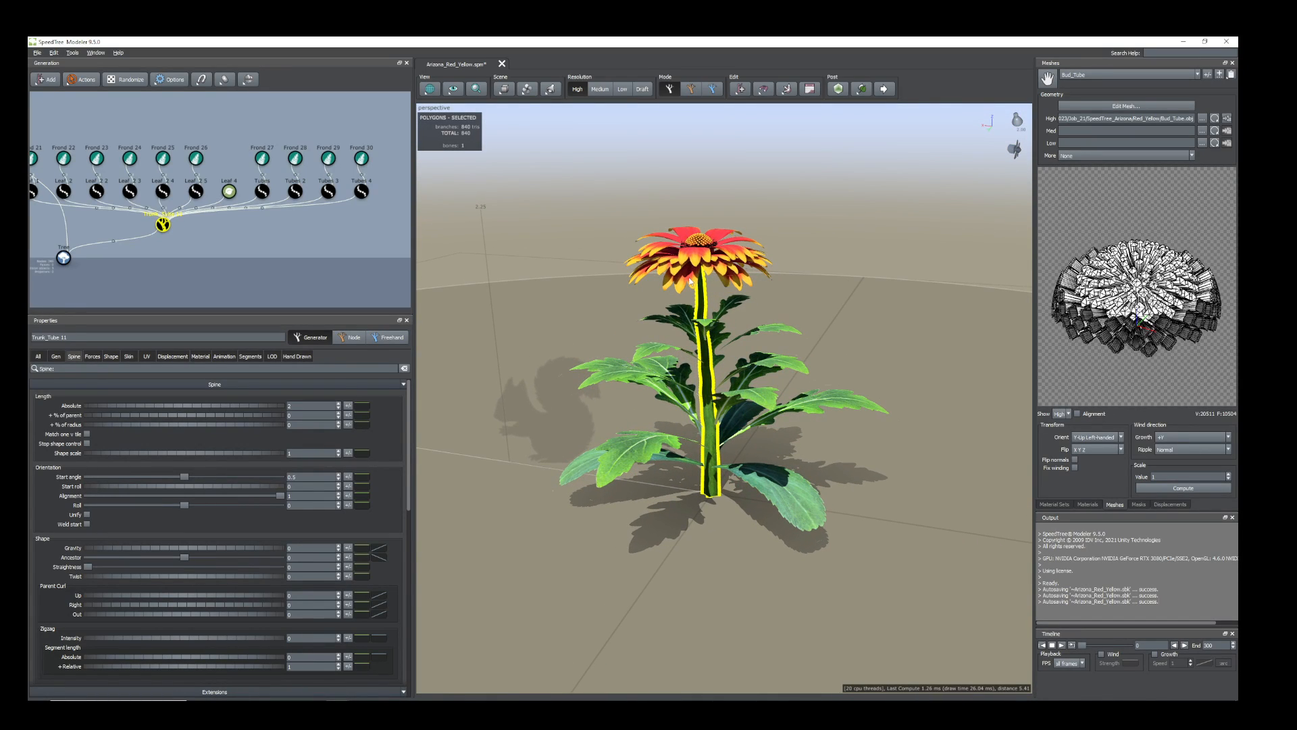
left_click(128, 356)
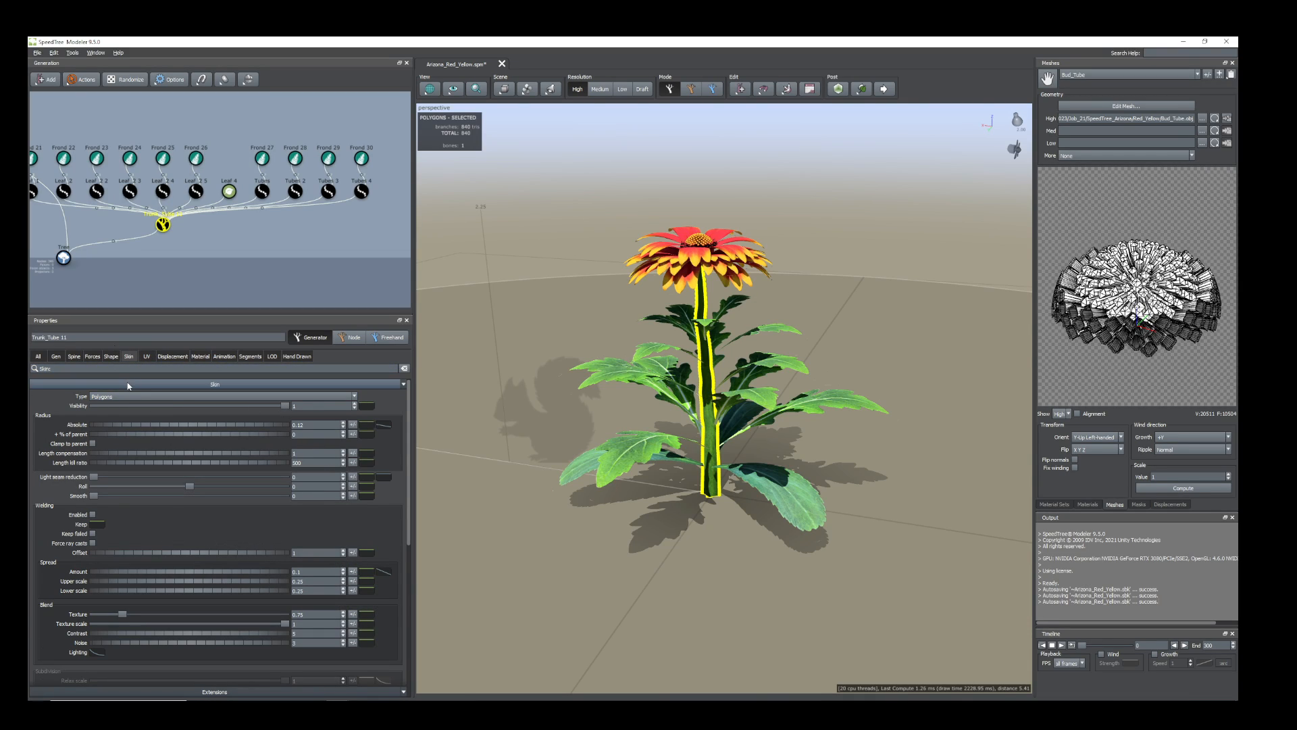
left_click_drag(139, 427, 138, 427)
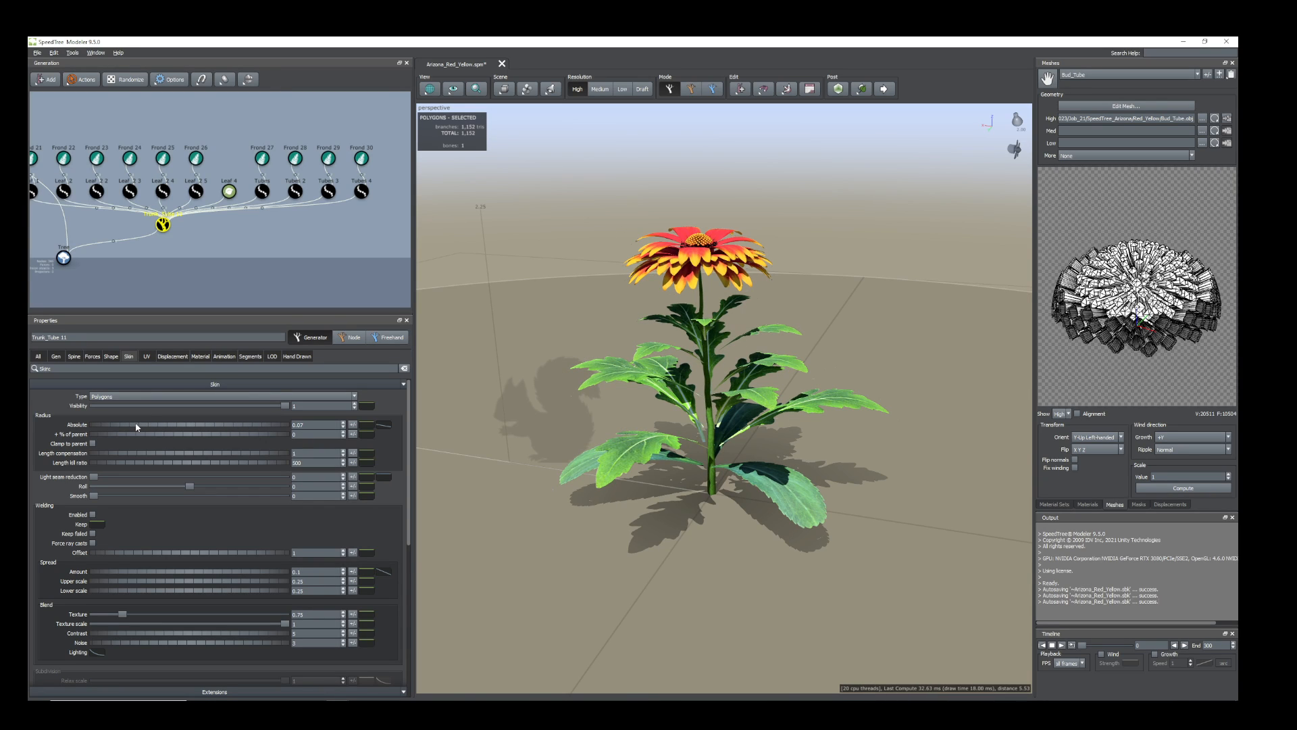
left_click_drag(838, 253, 761, 423)
left_click(708, 419)
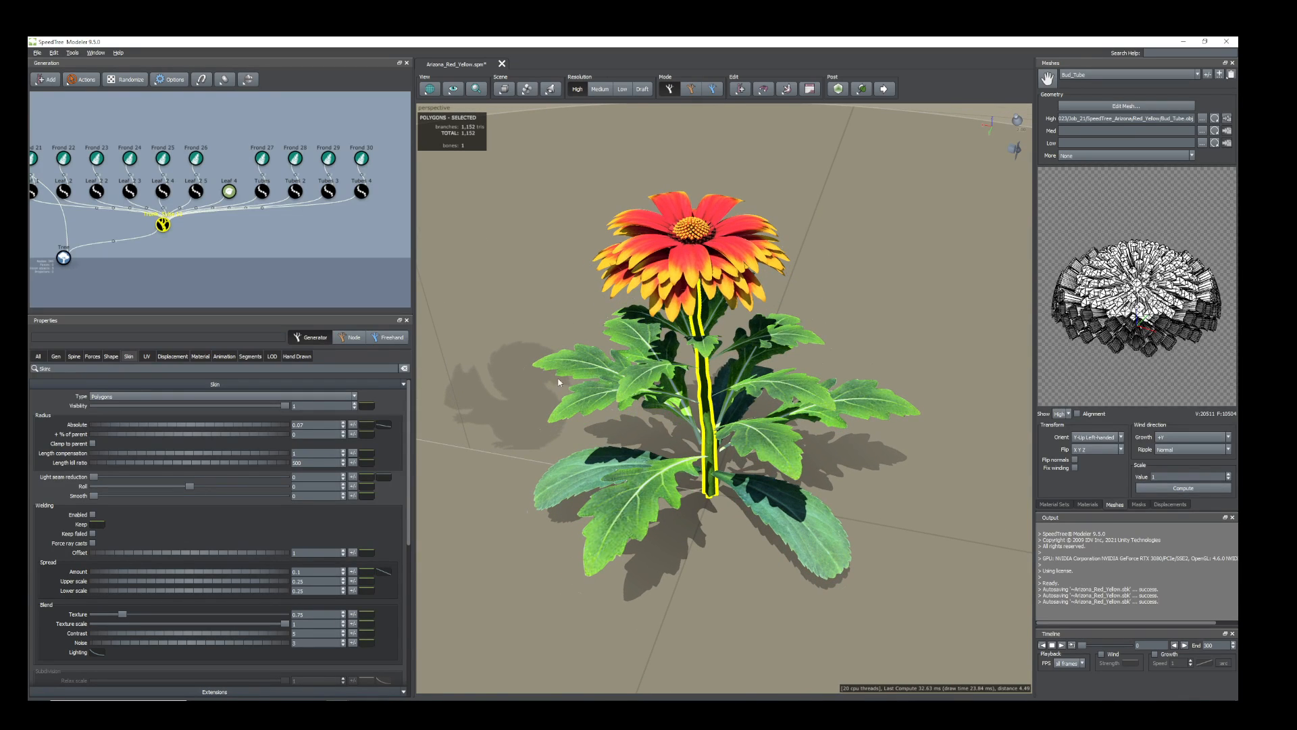
Duplicate the complete flower's stem generator together with all its leaf, bud and petal generators.
scroll(281, 268, "down", 2)
left_click_drag(93, 170, 372, 238)
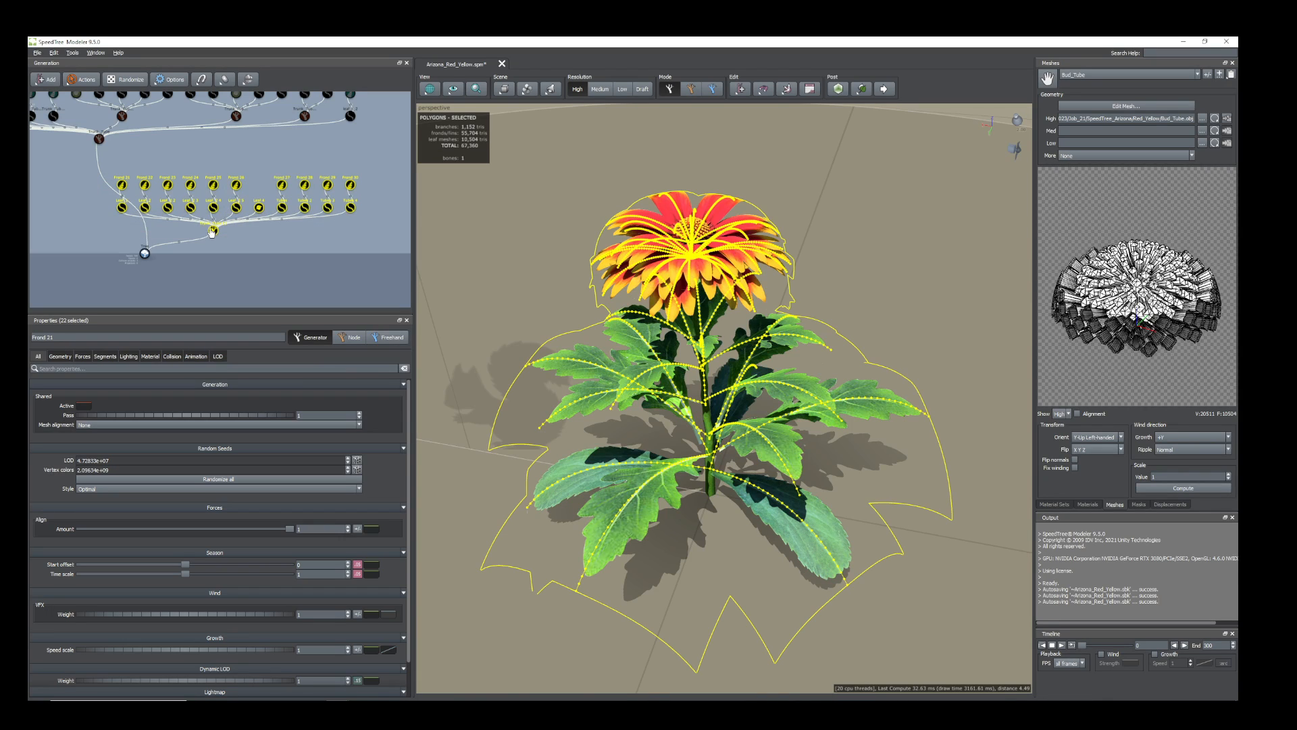
right_click(213, 231)
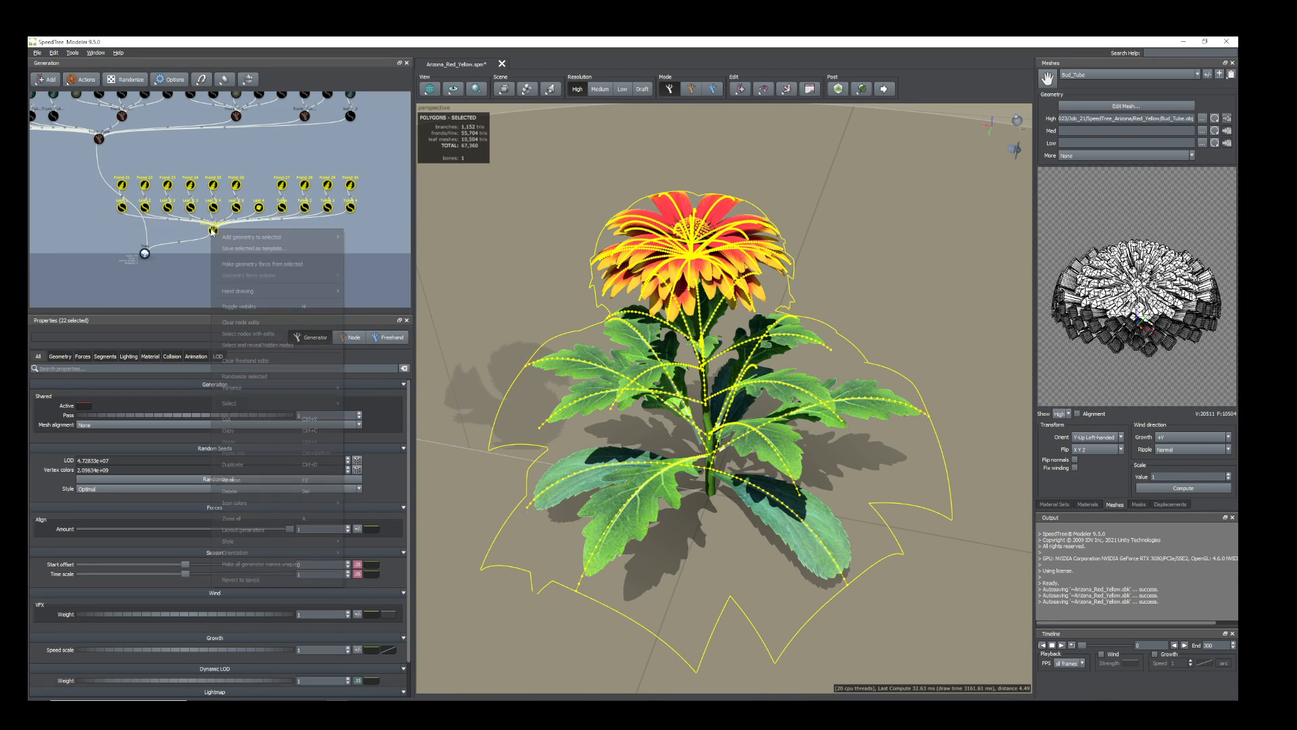
left_click(270, 464)
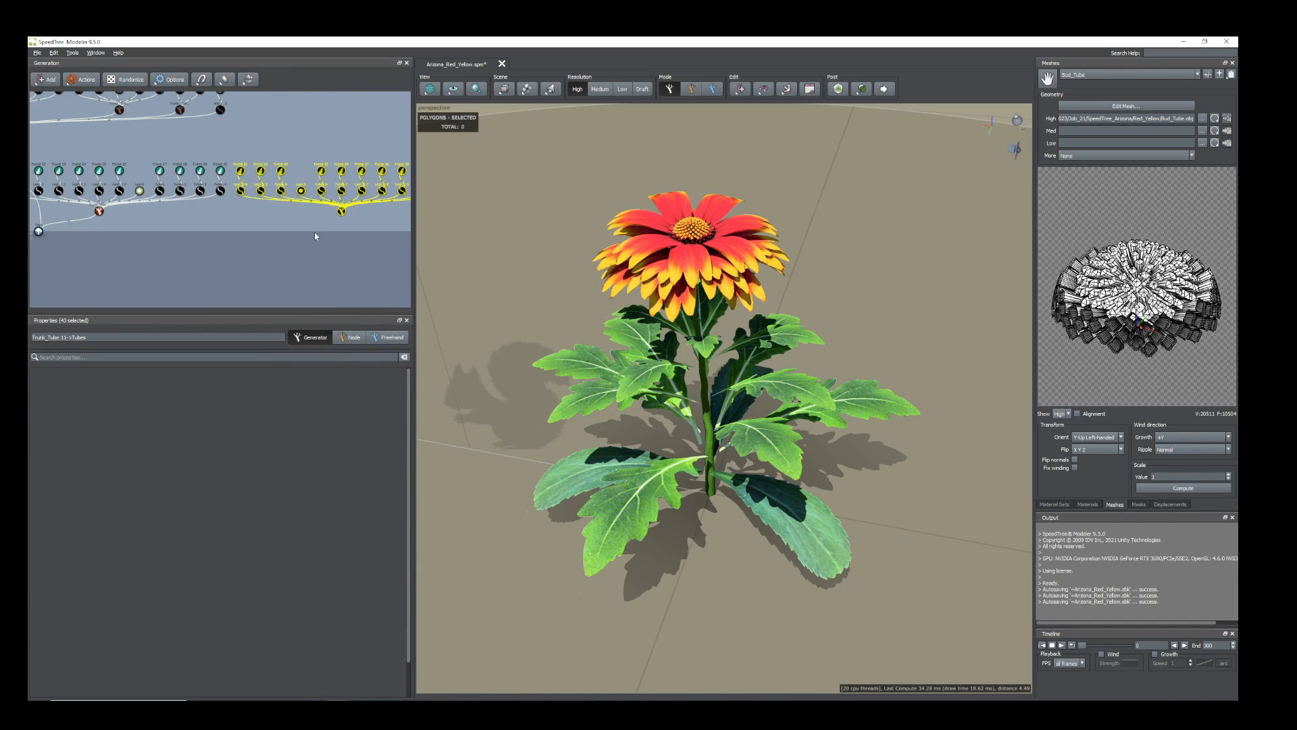
Attach the duplicated flower's stem generator as a child of the original stem generator.
left_click_drag(341, 213, 100, 212)
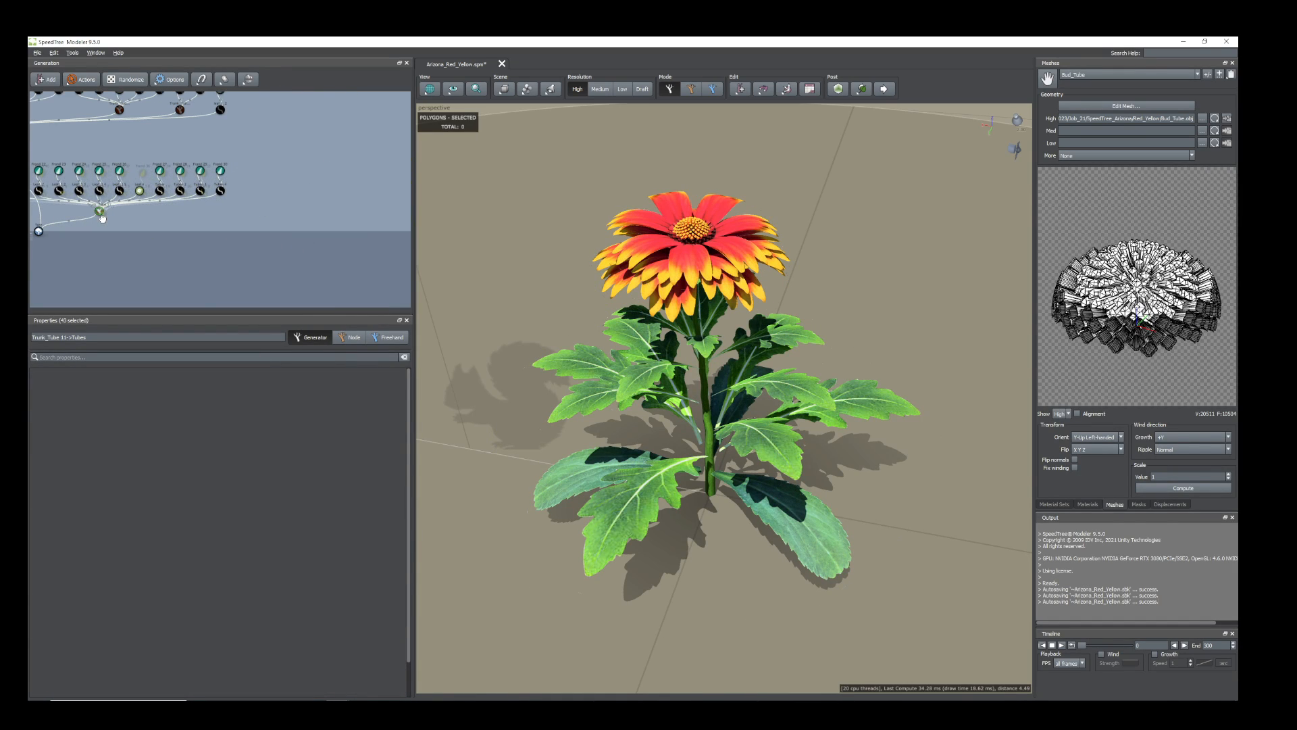
left_click_drag(98, 212, 99, 212)
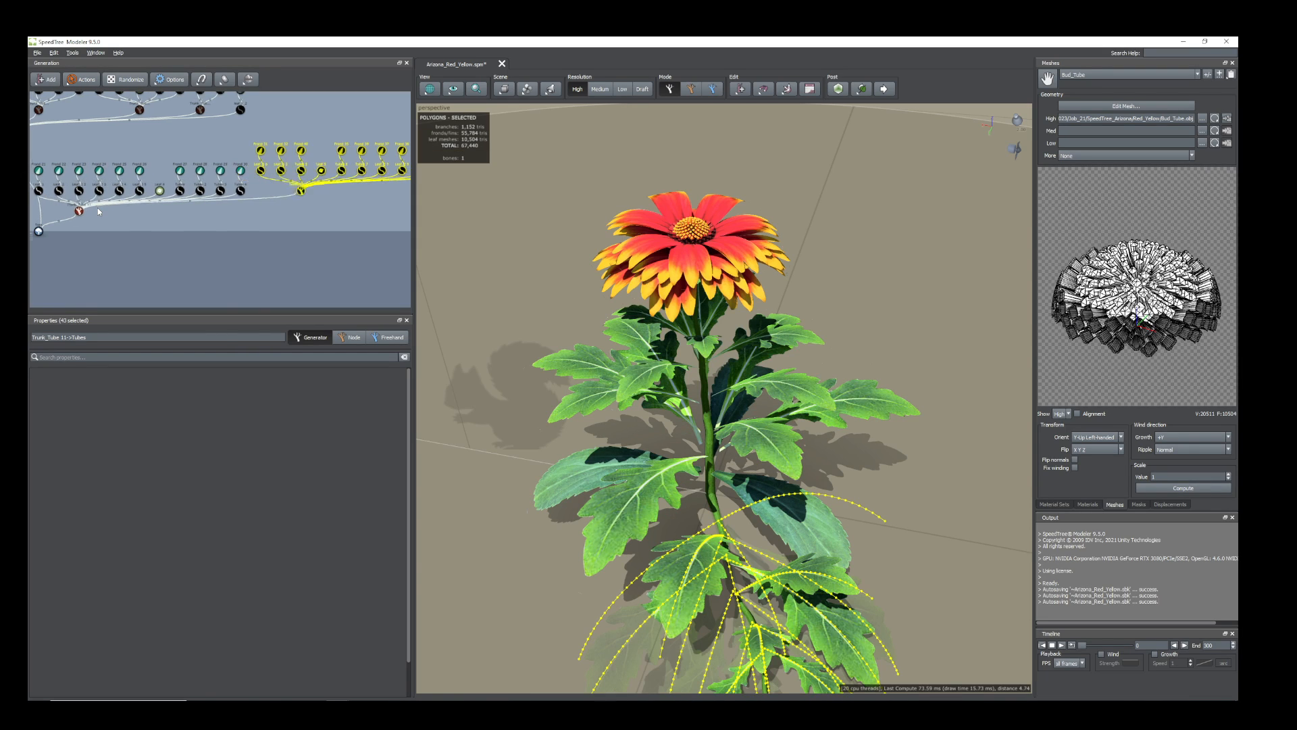
left_click(302, 192)
scroll(682, 561, "down", 2)
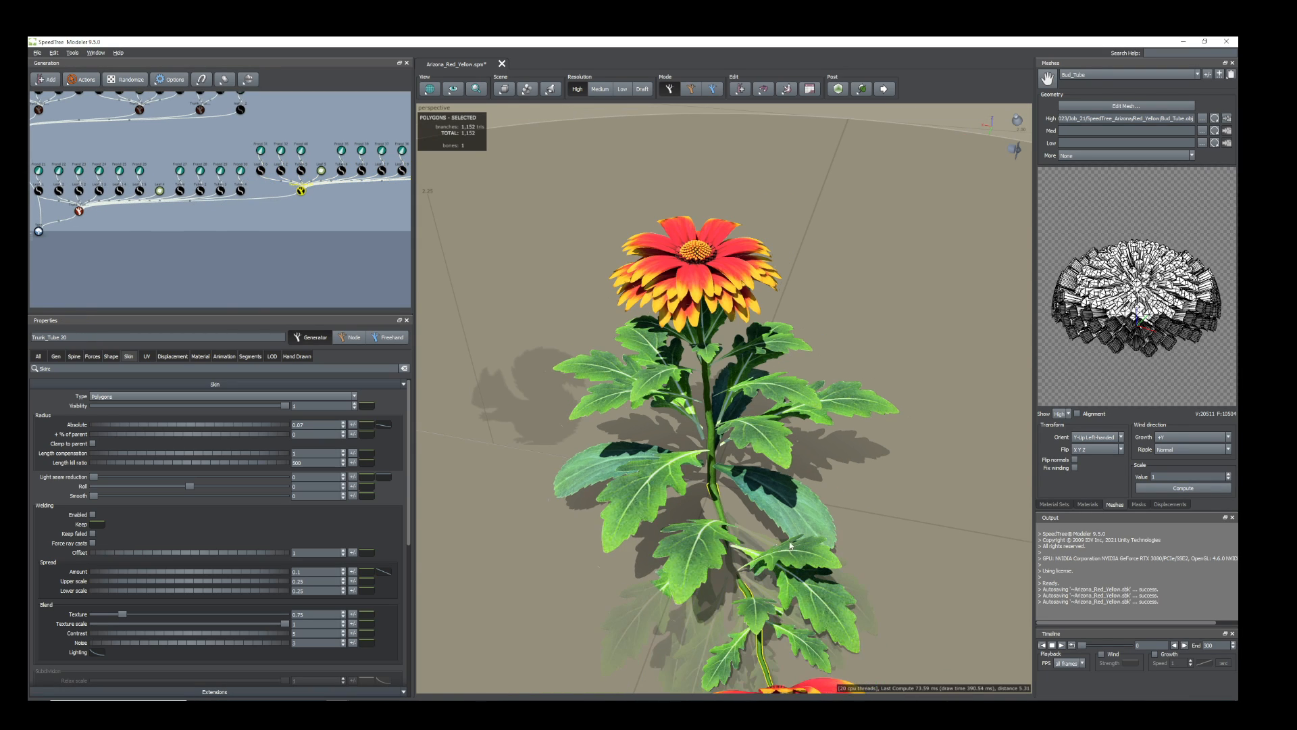
left_click_drag(682, 560, 554, 515)
middle_click_drag(554, 515, 752, 470)
scroll(751, 470, "up", 1)
left_click_drag(752, 470, 789, 469)
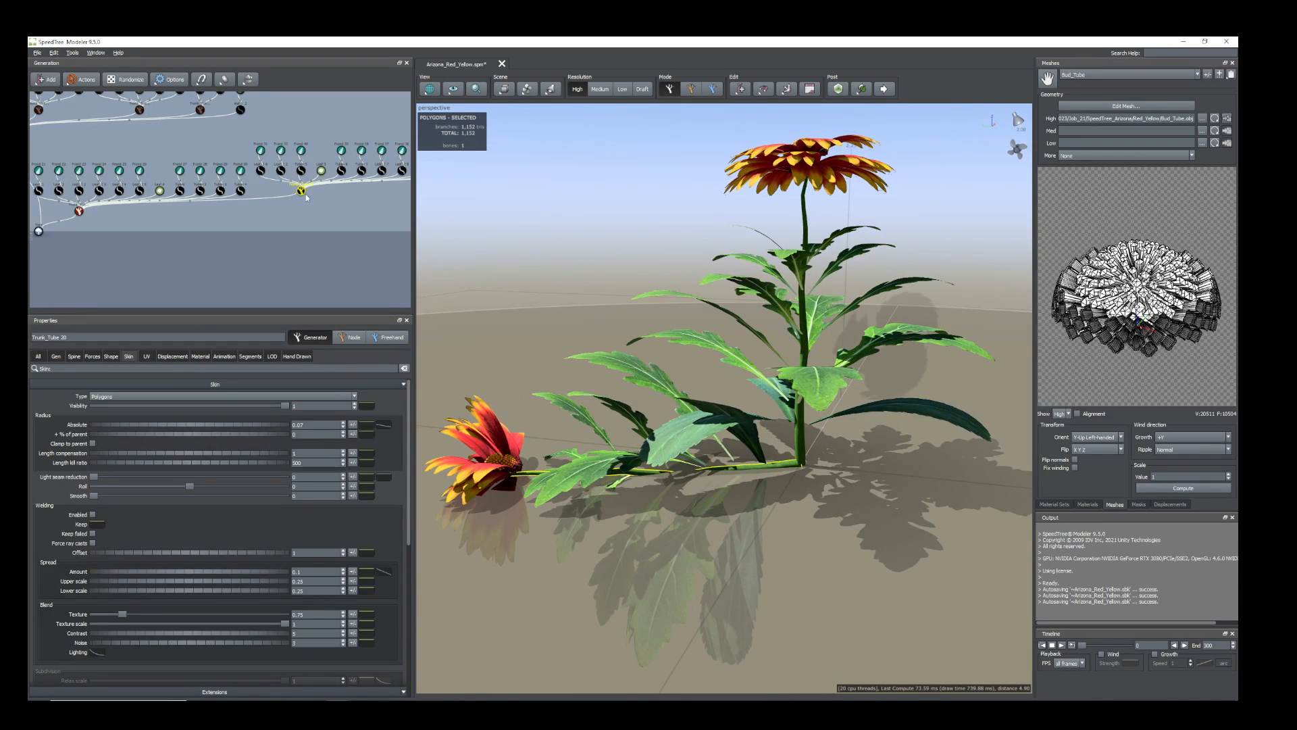
Set the duplicated stem's spine start angle to 0.178 so the second flower stands more upright.
scroll(339, 200, "up", 3)
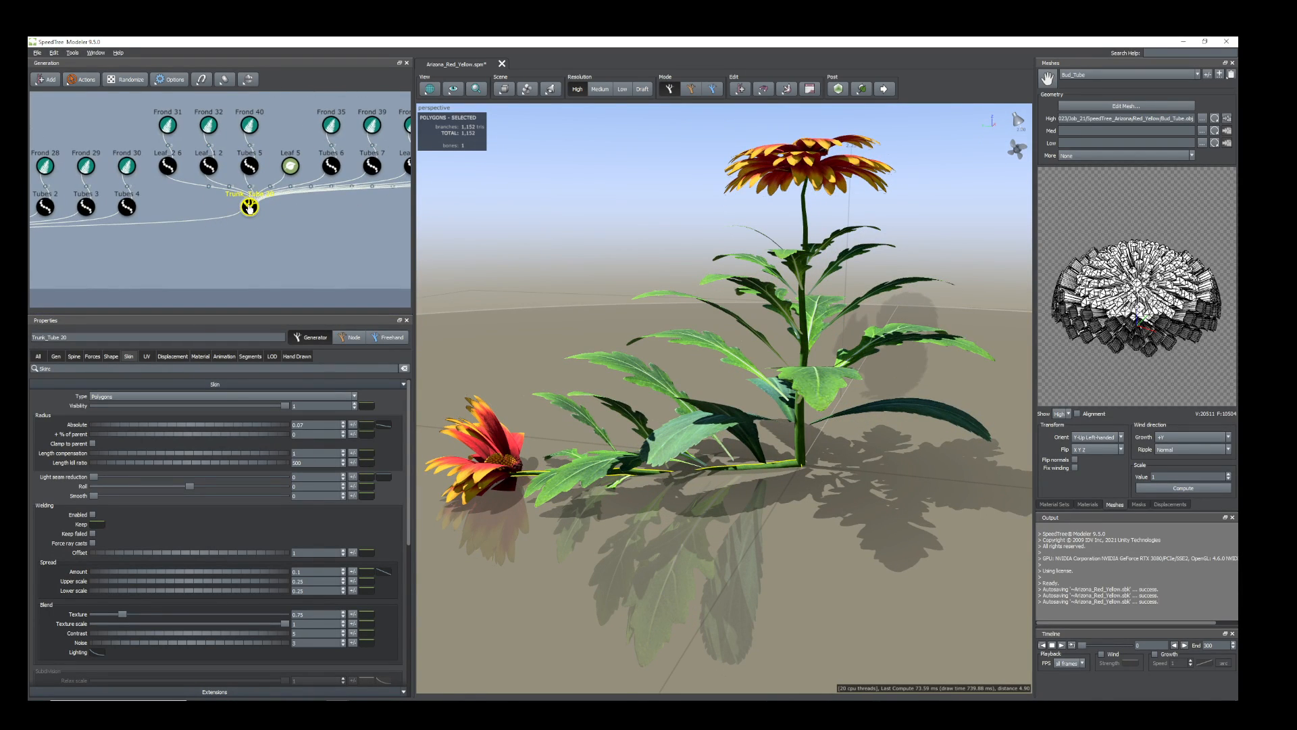
left_click(249, 209)
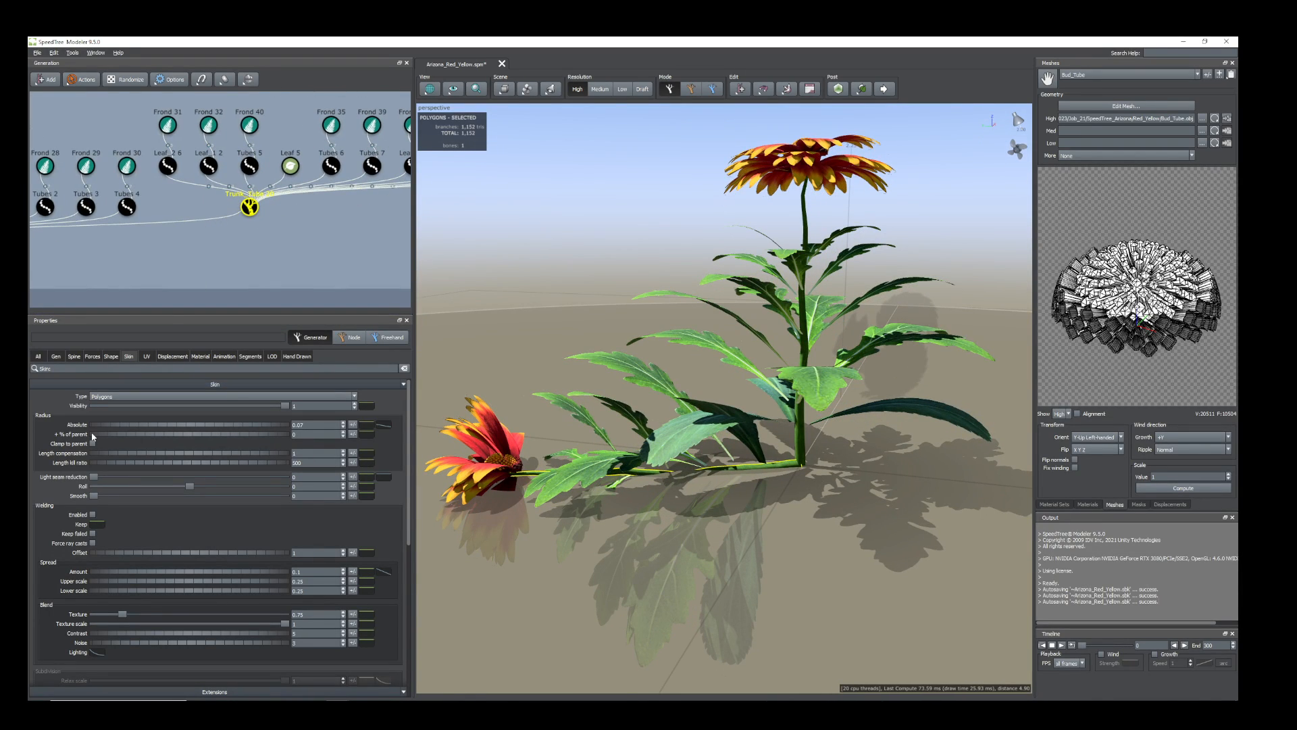
left_click(74, 356)
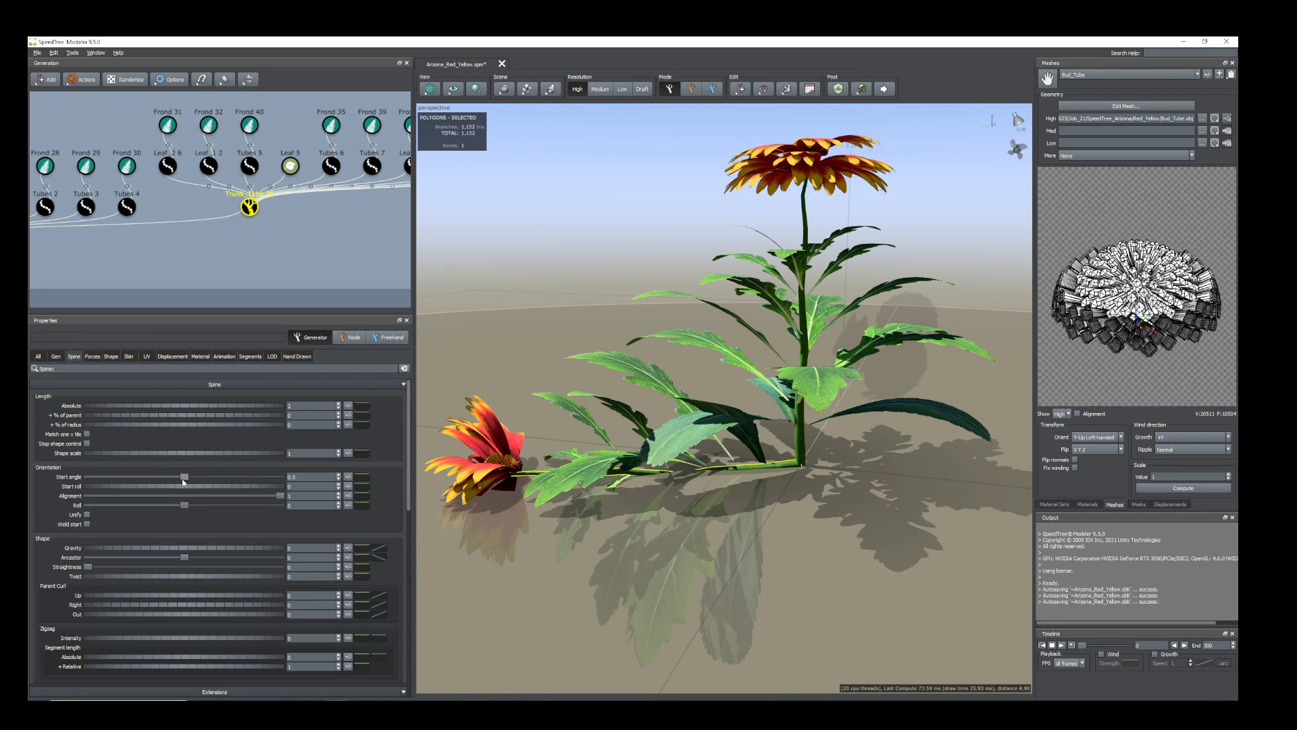
left_click_drag(183, 482, 122, 477)
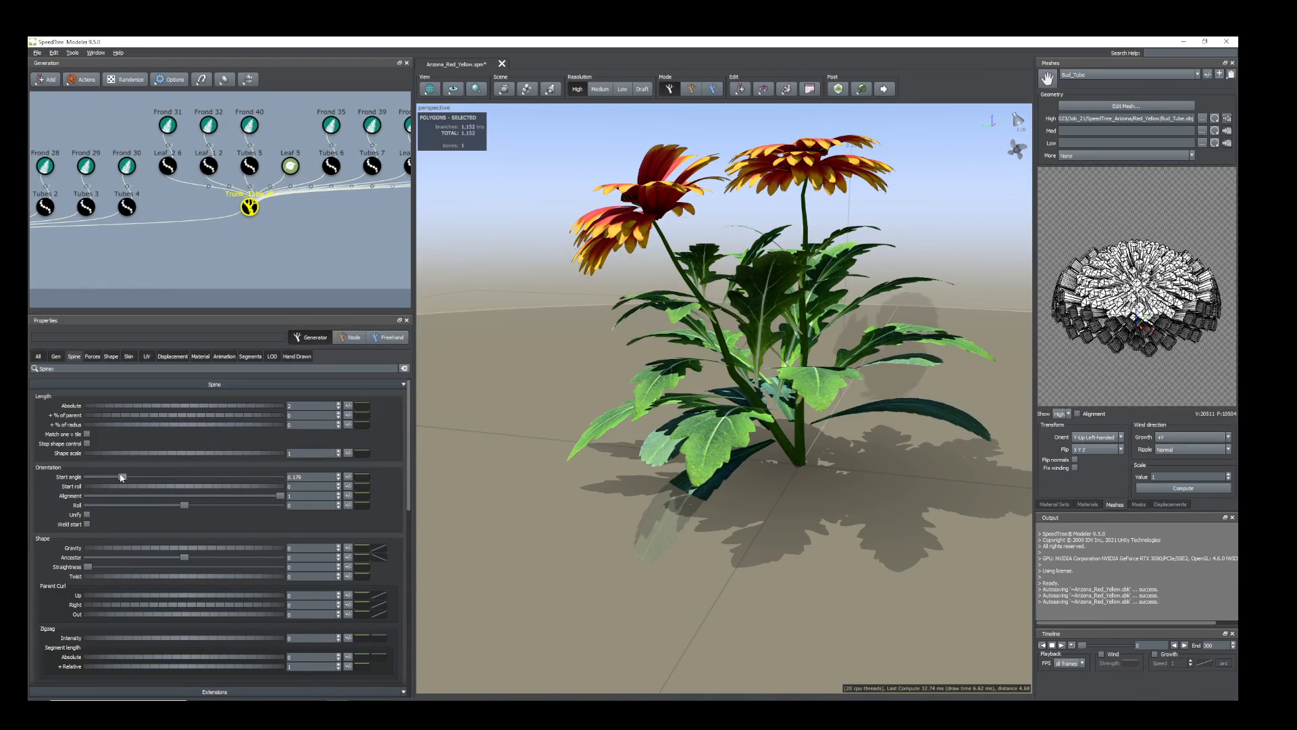
Set the second flower stem's absolute spine length to 1.6.
scroll(756, 386, "down", 3)
left_click_drag(761, 378, 779, 463)
scroll(771, 436, "up", 3)
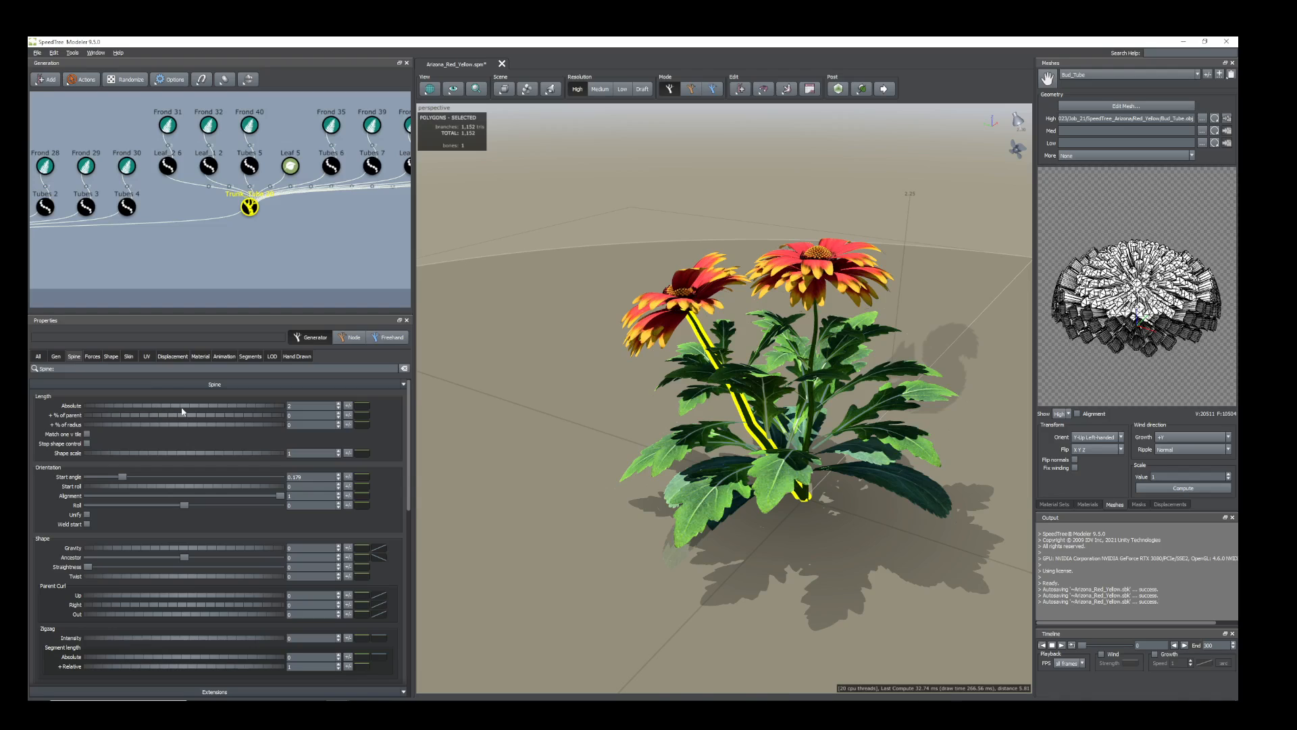
left_click_drag(183, 408, 164, 409)
Set the second flower's Tubes 5 petal spines to gravity 0.03 and start angle 0.405.
scroll(628, 456, "up", 3)
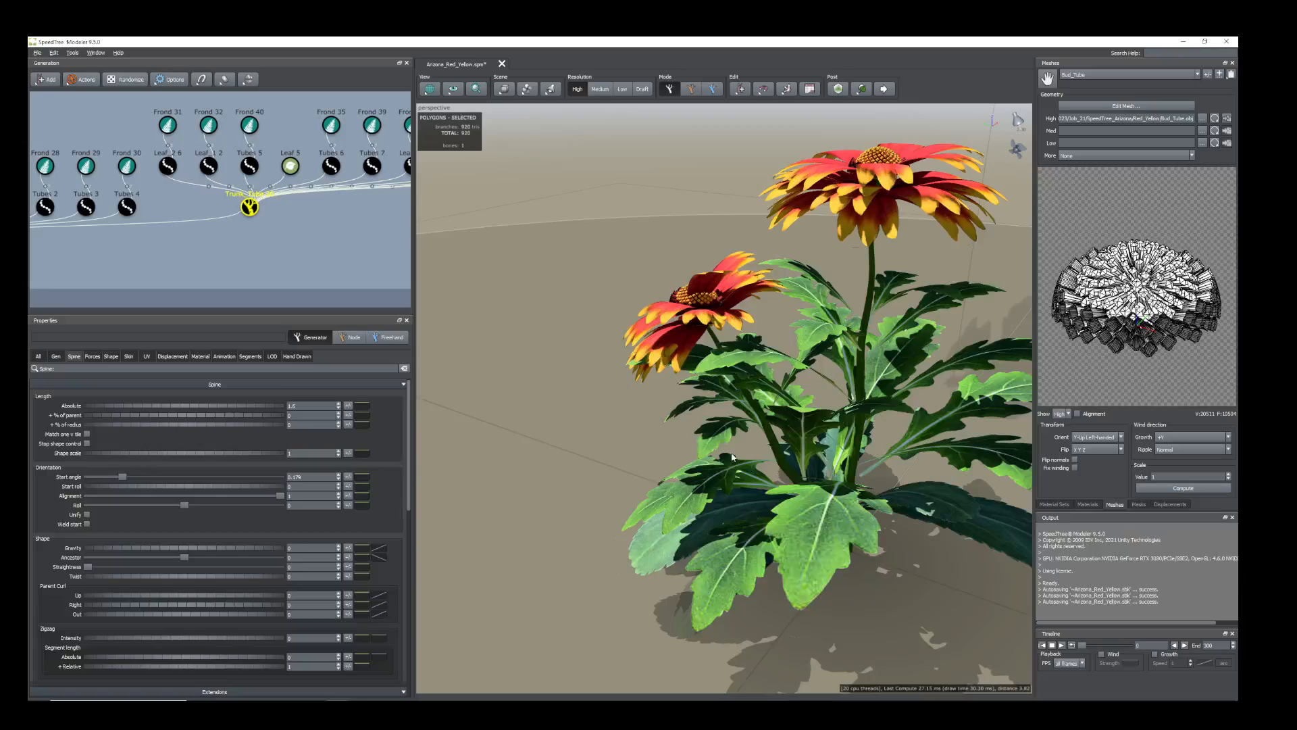
left_click_drag(689, 443, 810, 436)
scroll(831, 432, "up", 3)
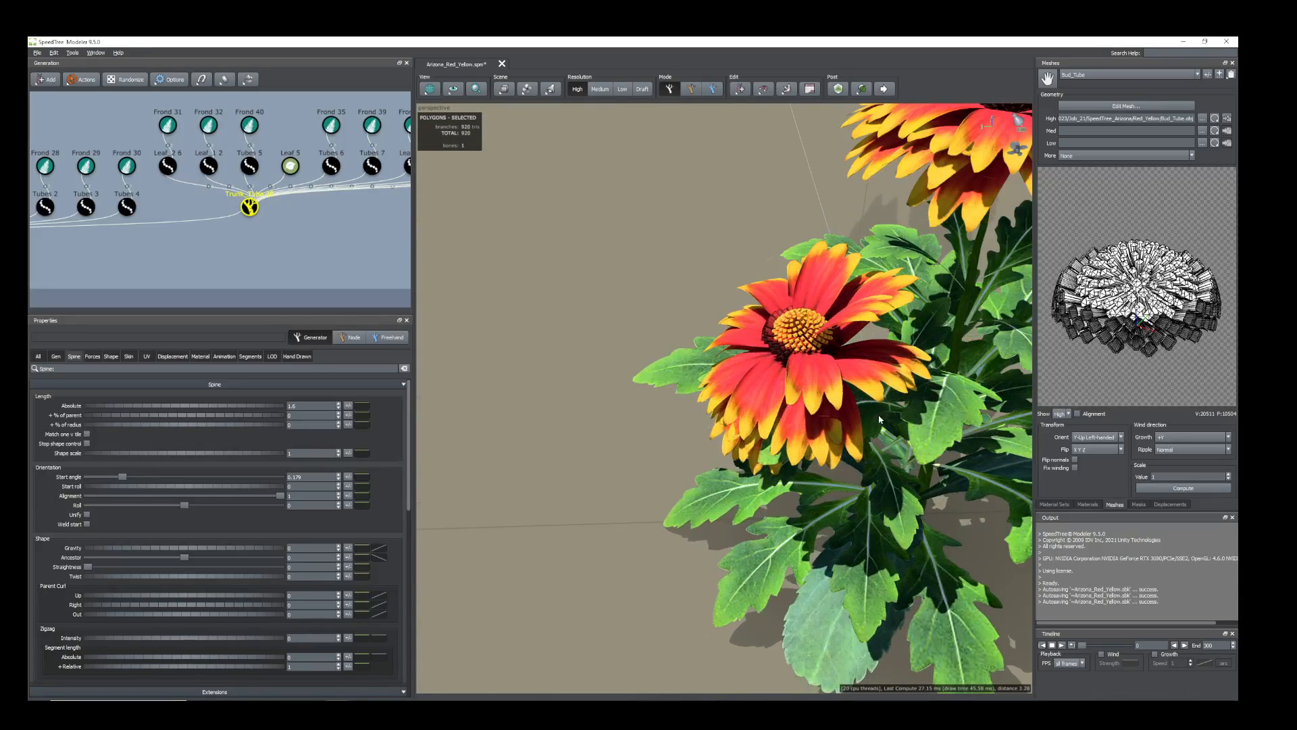
left_click_drag(902, 426, 861, 415)
left_click(676, 313)
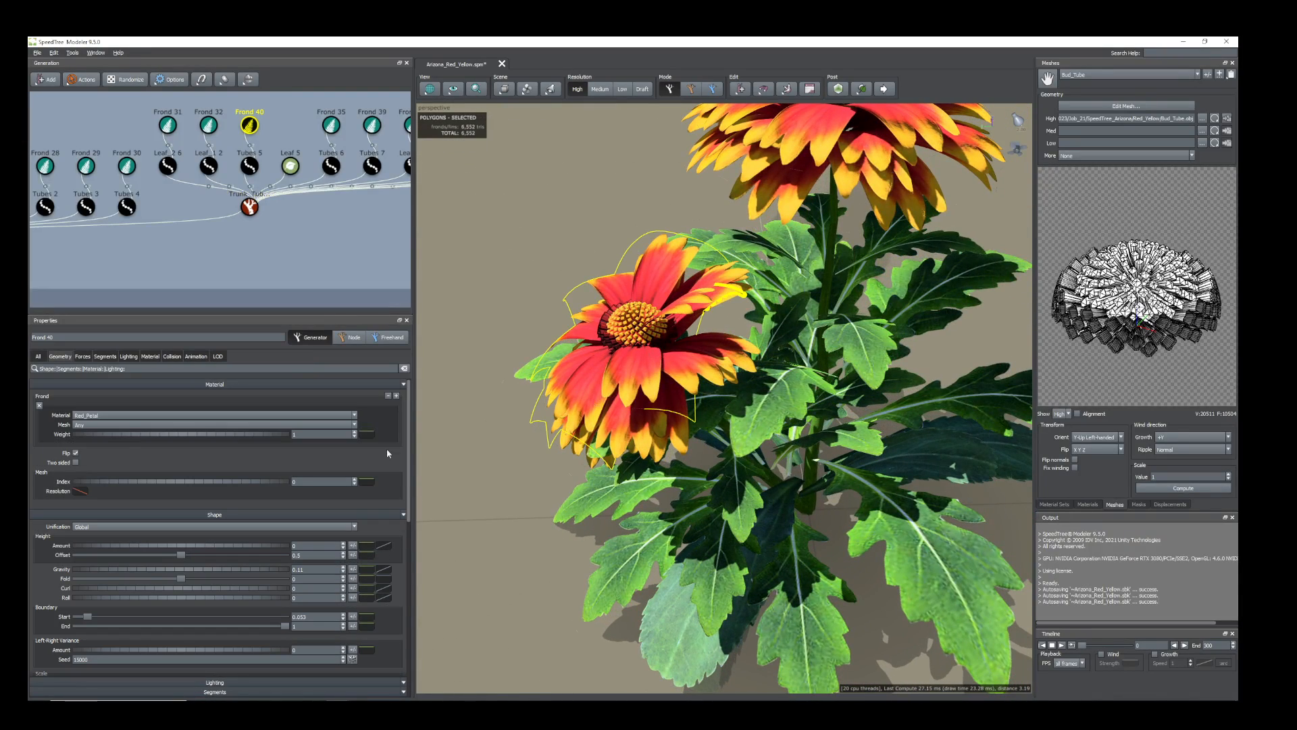
left_click(248, 167)
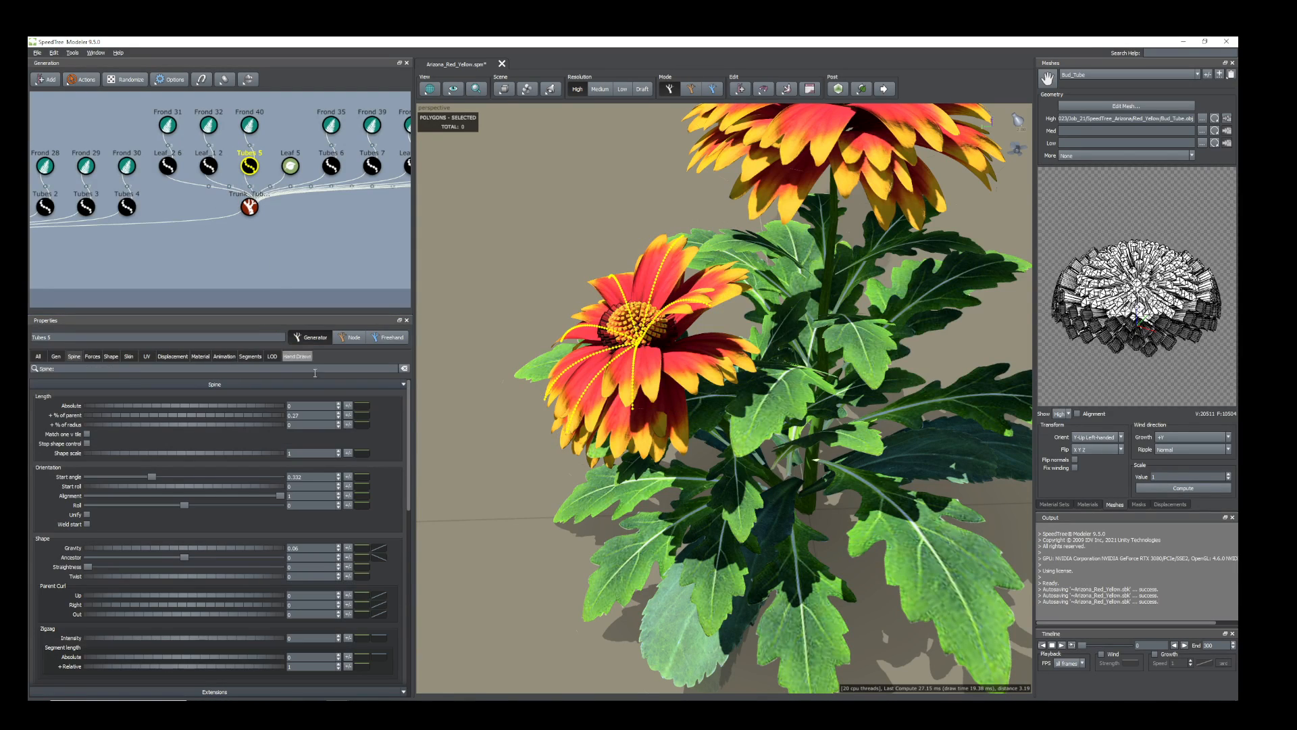
left_click_drag(108, 550, 107, 551)
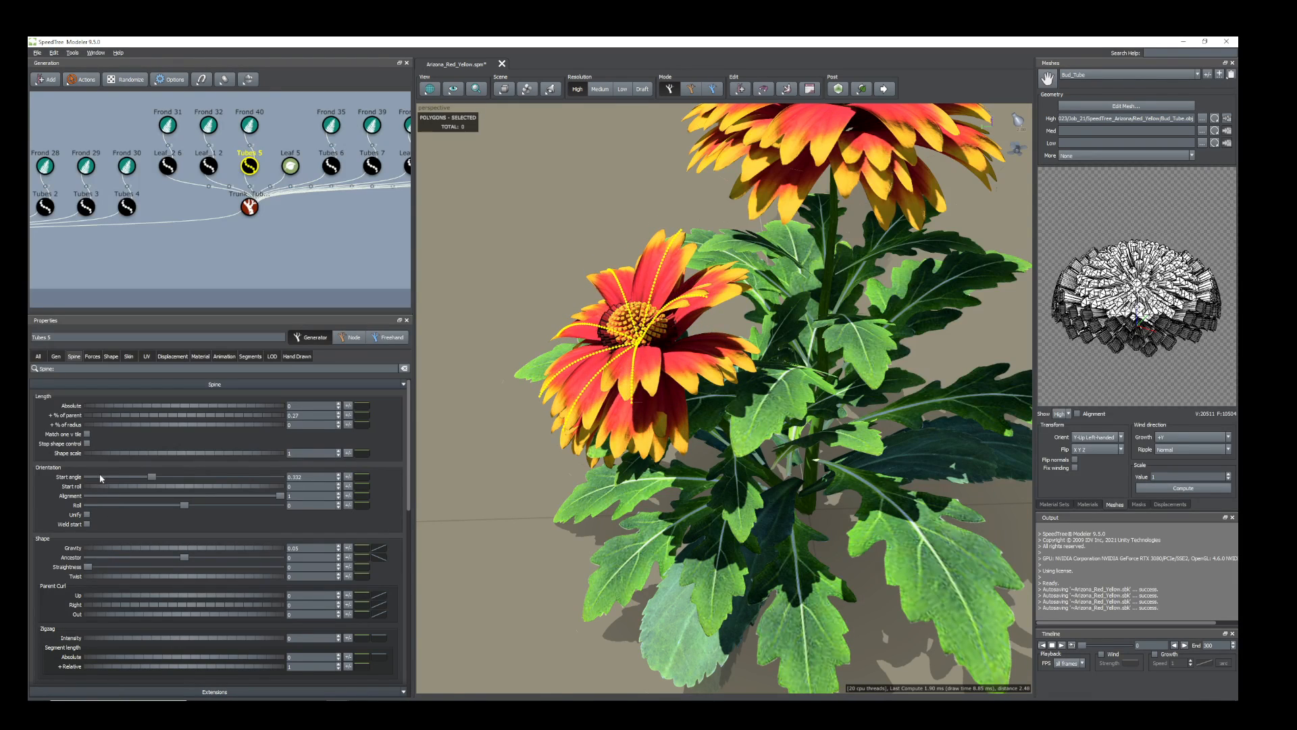
left_click_drag(150, 480, 173, 467)
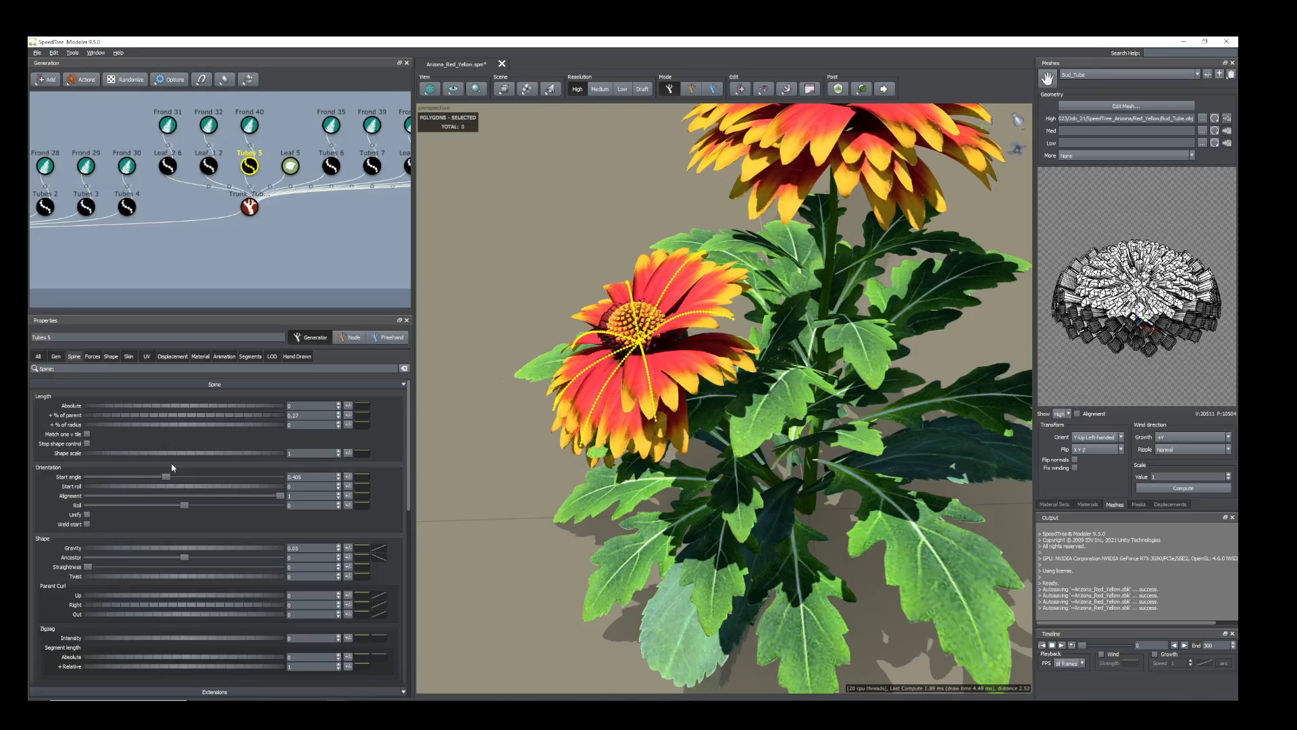
Reduce the size scalar of the second flower's bud and tweak its final orientation adjustments.
left_click(619, 328)
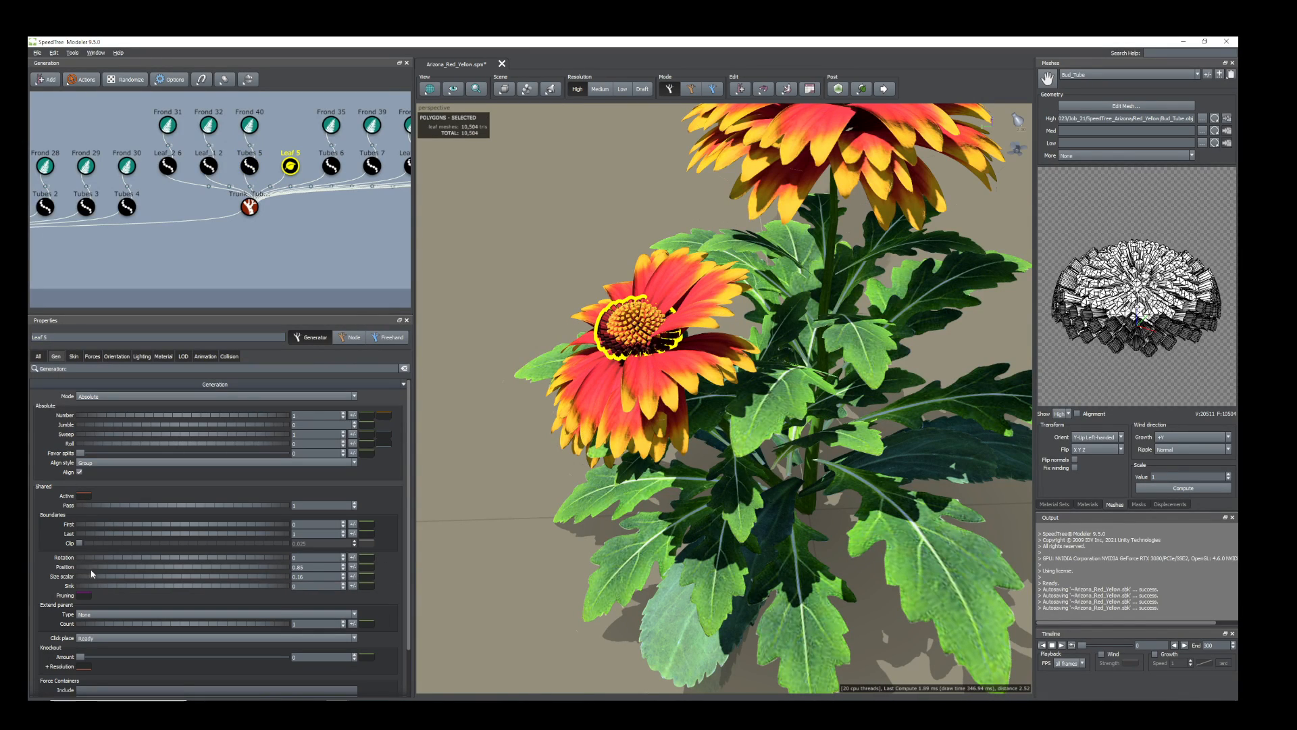
left_click_drag(105, 577, 101, 580)
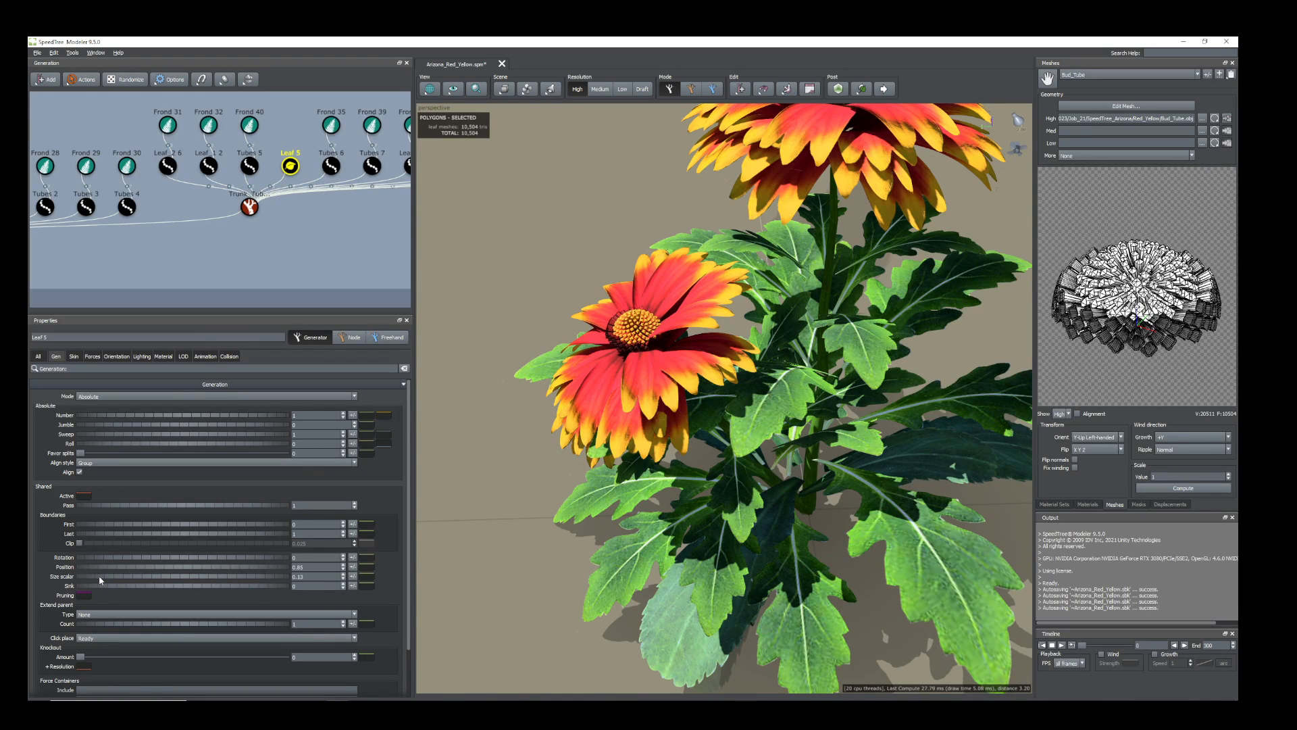
left_click(118, 358)
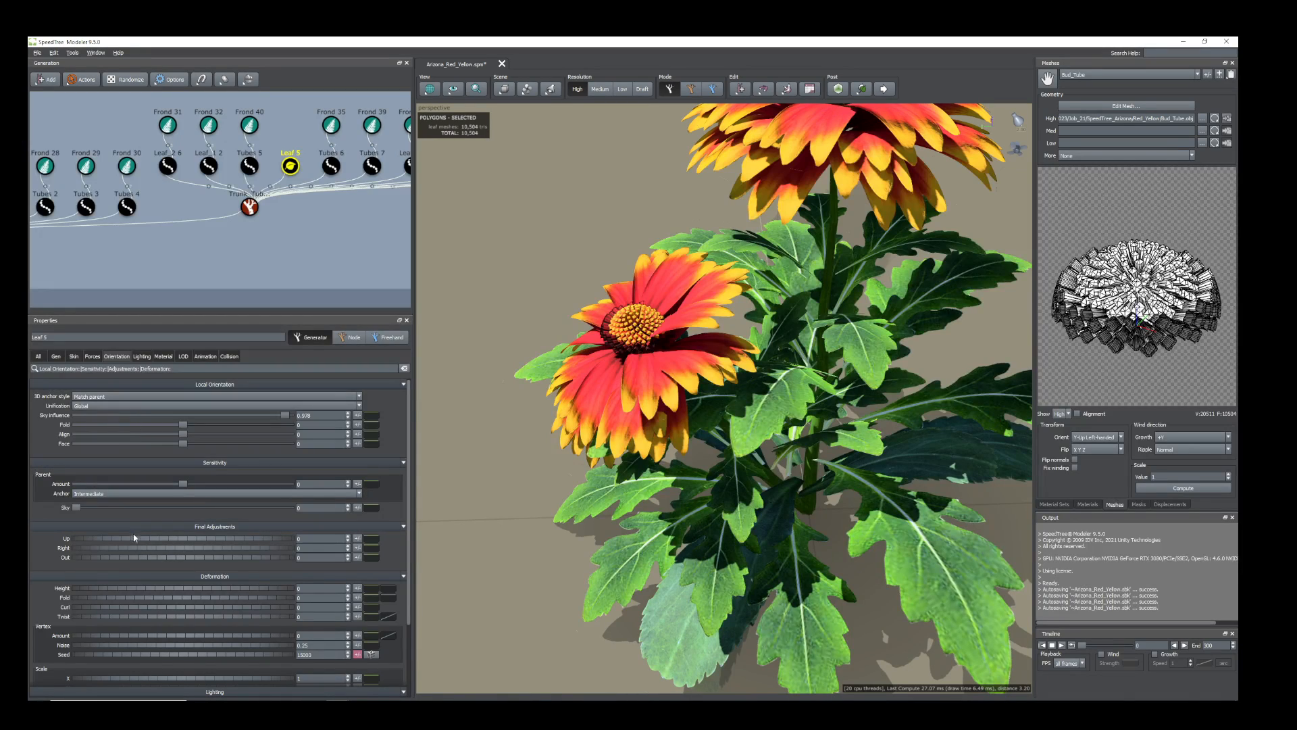
left_click_drag(132, 538, 129, 552)
Reposition the bases of two individual Tubes 5 petals beside the second flower's bud in node mode.
left_click_drag(682, 415, 767, 336)
left_click(800, 434)
scroll(800, 435, "up", 3)
left_click(758, 331)
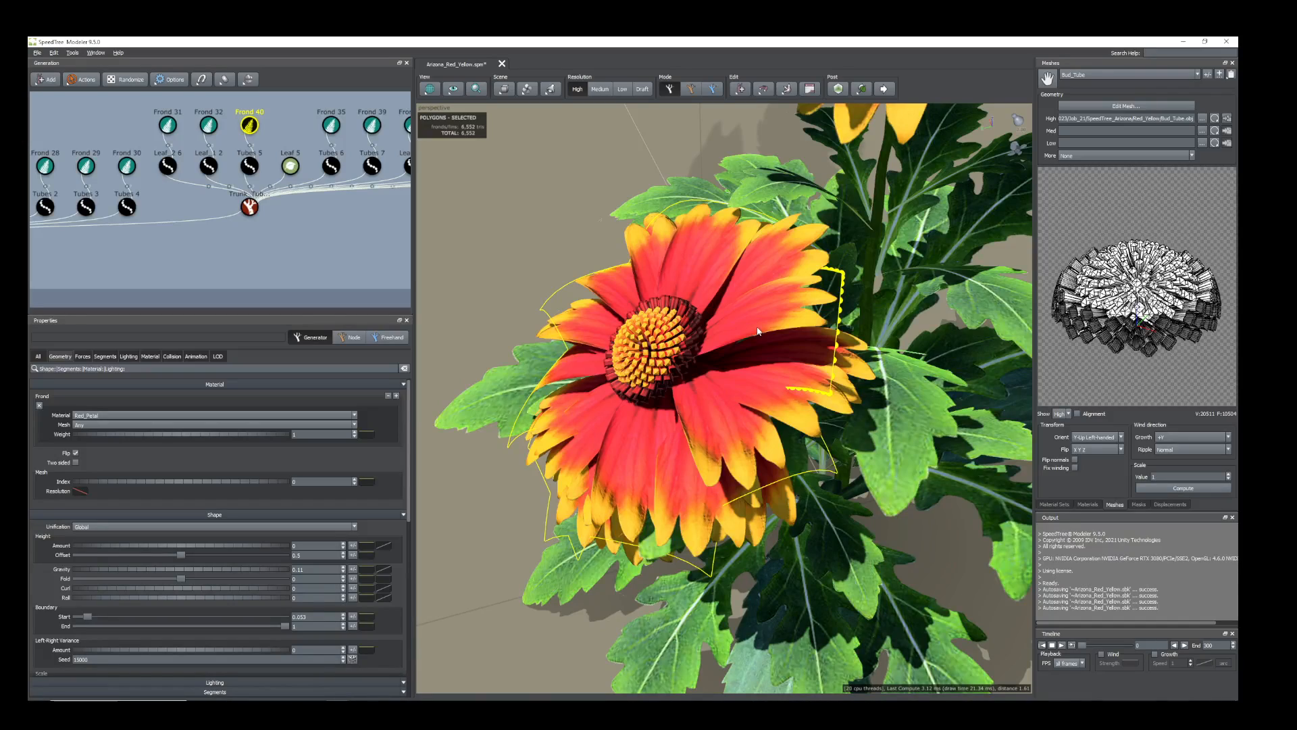
double_click(757, 331)
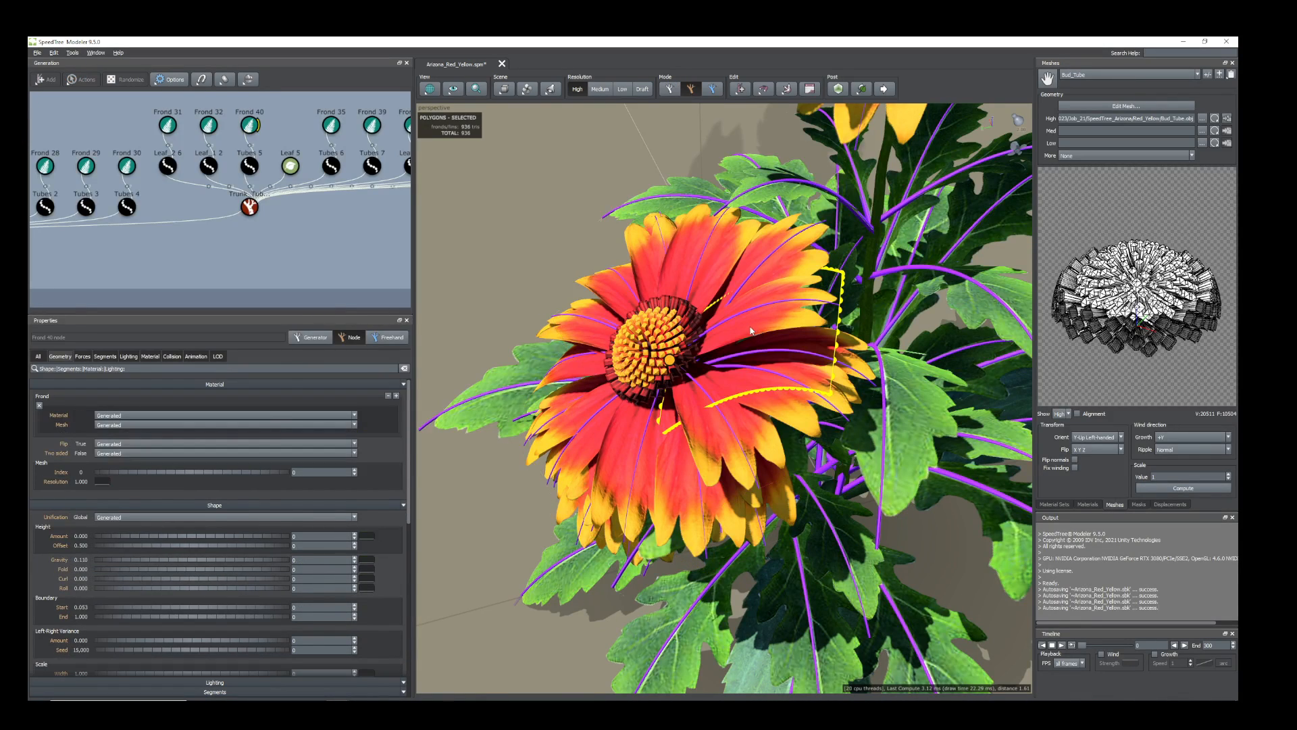
left_click(716, 329)
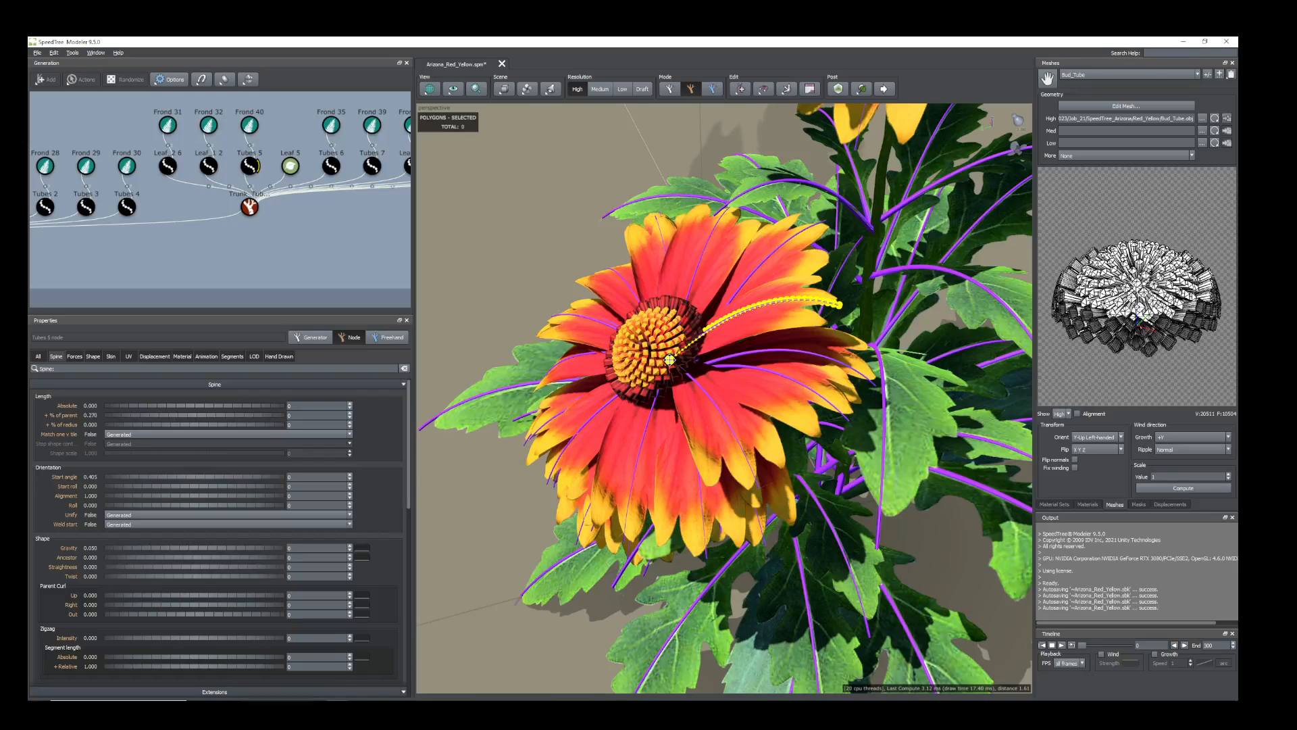
mouse_move(669, 359)
left_mouse_down()
mouse_move(695, 366)
mouse_move(675, 359)
left_mouse_up()
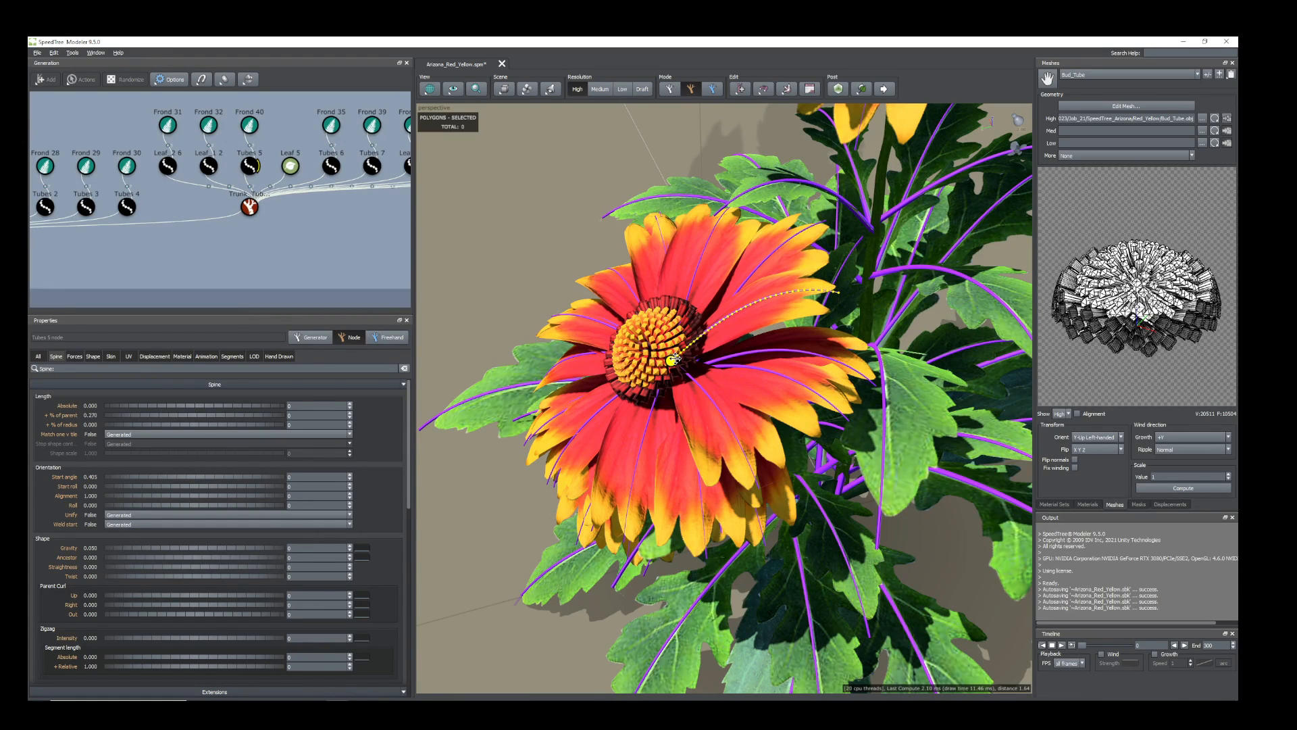
left_click(696, 384)
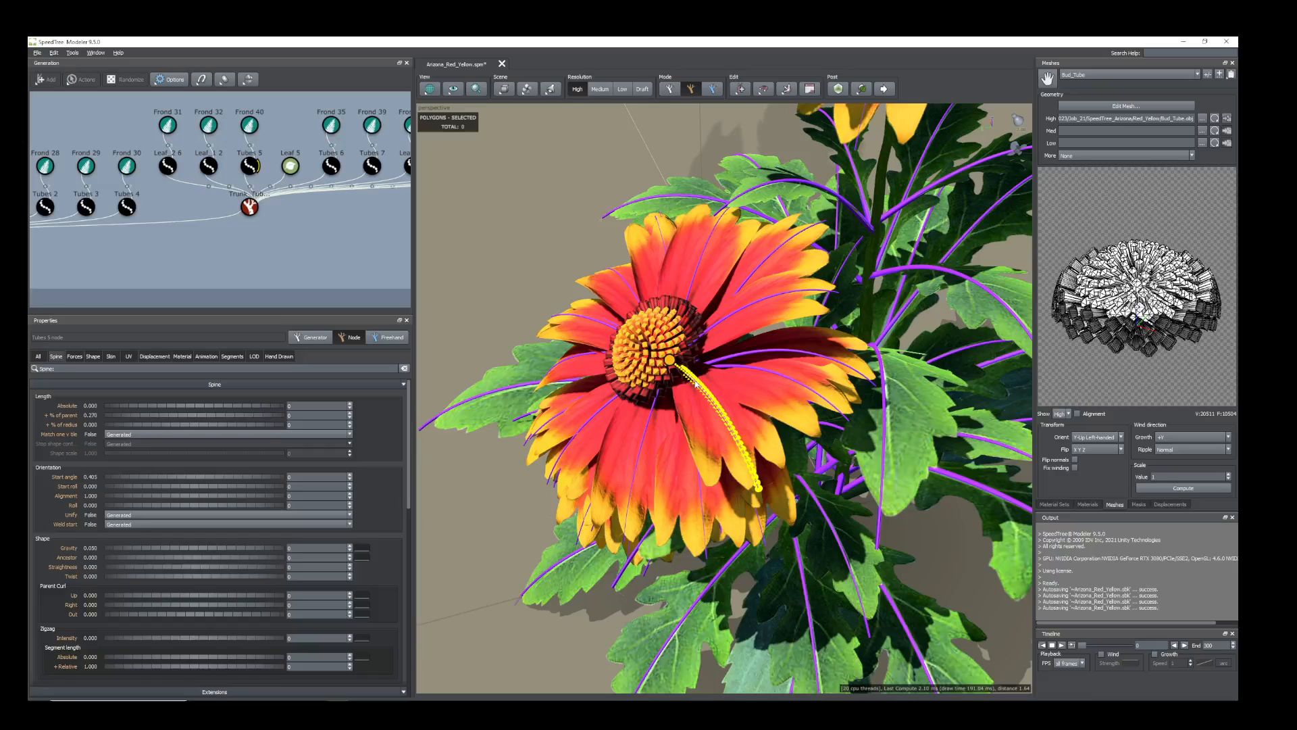
left_click_drag(673, 363, 677, 383)
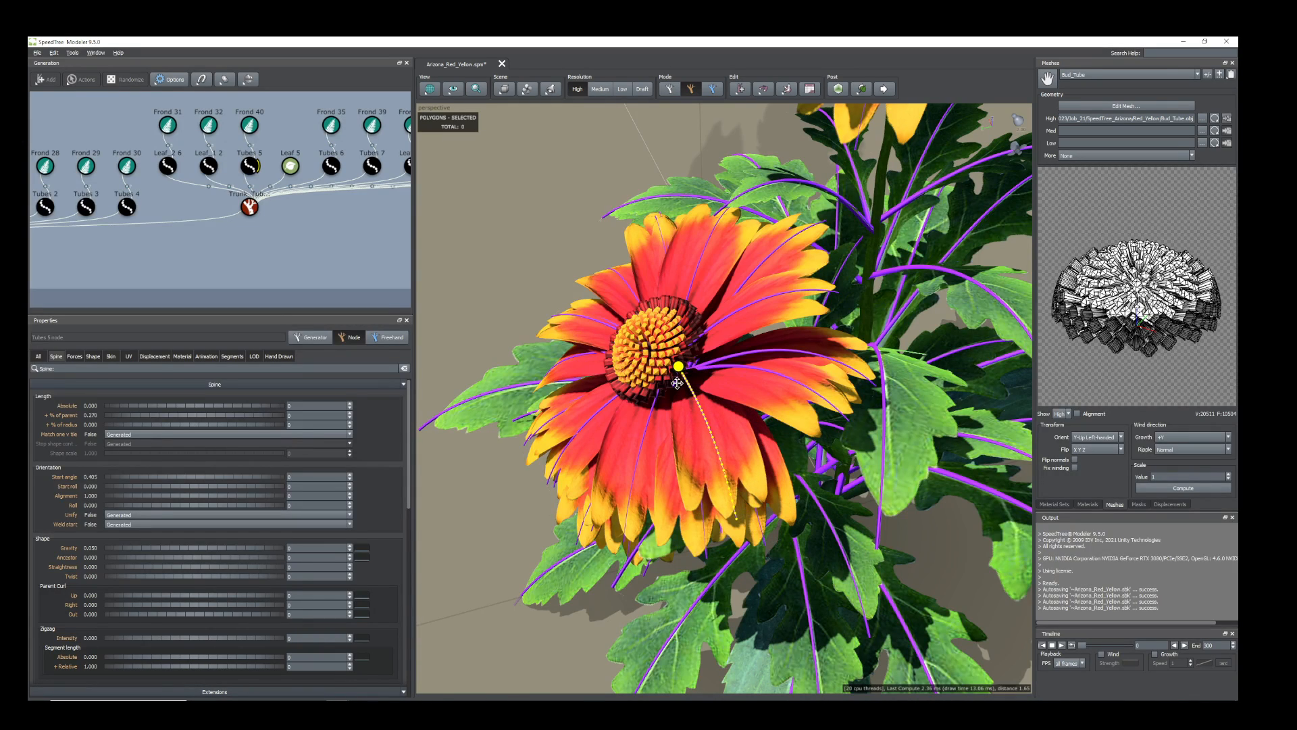
Pick out a single Tubes 6 petal node beside the second flower's bud.
scroll(760, 412, "down", 5)
left_click_drag(760, 413, 739, 366)
left_click(754, 358)
left_click(737, 365)
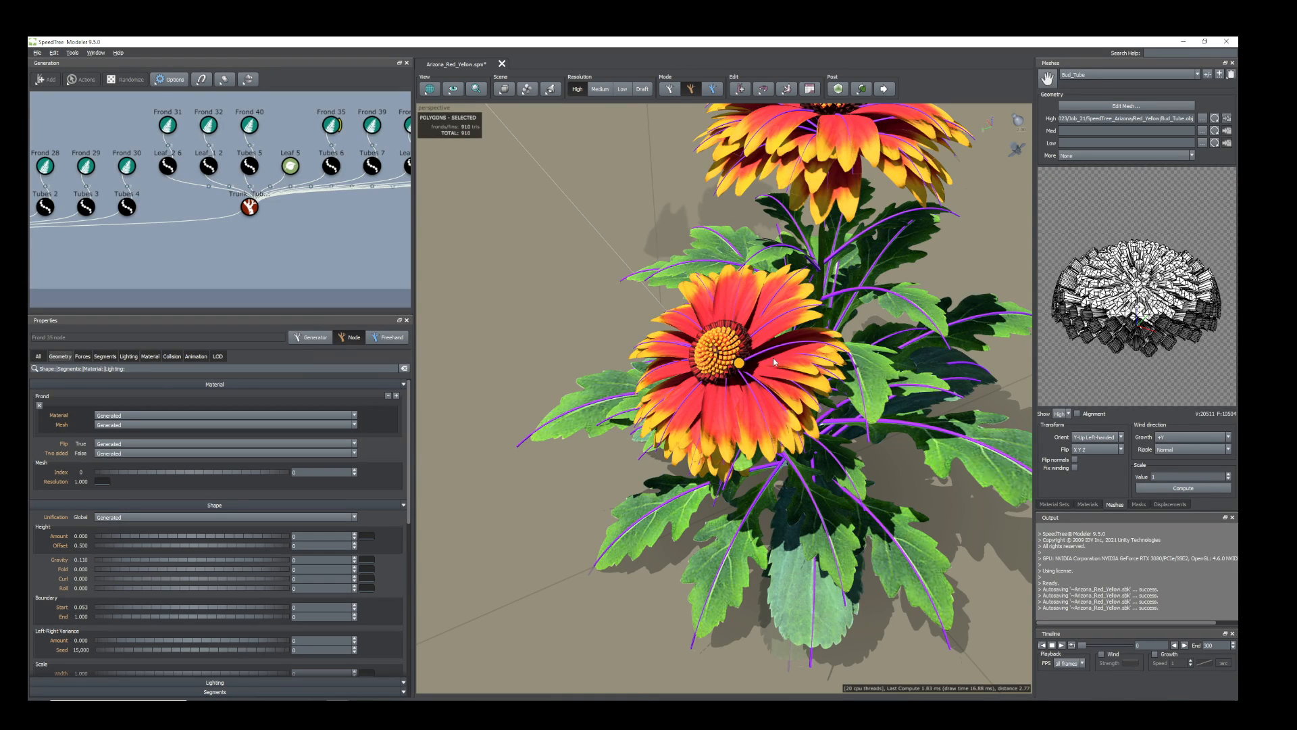
left_click(765, 356)
left_click(757, 358)
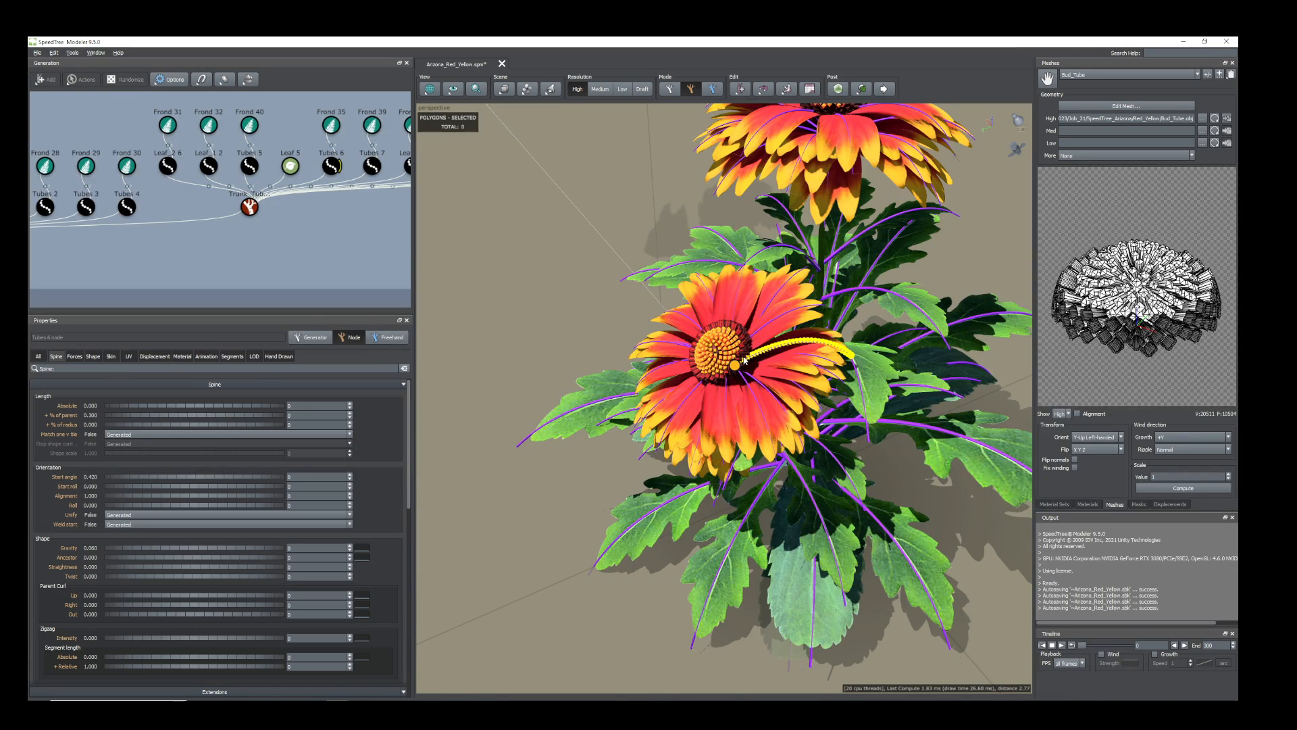
scroll(826, 376, "down", 4)
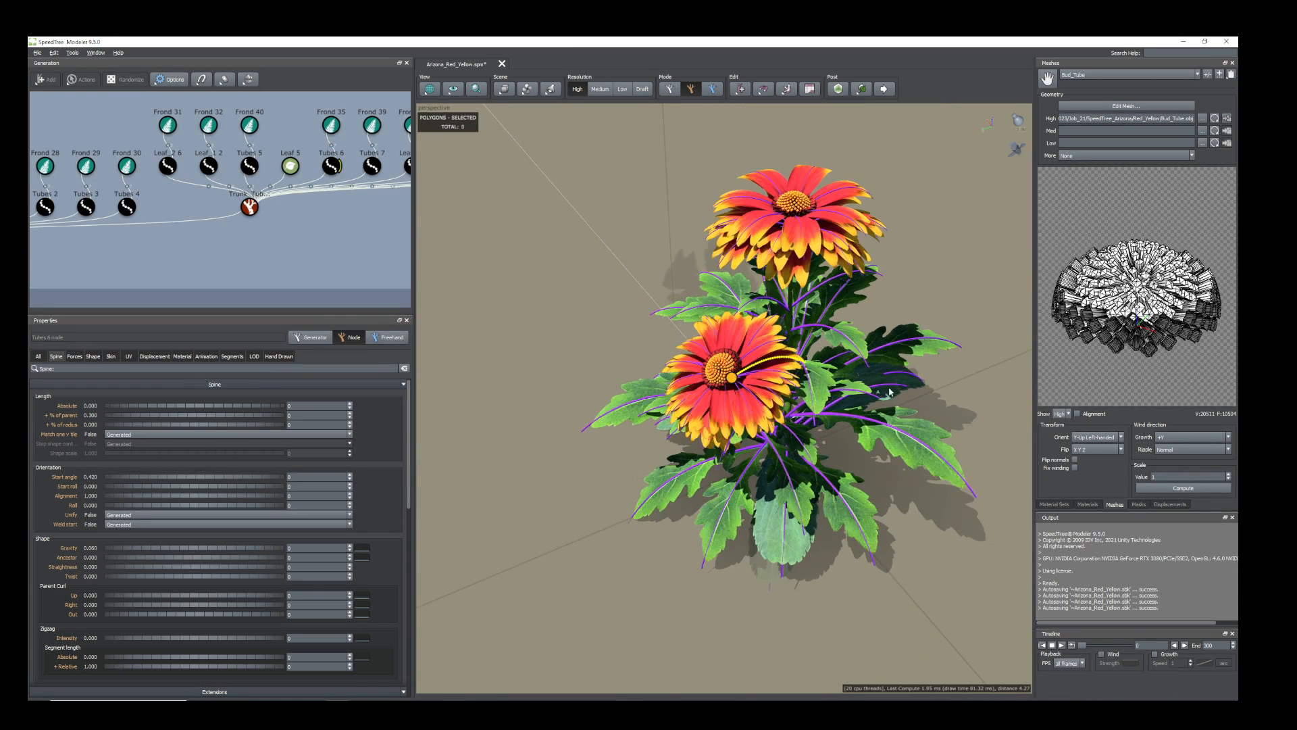
Move the base of one individual Leaf_2.6 leaf node on the second flower's stem.
left_click_drag(826, 379, 711, 336)
scroll(798, 422, "up", 4)
left_click(670, 361)
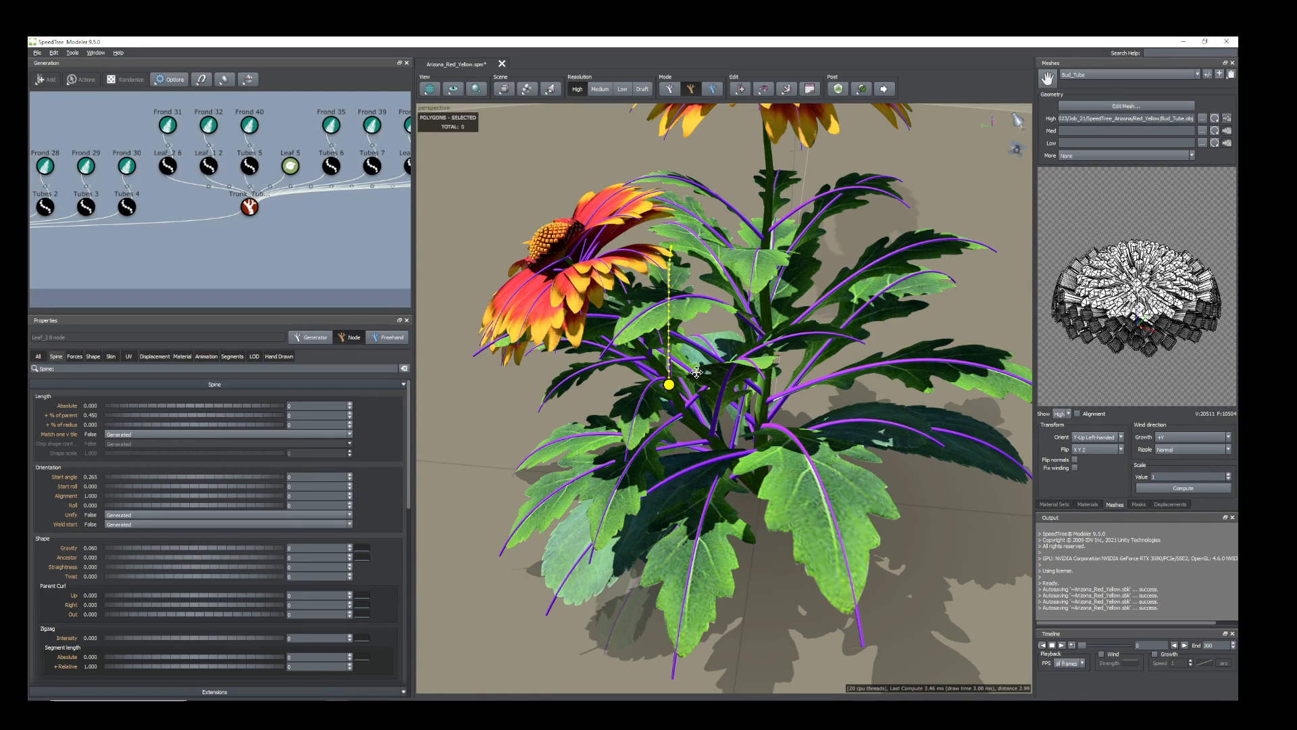
Clear the selection, switch to Freehand mode and examine the two-flower plant from different angles and distances.
scroll(790, 456, "down", 3)
left_click_drag(790, 456, 932, 506)
scroll(872, 497, "down", 4)
left_click(904, 460)
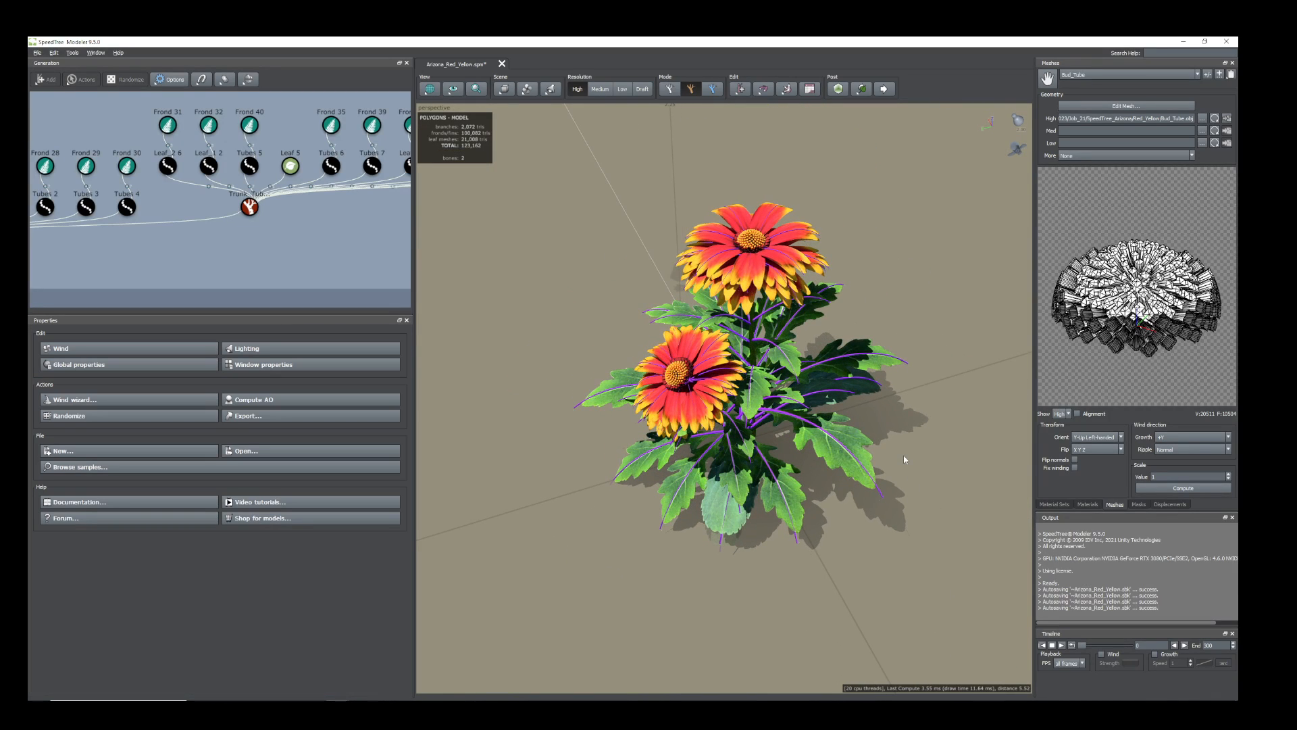
key("space")
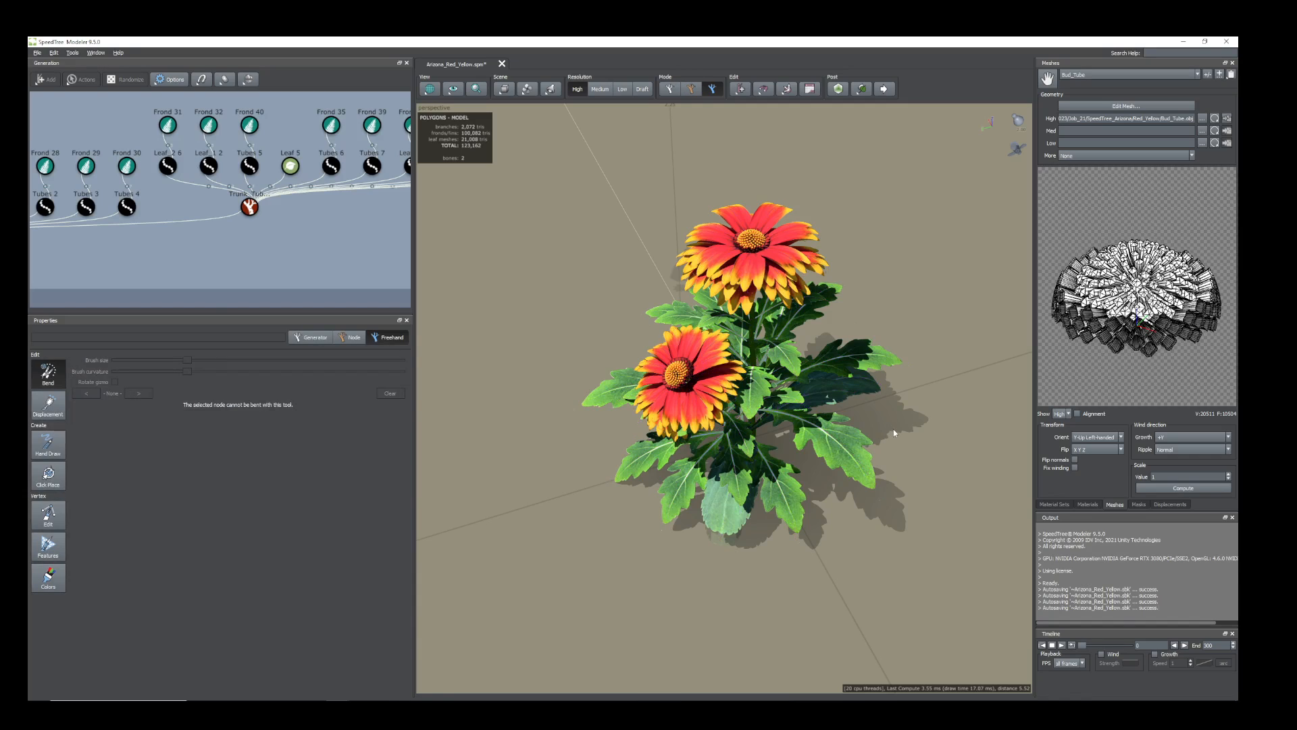
scroll(885, 428, "up", 1)
mouse_move(885, 428)
left_mouse_down()
mouse_move(881, 465)
mouse_move(863, 444)
mouse_move(868, 462)
mouse_move(899, 473)
left_mouse_up()
scroll(881, 446, "down", 3)
scroll(866, 444, "up", 3)
scroll(869, 466, "down", 1)
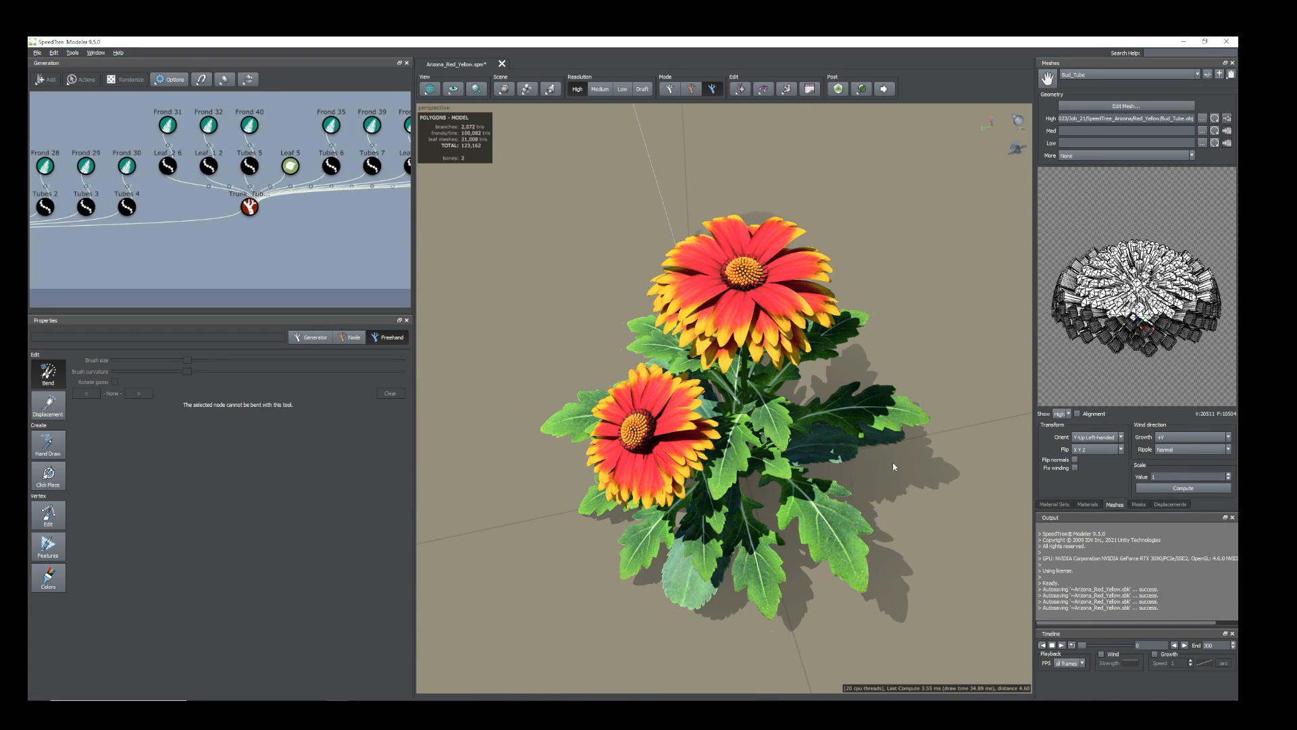
left_click_drag(905, 465, 899, 458)
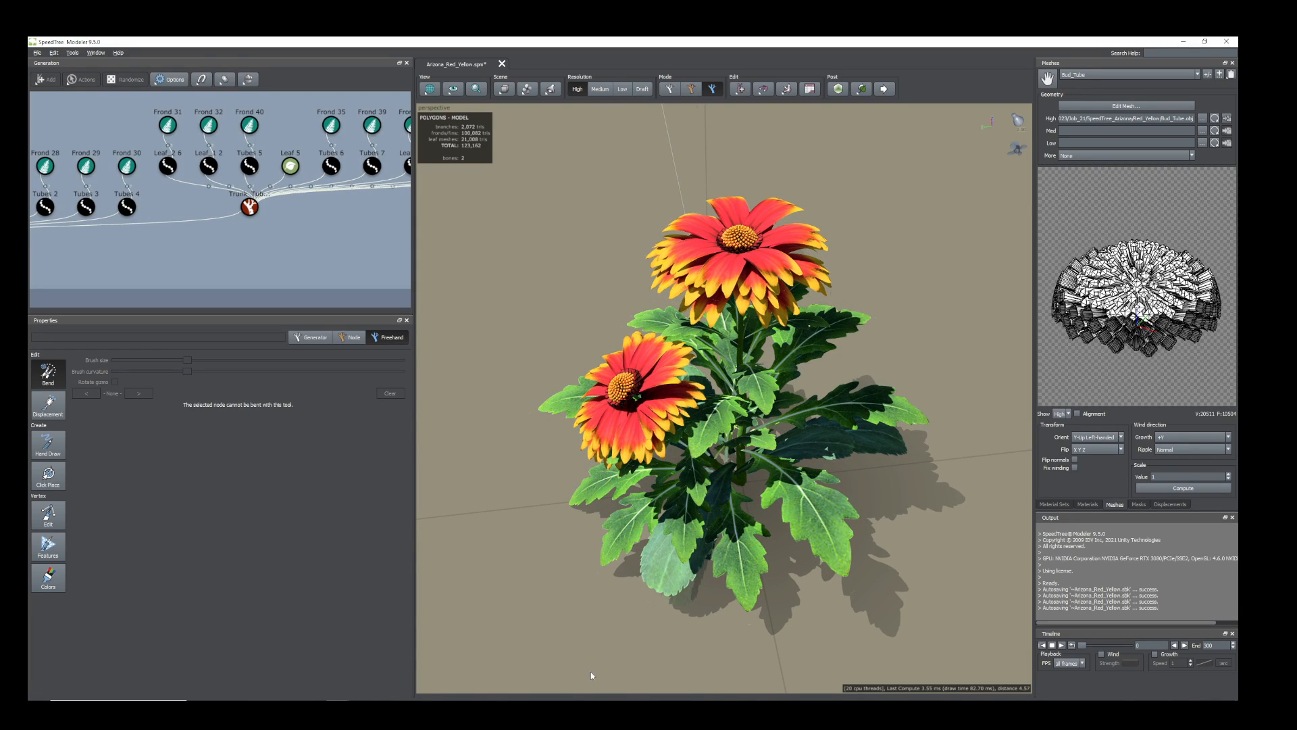